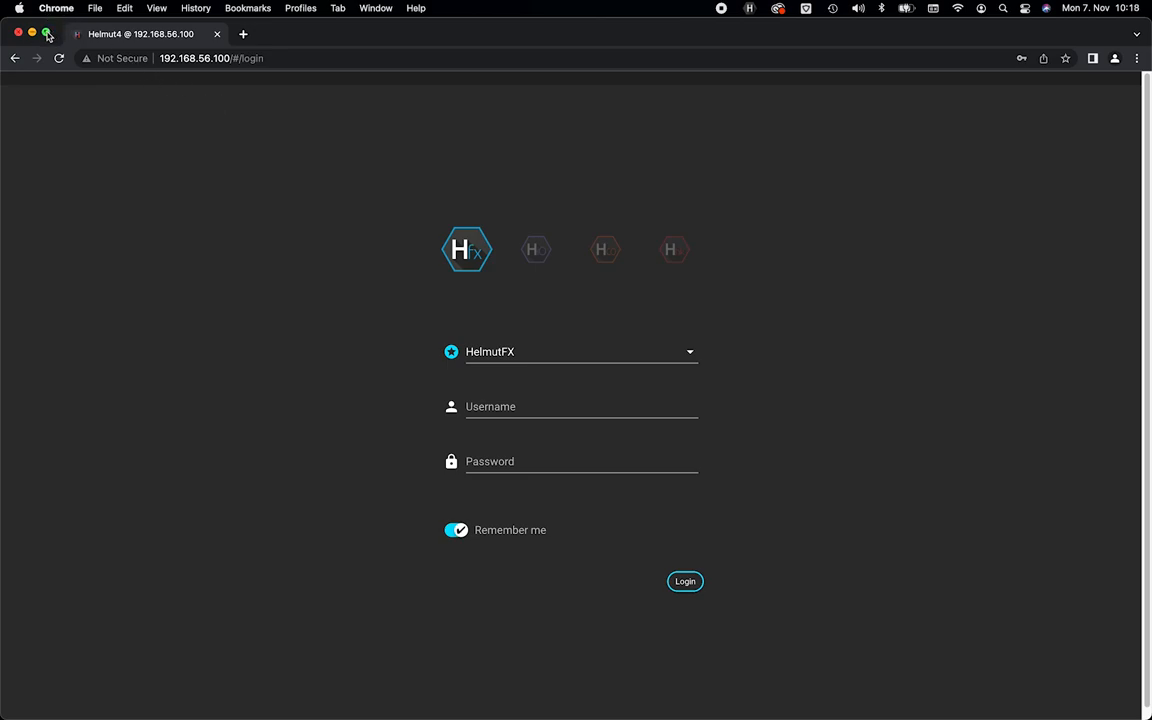
Switch Chrome to full screen on the Helmut4 login page at 192.168.56.100.
left_click(45, 33)
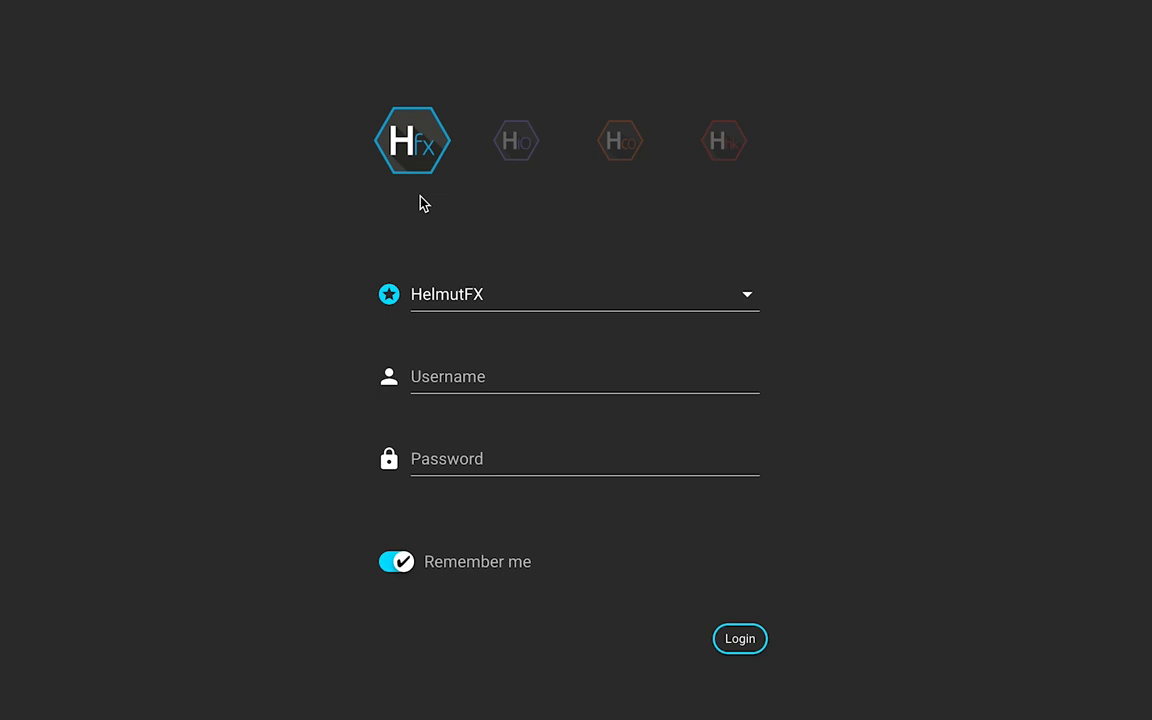
left_click(517, 160)
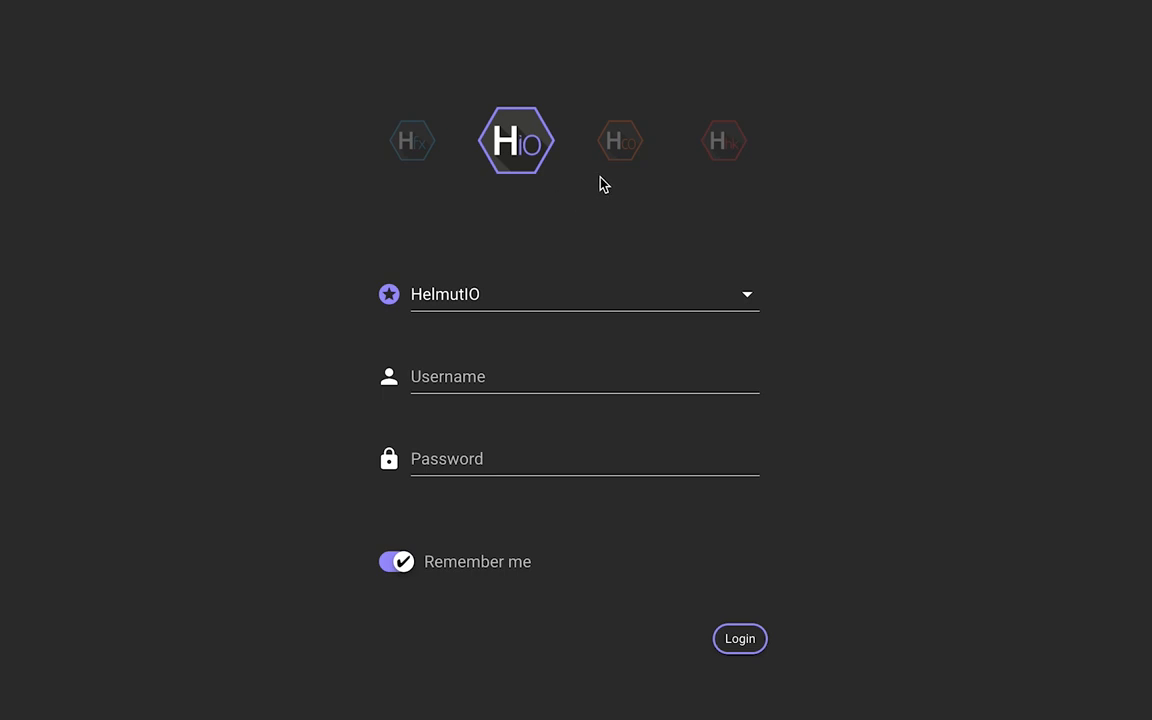
left_click(630, 157)
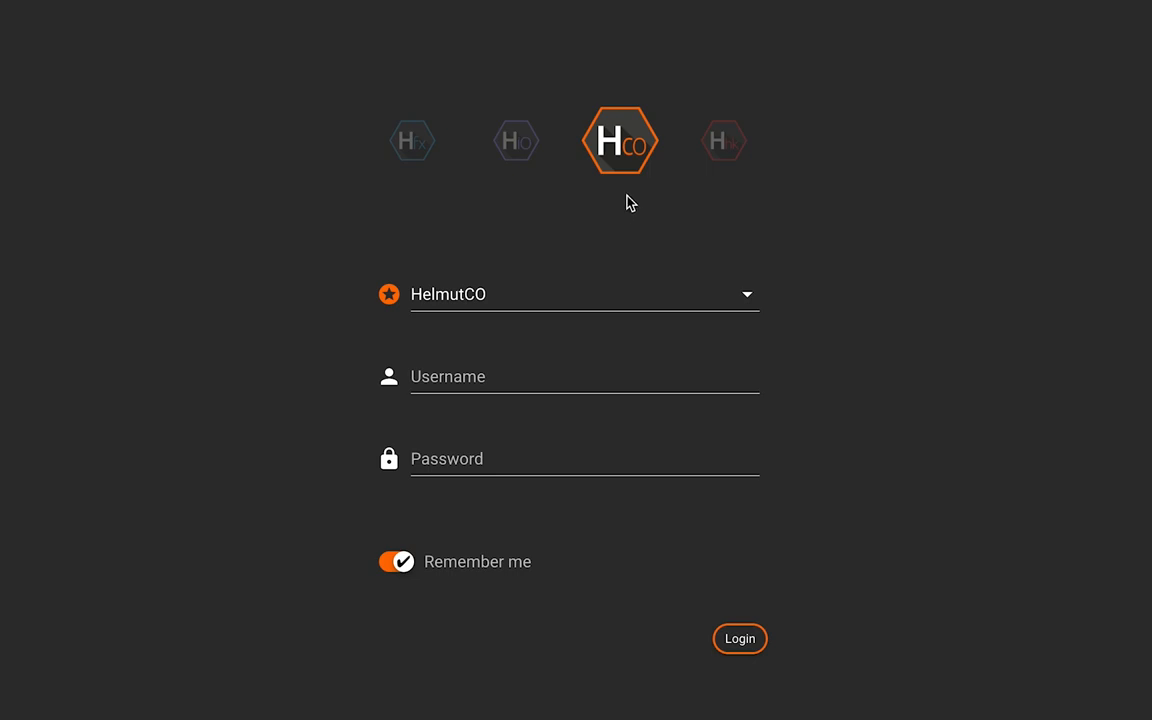
left_click(718, 152)
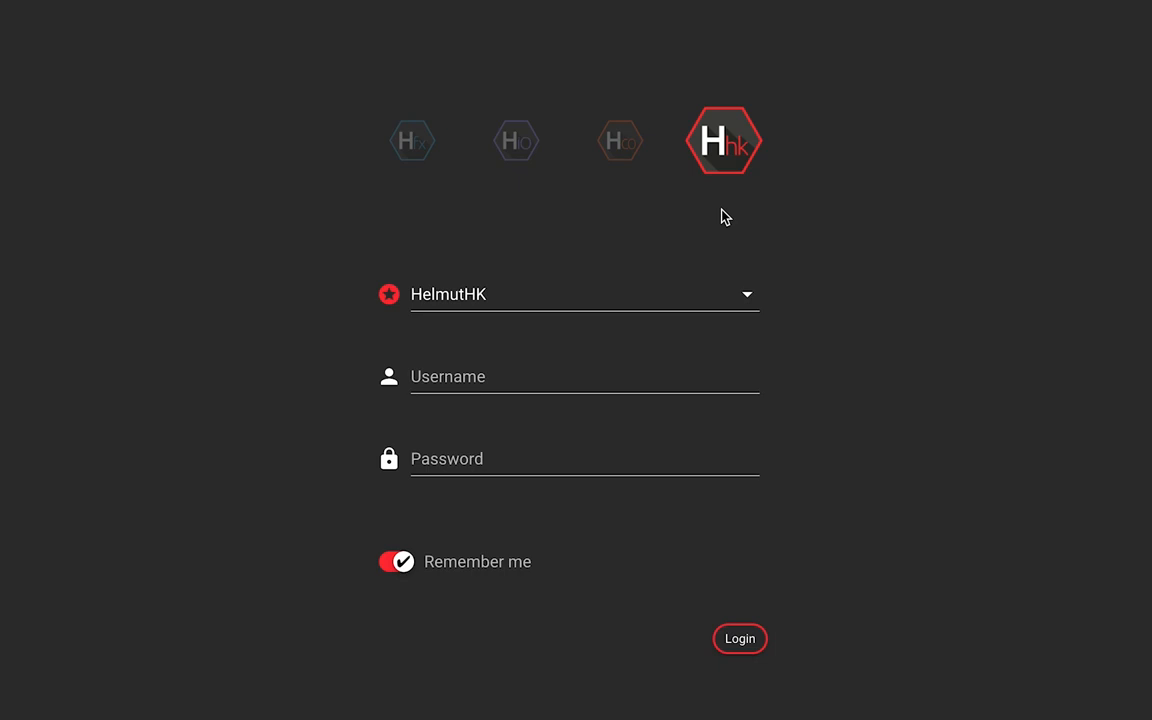
left_click(419, 147)
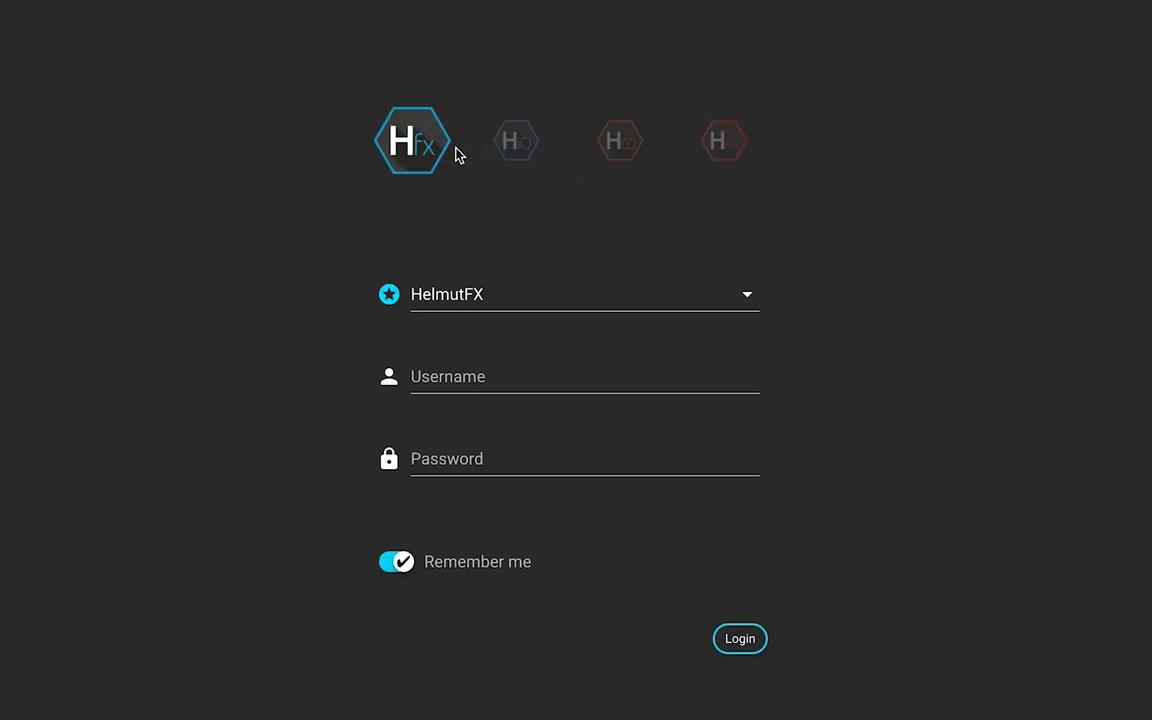
left_click(505, 157)
Choose HelmutFX as the product and log in with the admin account, keeping Remember me enabled.
left_click(412, 149)
left_click(478, 291)
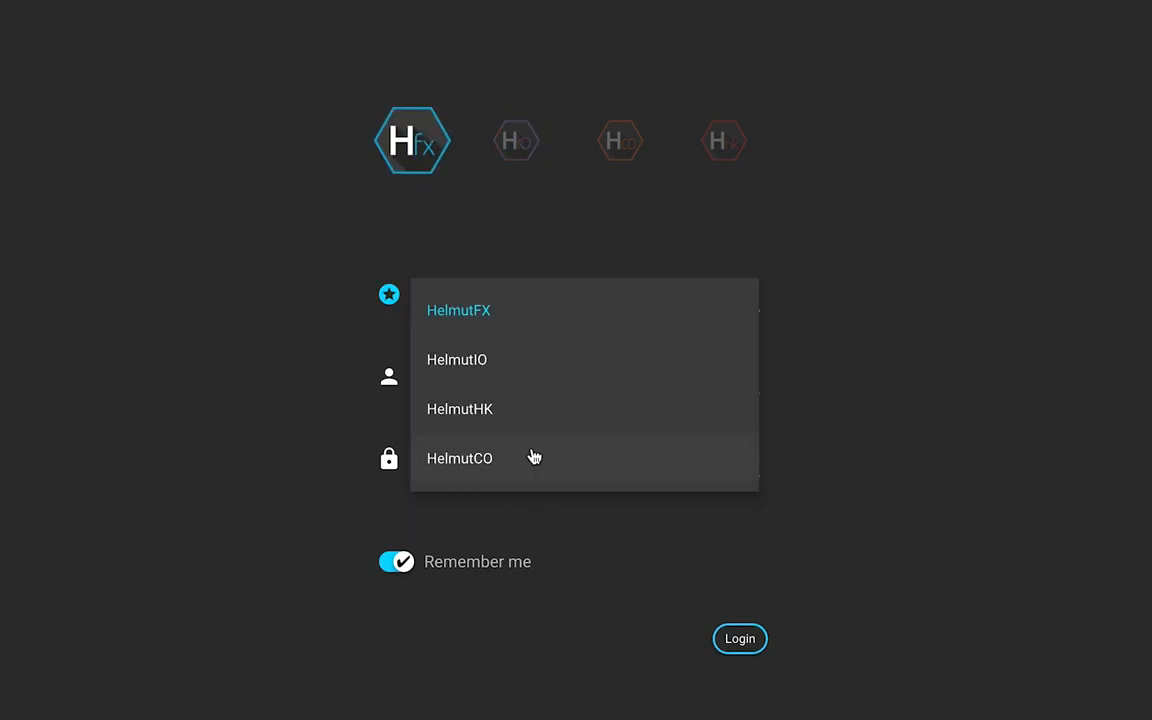
left_click(501, 322)
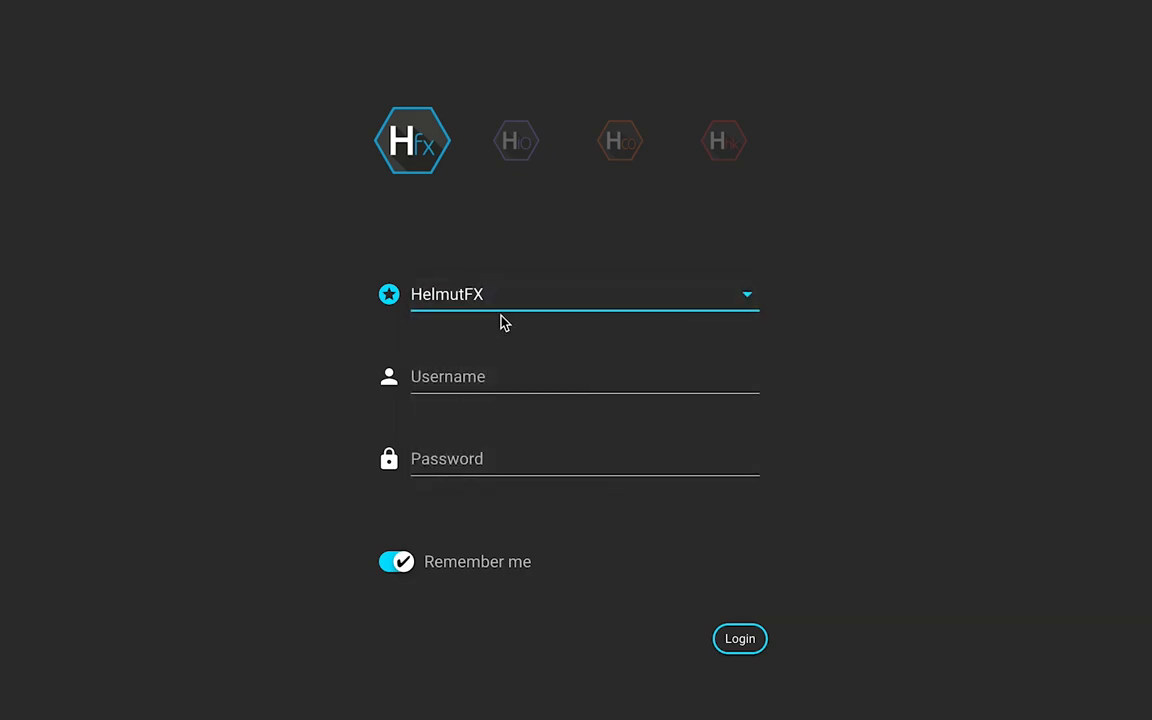
left_click(493, 363)
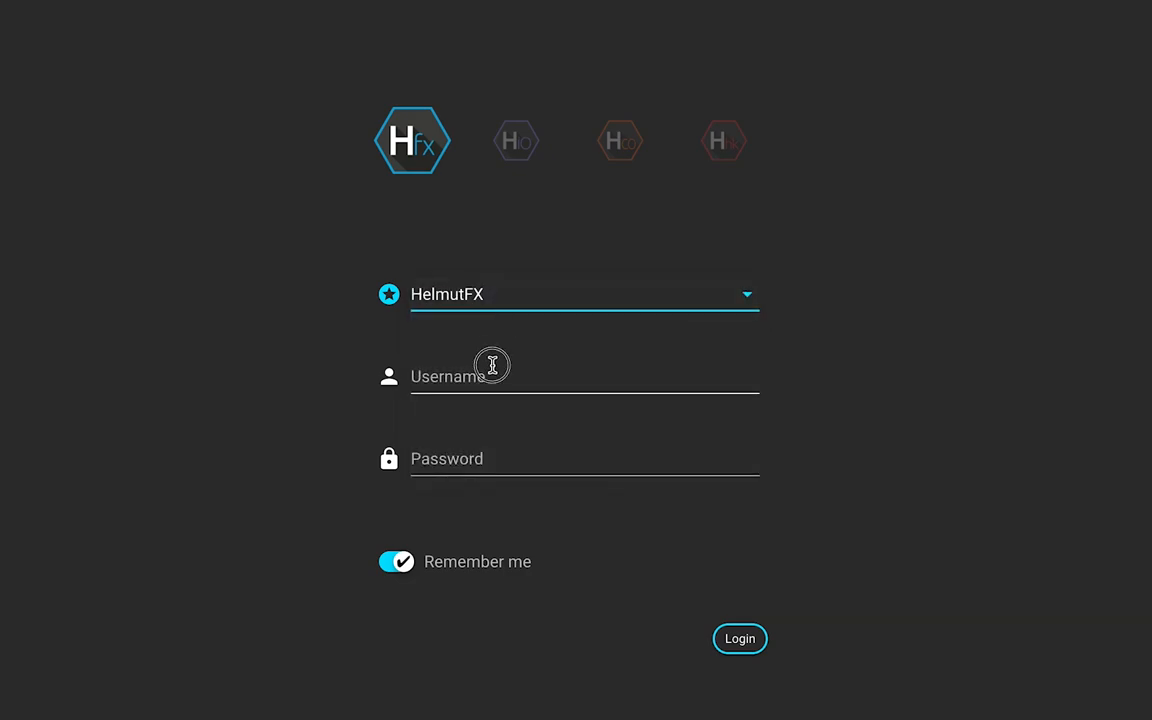
type("admin")
key("Tab")
type("admin")
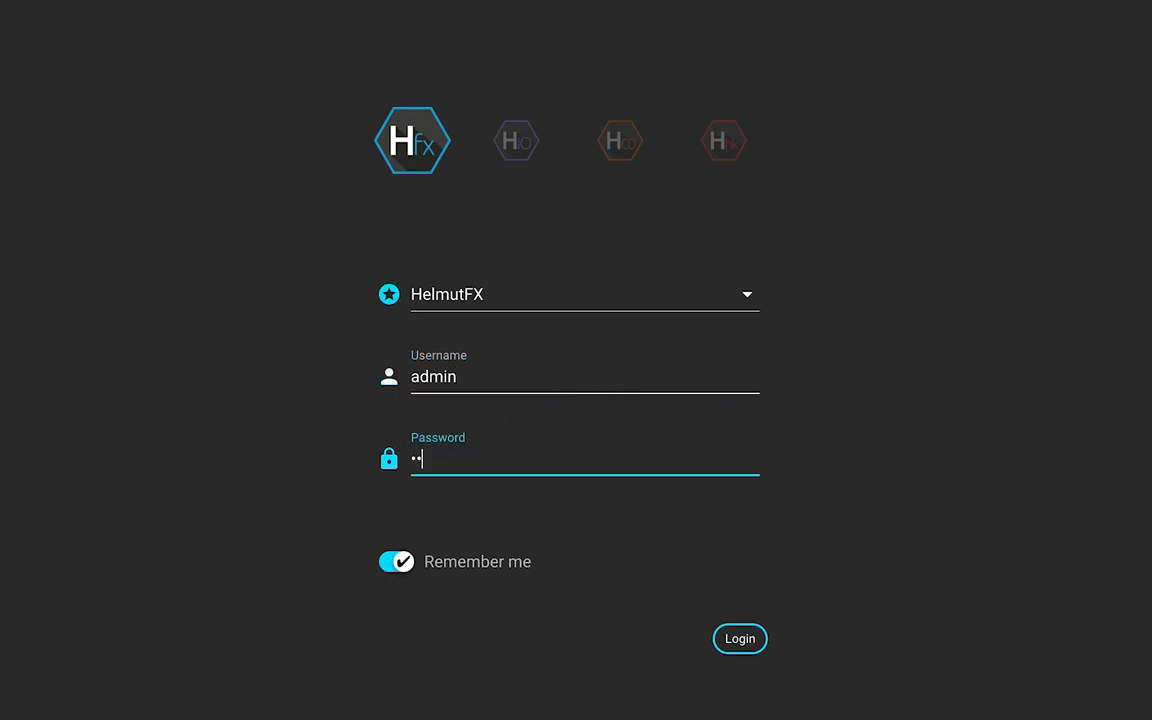
left_click(397, 563)
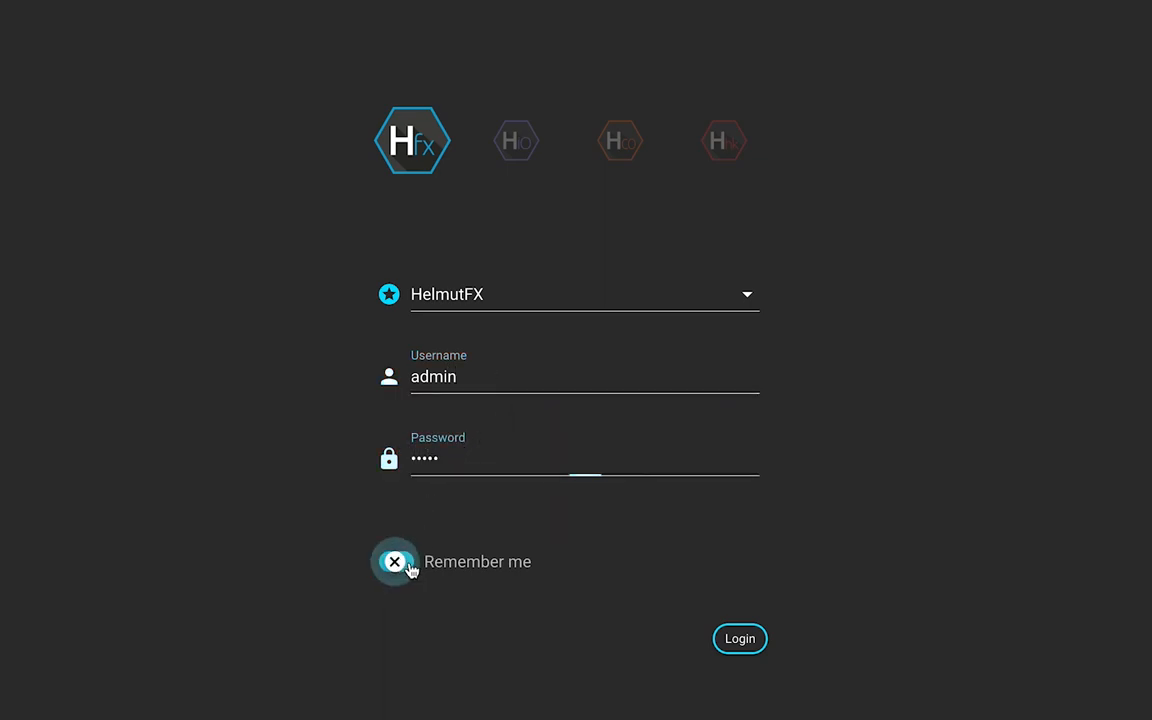
left_click(397, 563)
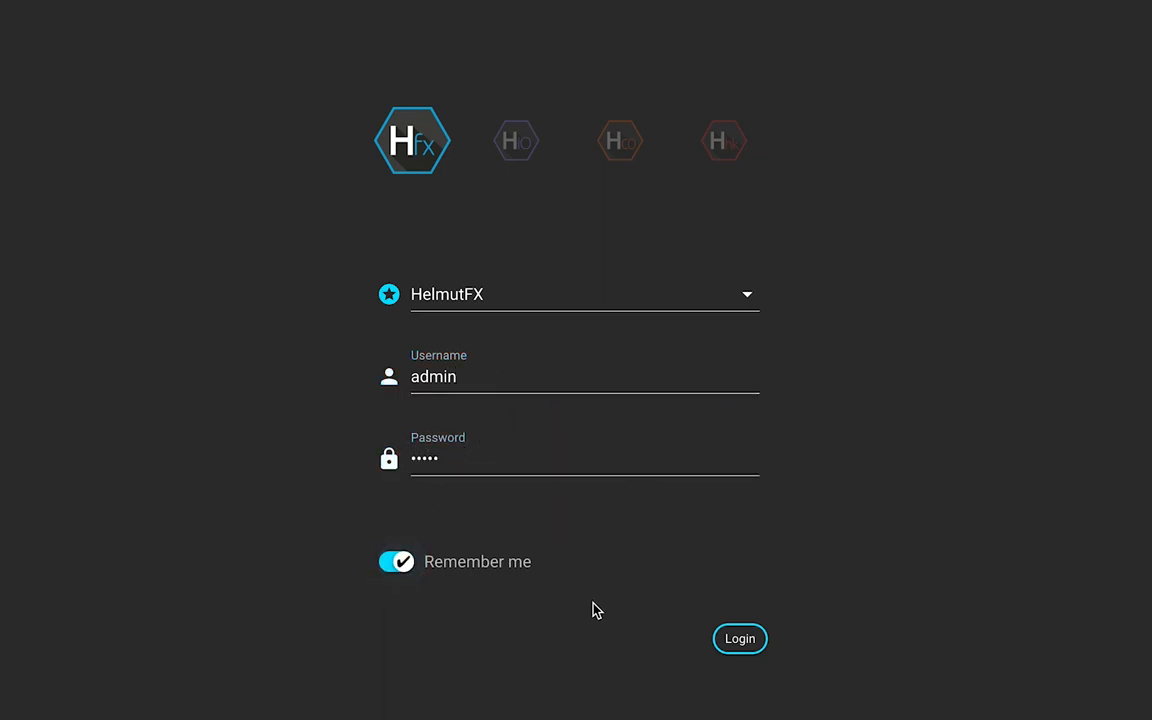
left_click(742, 645)
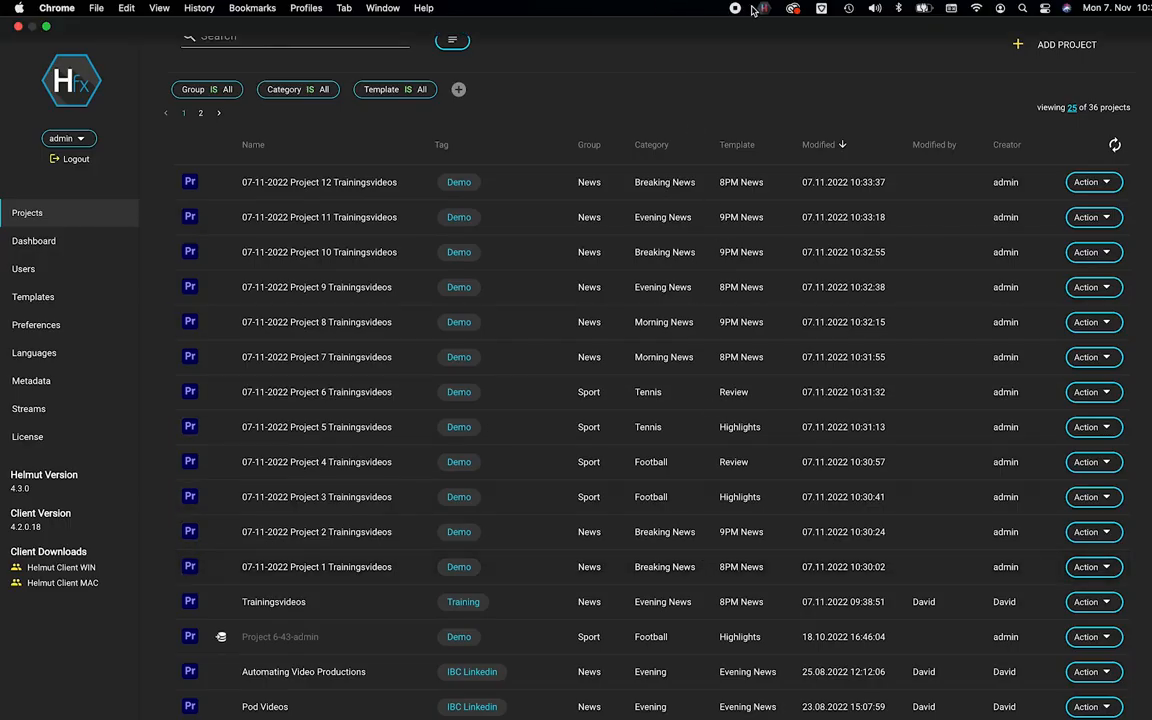
Quit the local Helmut client from its menu-bar status icon.
left_click(766, 9)
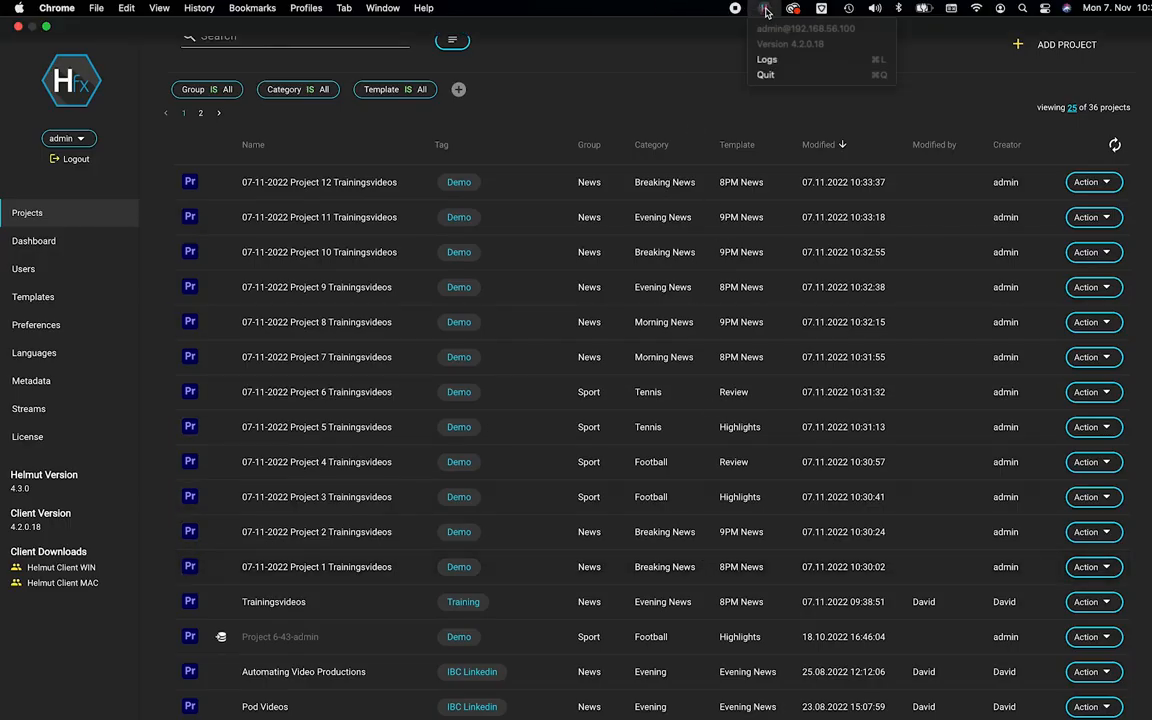
left_click(700, 90)
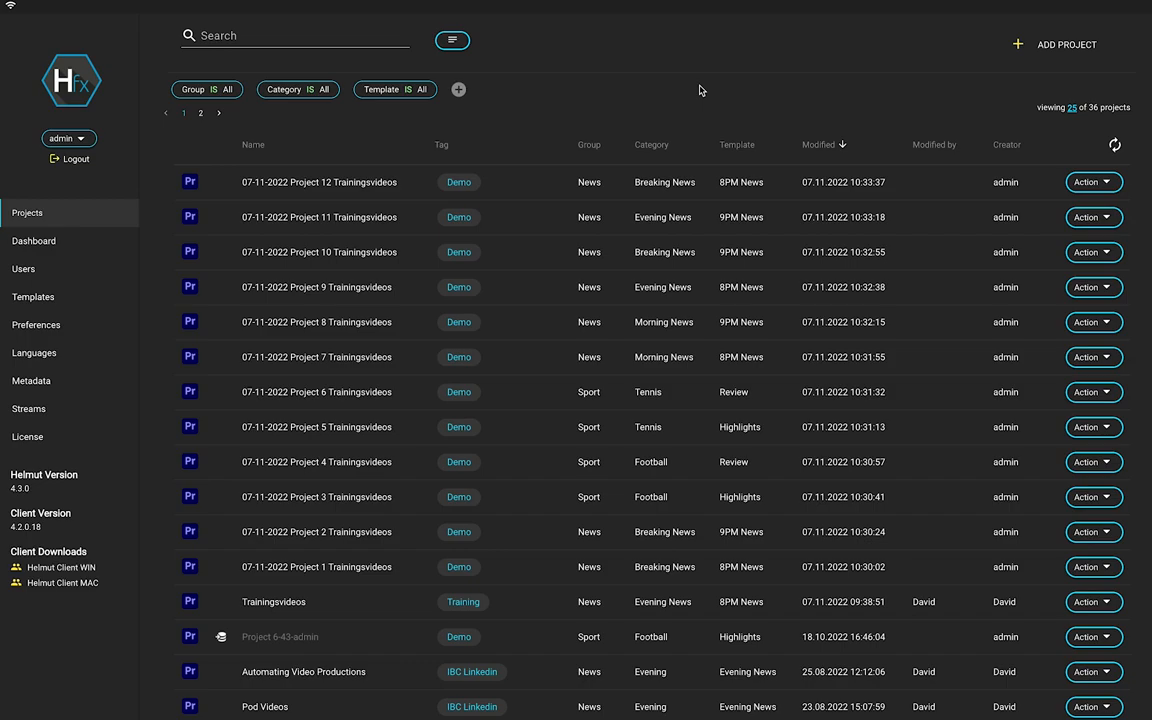
left_click(764, 8)
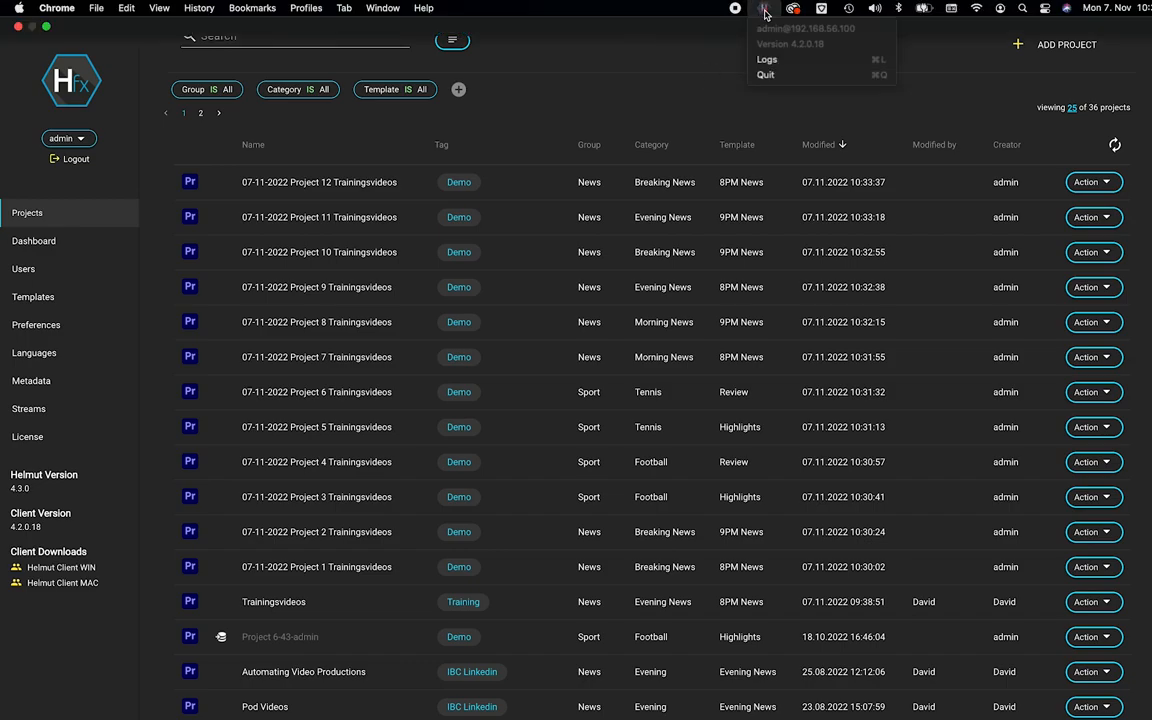
left_click(787, 78)
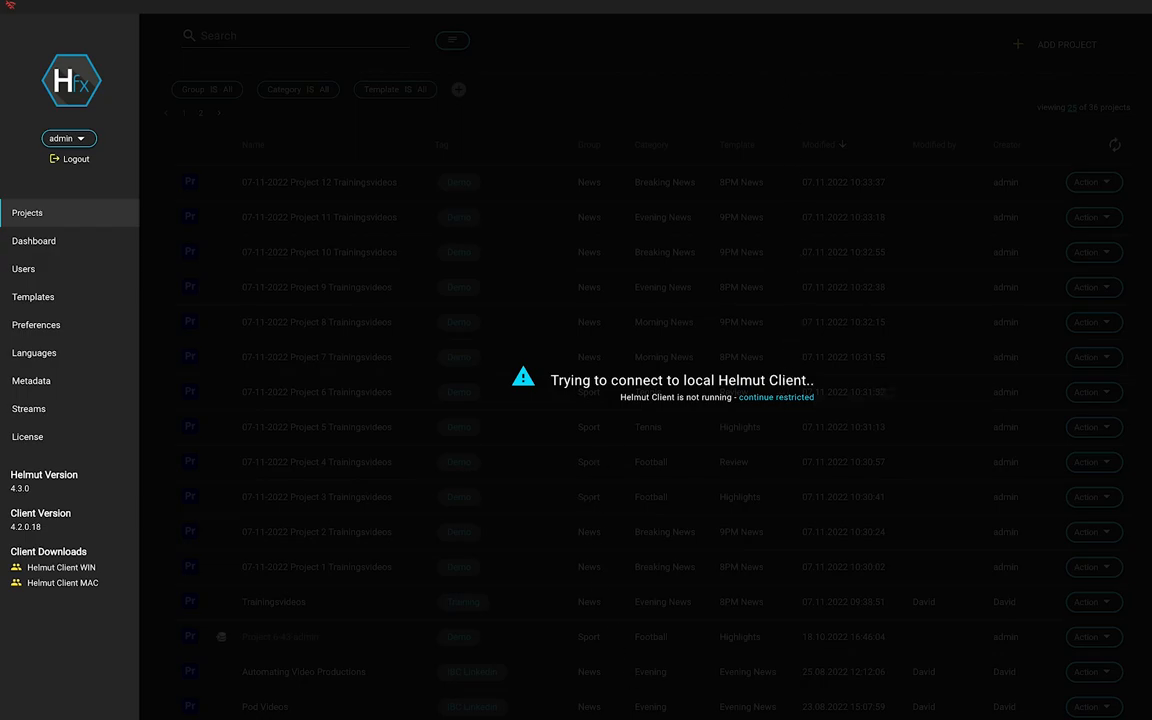
Relaunch the Helmut client app through Spotlight so it reconnects.
key("super+space")
type("helmut")
key("Return")
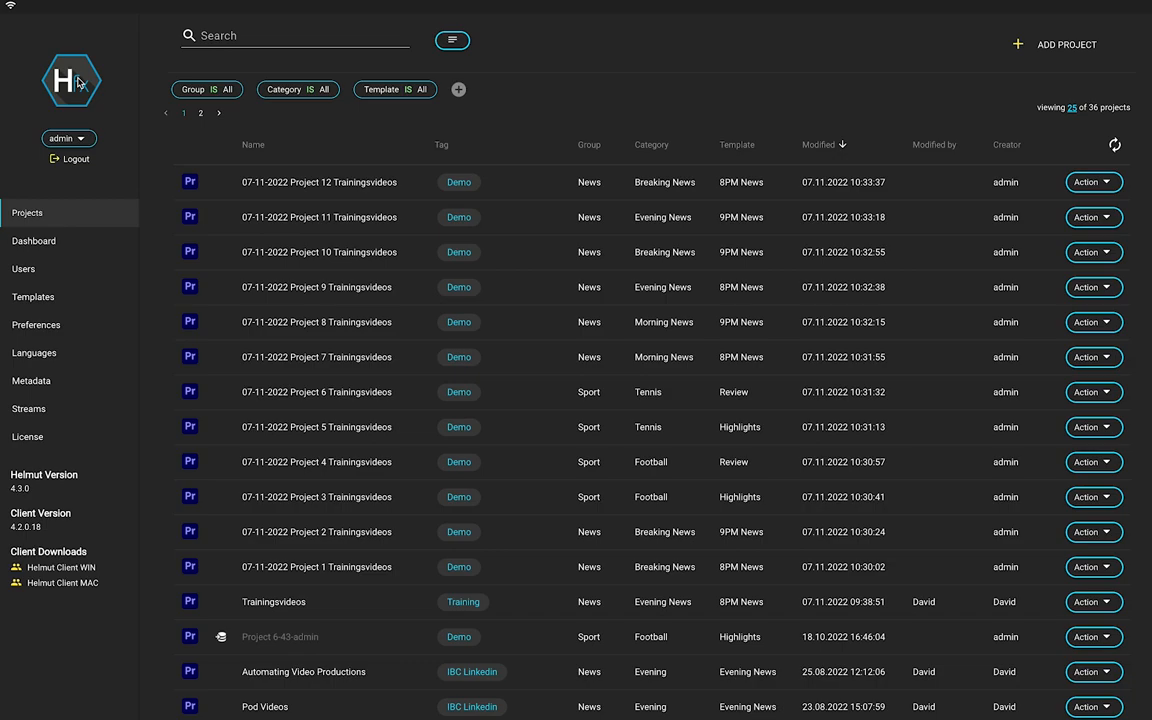
mouse_move(79, 83)
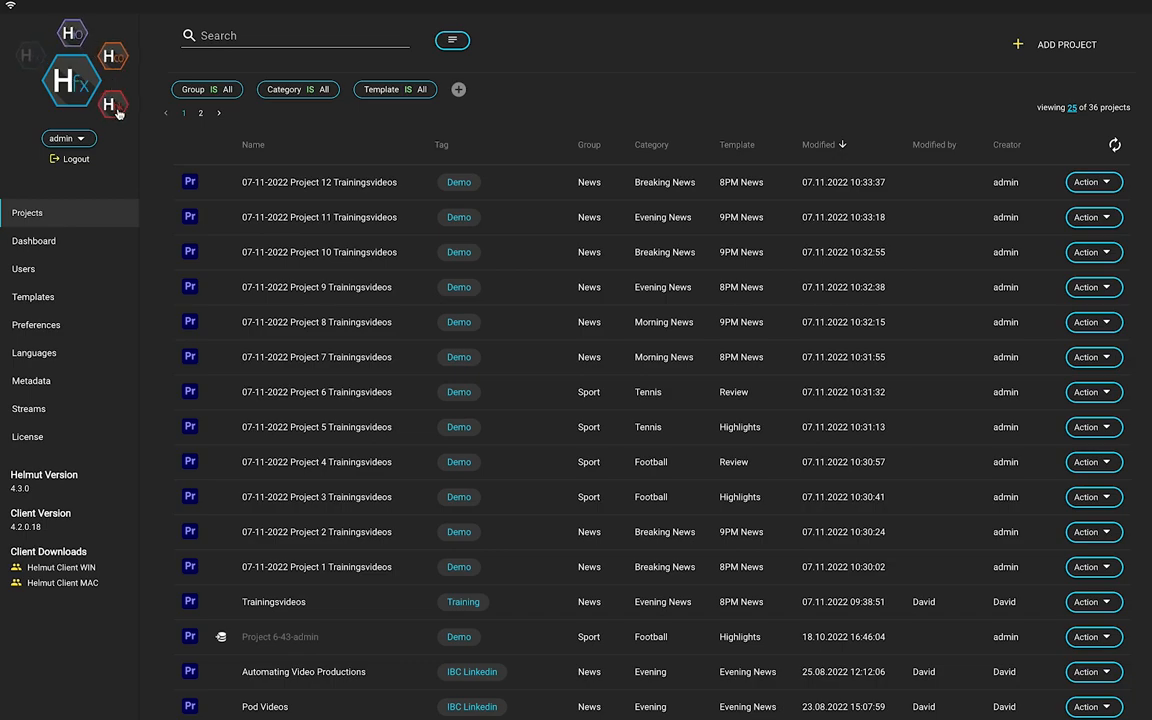
Download the Helmut Client MAC installer from the admin sidebar's Client Downloads.
left_click(87, 139)
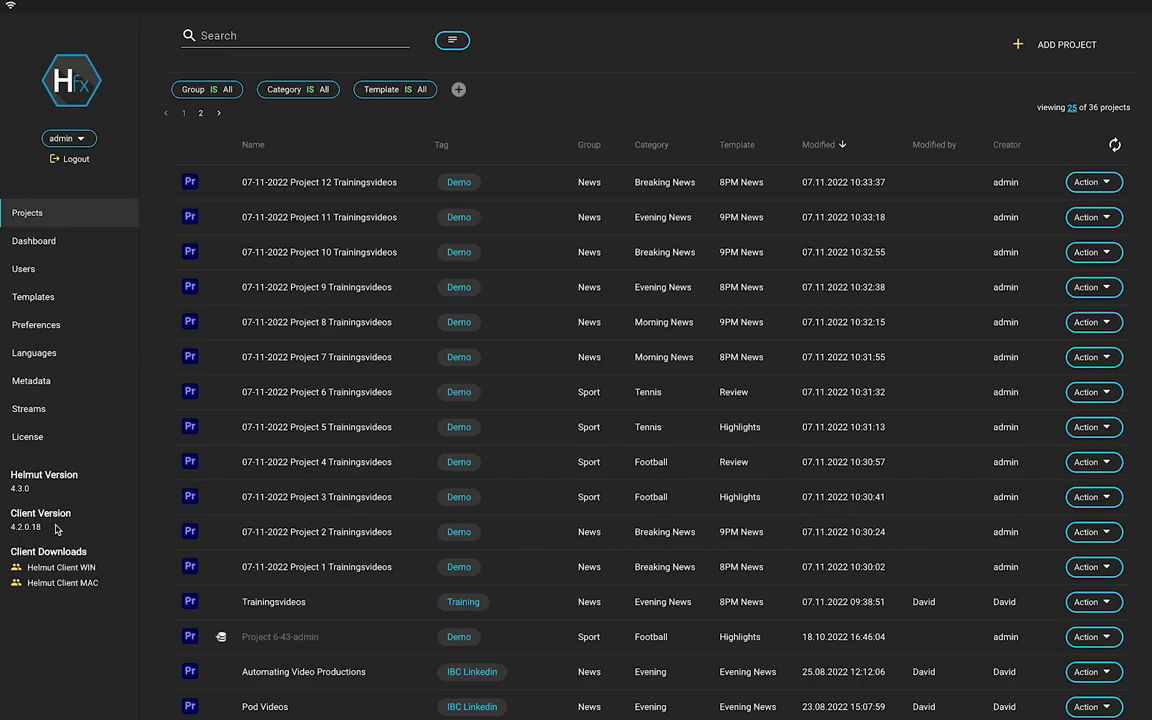
left_click(63, 584)
left_click(287, 33)
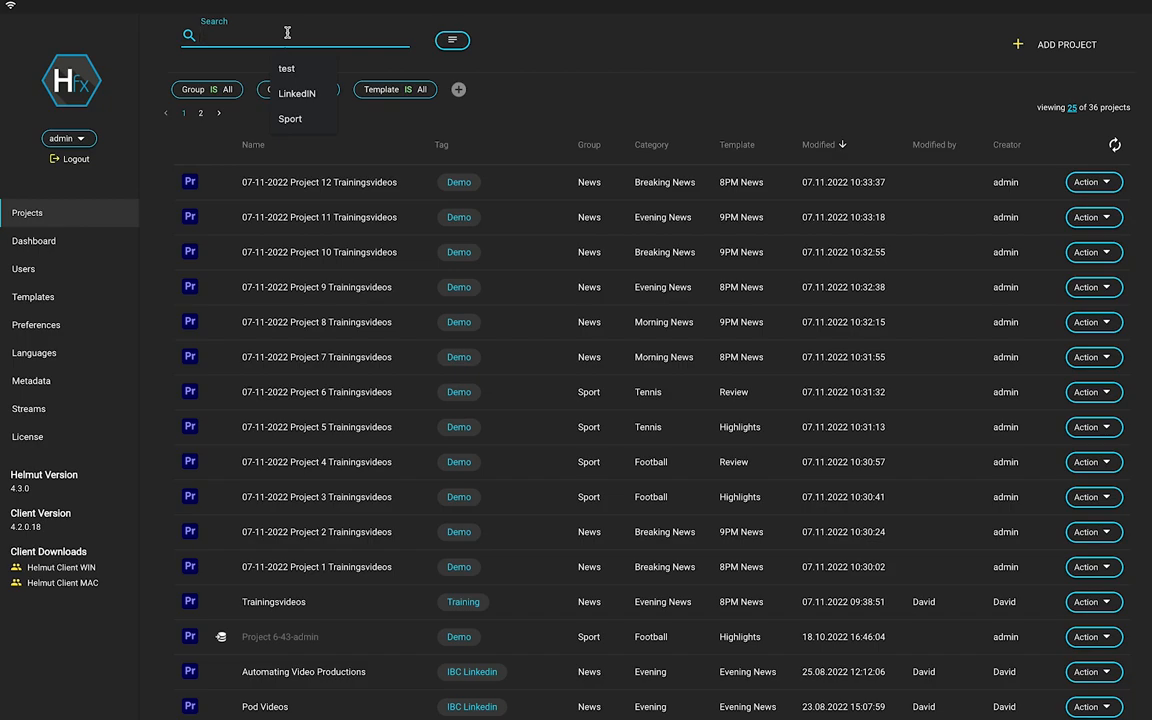
type("Project")
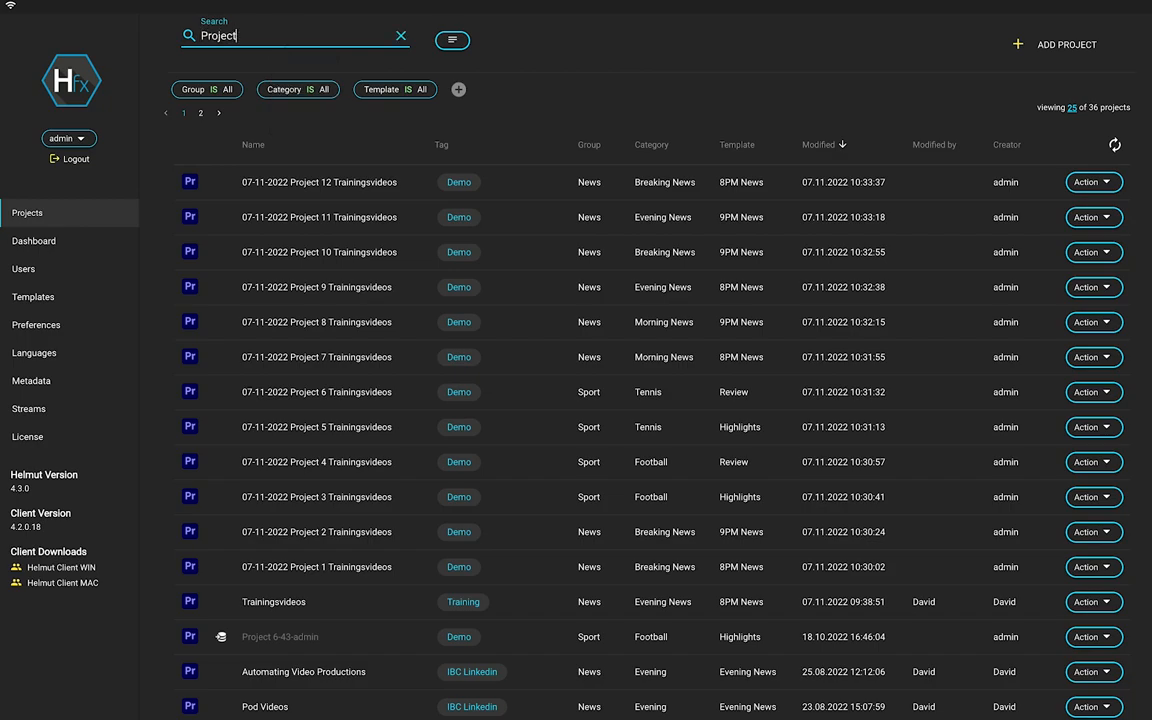
type("6")
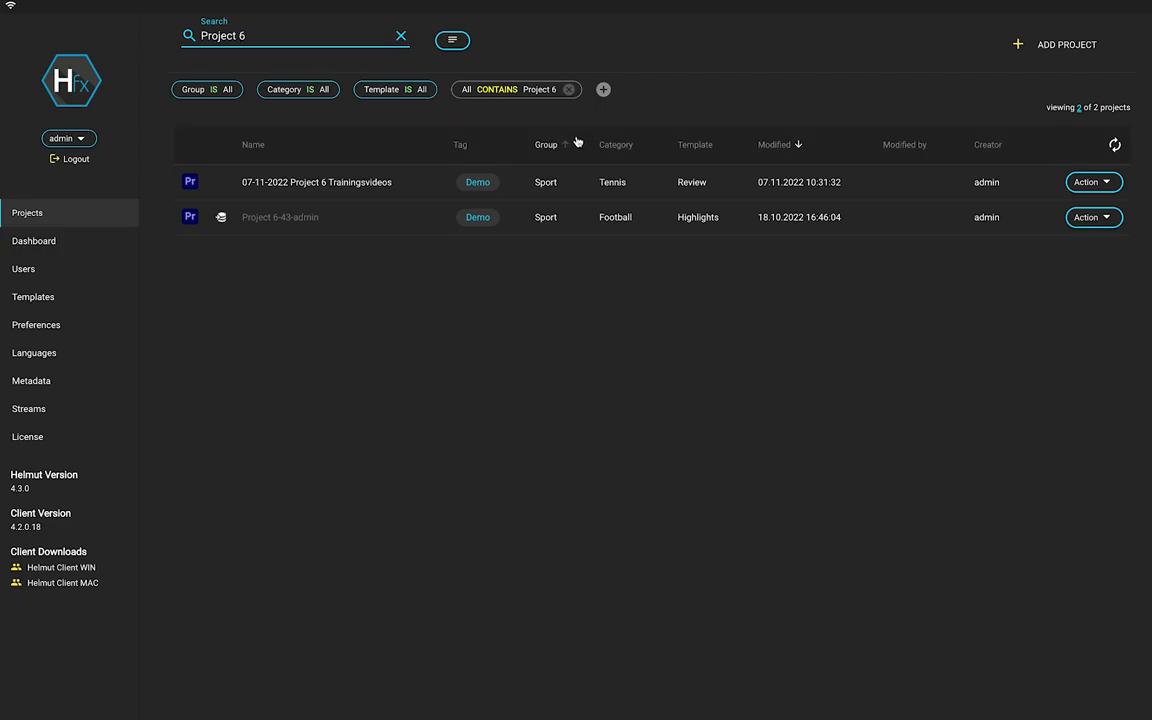
left_click(534, 92)
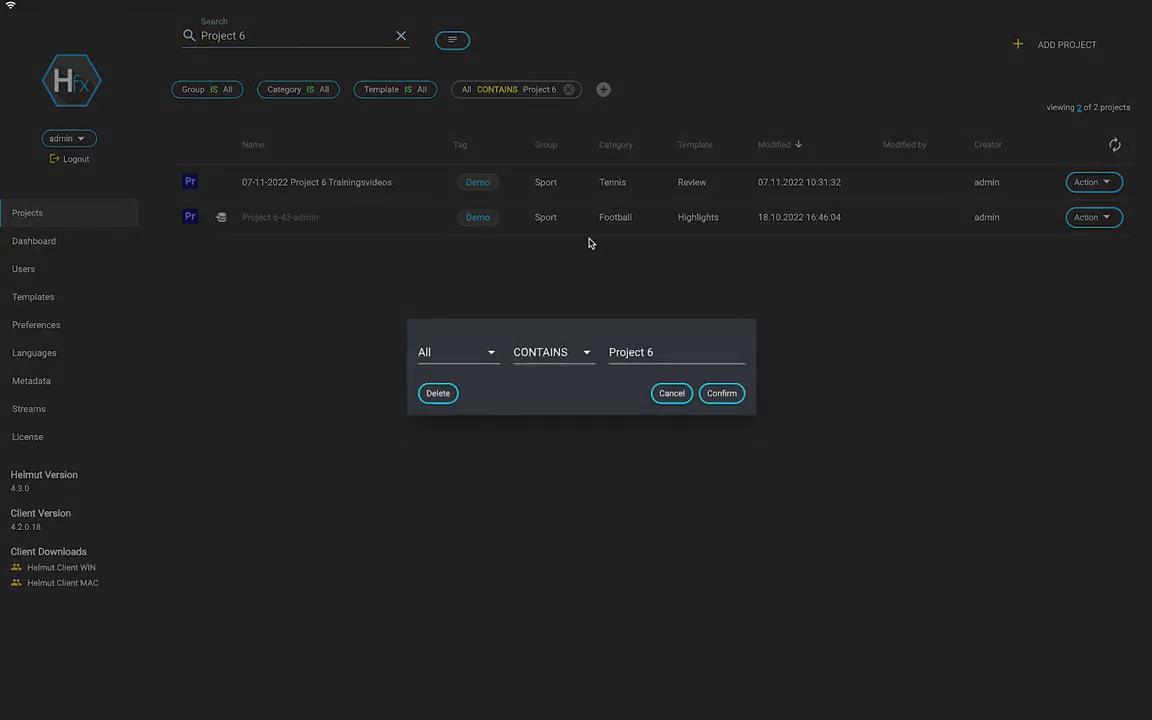
triple_click(668, 354)
left_click(670, 354)
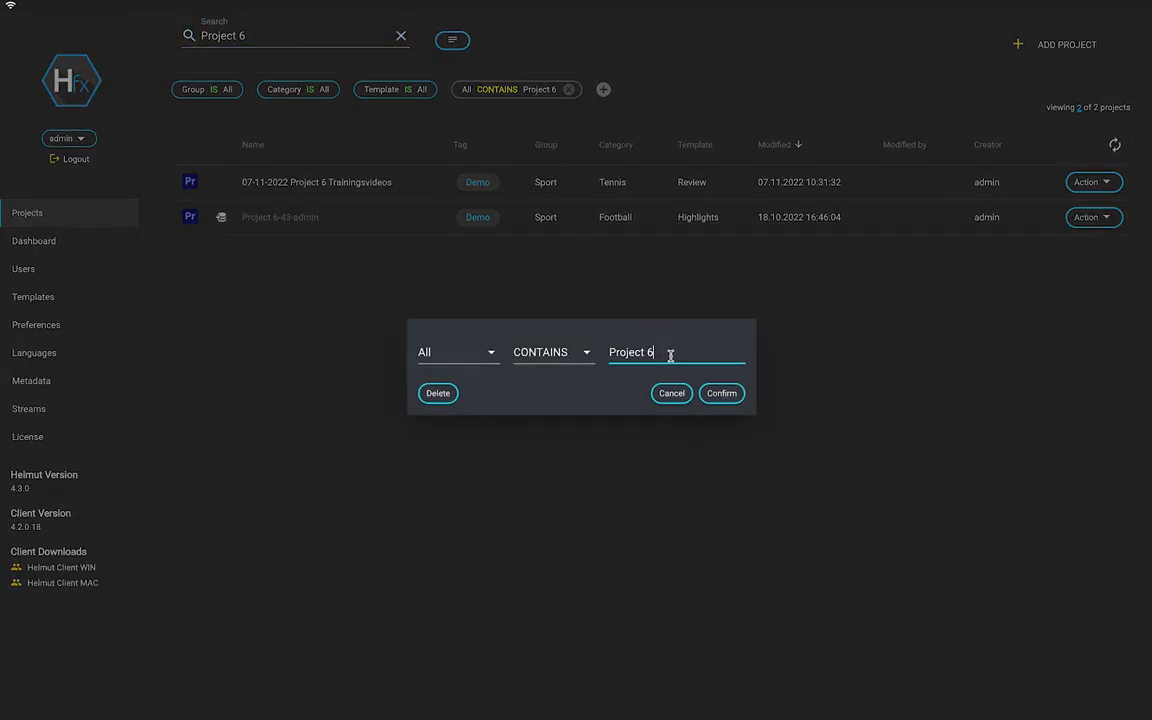
key("BackSpace")
type("7")
left_click(721, 396)
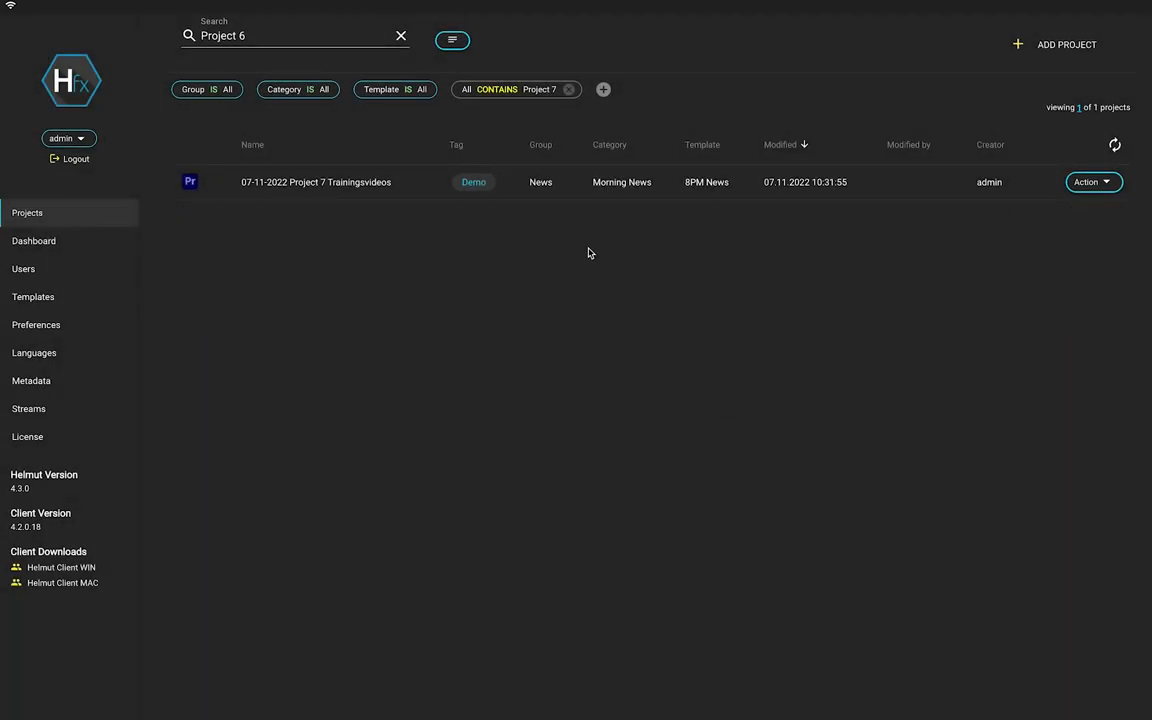
left_click(569, 89)
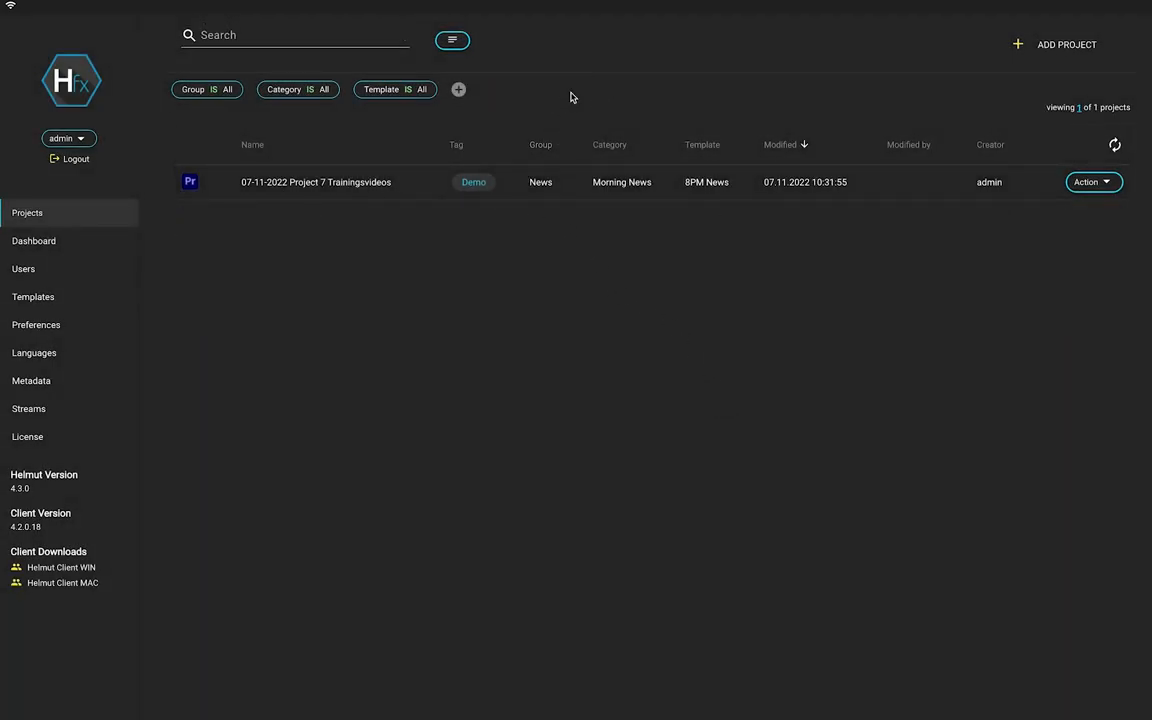
left_click(836, 182)
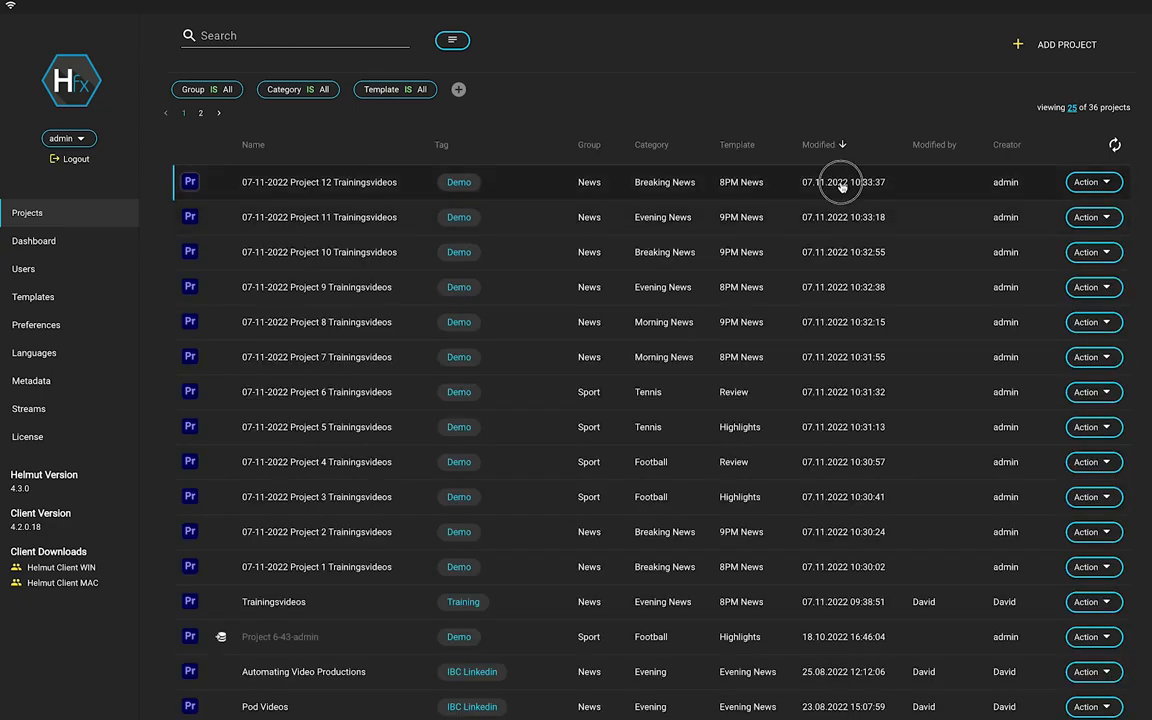
Filter to News/Breaking News projects and add a Creator contains 'admin' condition.
left_click(643, 252)
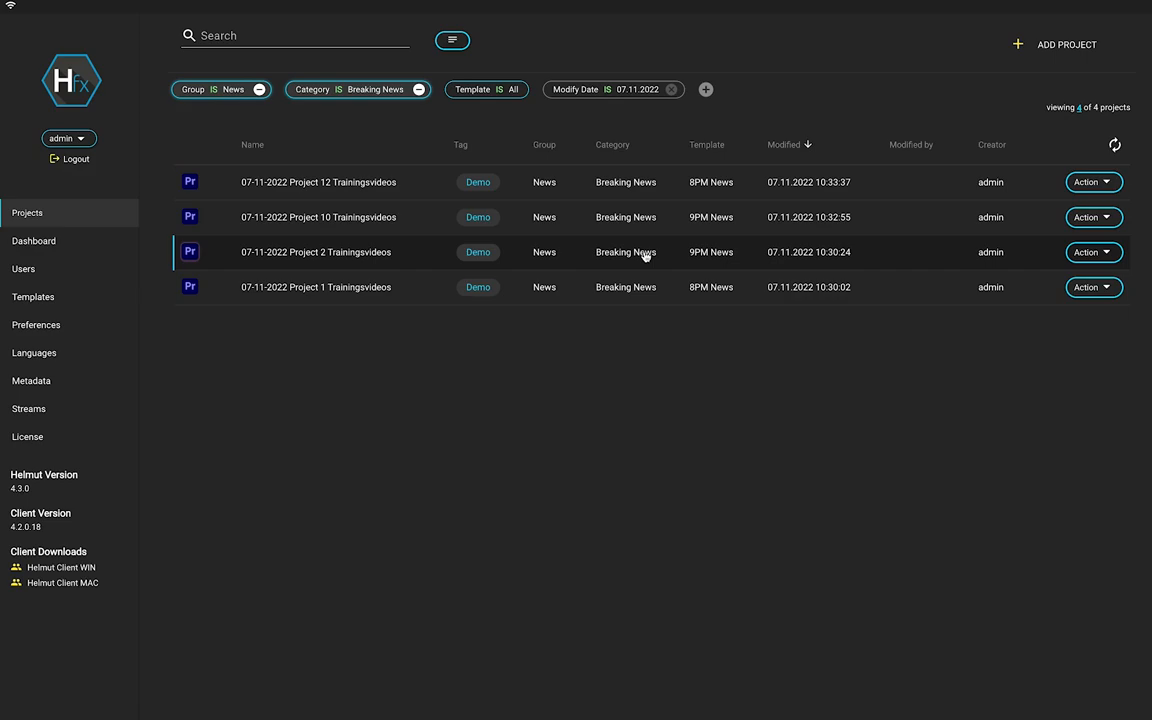
left_click(705, 89)
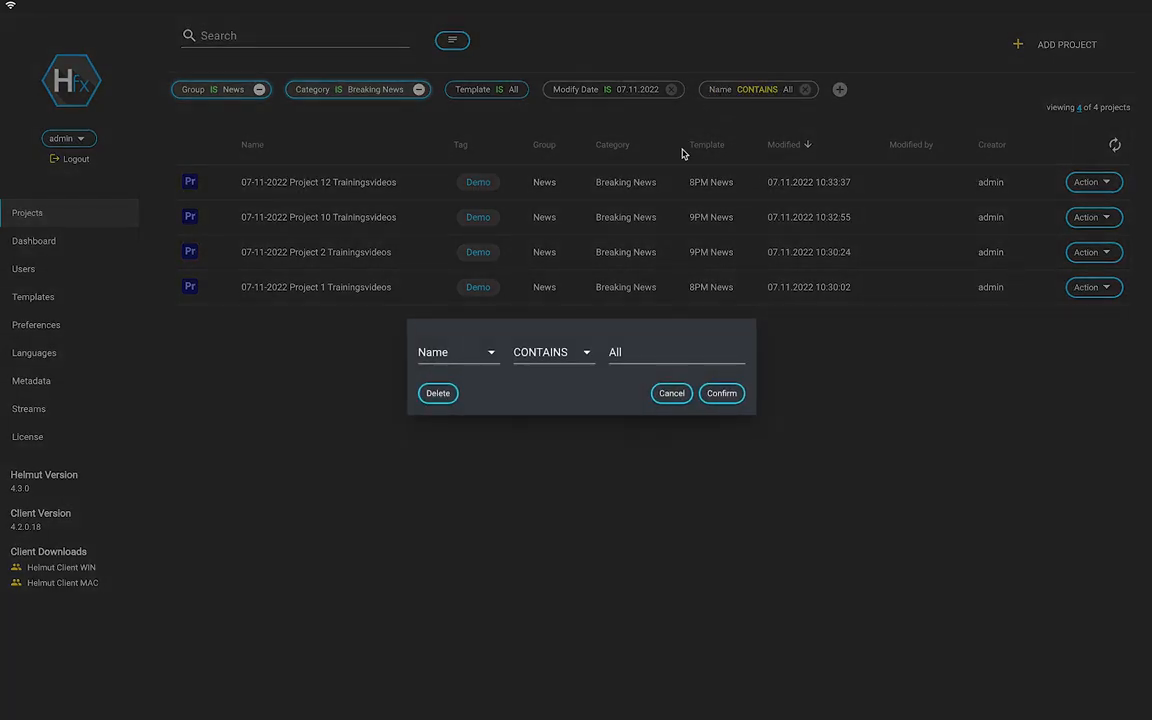
left_click(490, 353)
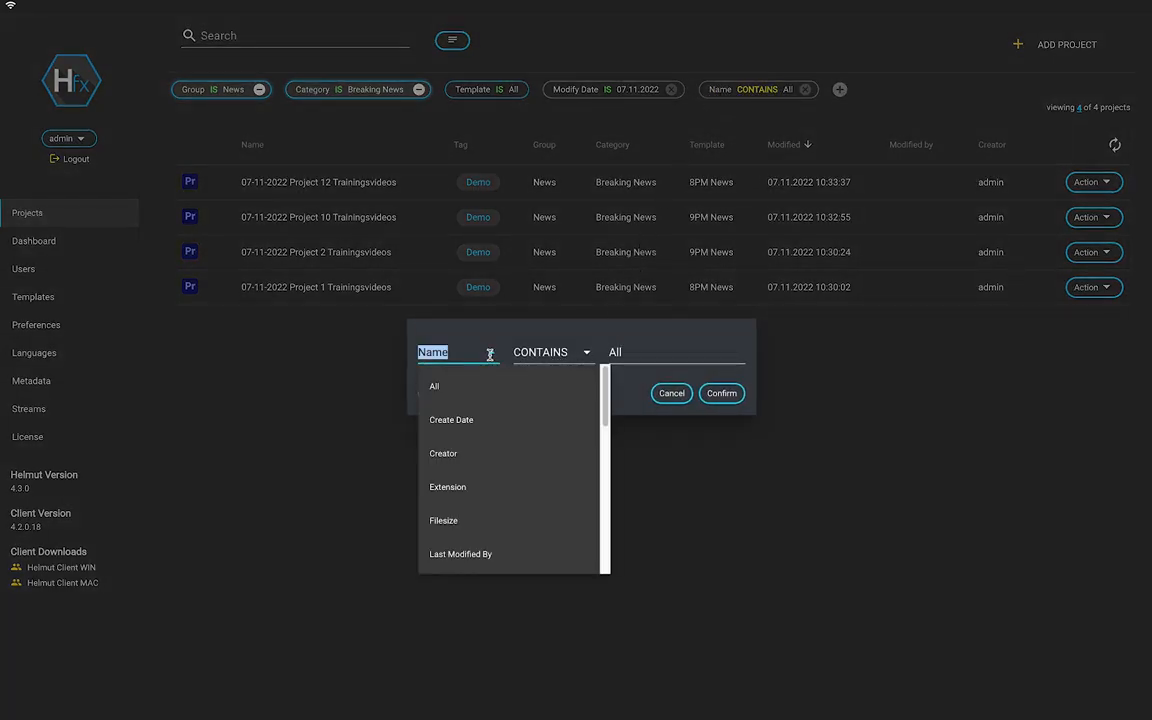
type("creat")
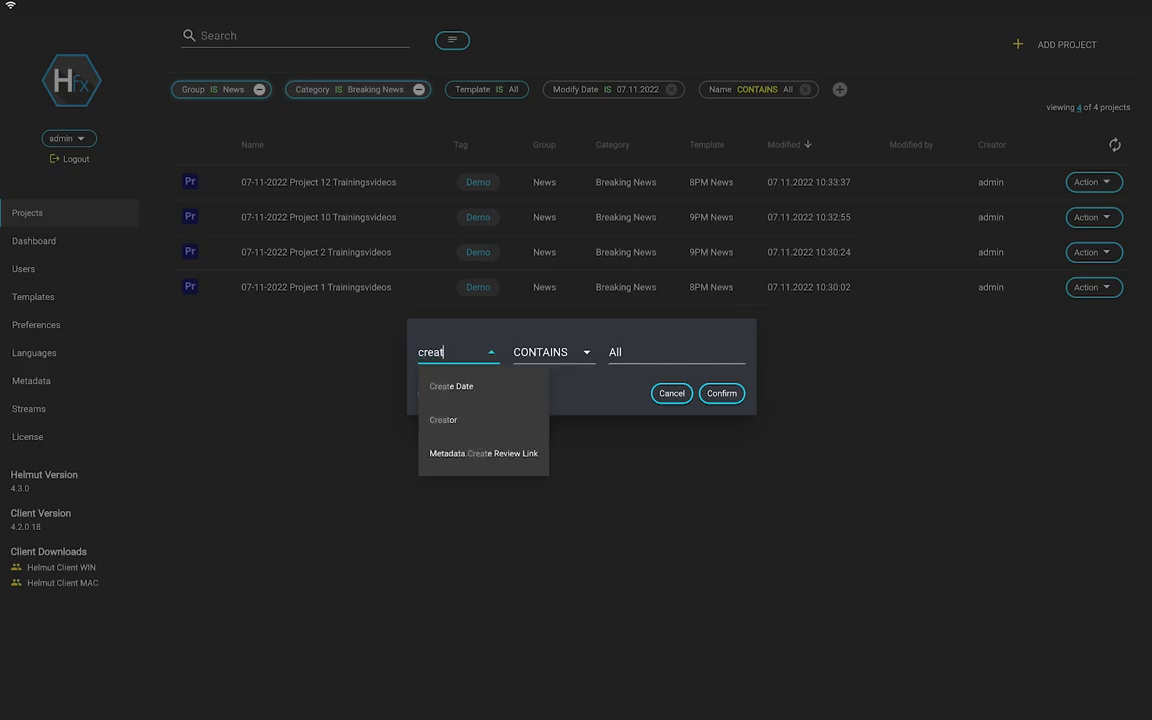
left_click(443, 420)
left_click(615, 352)
type("admin")
left_click(643, 398)
left_click(717, 398)
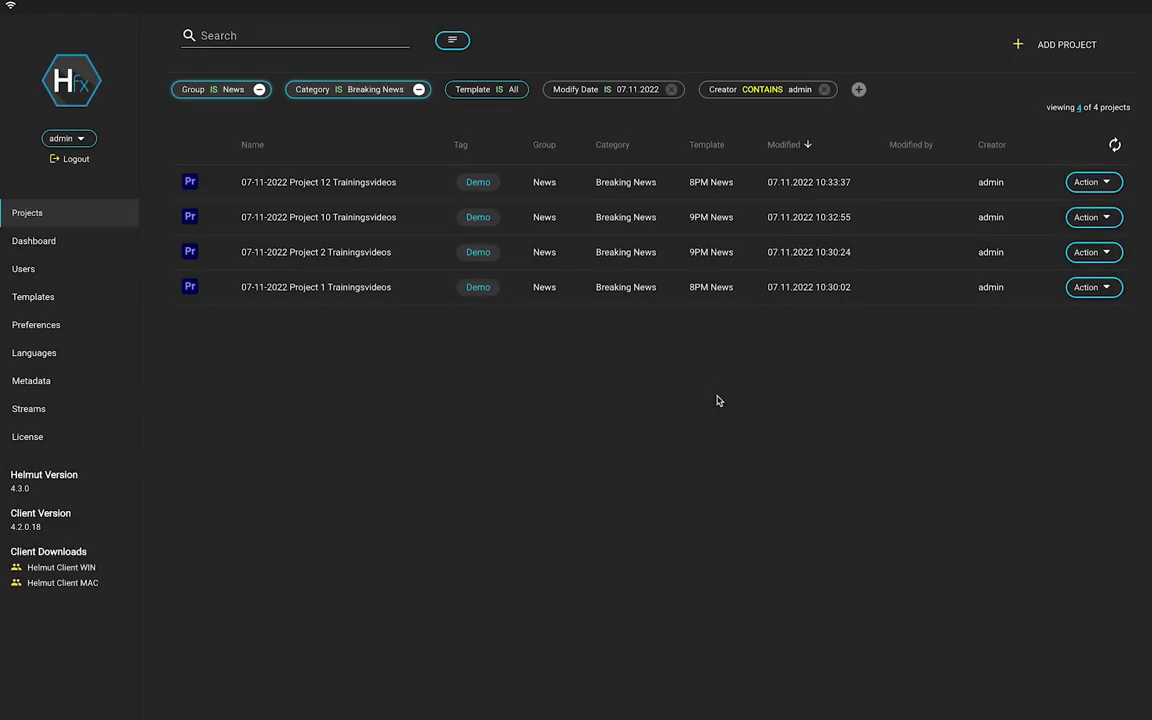
Remove the Modify Date filter, reset Category and Group to All, and drop the Creator filter.
left_click(672, 90)
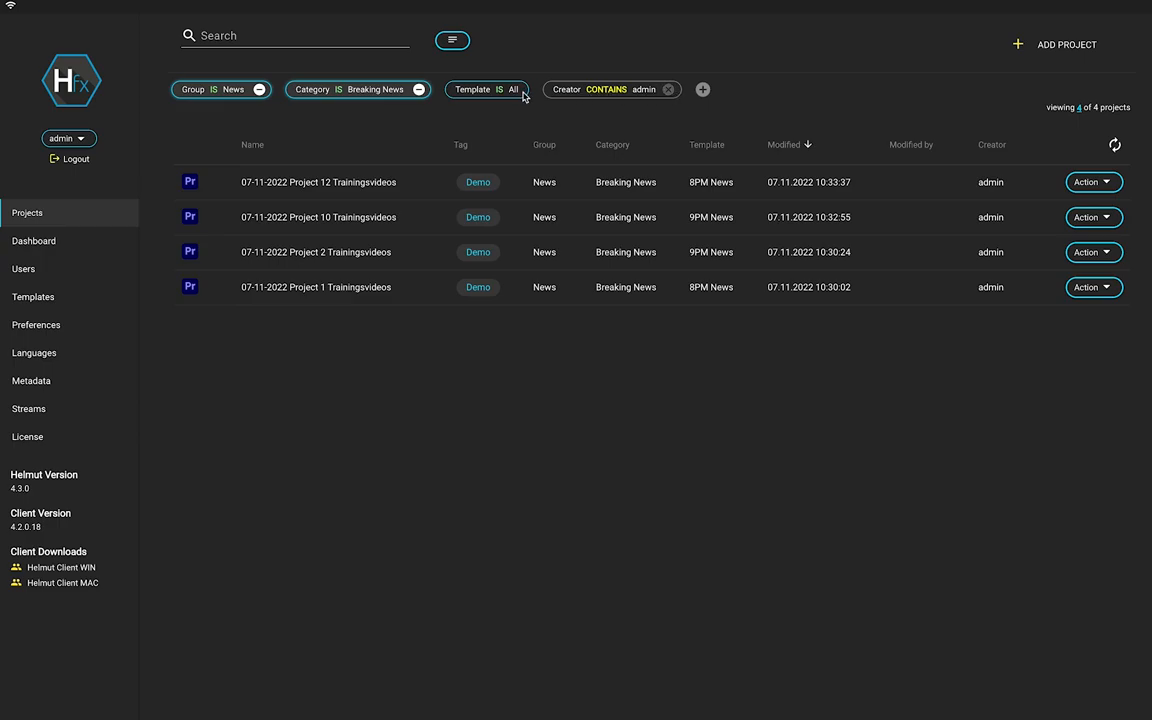
left_click(418, 90)
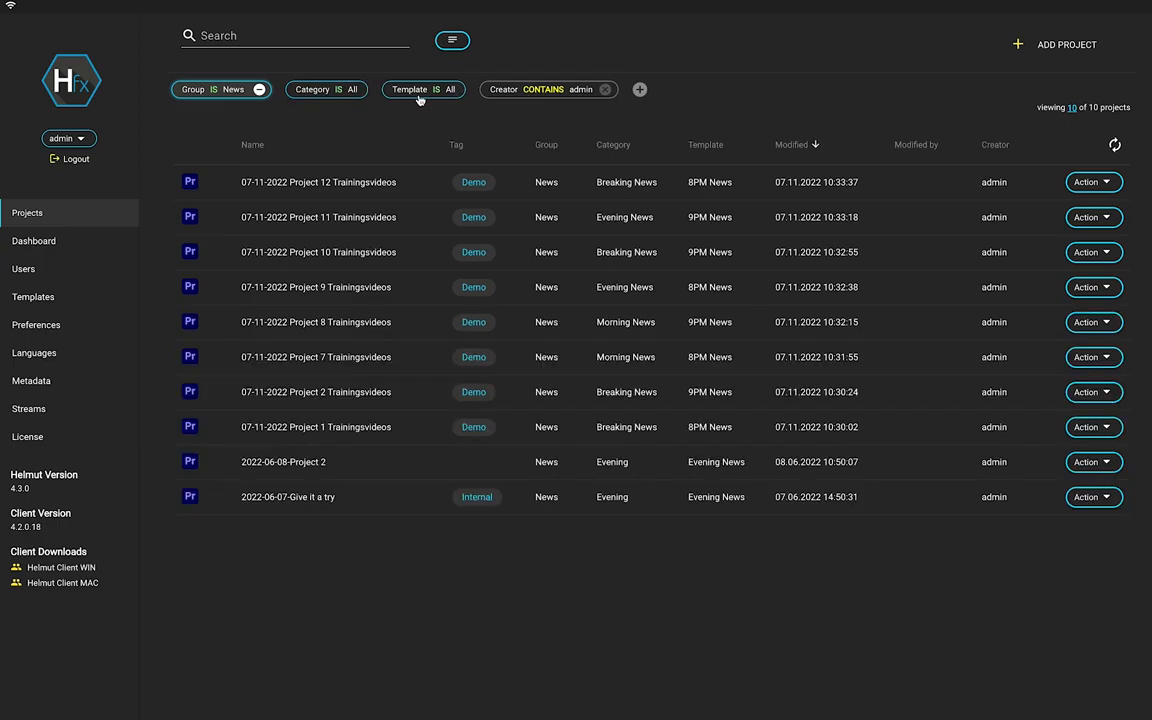
left_click(259, 89)
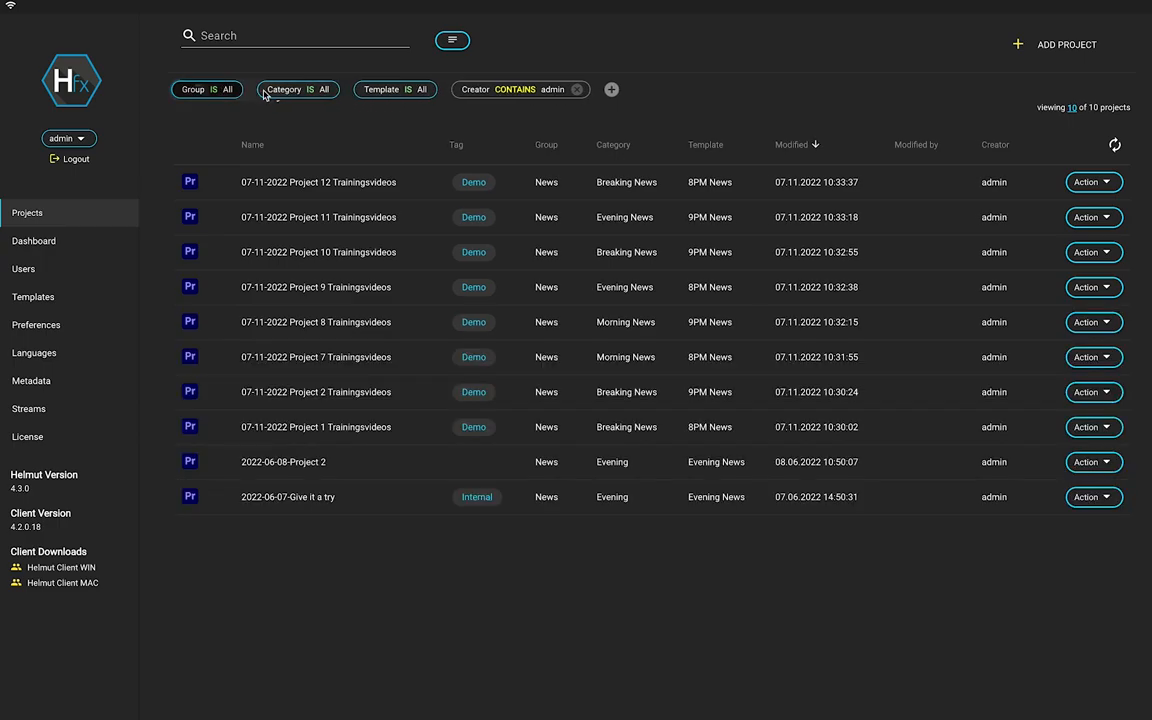
left_click(576, 89)
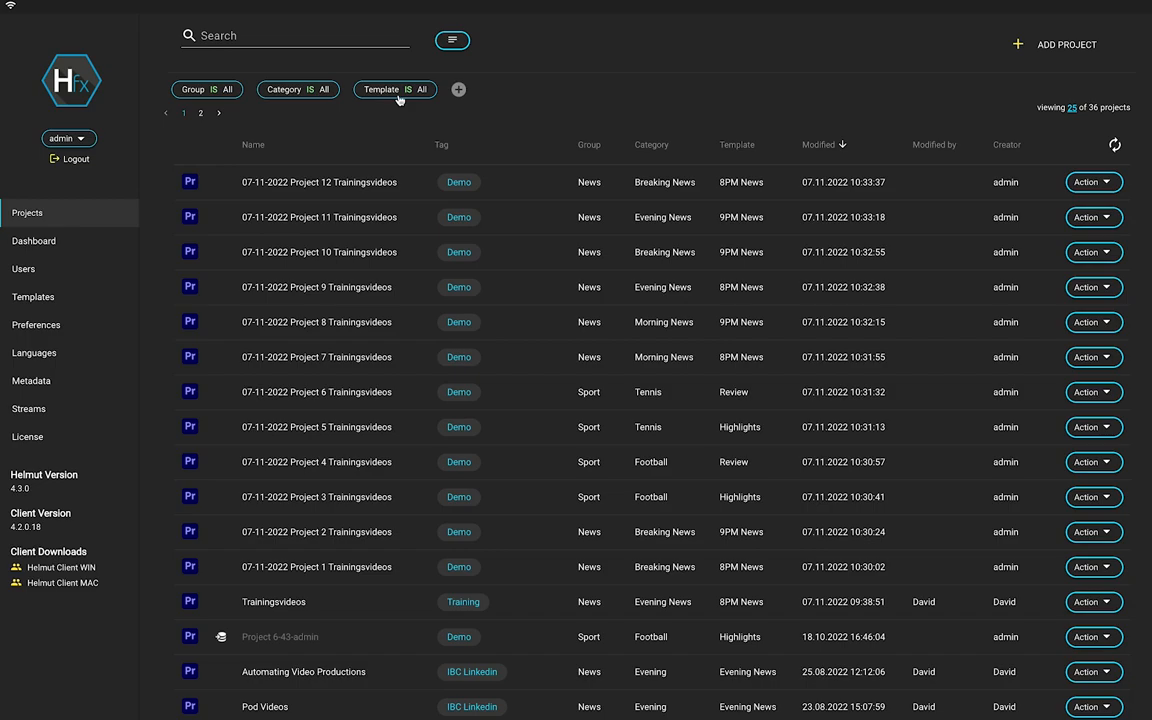
Filter to News, Breaking News, 8PM News and save it as 'My Filter'.
left_click(736, 187)
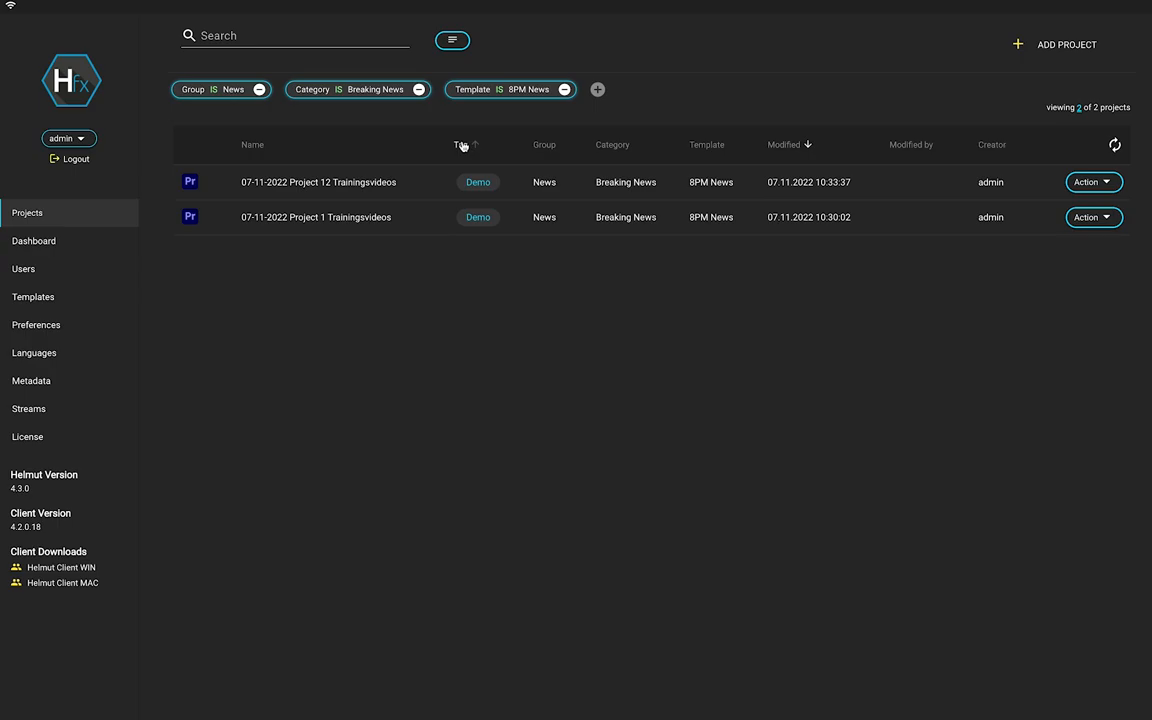
left_click(452, 40)
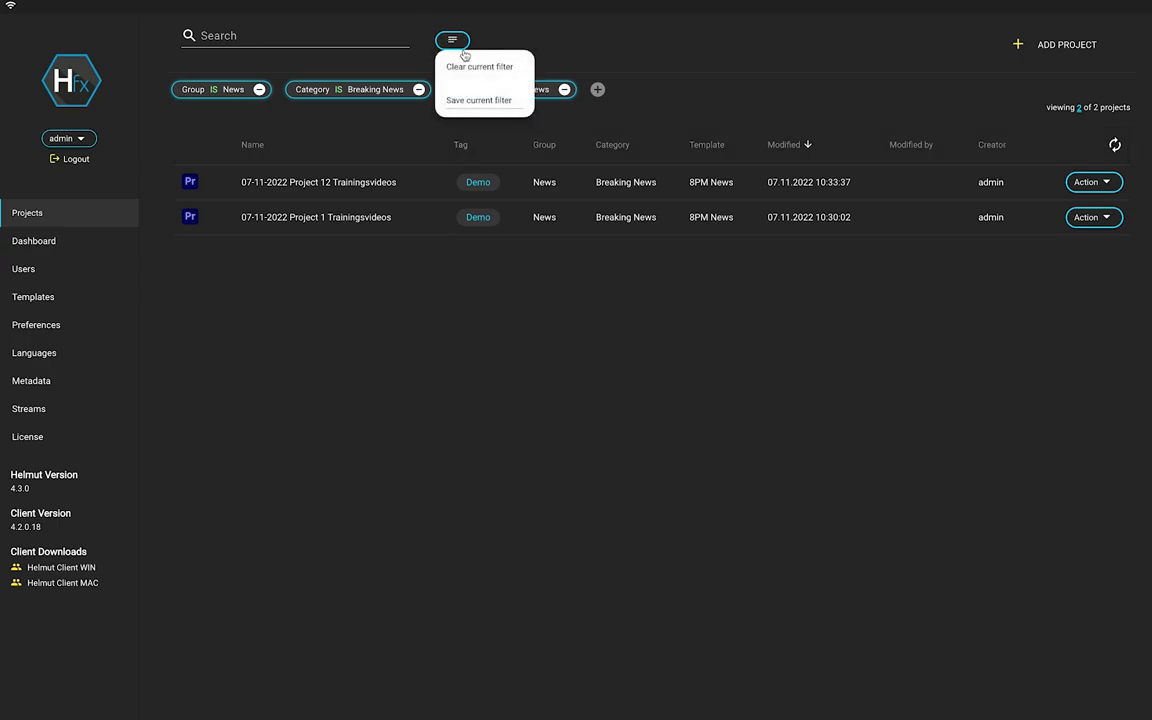
left_click(472, 100)
type("My Filter")
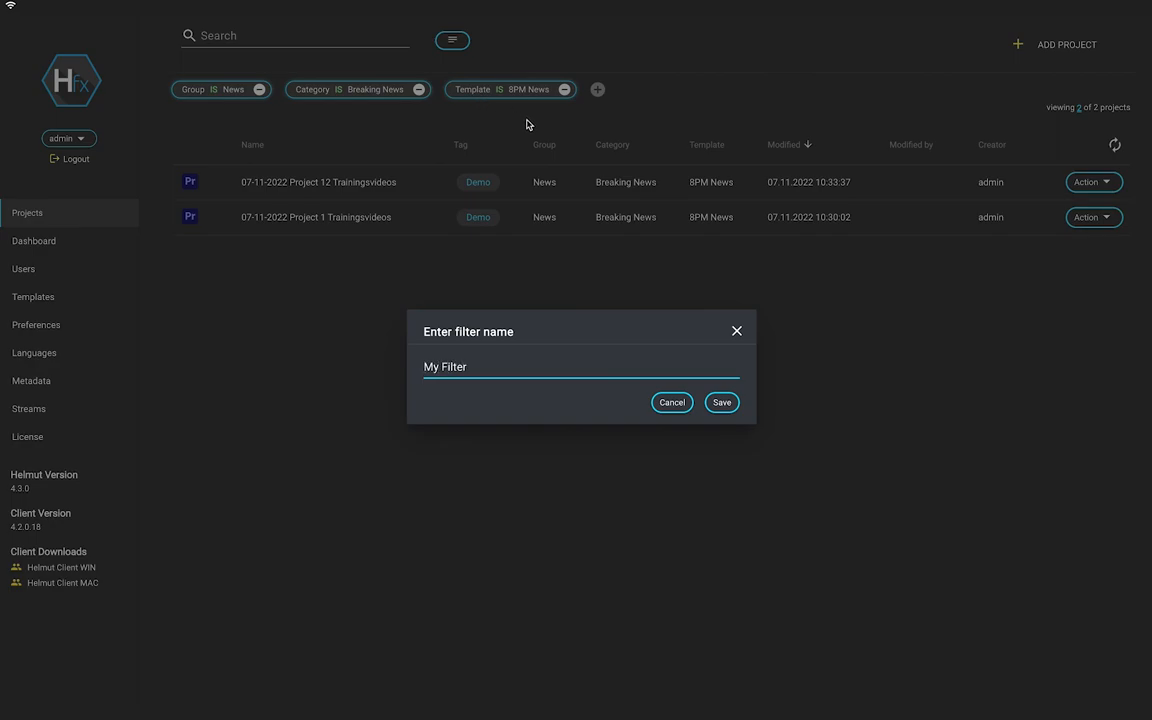
left_click(720, 405)
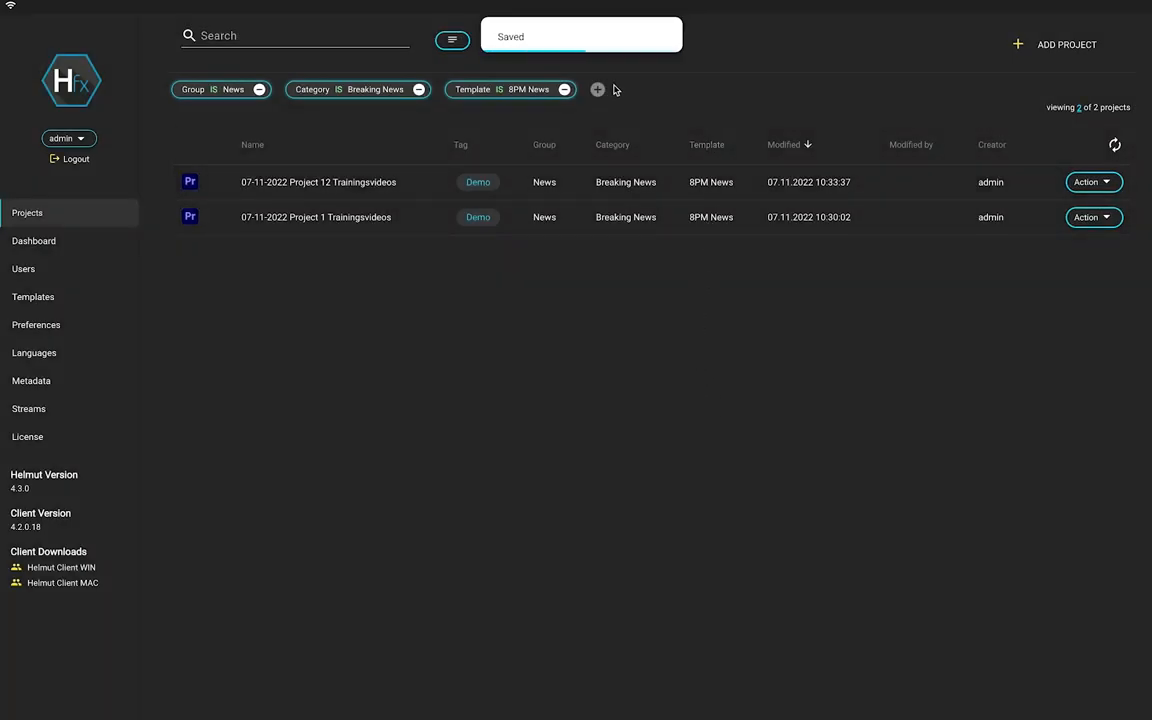
Clear the current filters, then reapply the saved My Filter.
left_click(455, 44)
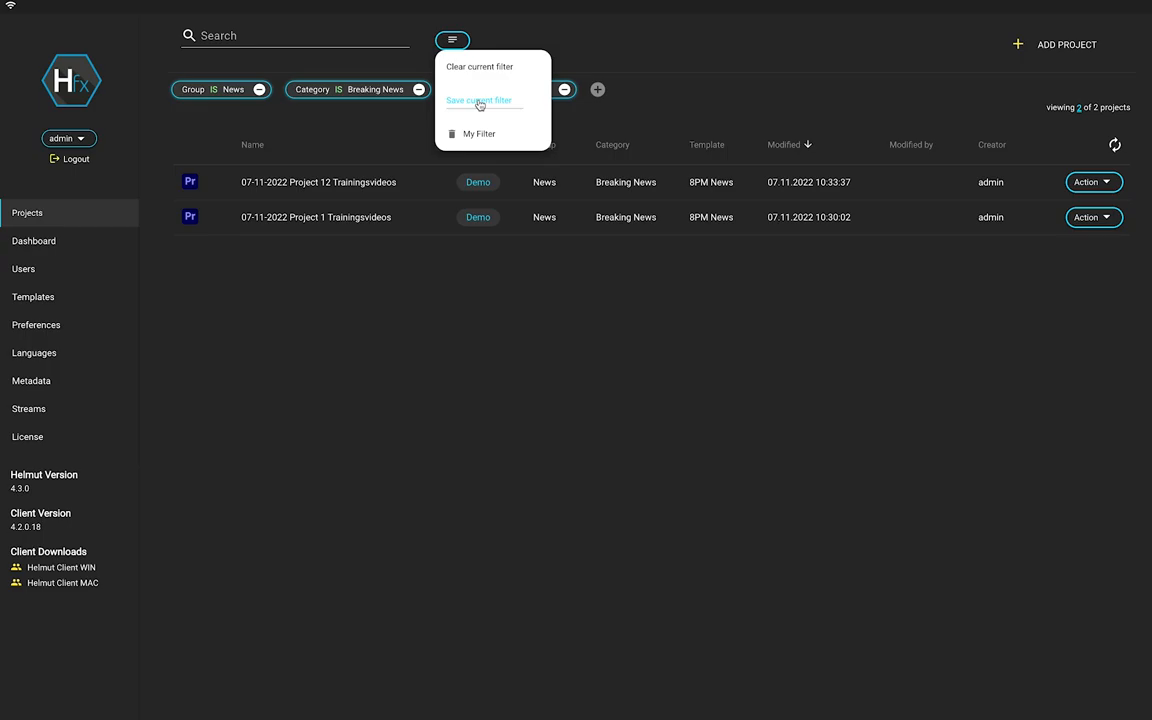
left_click(476, 67)
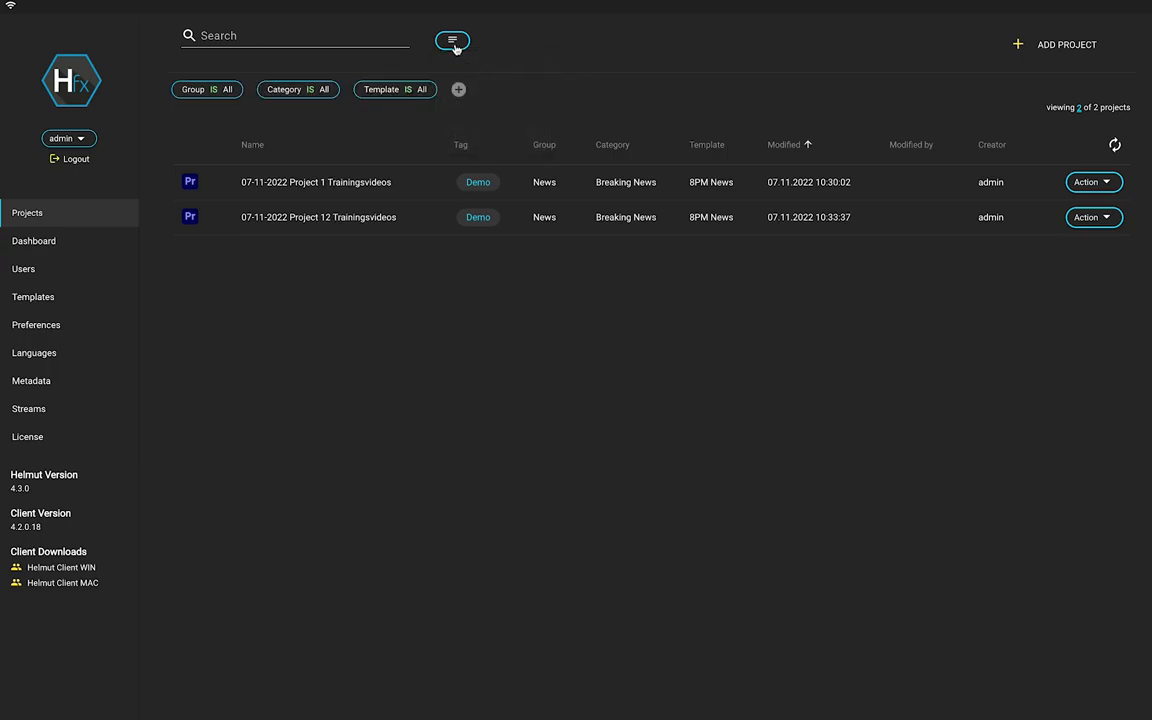
left_click(453, 42)
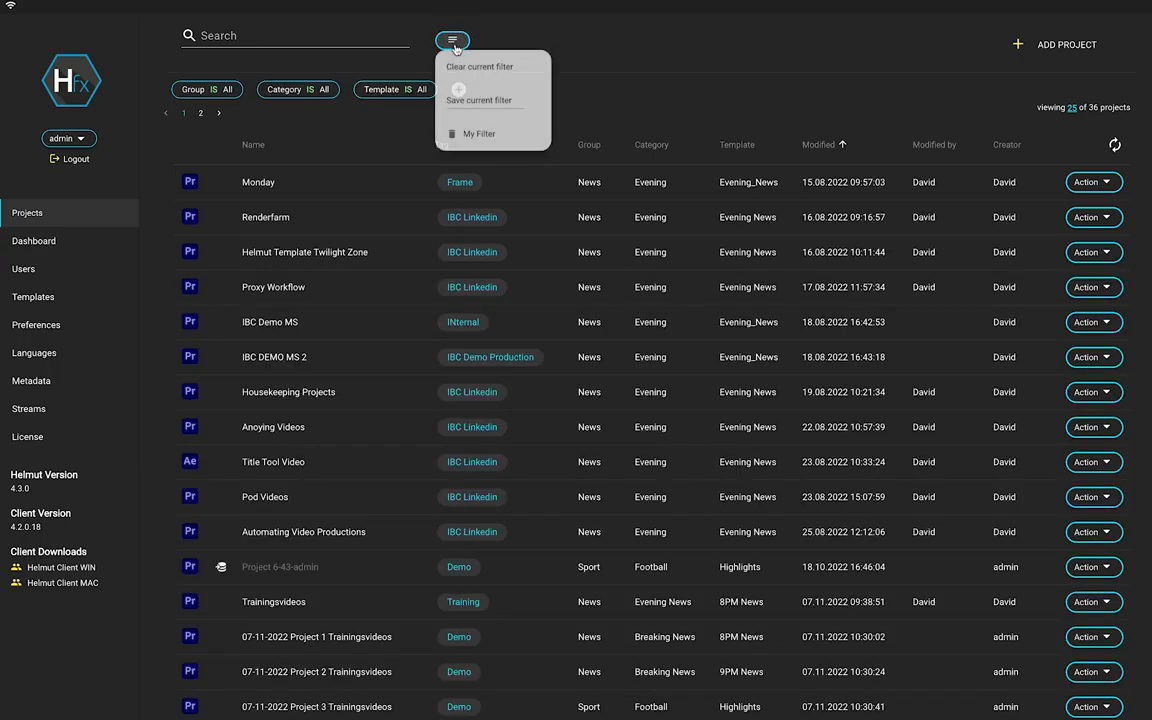
left_click(480, 133)
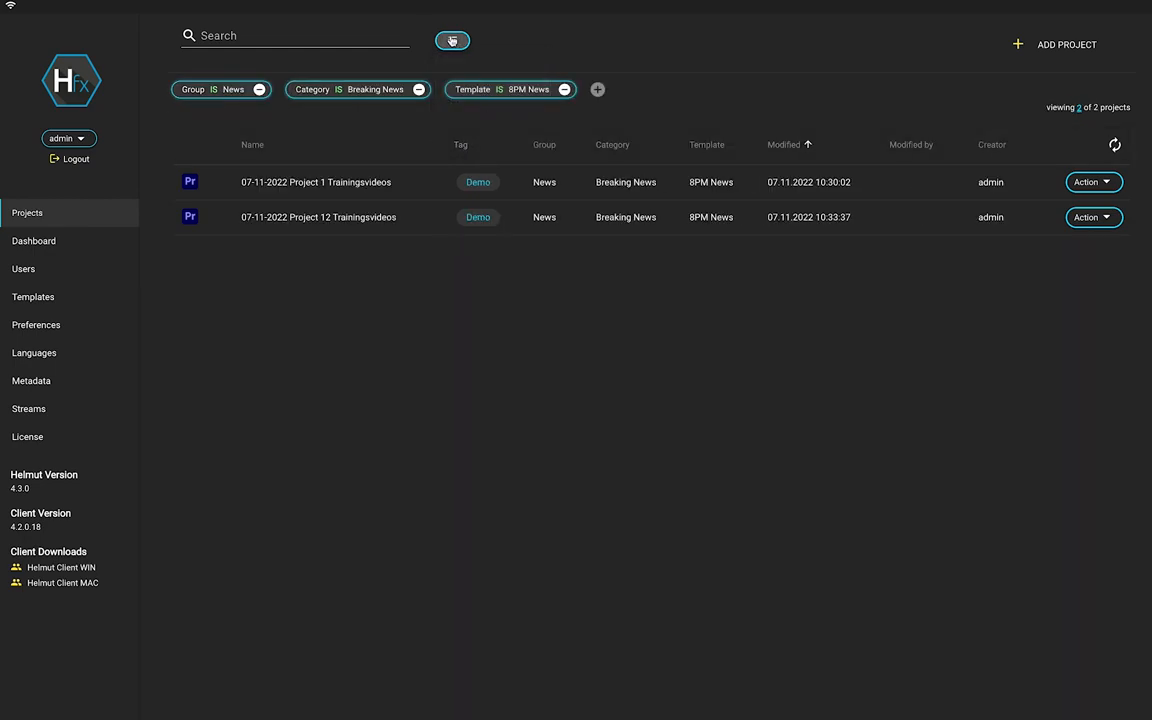
Delete the saved My Filter and clear the current filters.
left_click(452, 41)
left_click(451, 132)
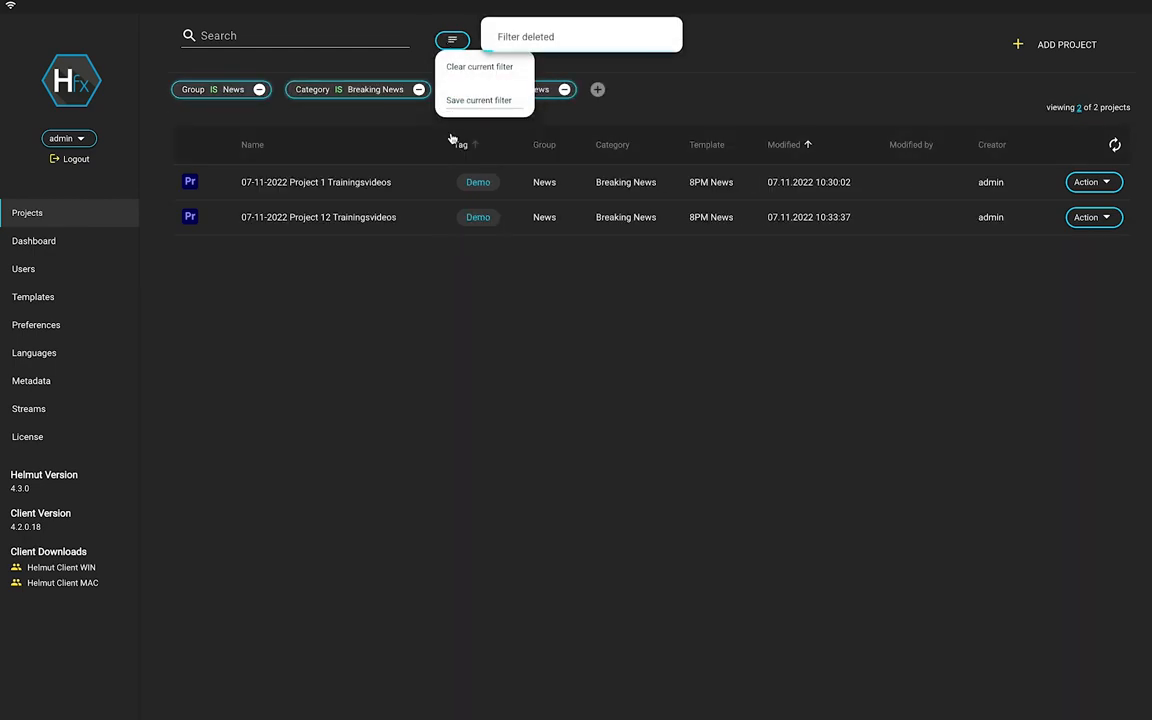
left_click(627, 98)
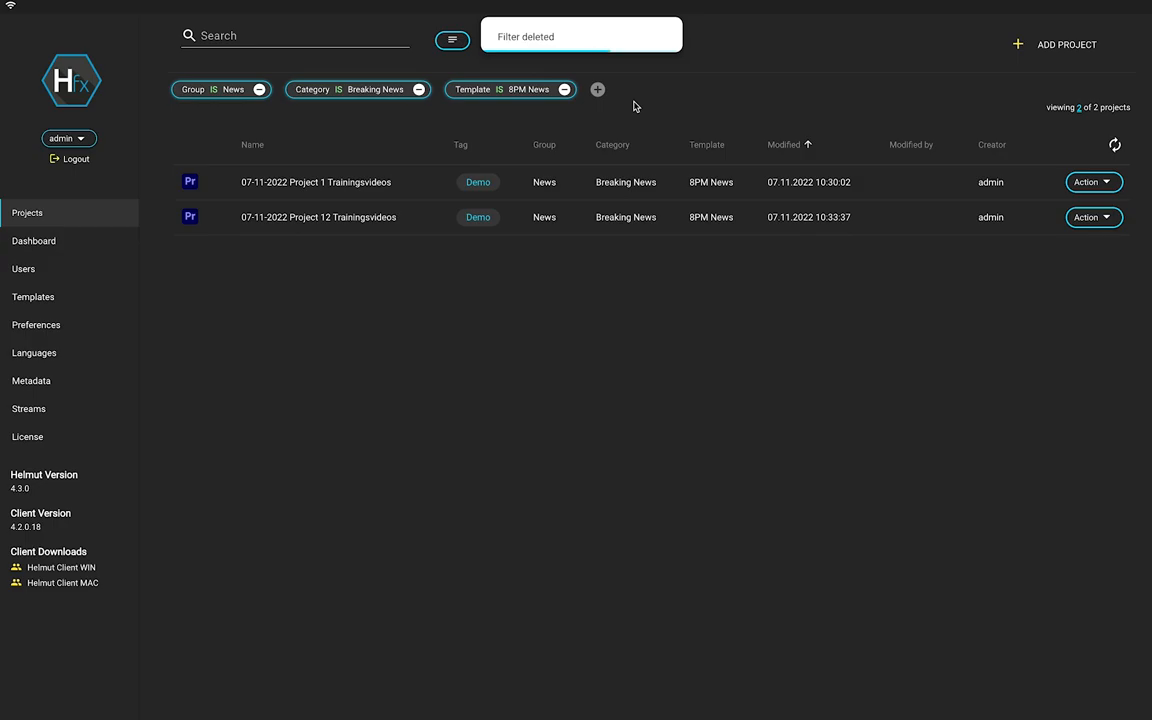
left_click(455, 42)
left_click(465, 65)
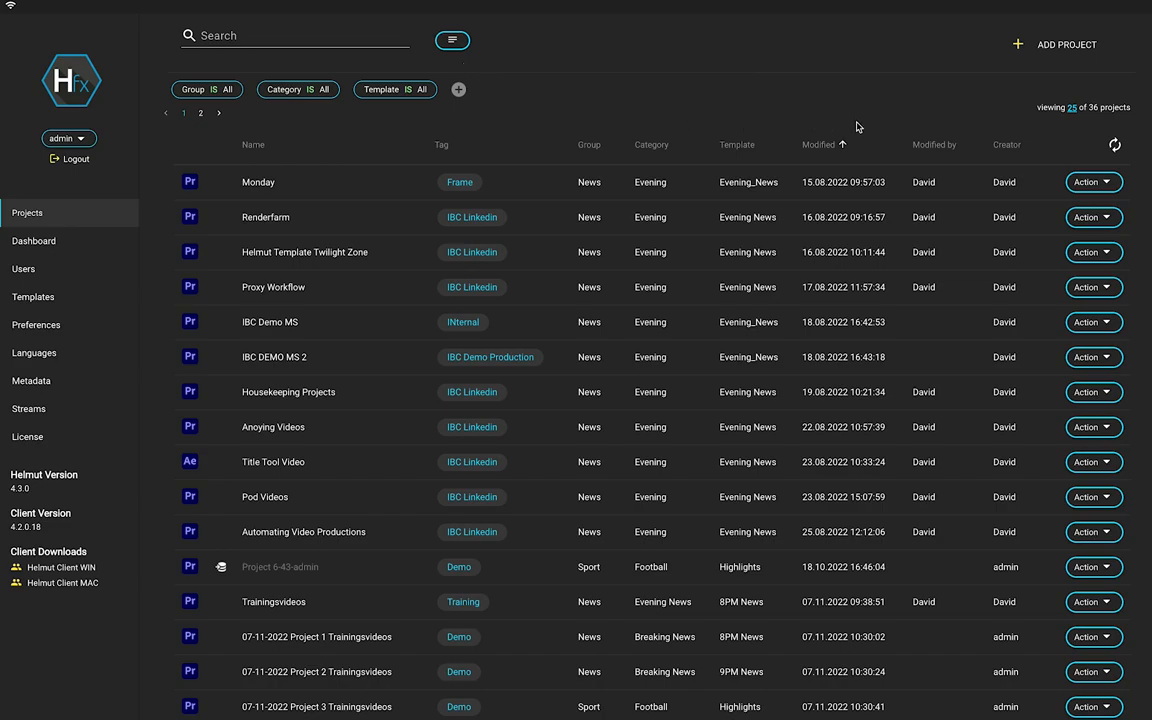
Keep 25 projects per page and go to page 2 with the remaining 11 projects.
left_click(1072, 108)
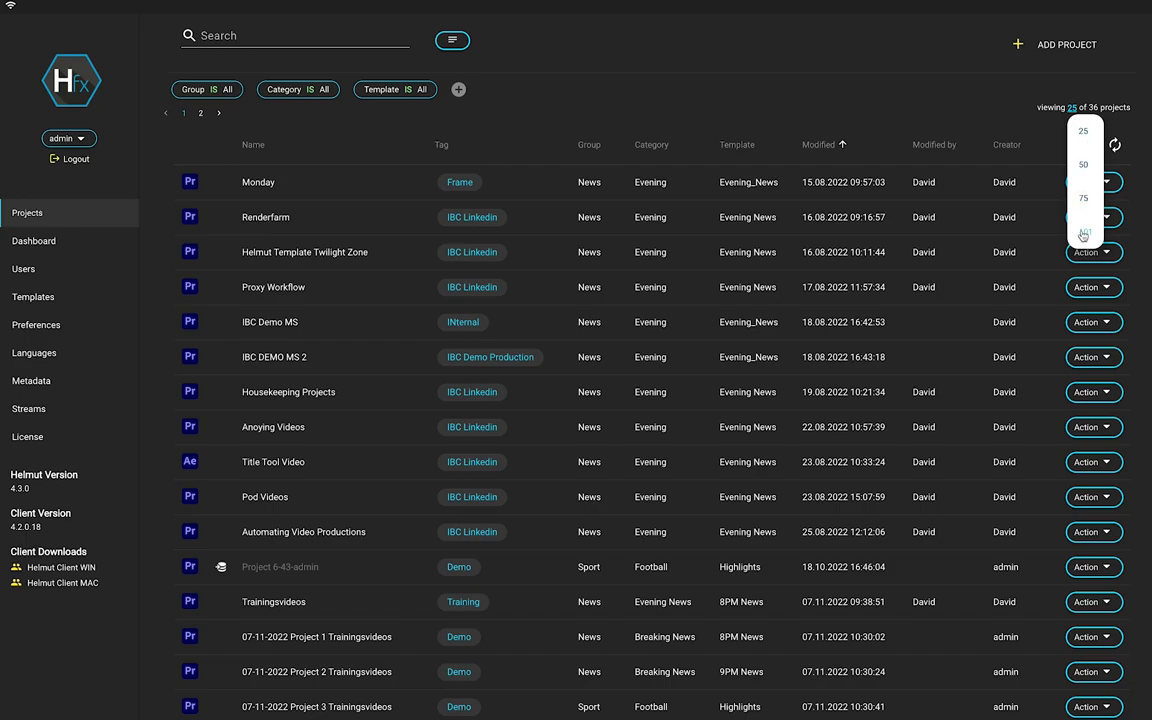
left_click(1004, 106)
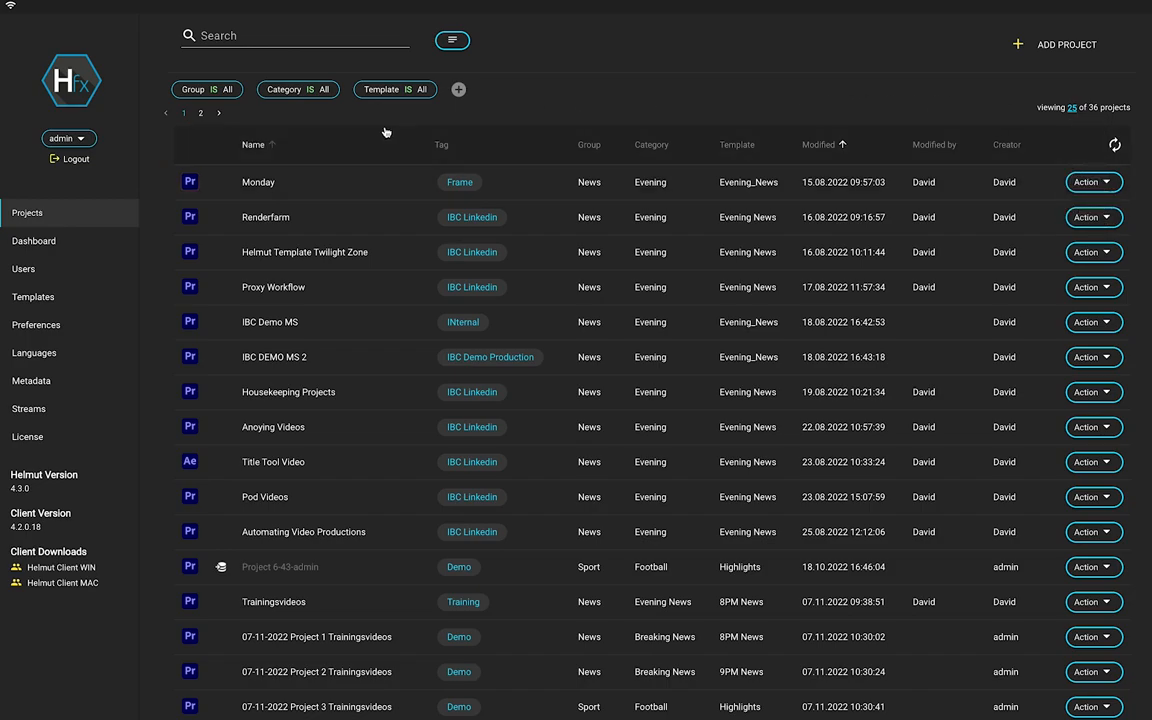
left_click(201, 114)
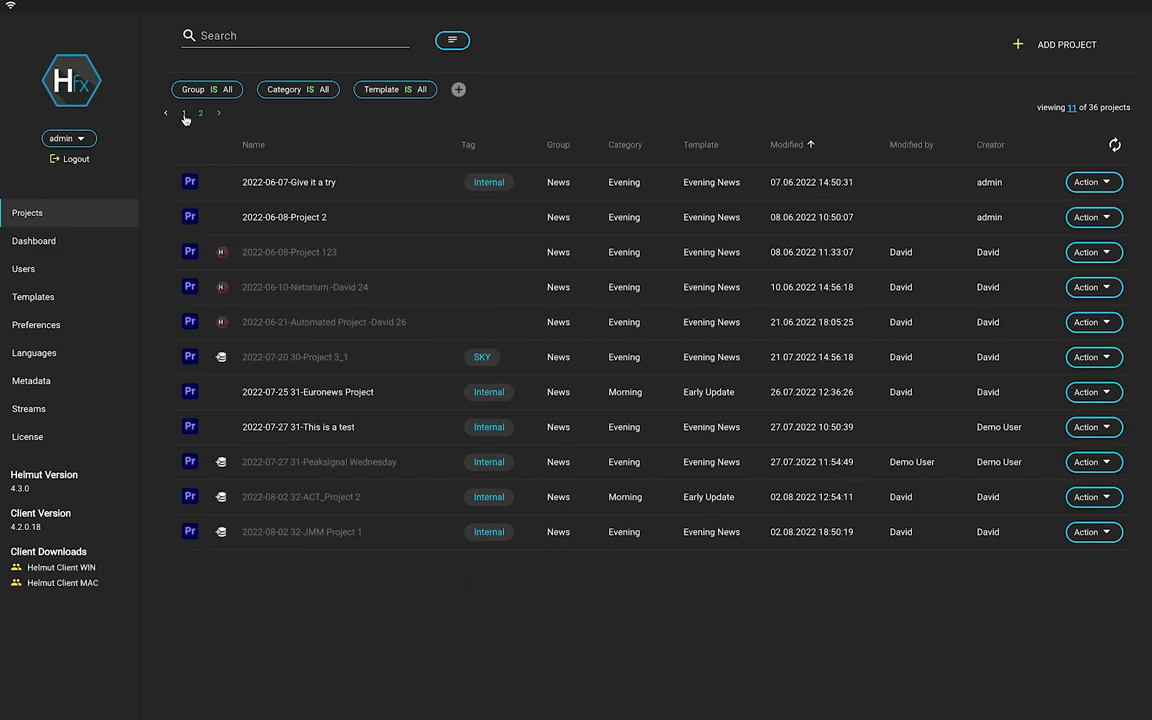
Return to page 1 of the project list, showing 25 of 36 projects.
left_click(184, 114)
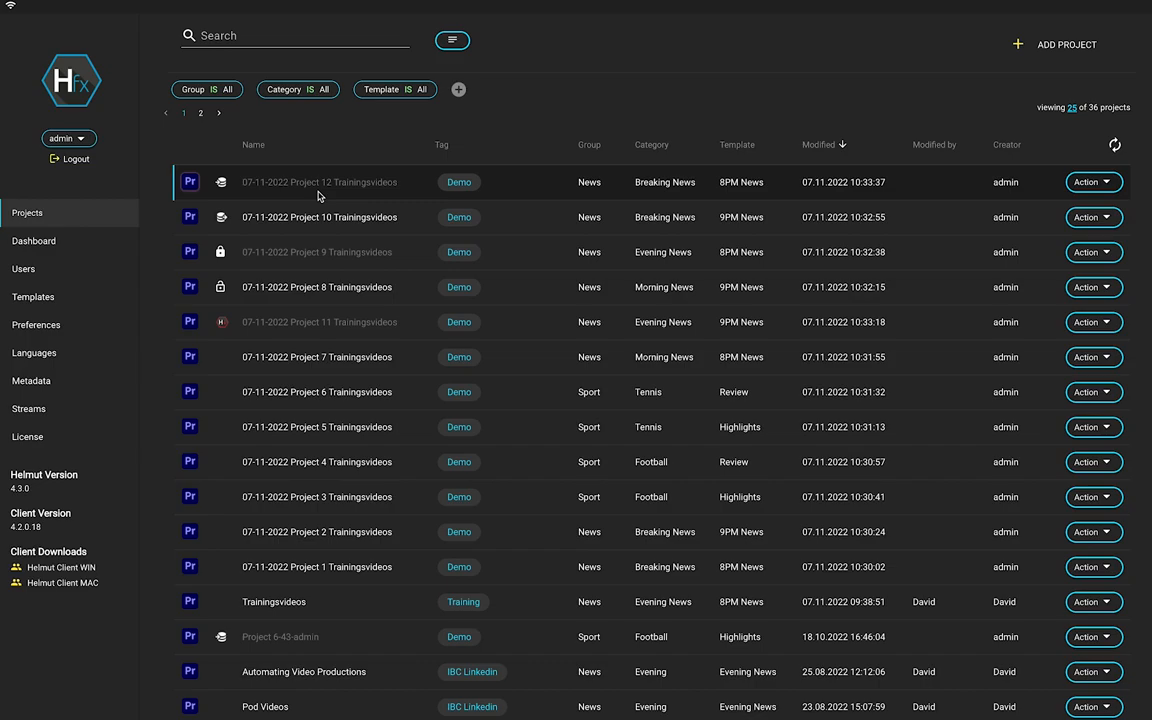
Filter by tag Demo, News group, Breaking News and 8PM News template, leaving 2 projects.
left_click(459, 182)
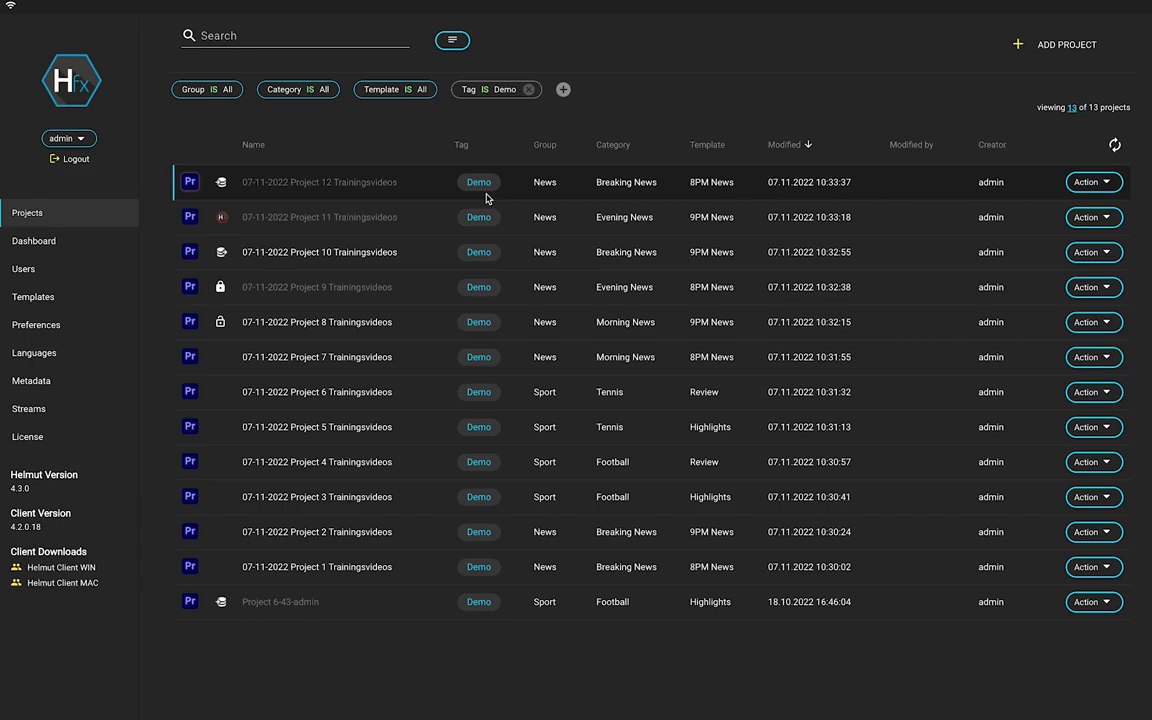
left_click(547, 183)
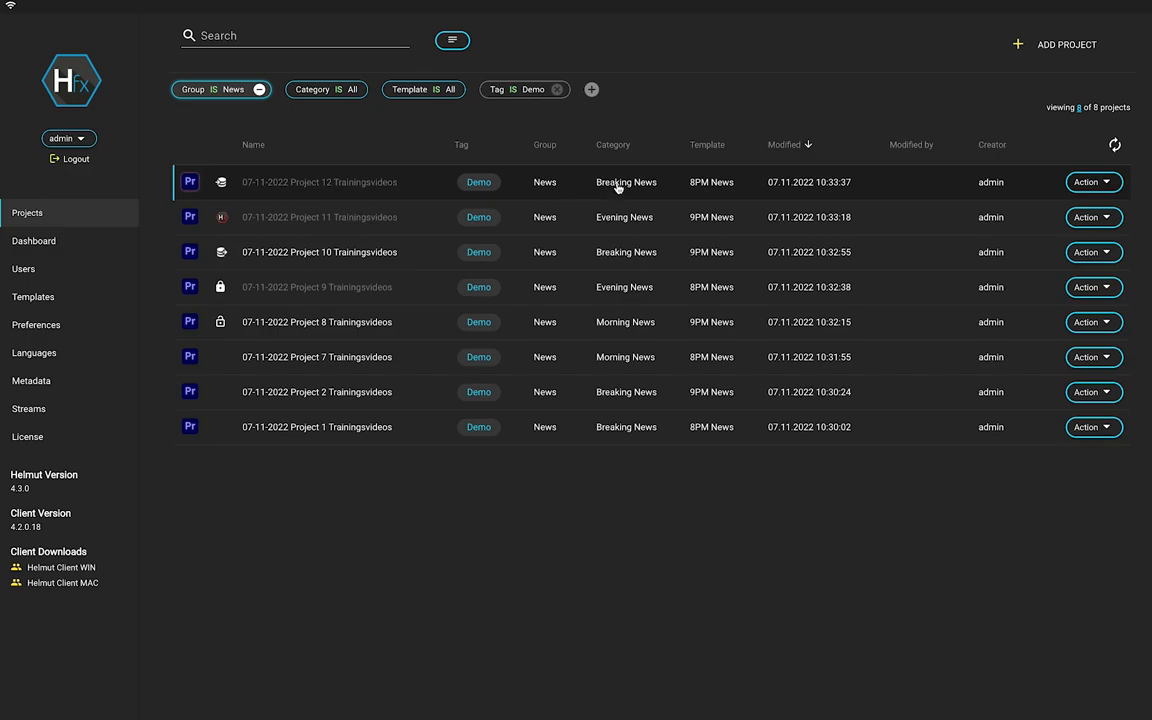
left_click(711, 189)
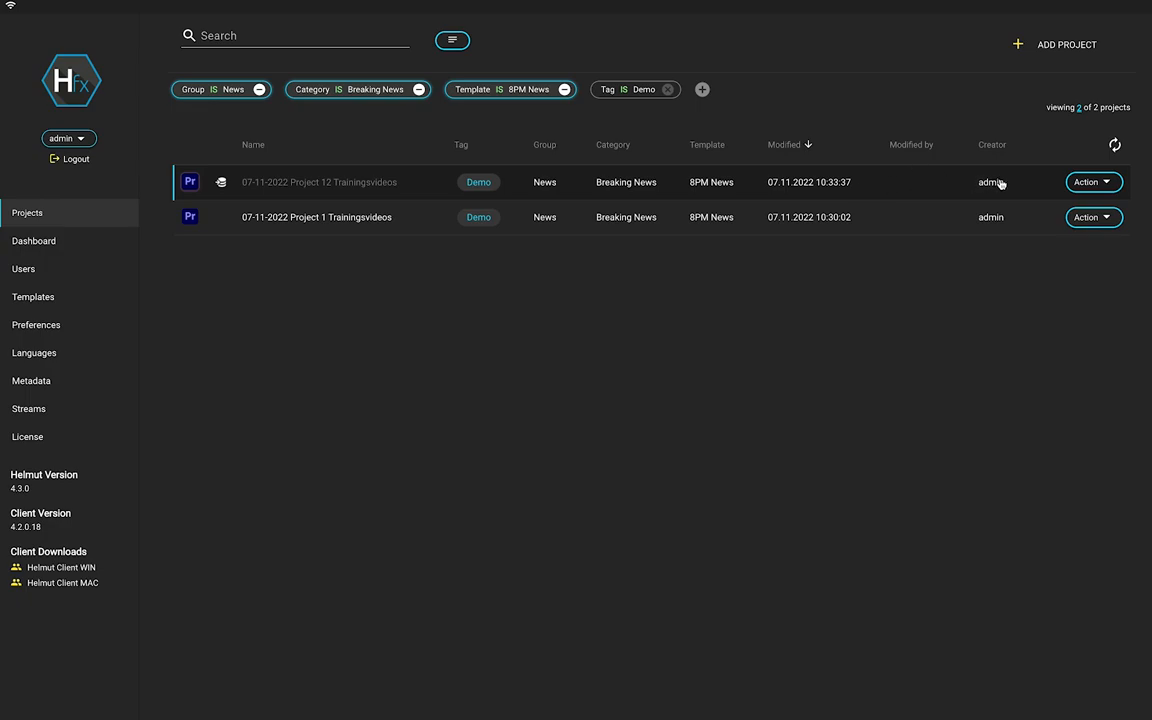
left_click(1079, 185)
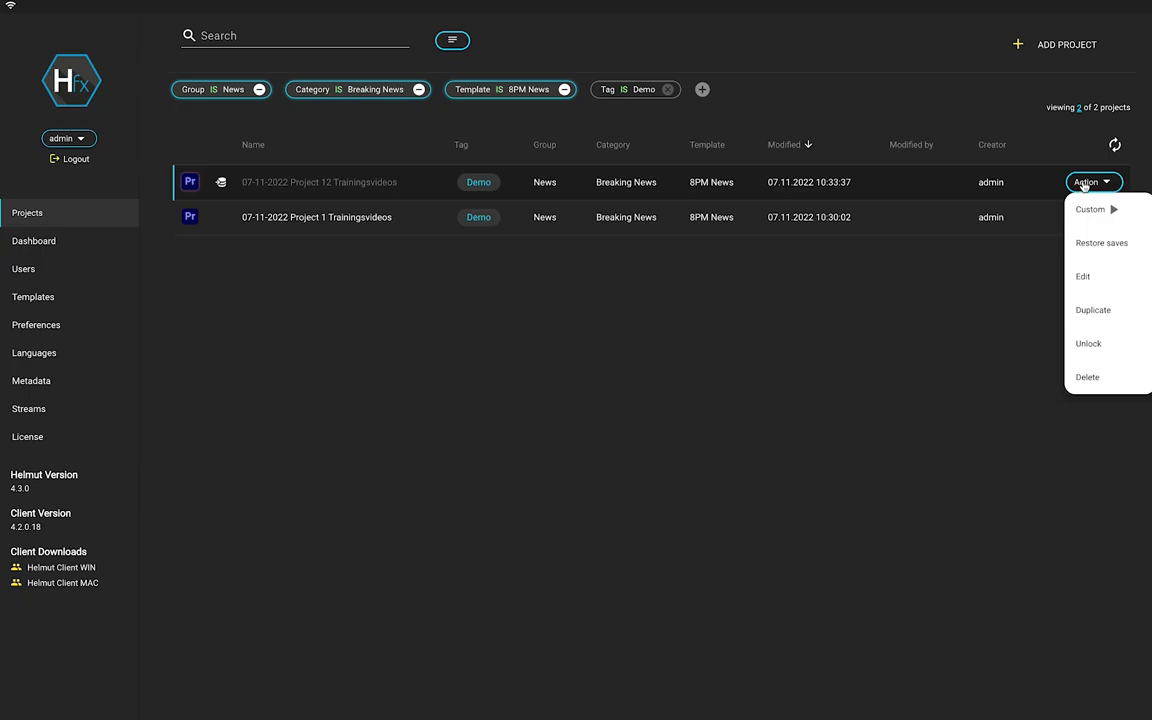
left_click(983, 301)
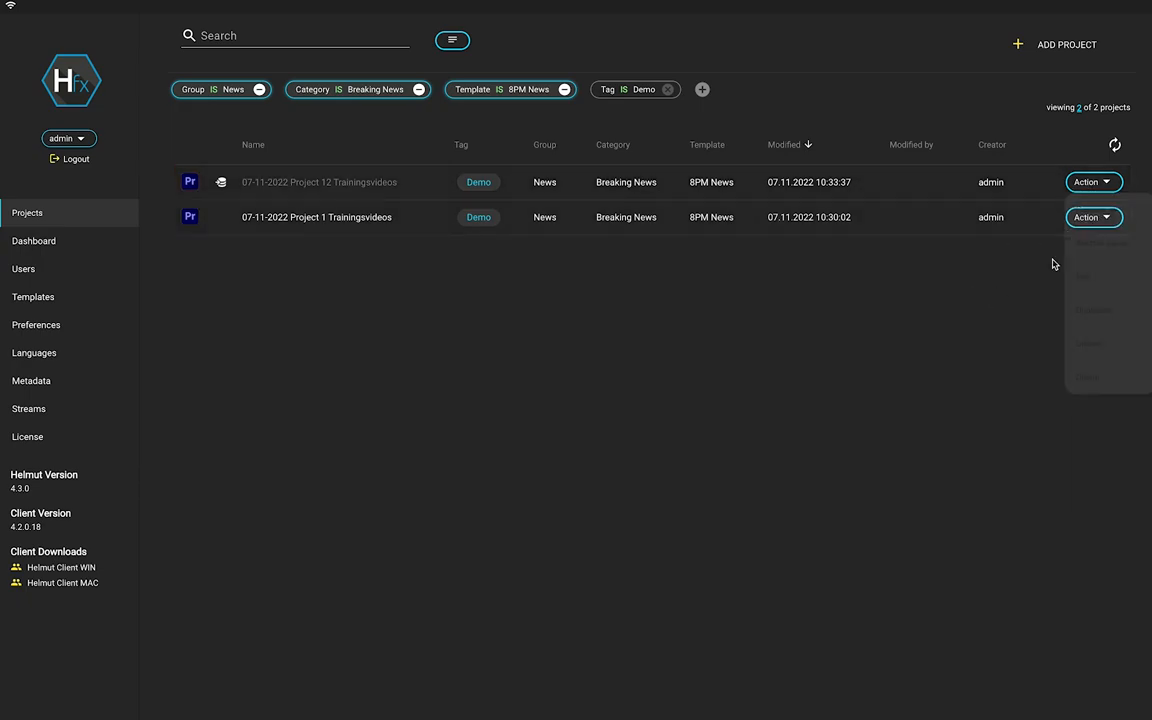
left_click(1082, 223)
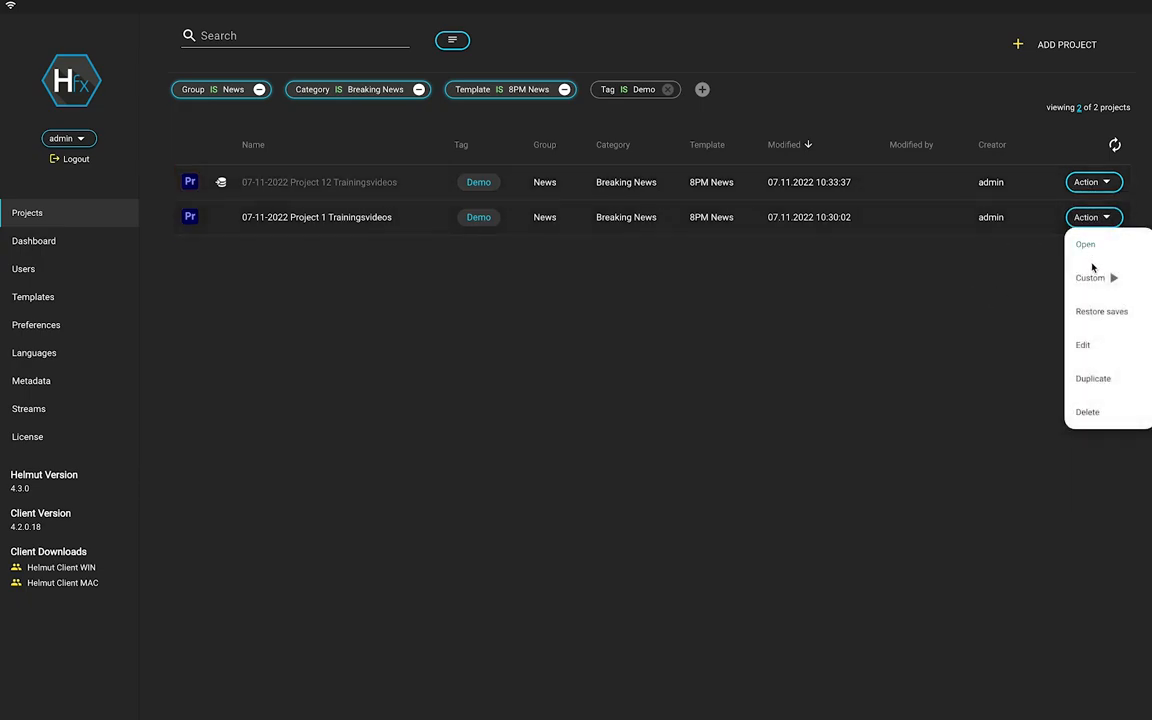
mouse_move(1090, 288)
left_click(1095, 312)
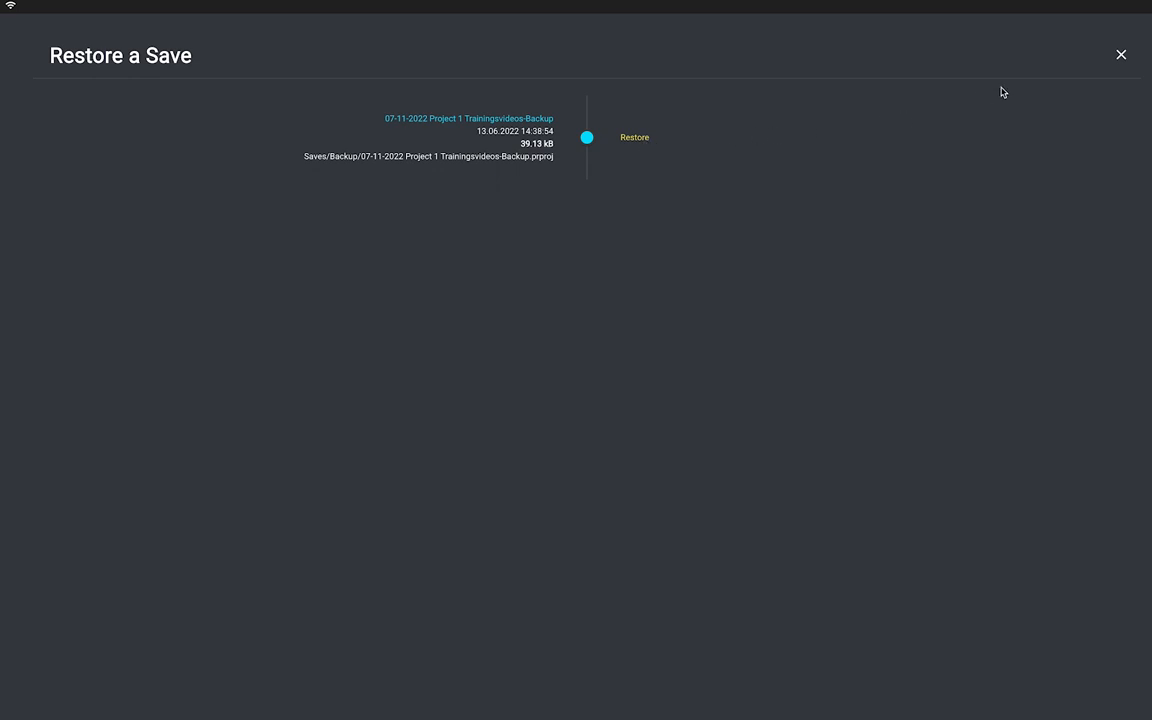
left_click(1120, 55)
left_click(1096, 217)
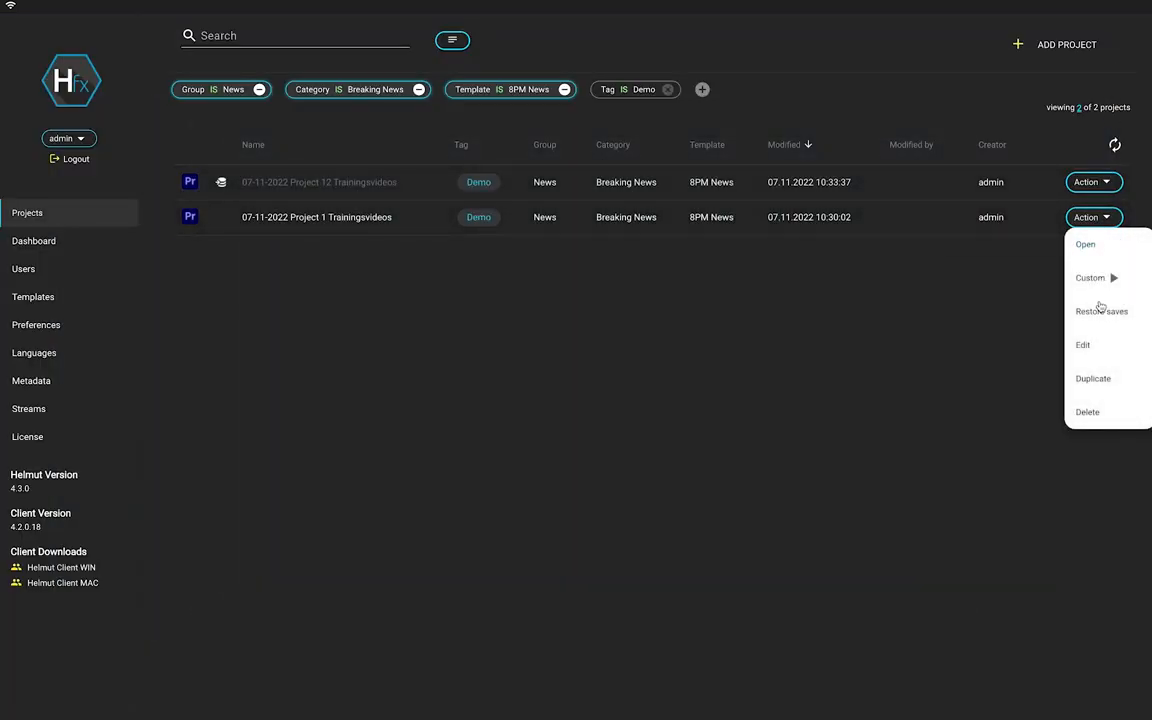
left_click(1086, 345)
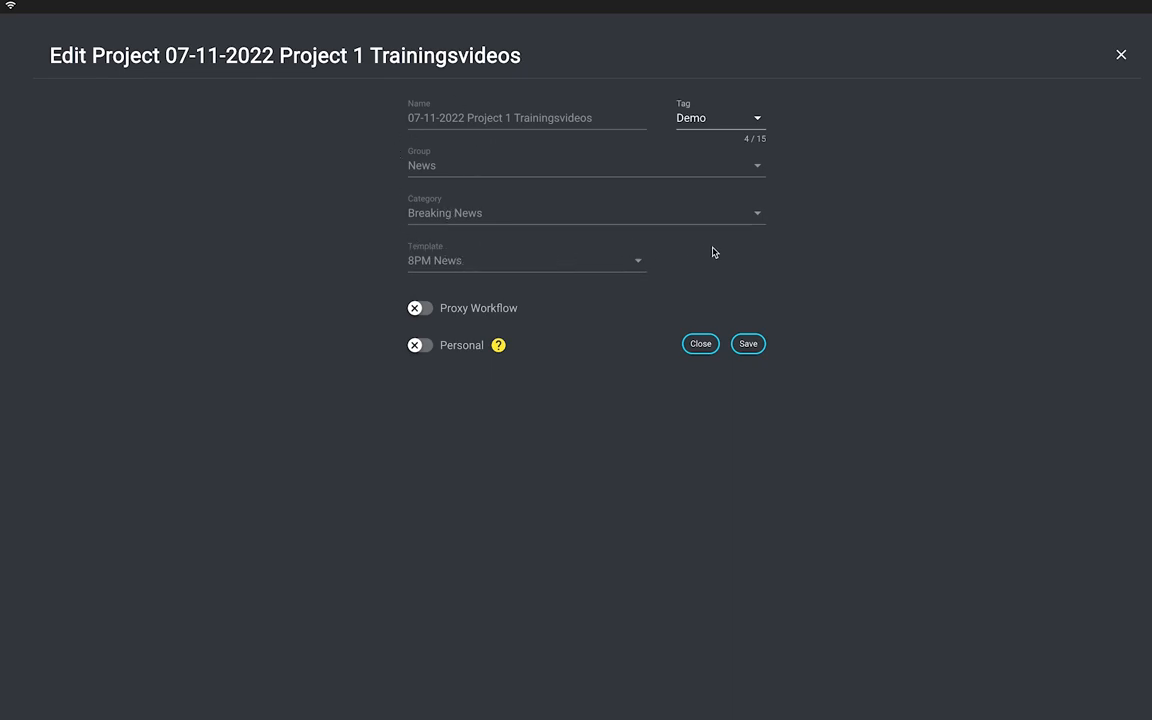
left_click(1121, 55)
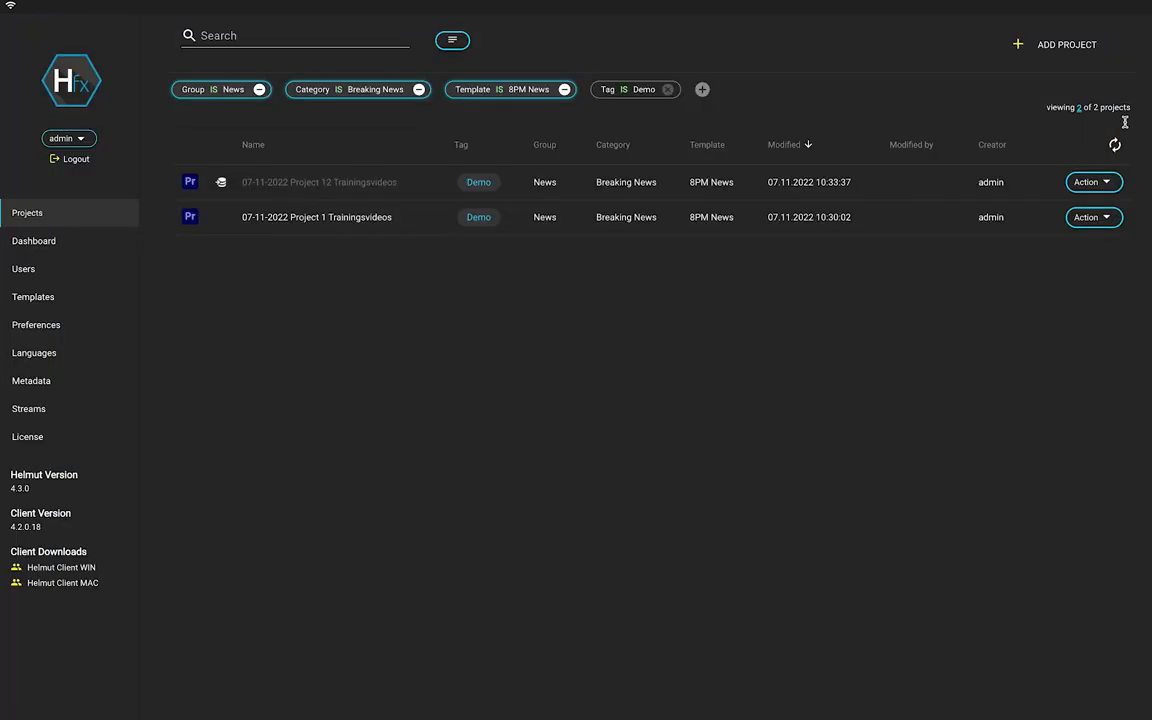
Open the Duplicate dialog for Project 1 and close it without duplicating.
left_click(1104, 218)
left_click(1093, 375)
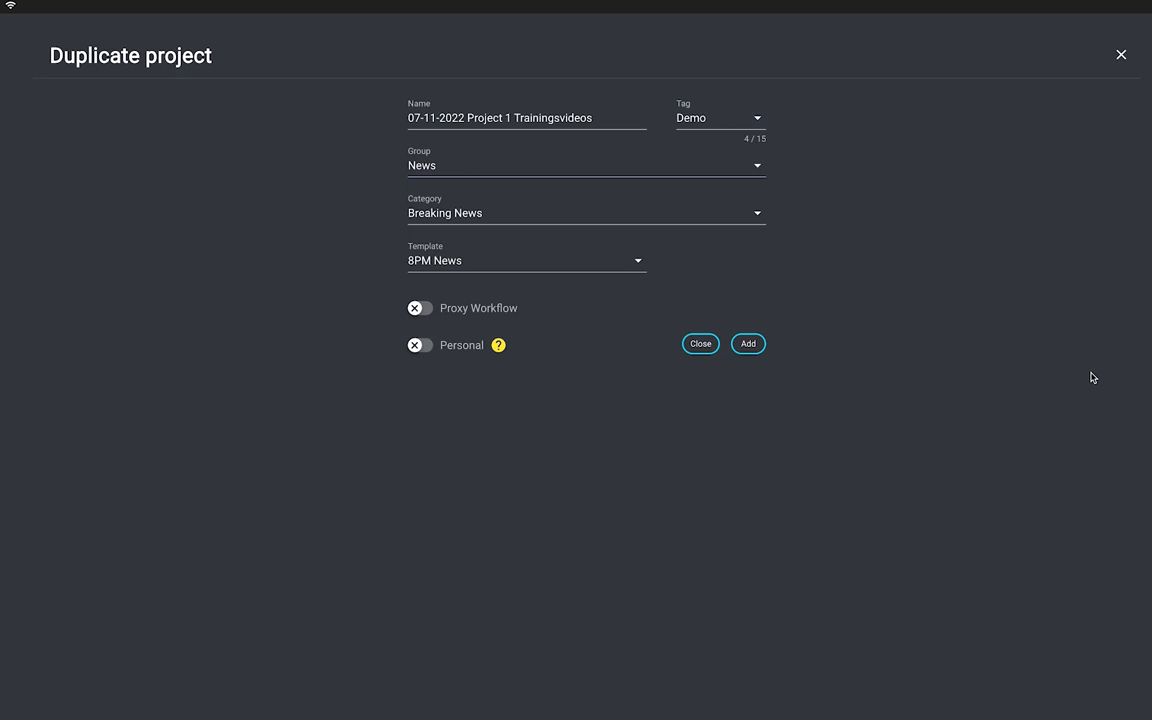
left_click(1120, 54)
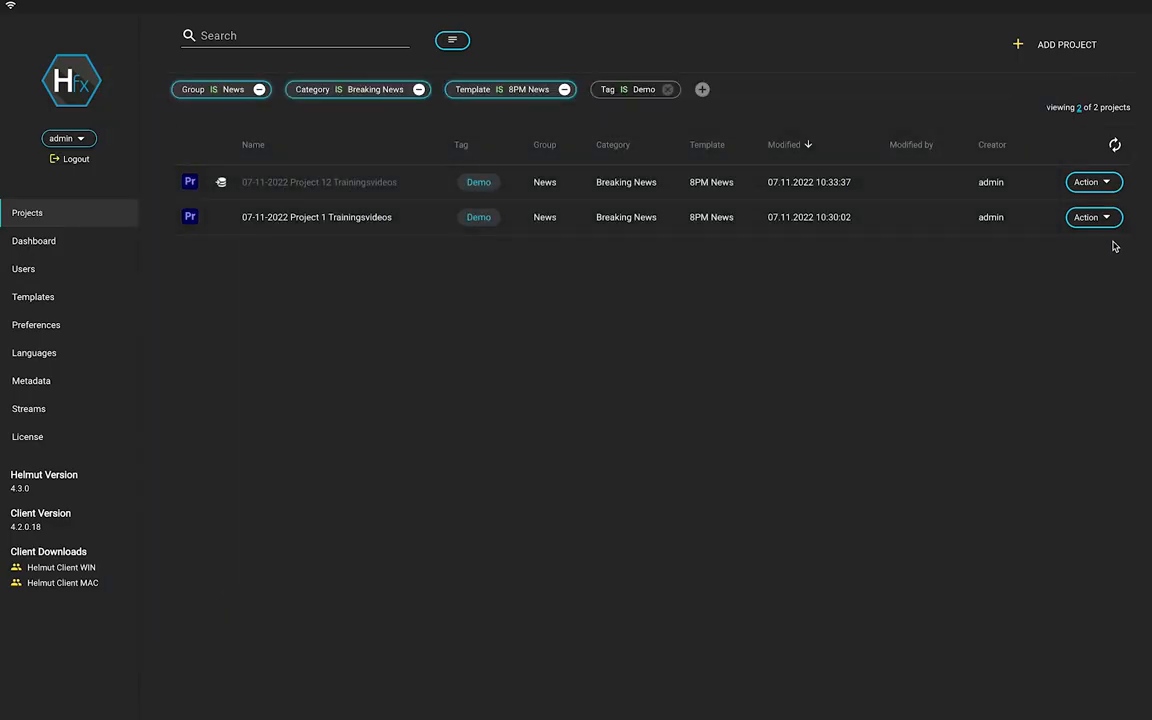
Back out of deleting Project 1, then clear the current project filters.
left_click(1080, 217)
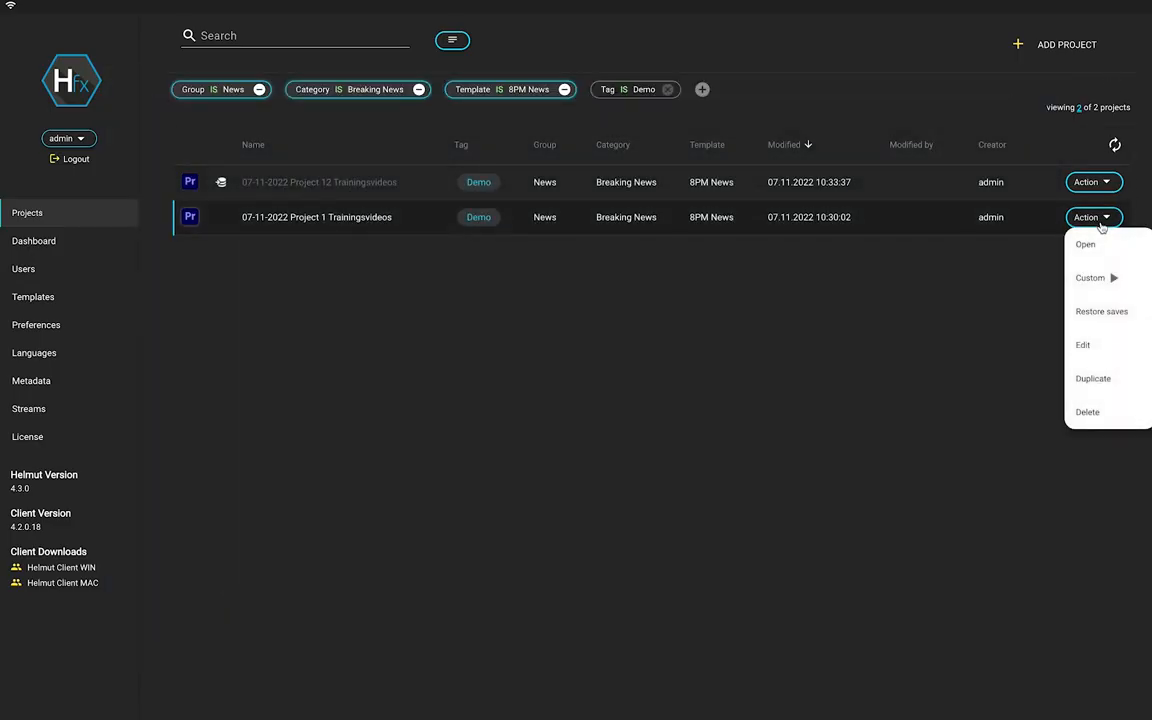
left_click(1087, 412)
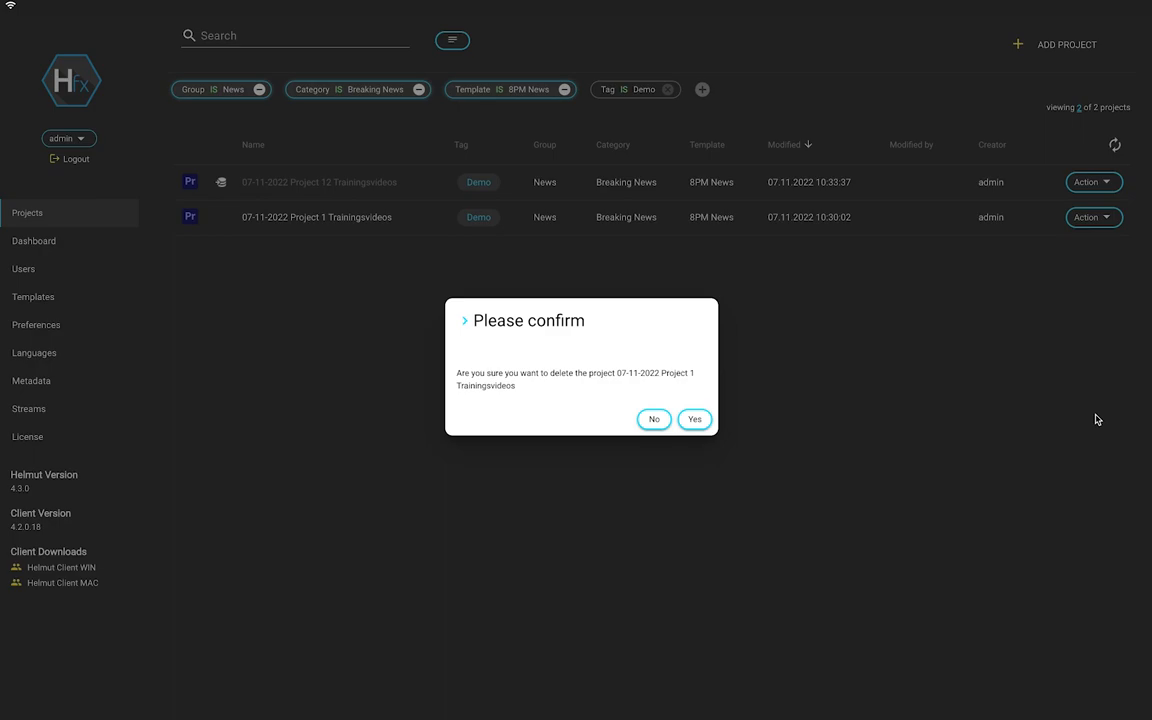
key("Escape")
left_click(452, 40)
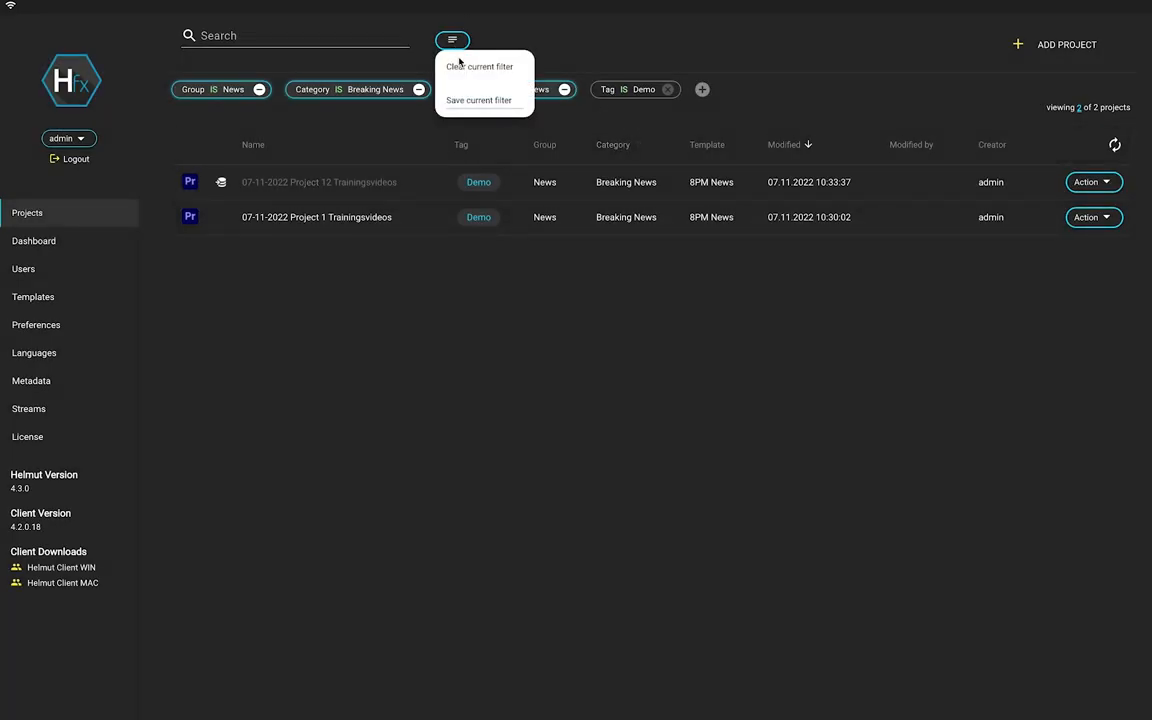
left_click(460, 64)
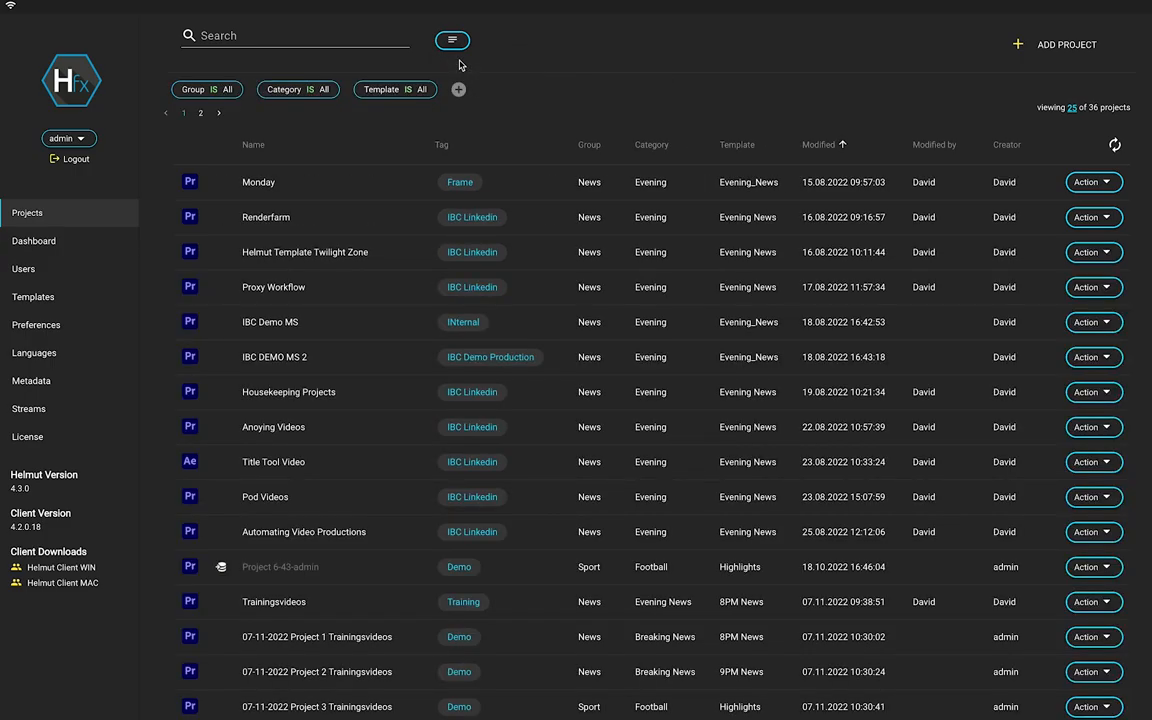
Sort projects by Modified, newest first, and inspect Project 12's metadata panel.
left_click(804, 144)
left_click(522, 182)
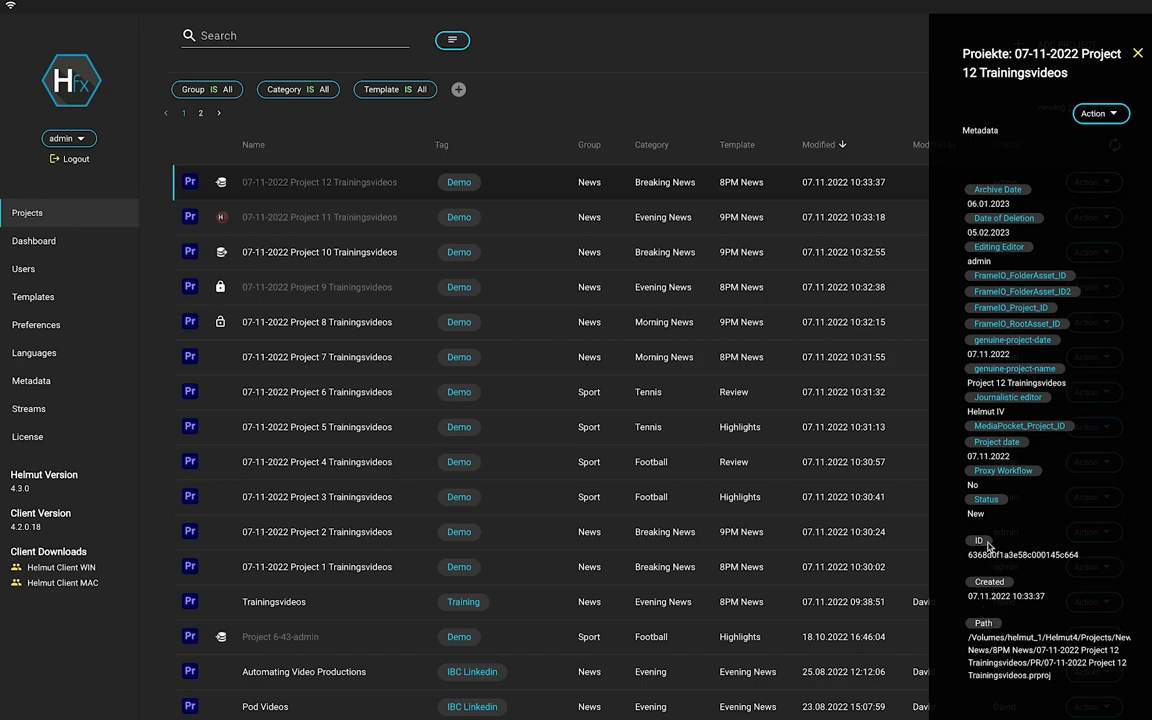
left_click(490, 172)
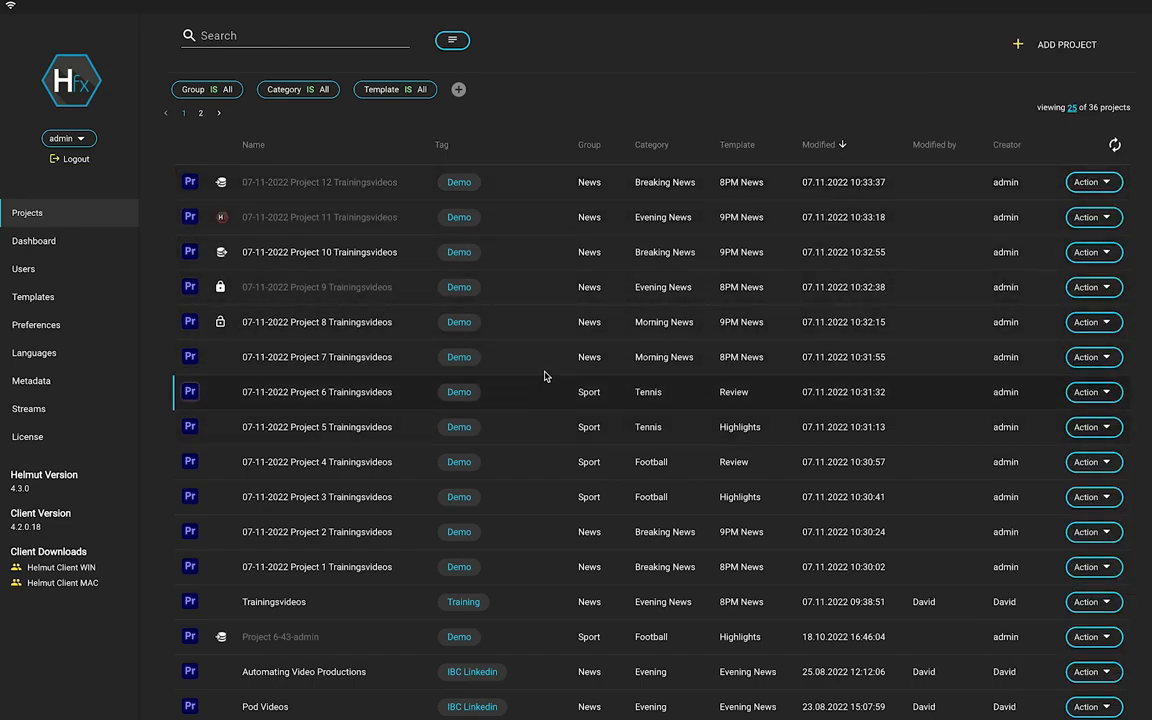
Multi-select projects 12 through 5, look over their bulk actions, then refresh the list.
left_click(543, 188)
left_click_drag(534, 376, 537, 429)
left_click(1125, 104)
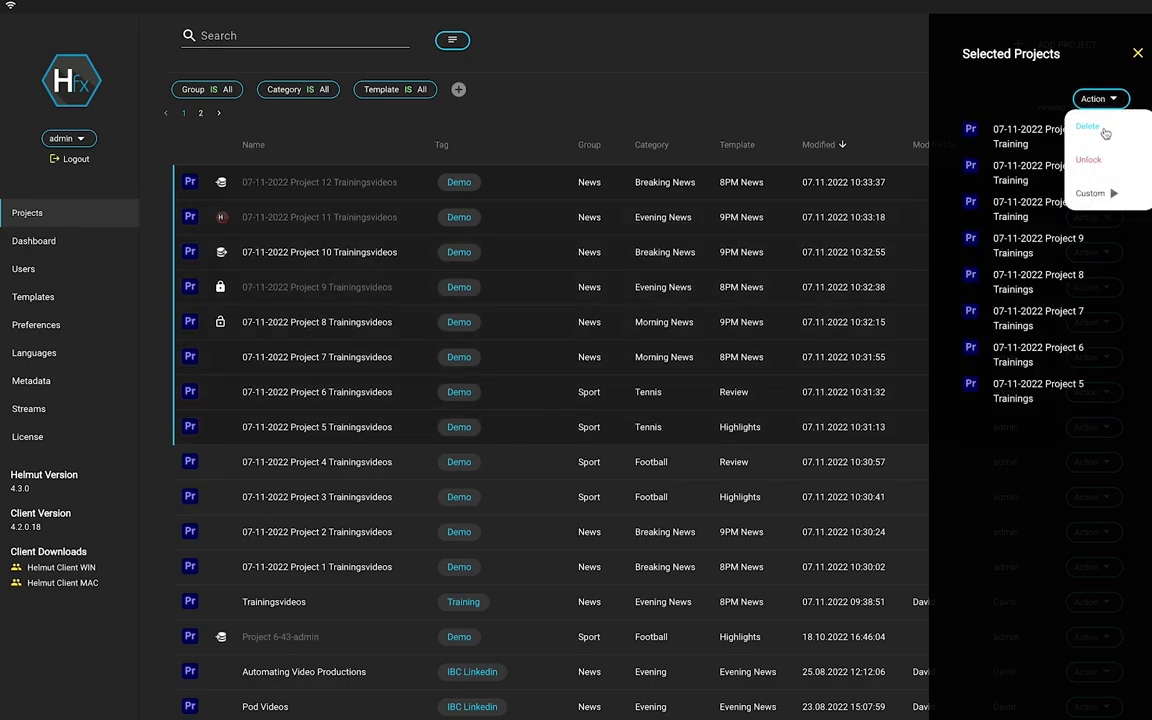
left_click(825, 102)
left_click(1139, 49)
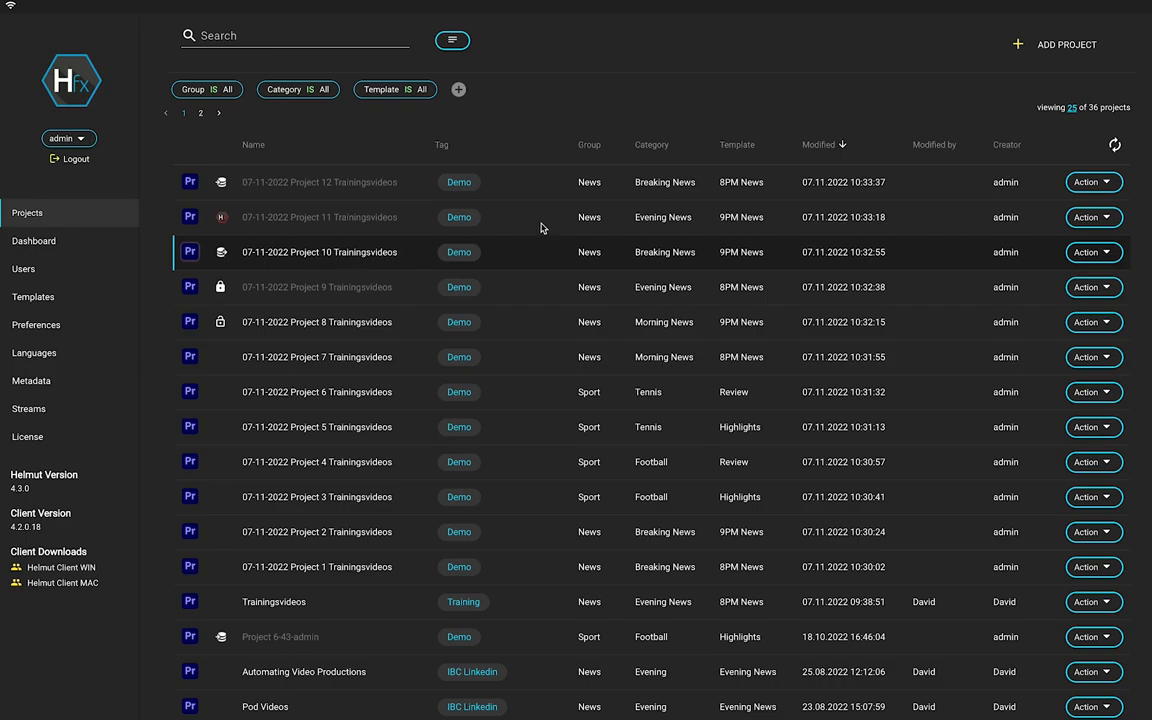
left_click(1116, 150)
Switch from the project list to the Dashboard from the left sidebar.
left_click(29, 251)
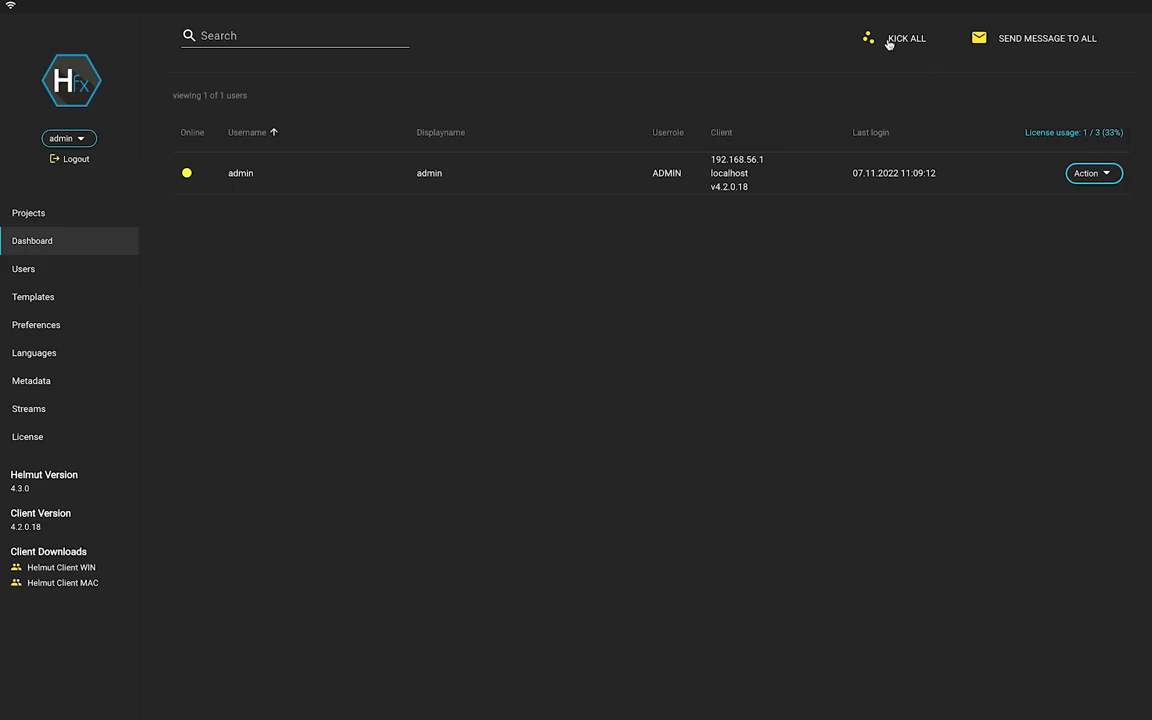
Broadcast the message 'Hi' to all connected users, then open the admin's live client logs.
left_click(1028, 42)
left_click(556, 108)
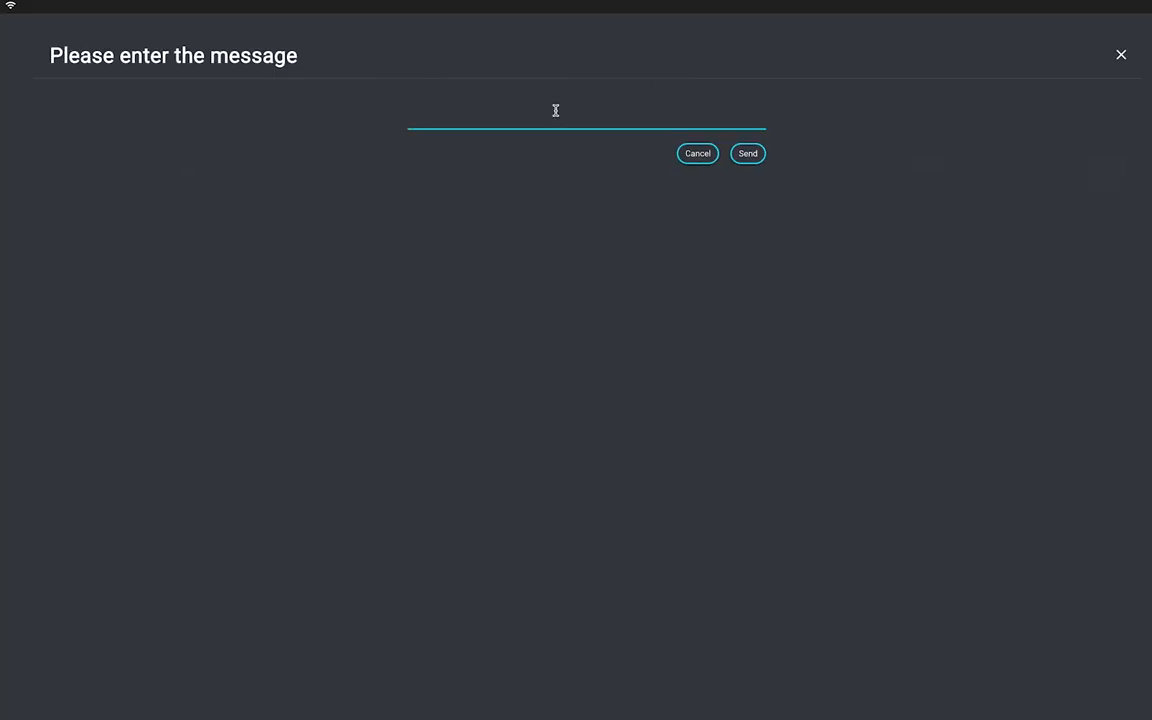
type("Hi")
left_click(741, 159)
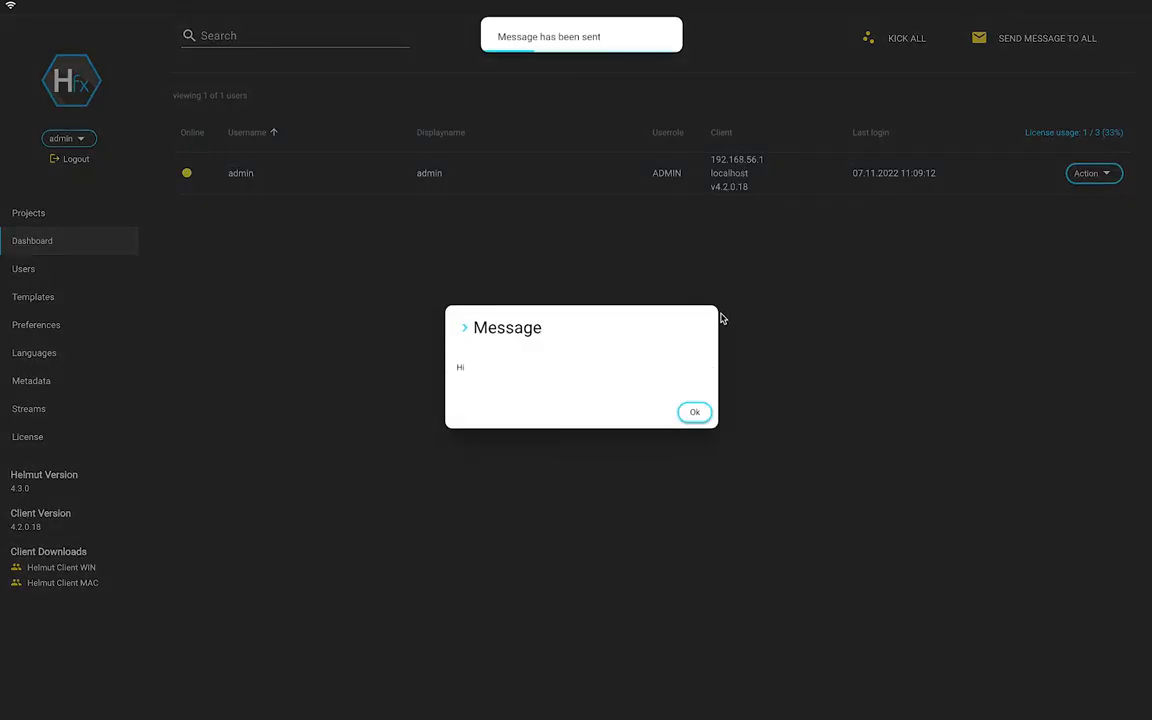
left_click(700, 412)
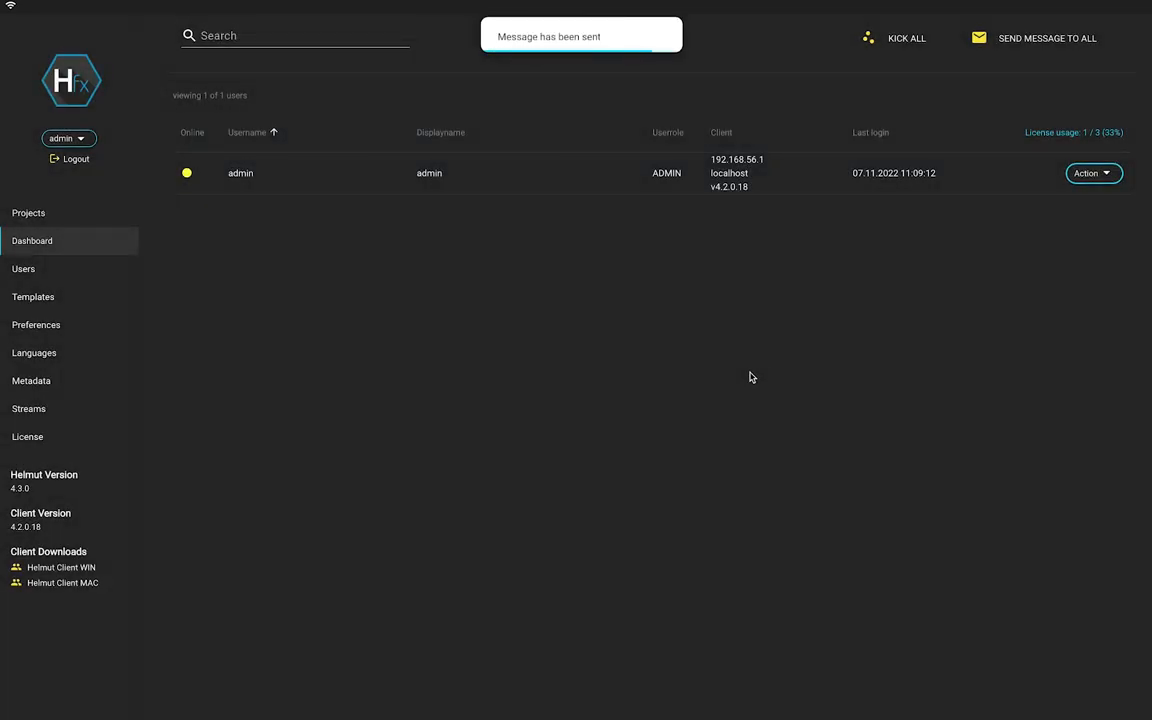
left_click(1095, 181)
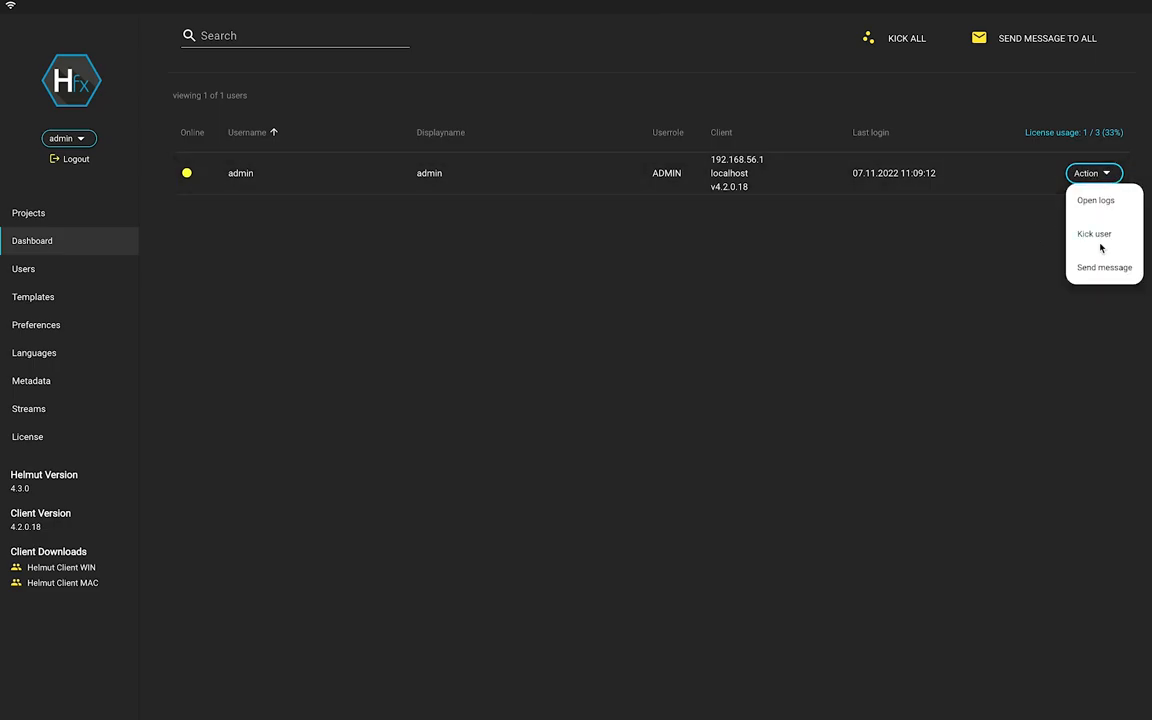
left_click(1108, 210)
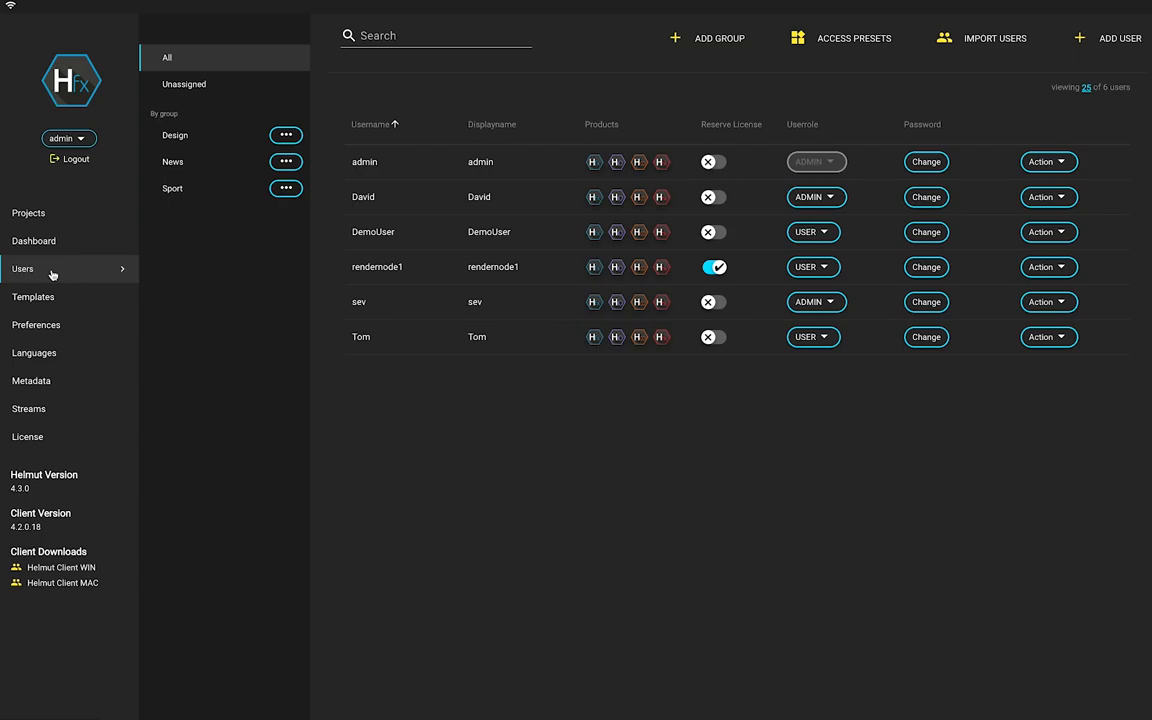
Browse the All, Unassigned, Design and News groups, ending on the Sport group.
left_click(169, 63)
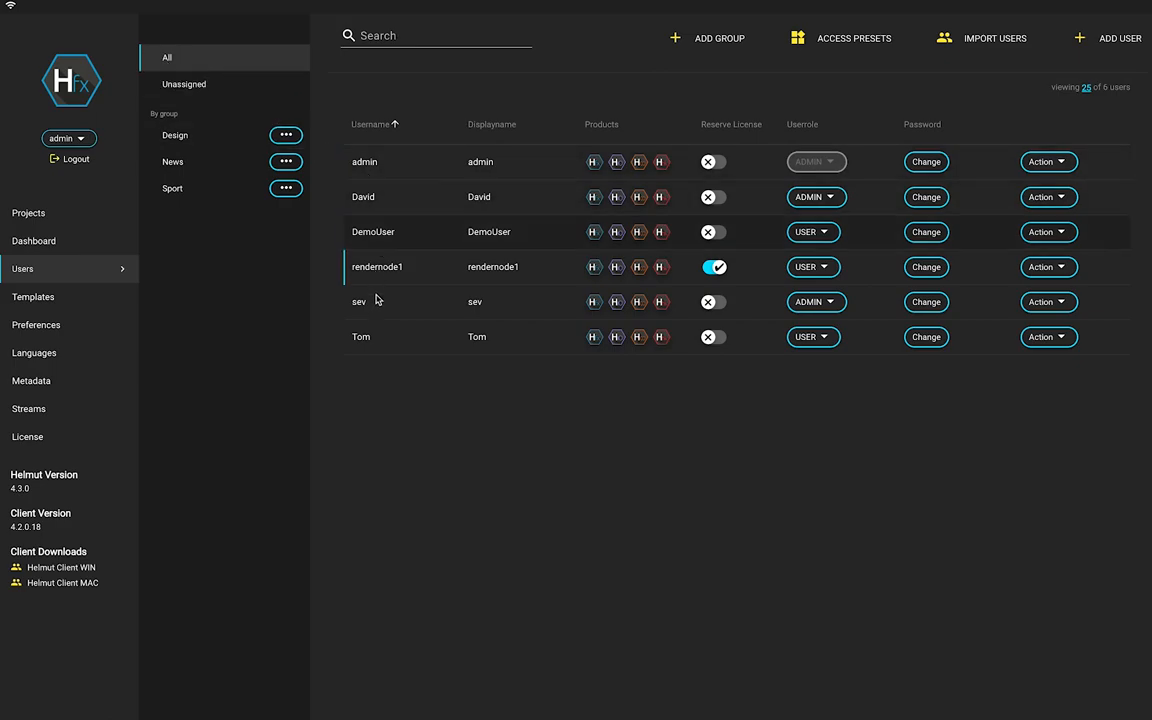
left_click(189, 88)
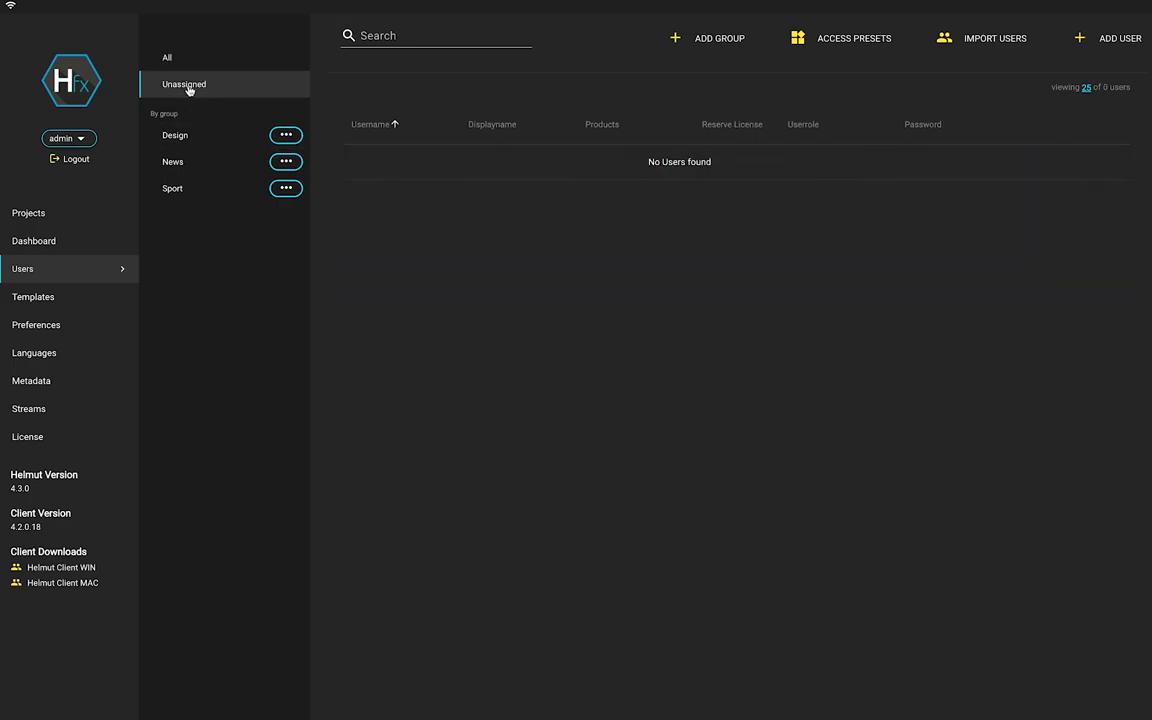
left_click(184, 137)
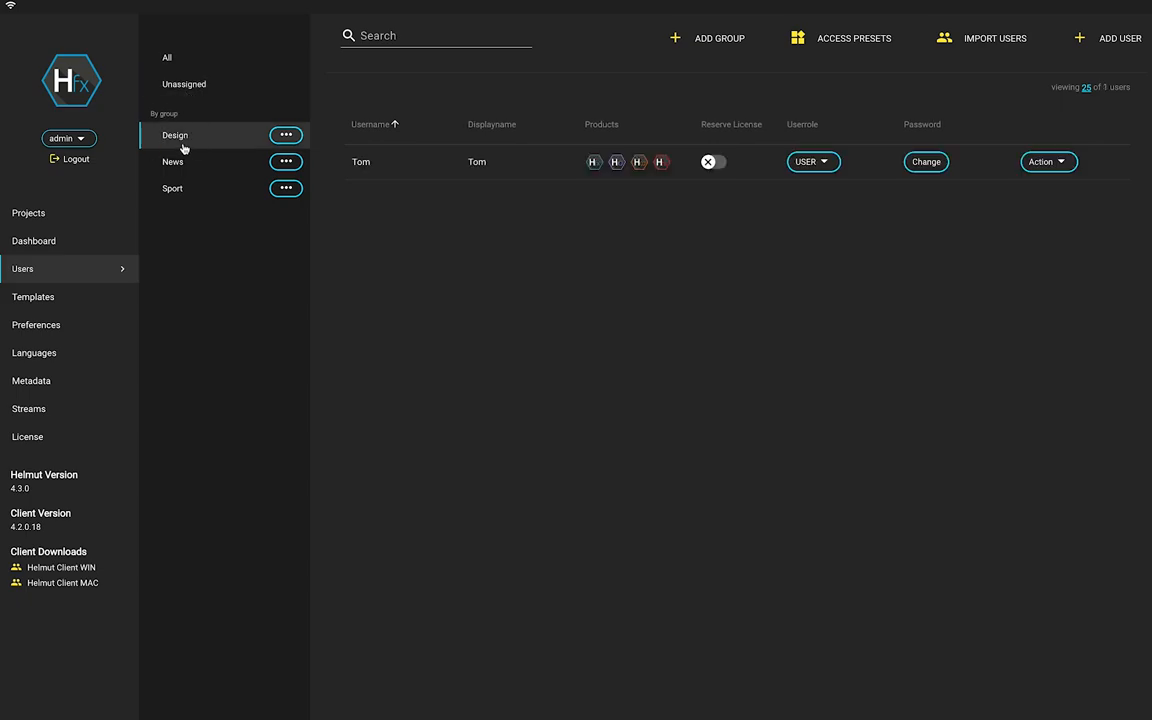
left_click(177, 161)
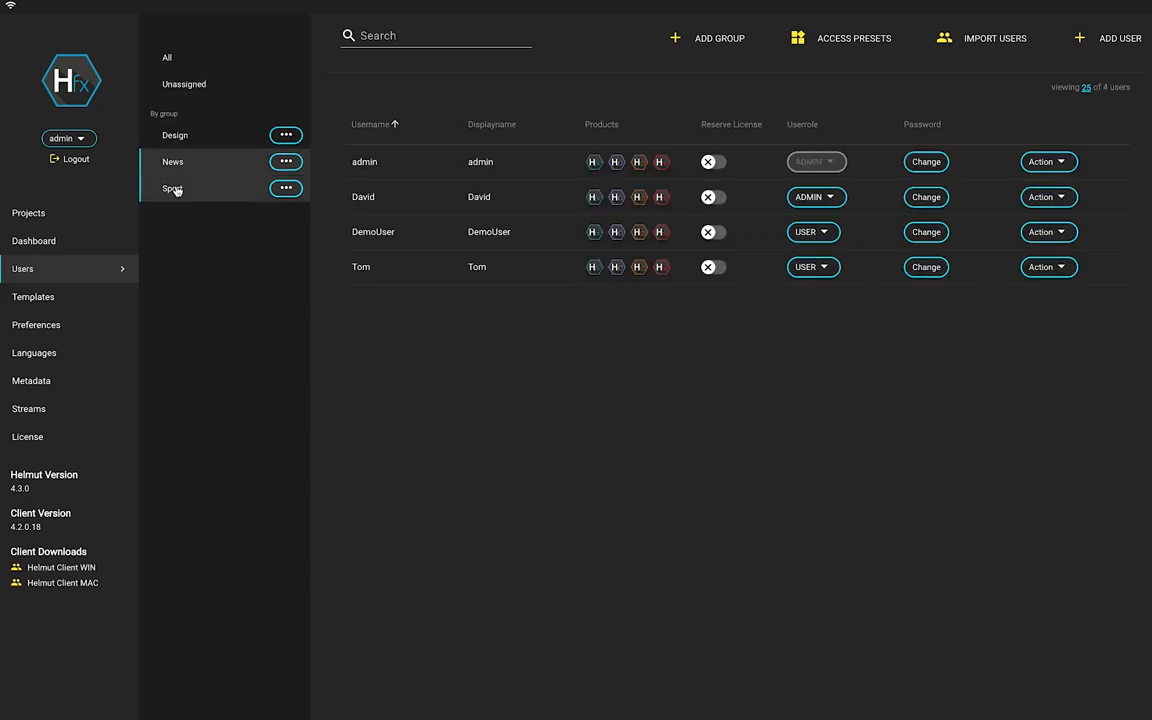
left_click(175, 189)
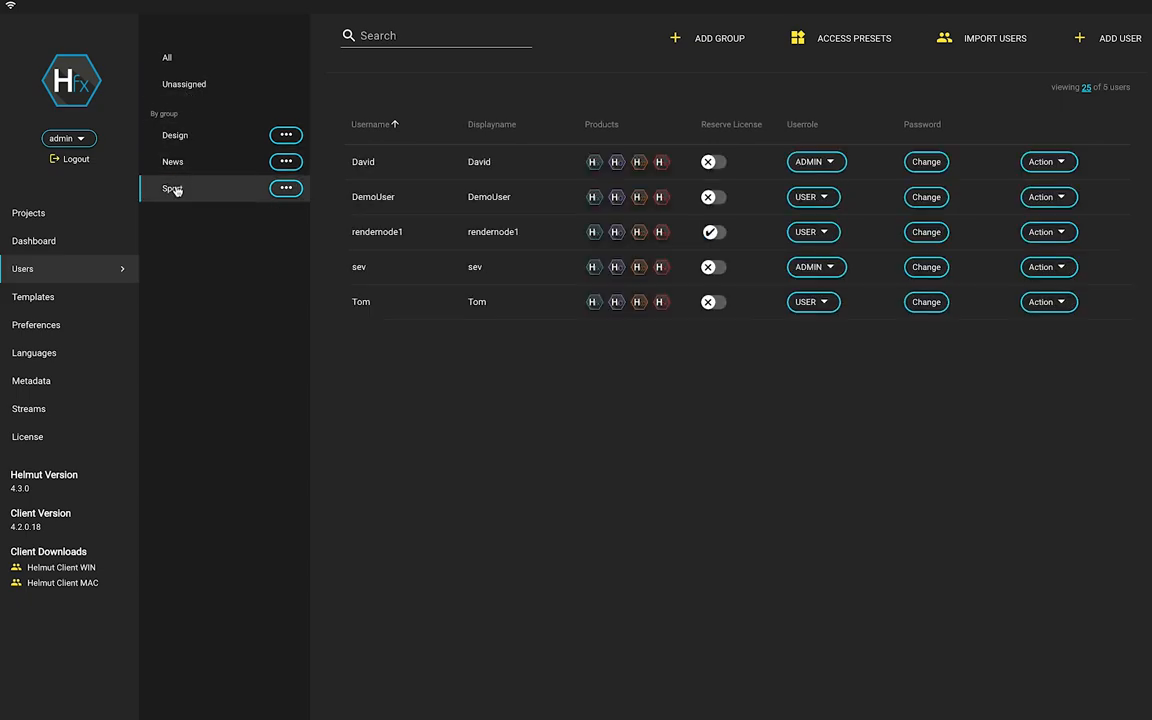
Search the users for 'david', then clear the search.
left_click(429, 44)
type("david")
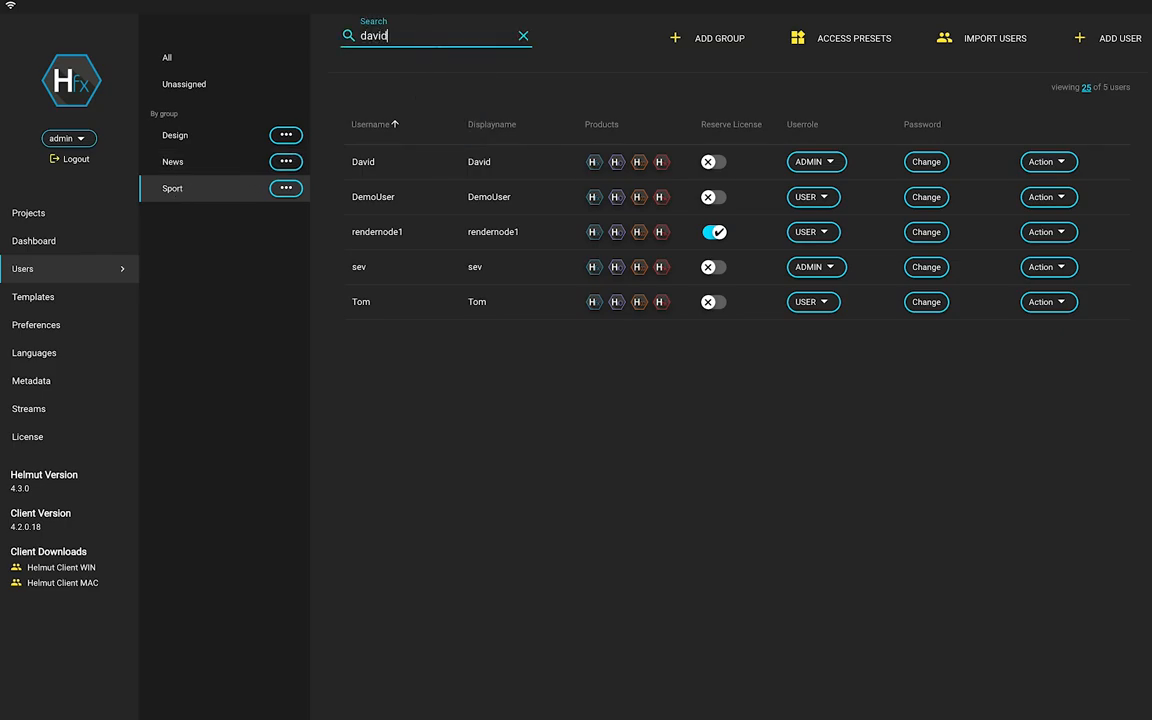
left_click(523, 36)
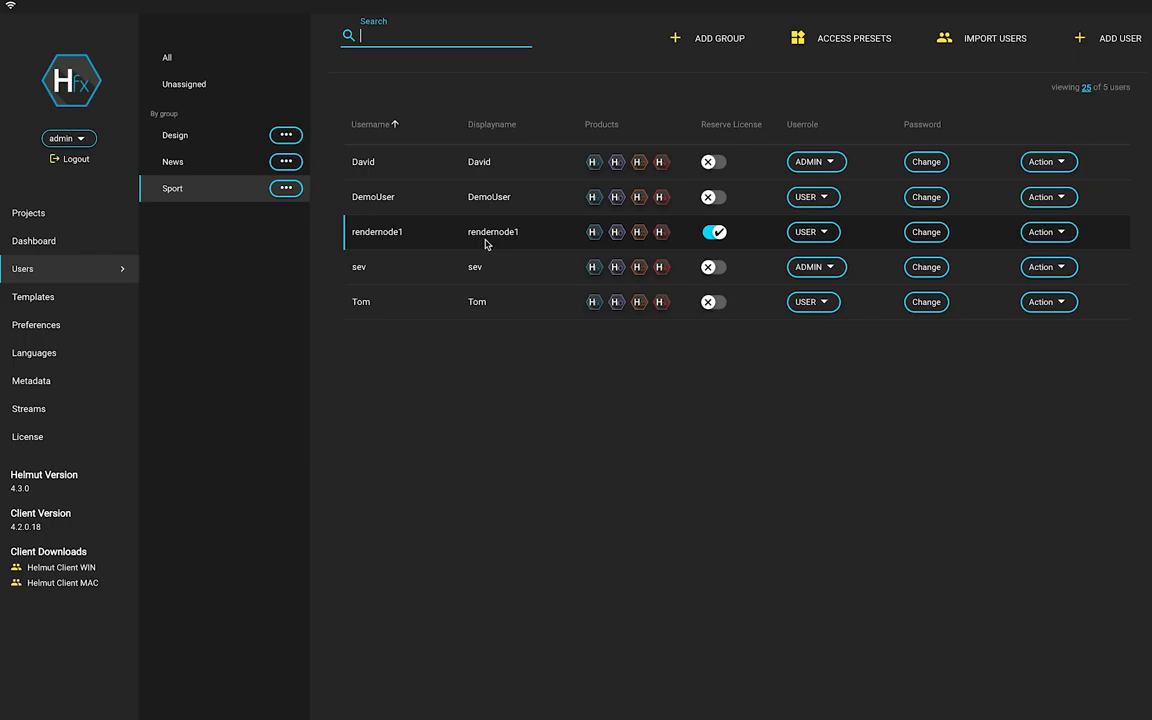
left_click(615, 166)
left_click(641, 168)
left_click(641, 168)
left_click(616, 168)
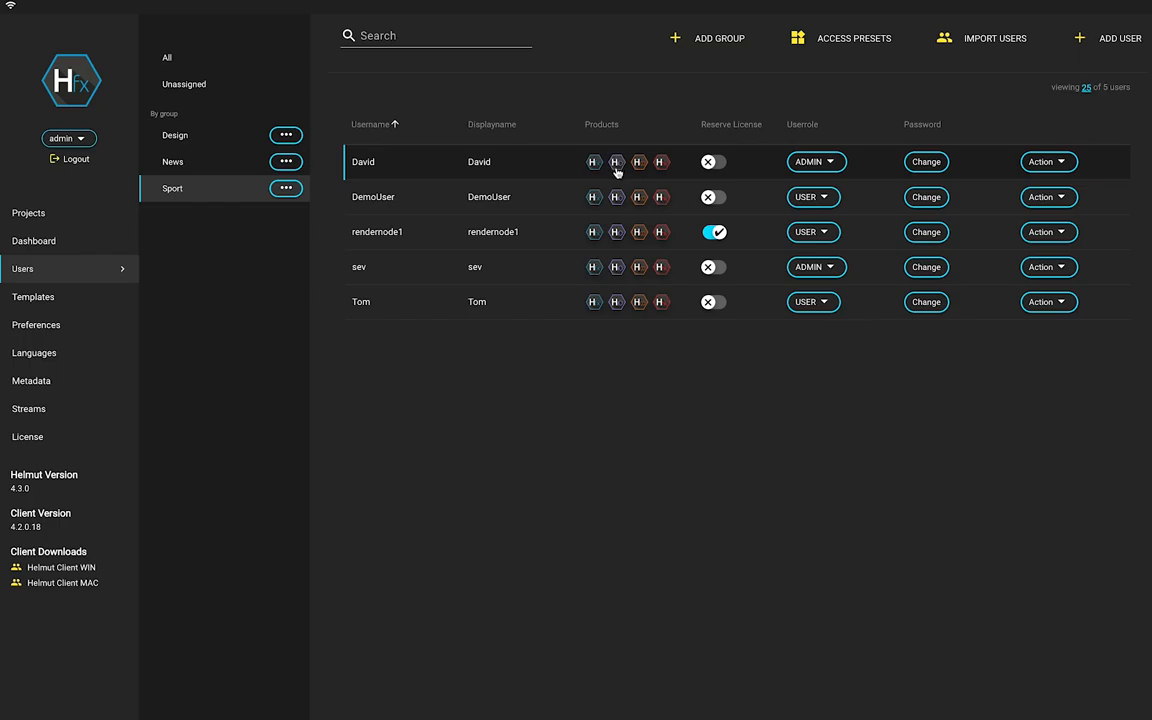
left_click(711, 198)
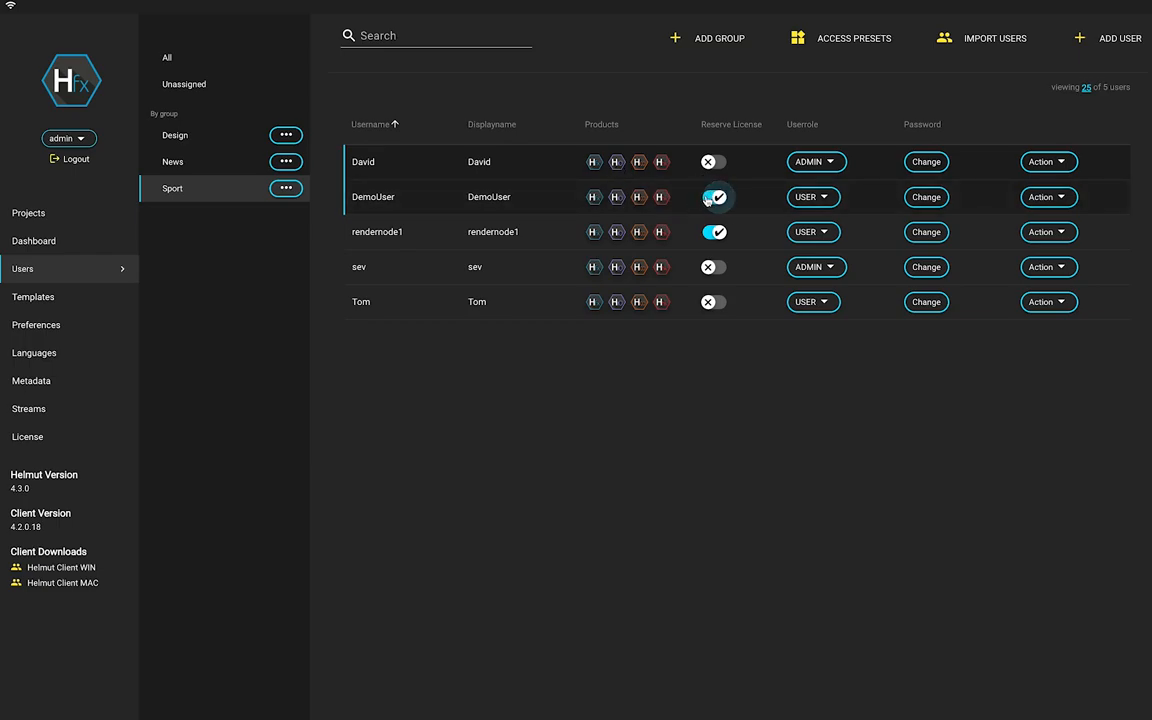
left_click(710, 199)
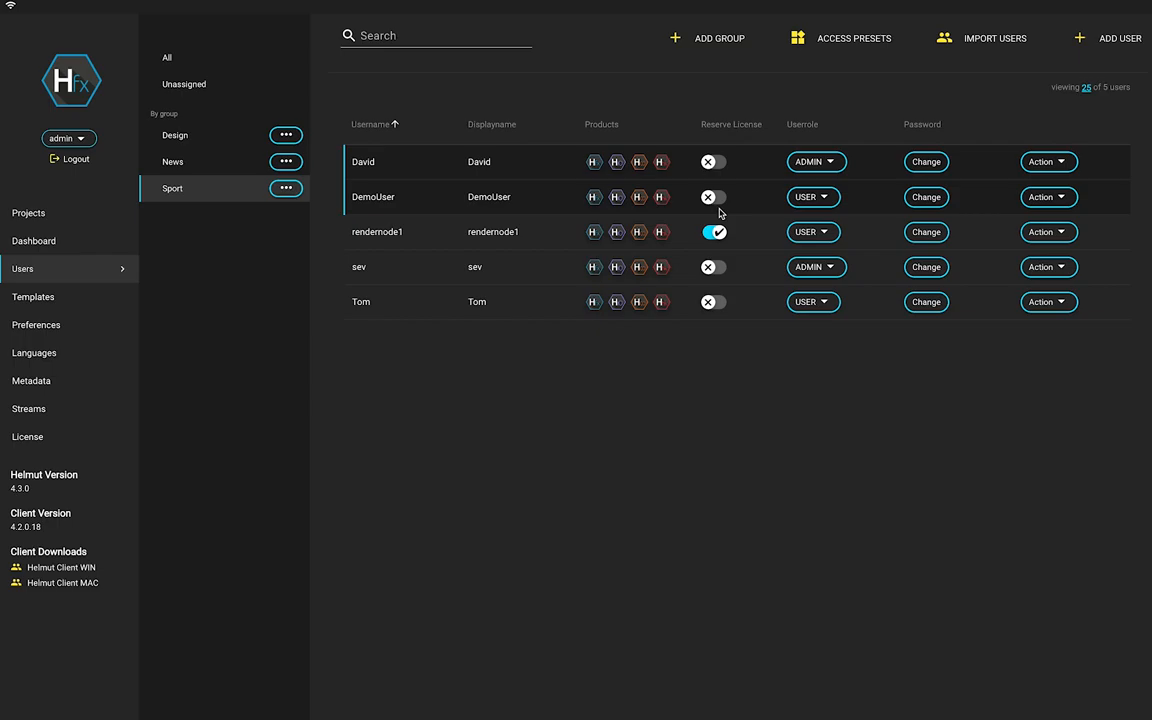
Keep DemoUser's role as USER, open its password change form, and toggle password visibility.
left_click(812, 197)
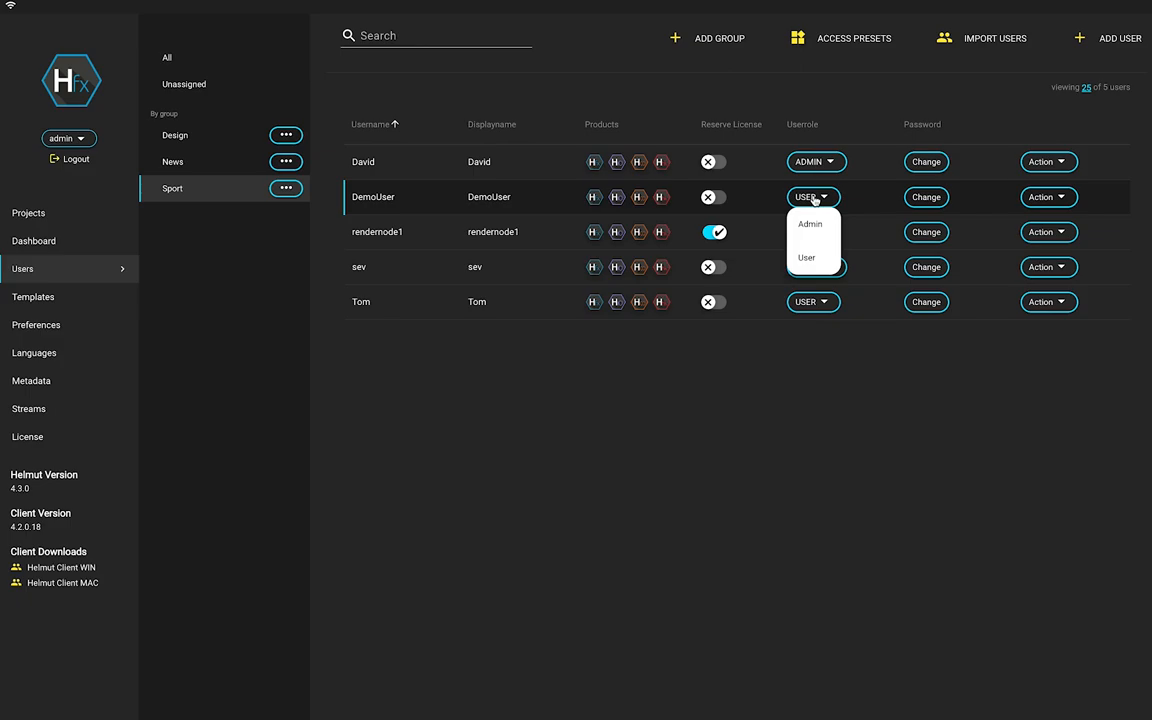
left_click(815, 199)
left_click(927, 198)
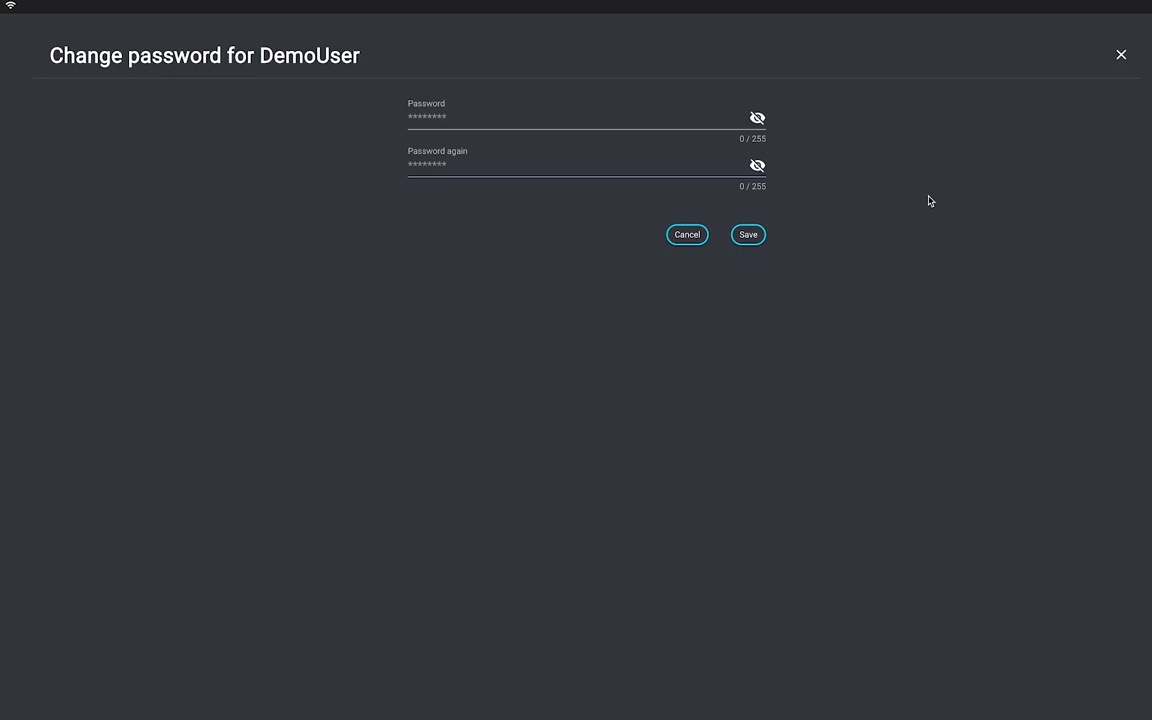
left_click(757, 121)
left_click(757, 120)
Cancel the password change and briefly view the admin account options.
left_click(679, 245)
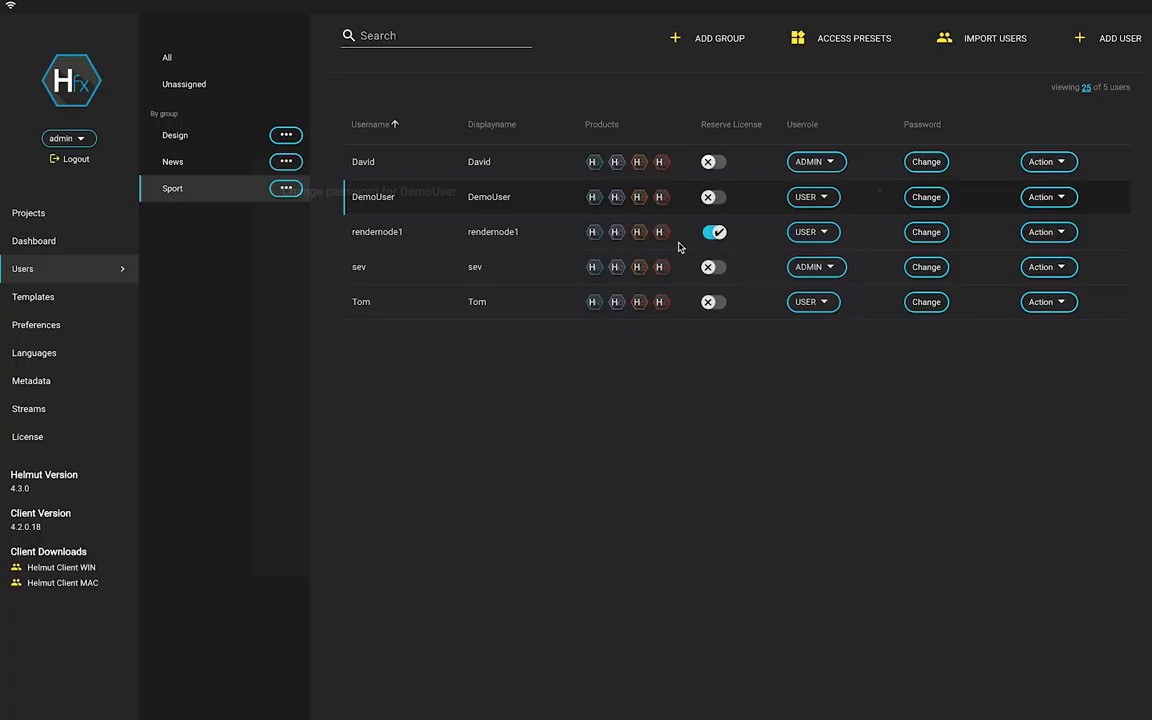
left_click(78, 146)
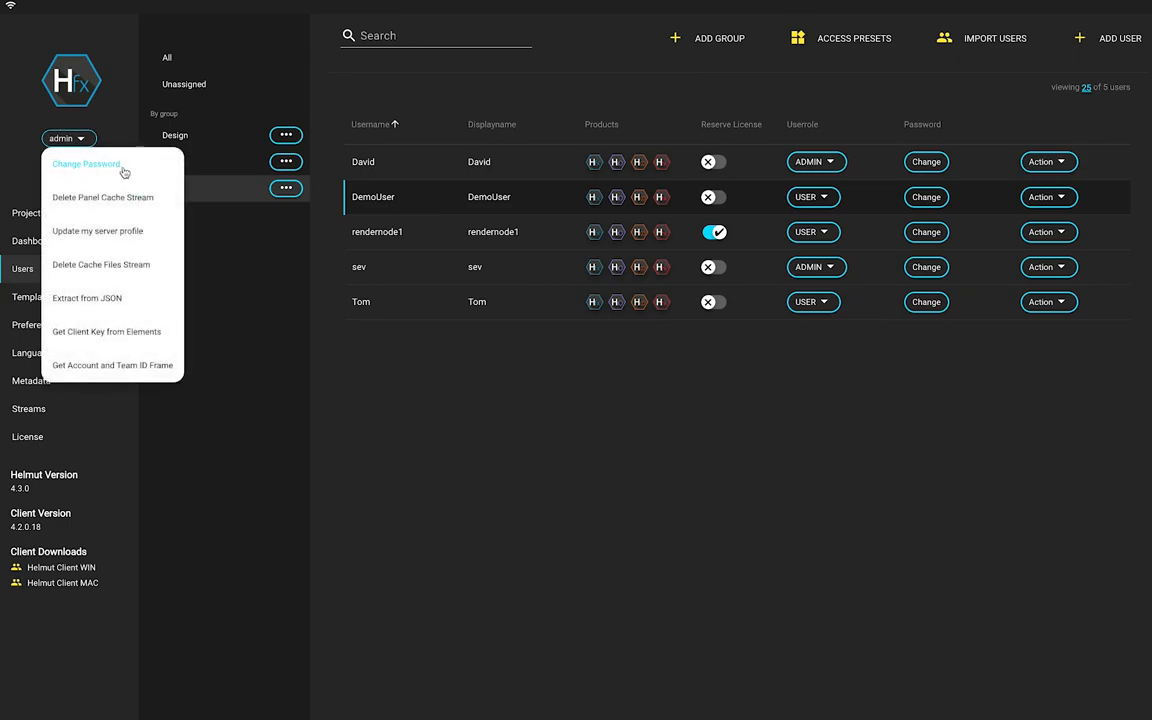
left_click(570, 347)
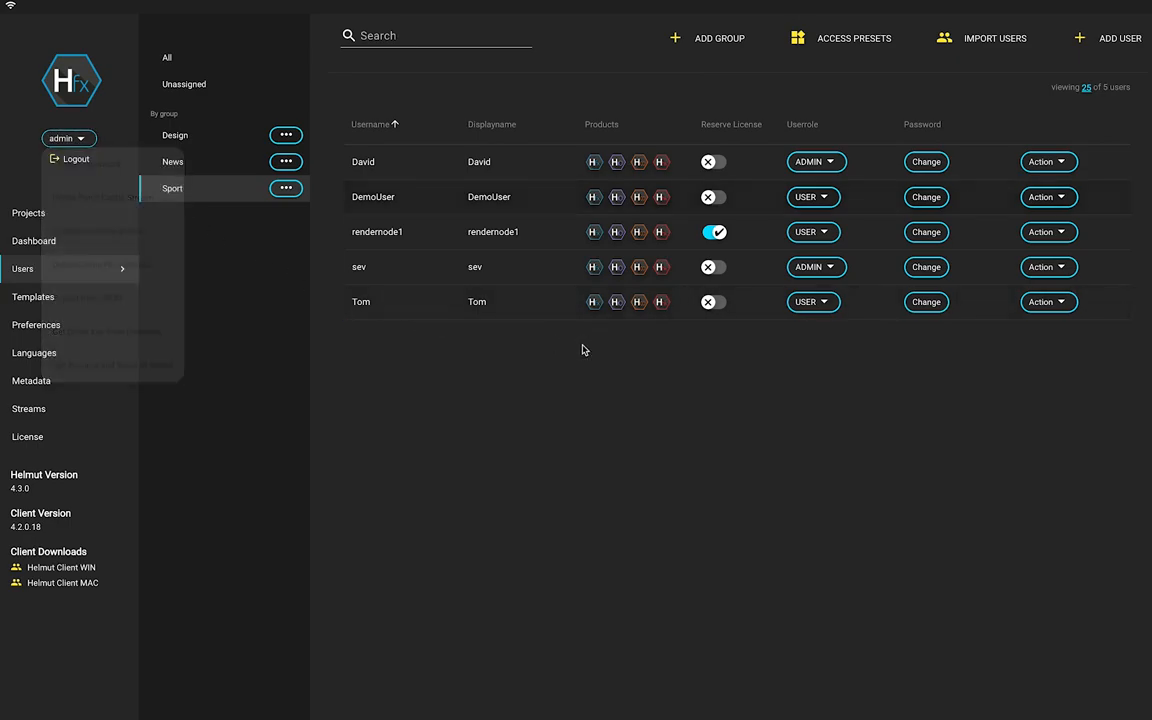
Review the first user's group memberships and access, then generate the autologin file helmut.auto (3).login.
left_click(1043, 163)
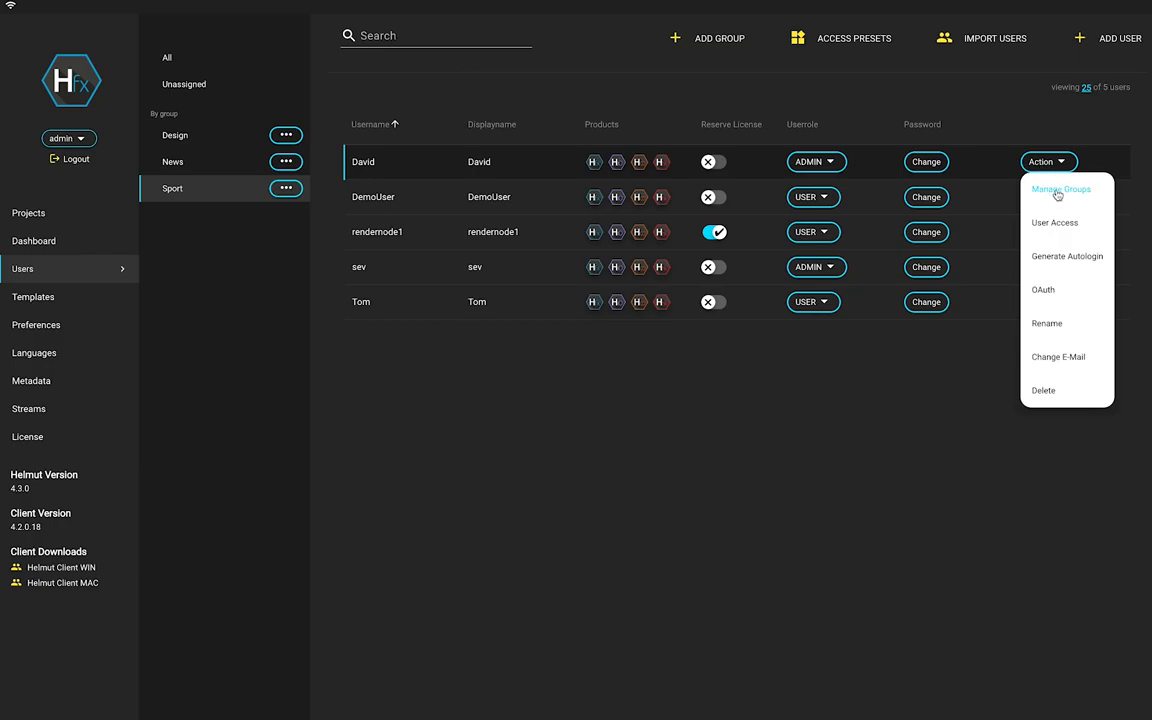
left_click(1057, 190)
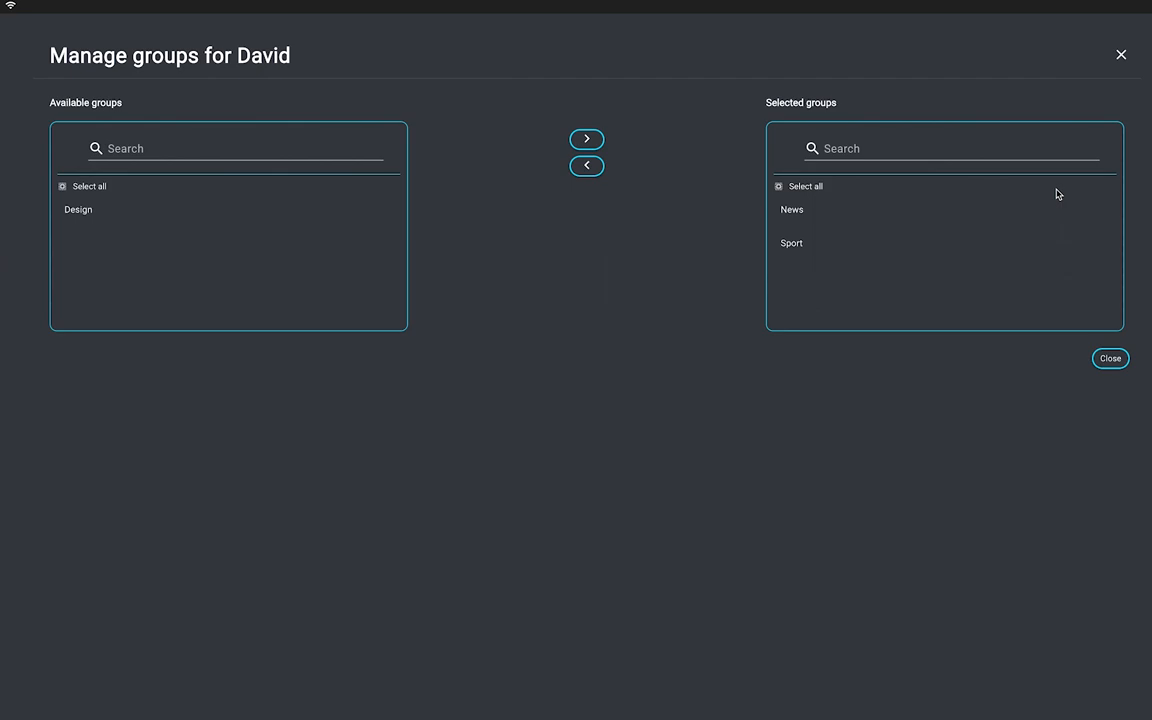
left_click(1110, 358)
left_click(1057, 165)
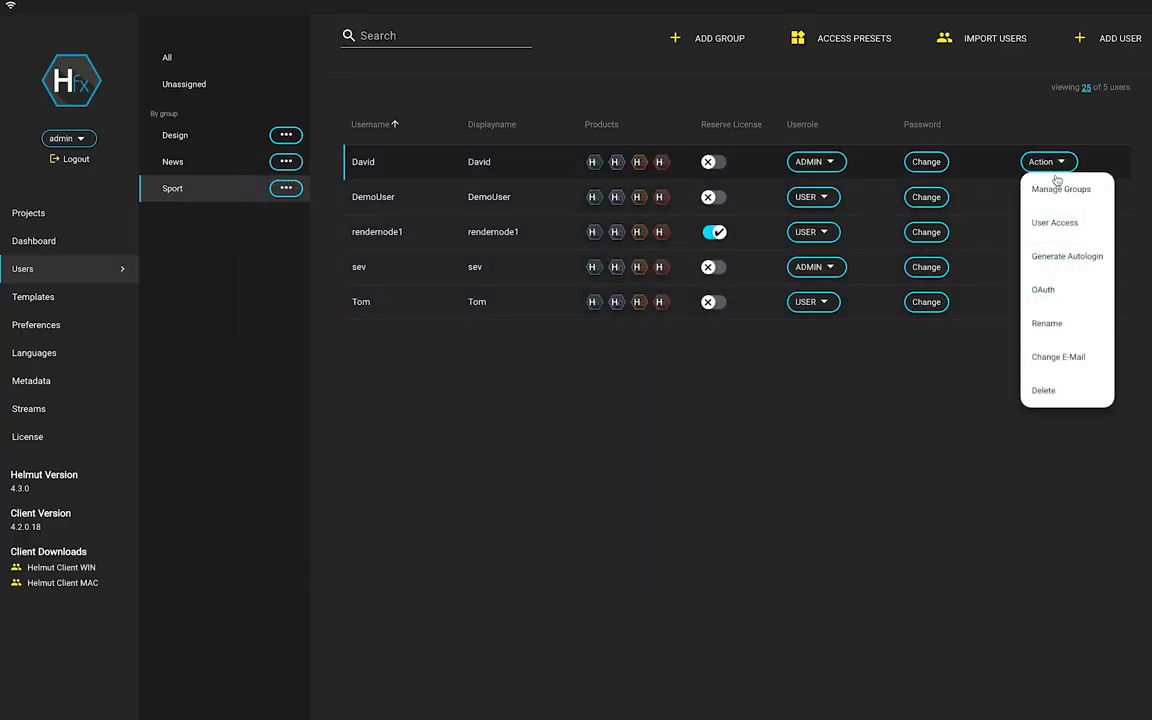
left_click(1053, 225)
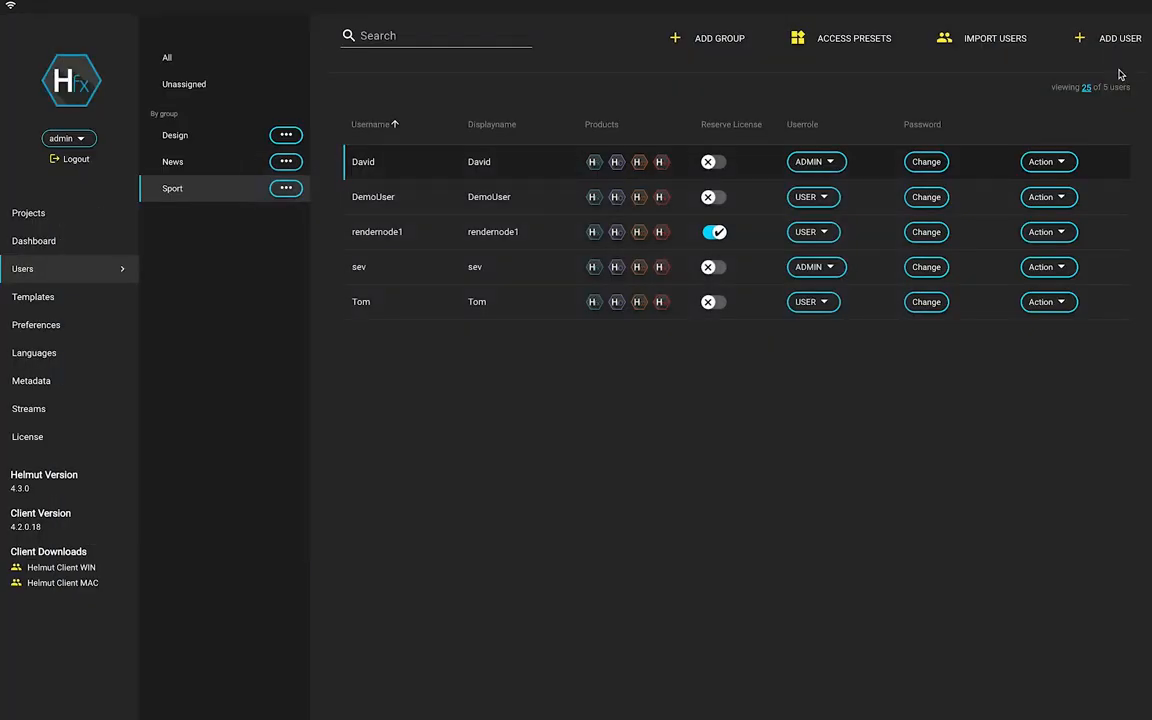
key("Escape")
left_click(1062, 163)
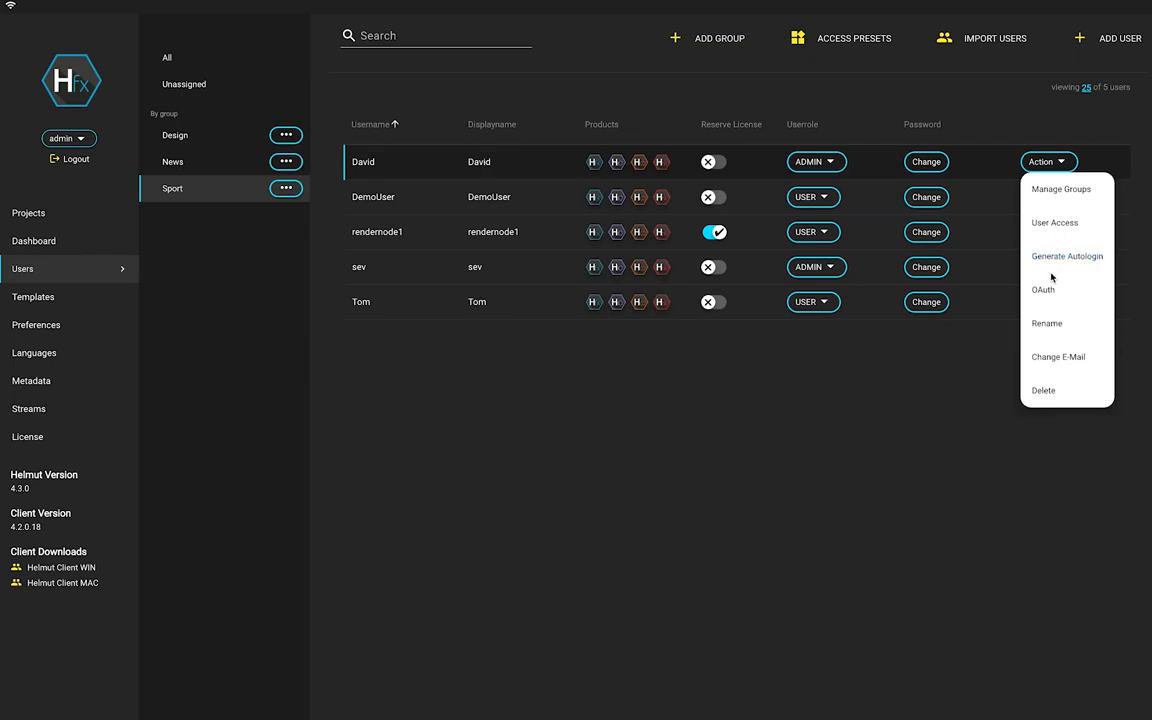
left_click(1050, 256)
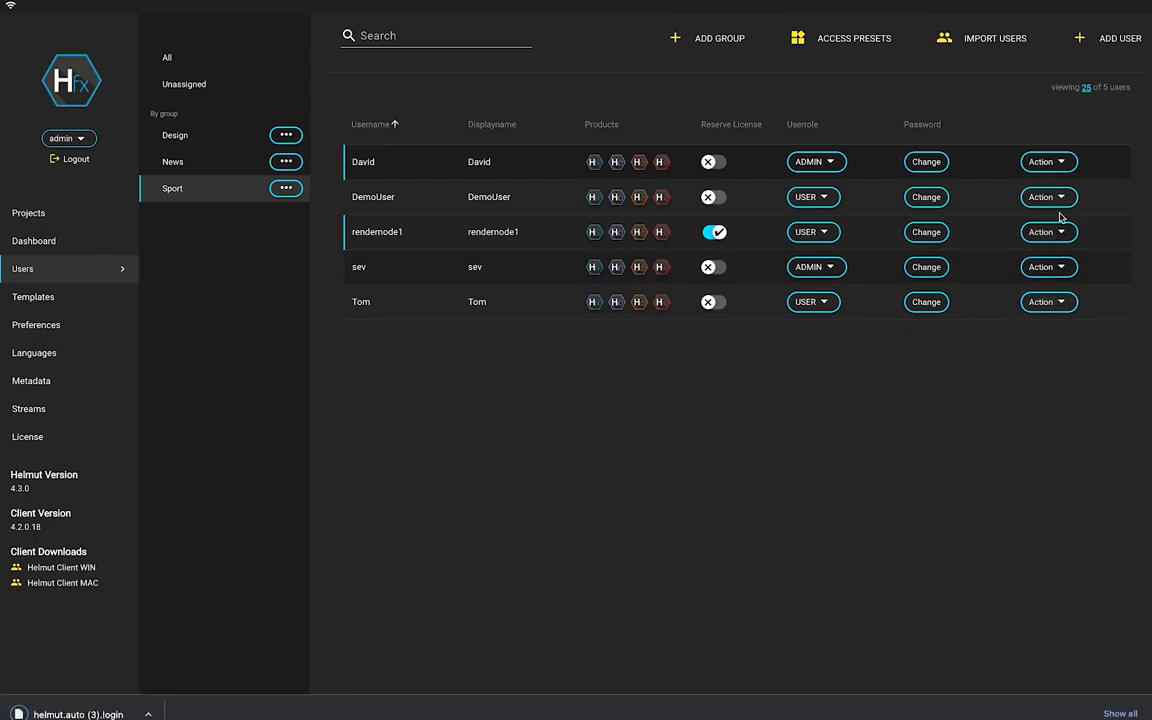
Look at the rename option for the first user and rendernode1's actions, changing nothing.
left_click(1062, 163)
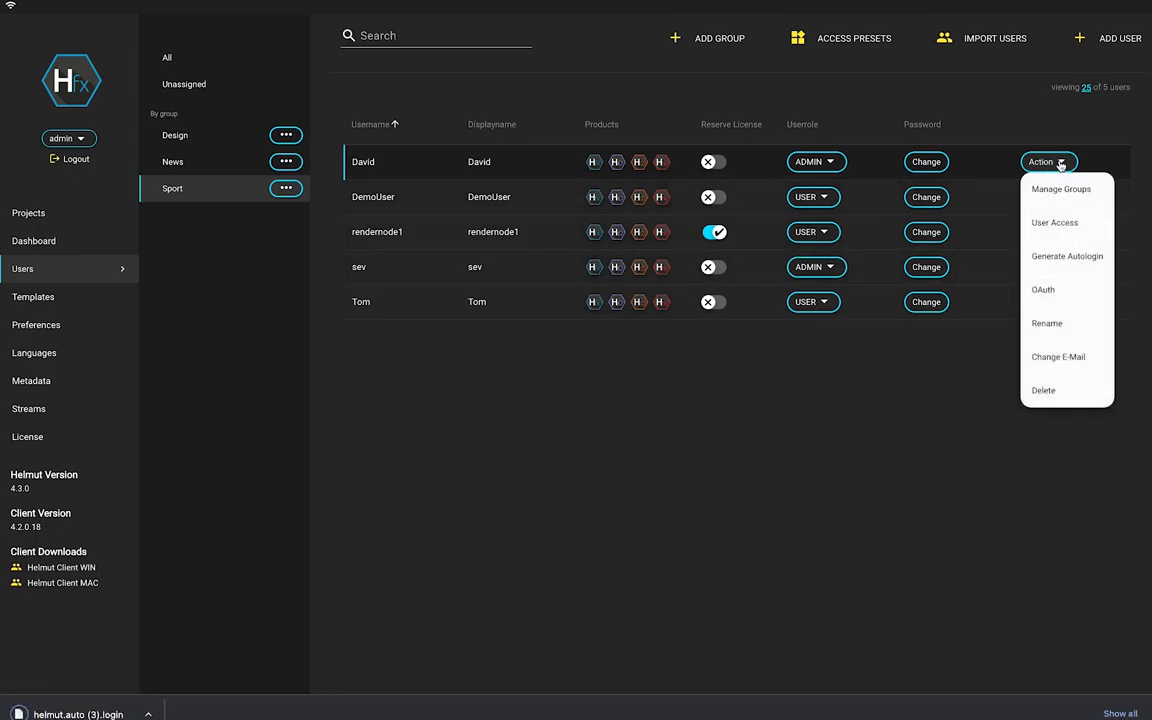
left_click(1046, 325)
left_click(1121, 54)
left_click(1050, 237)
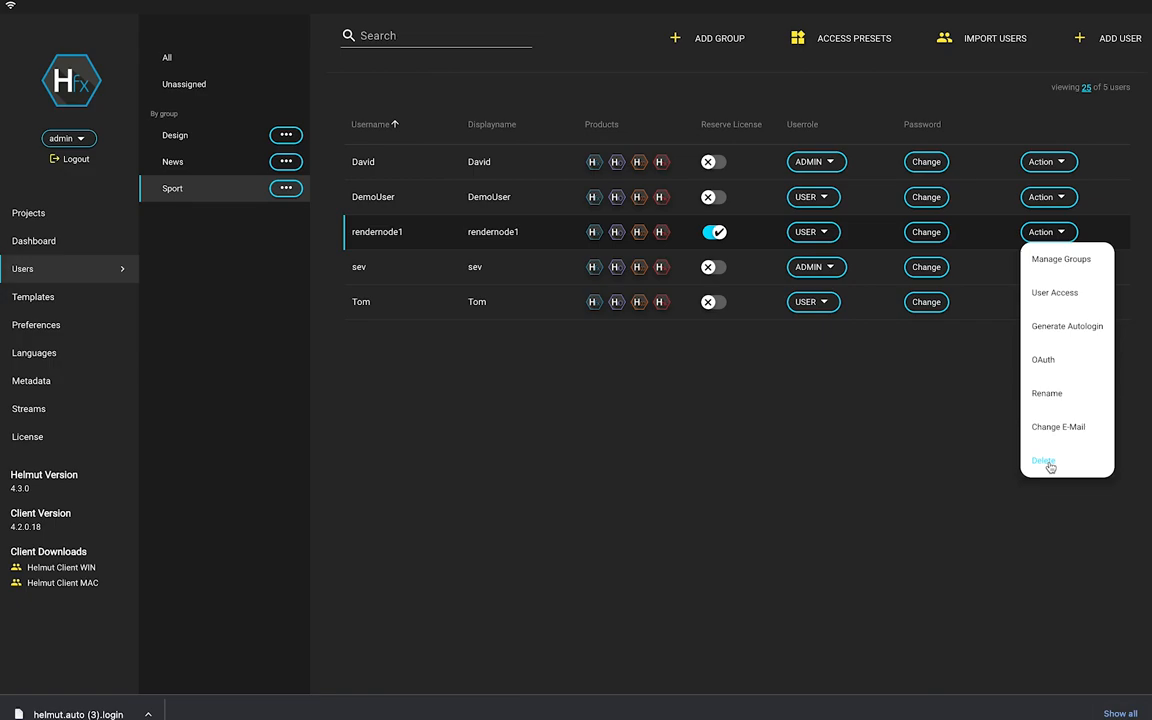
left_click(935, 435)
Add a user group named 'New Group' and select it in the group list.
left_click(725, 37)
type("New Group")
left_click(746, 154)
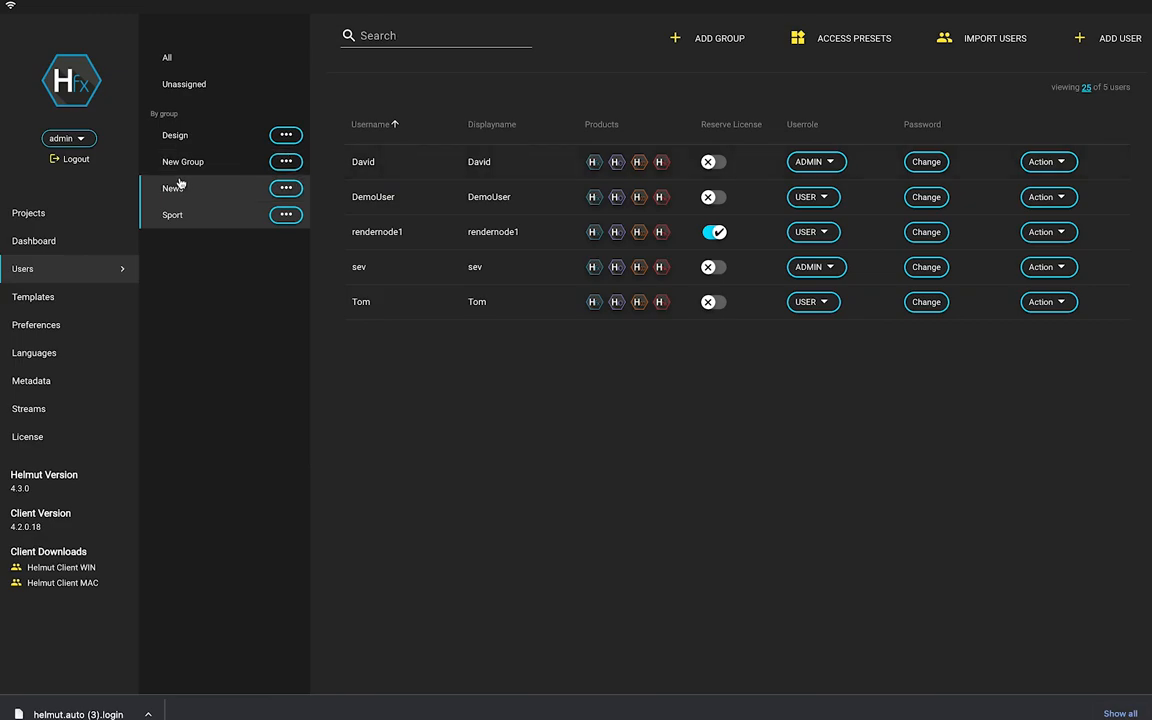
left_click(186, 165)
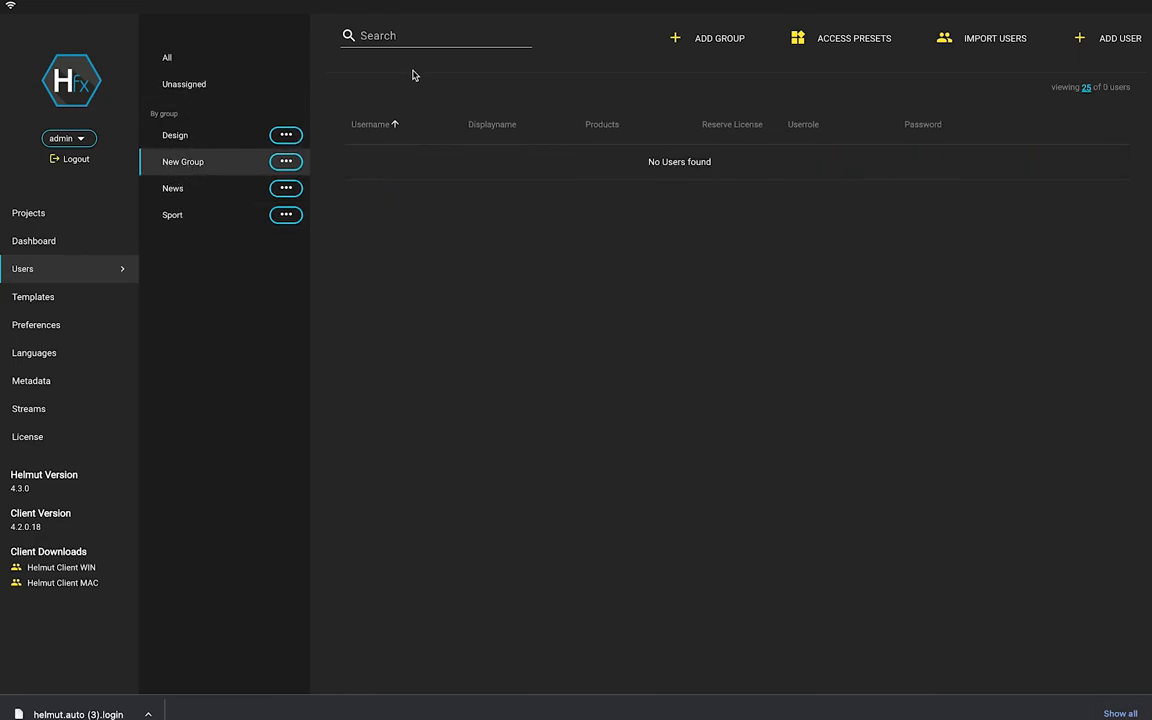
Through Manage users, move DemoUser and rendernode1 into New Group's members and close.
left_click(285, 163)
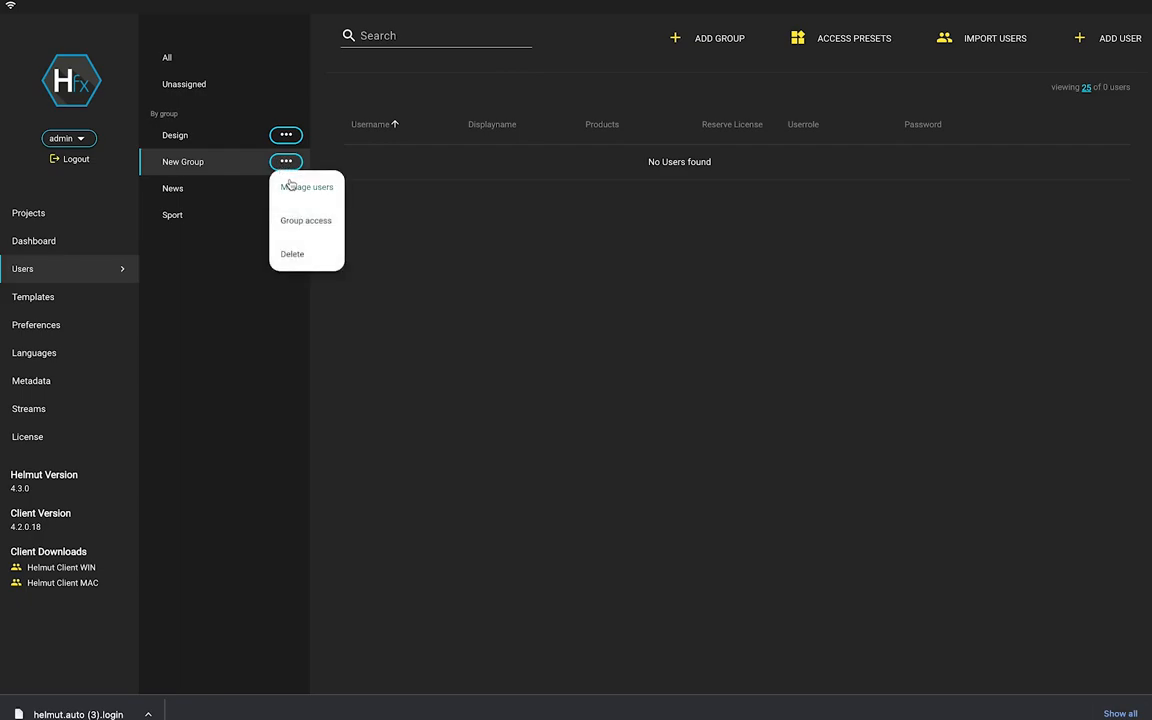
left_click(296, 189)
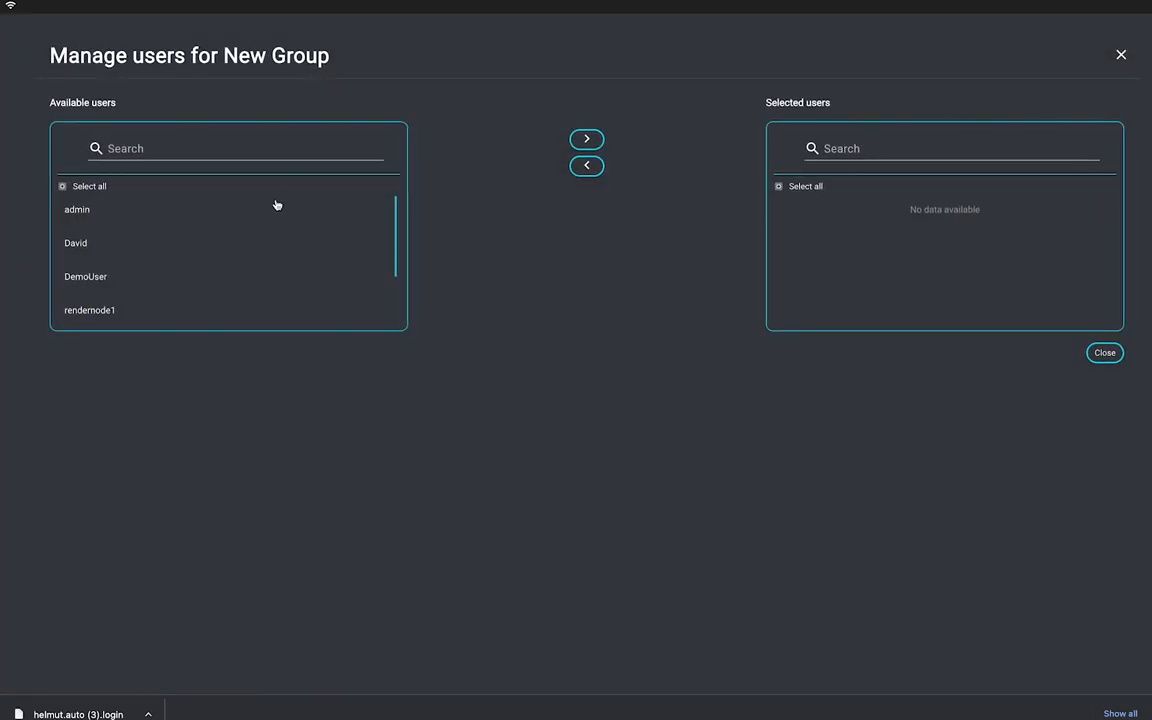
scroll(183, 253, "down", 1)
left_click(101, 244)
left_click(100, 277, "shift")
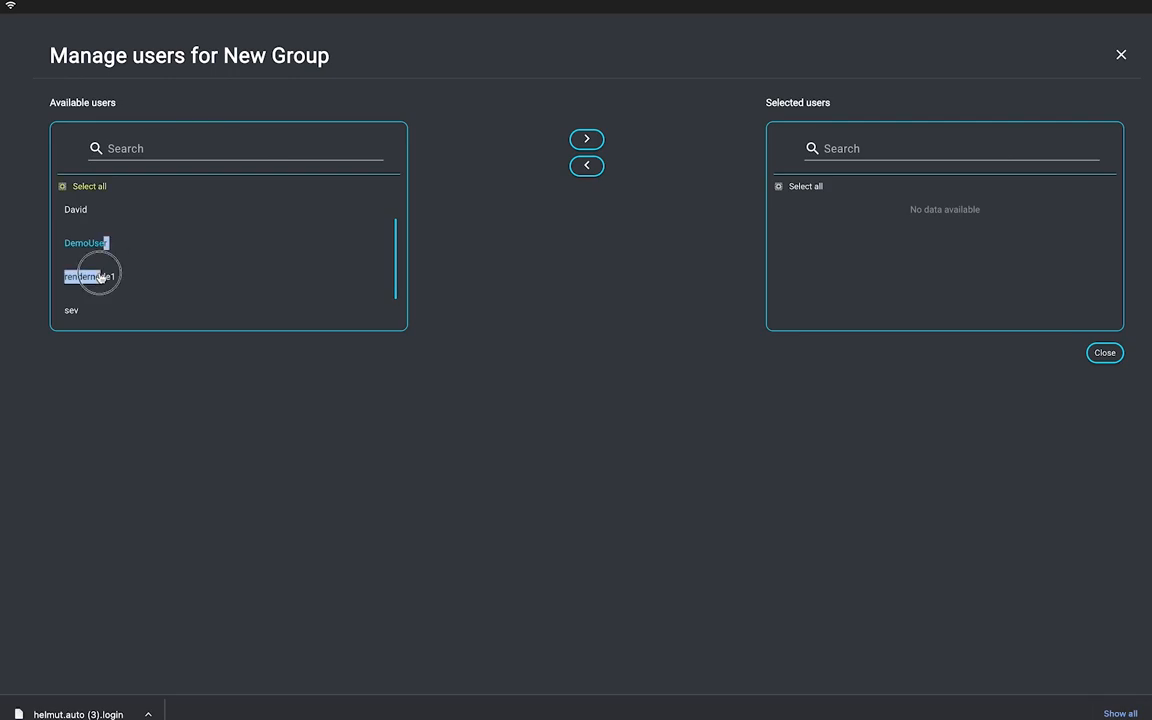
left_click(129, 287)
left_click_drag(104, 276, 120, 278)
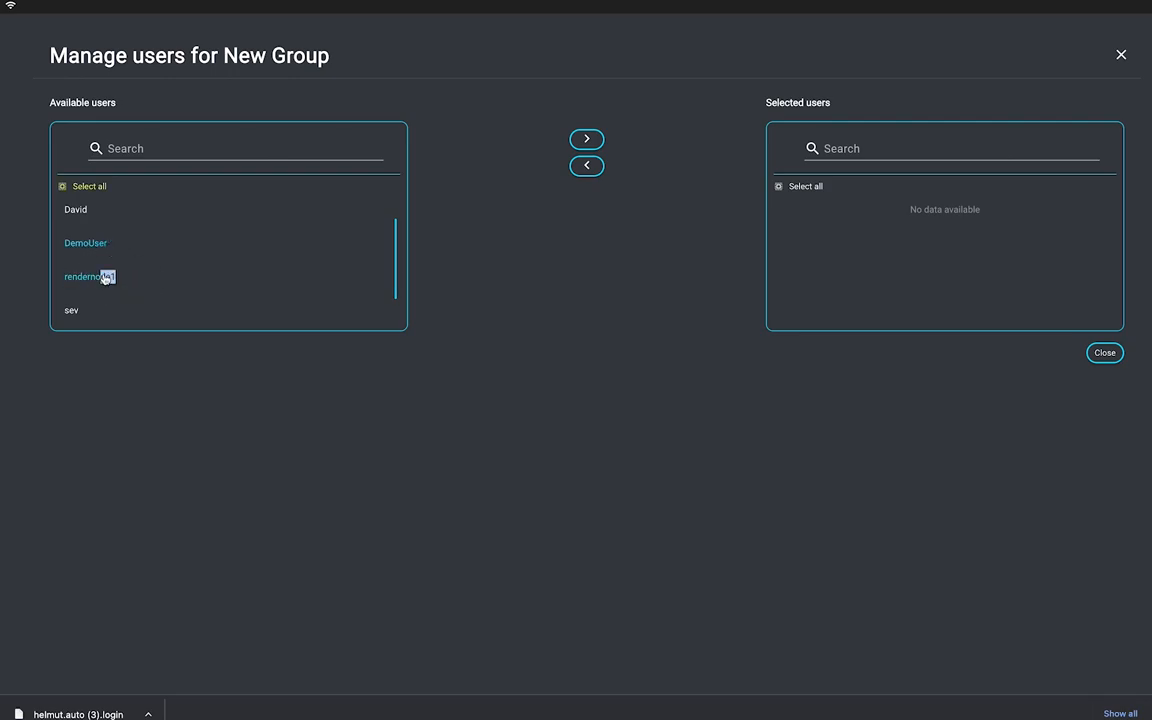
left_click(589, 141)
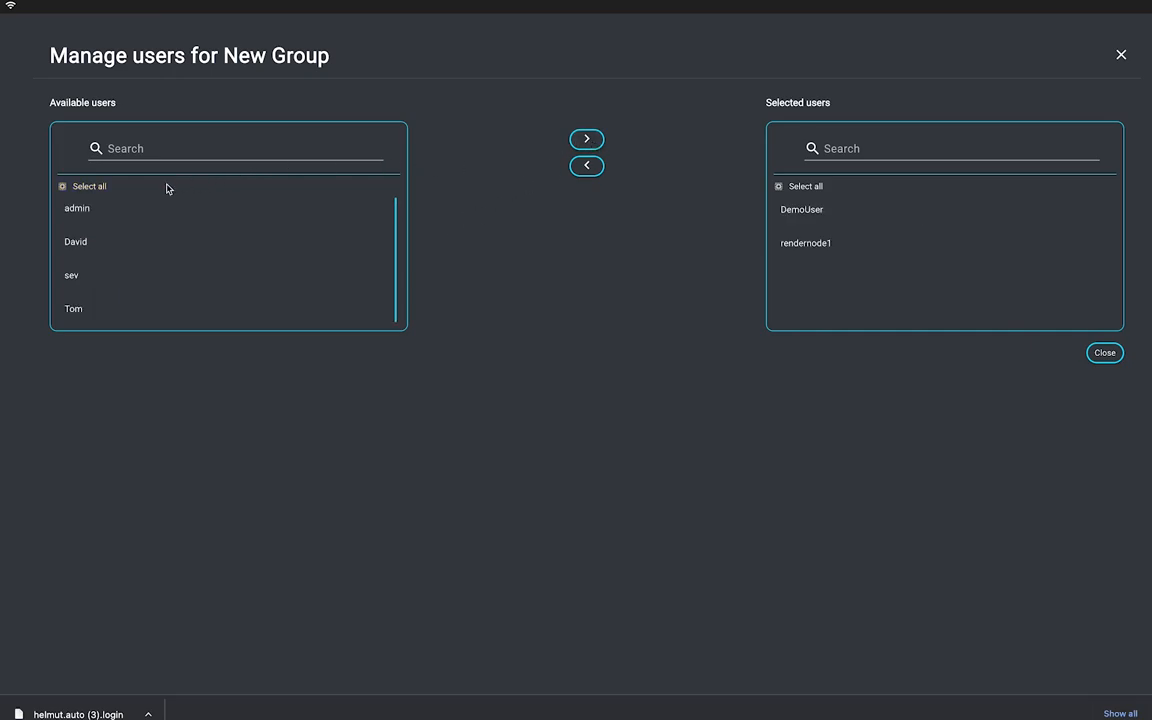
left_click(101, 191)
left_click(803, 214)
left_click(1104, 353)
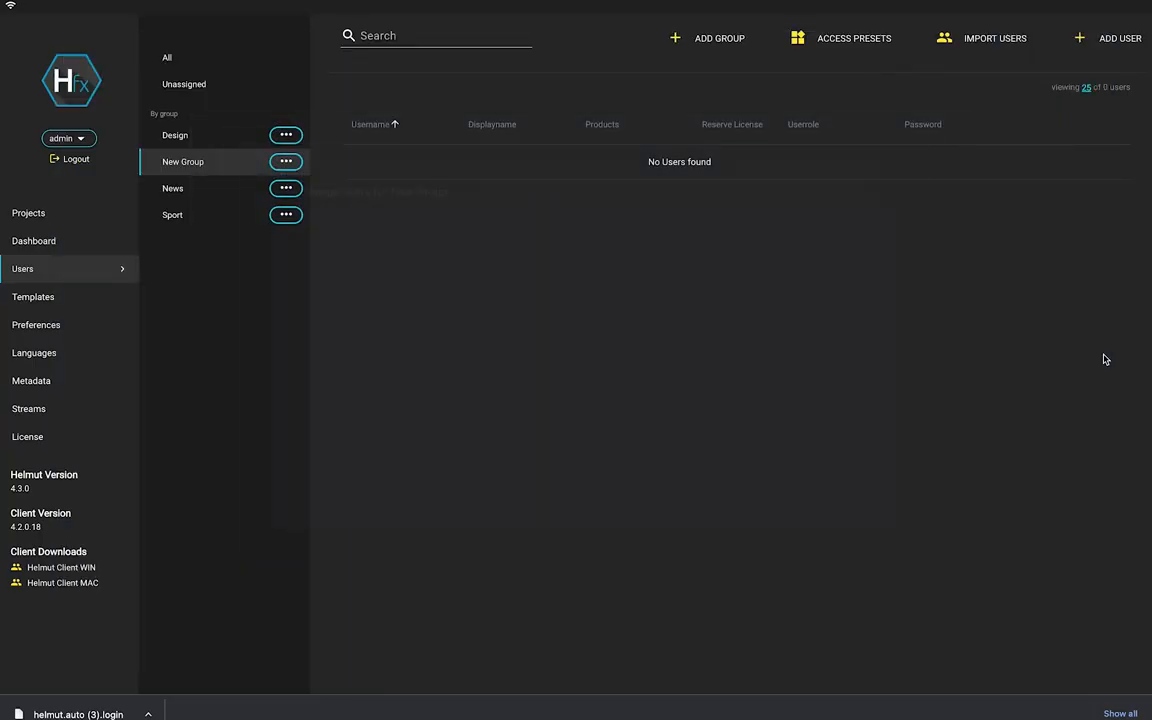
Remove DemoUser from New Group's members.
left_click(285, 163)
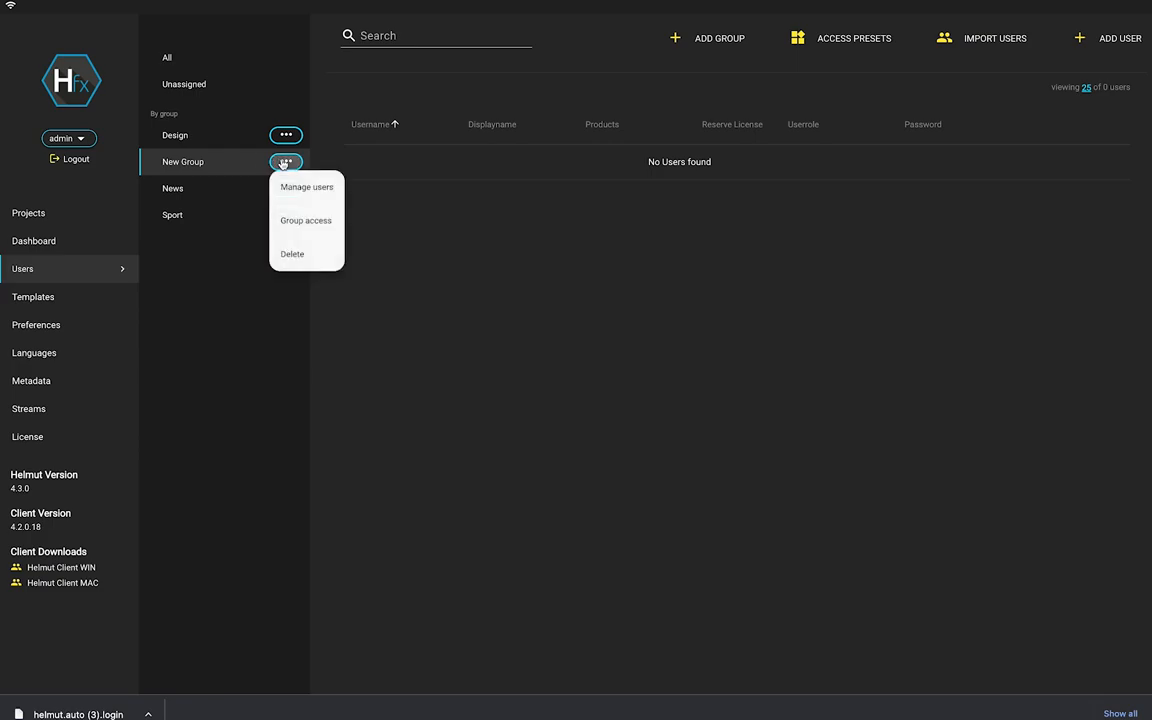
left_click(293, 190)
left_click(798, 212)
left_click(588, 166)
left_click(1105, 354)
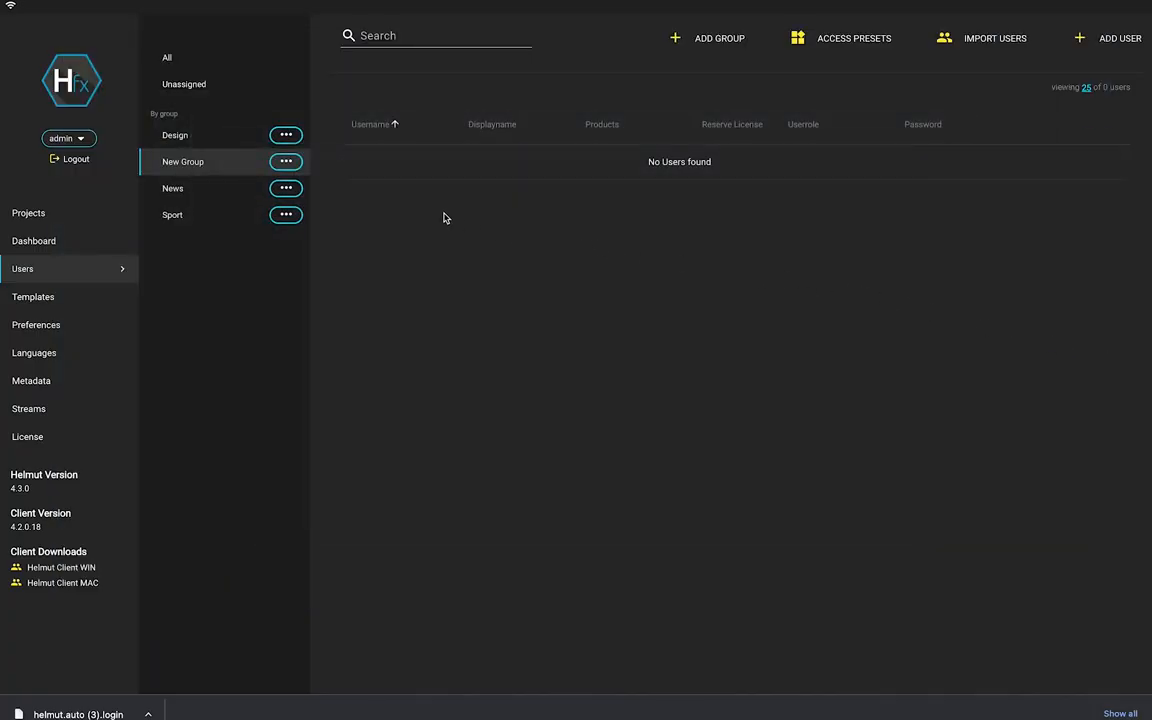
Add rendernode1 to the Design group via Manage Groups and view Design's users.
left_click(206, 134)
left_click(213, 160)
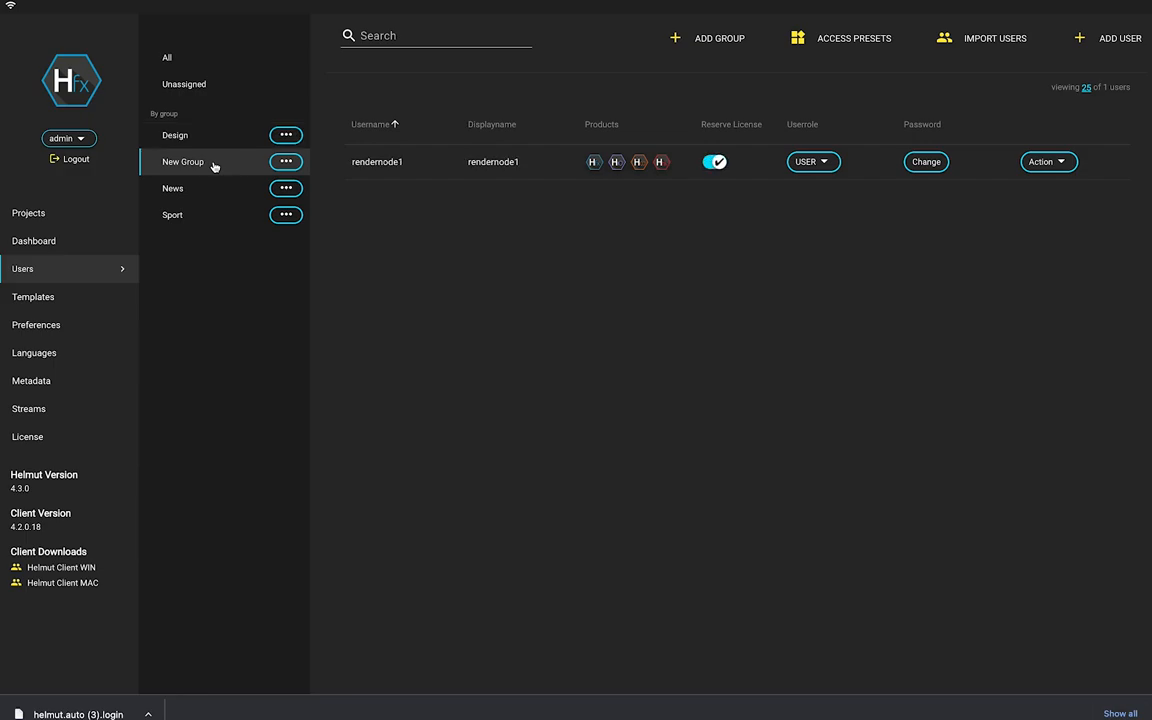
left_click(1049, 168)
left_click(1064, 191)
left_click(136, 217)
left_click(580, 139)
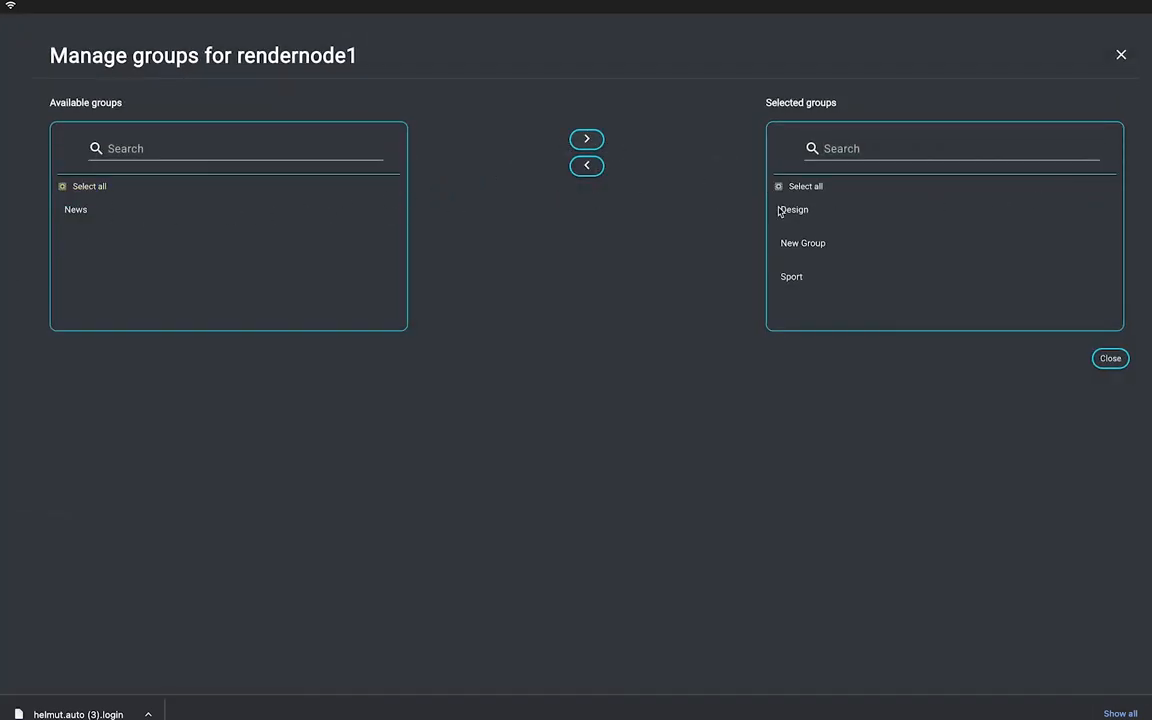
left_click(1108, 358)
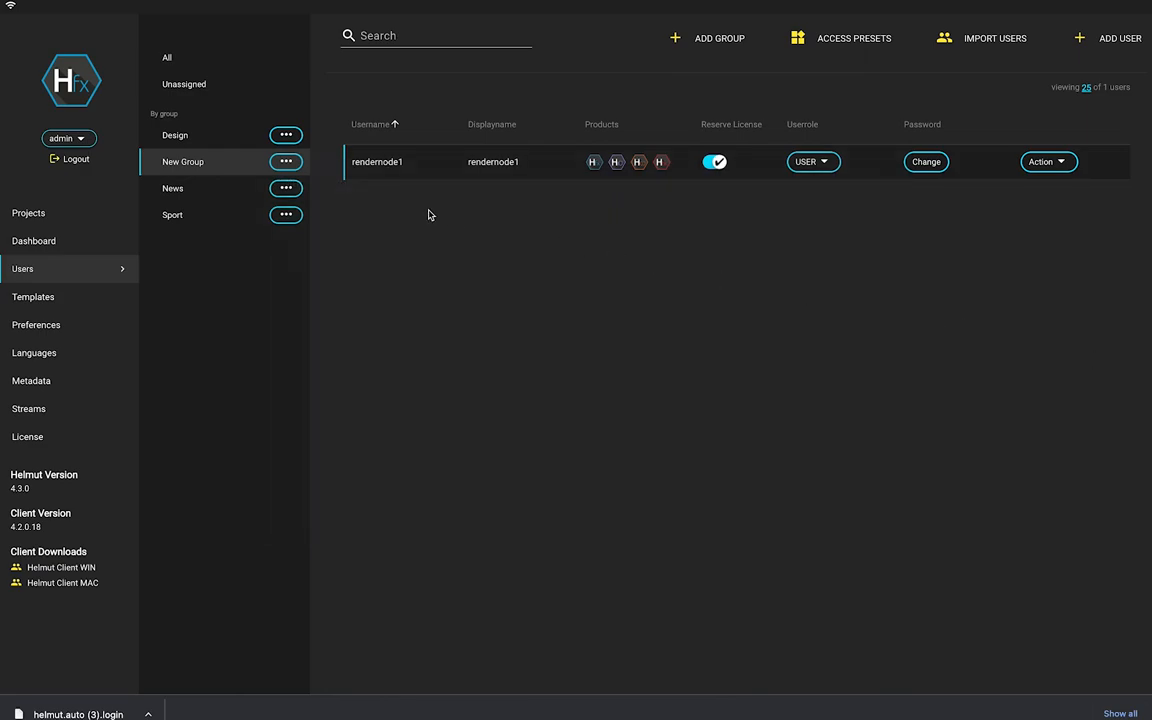
left_click(195, 140)
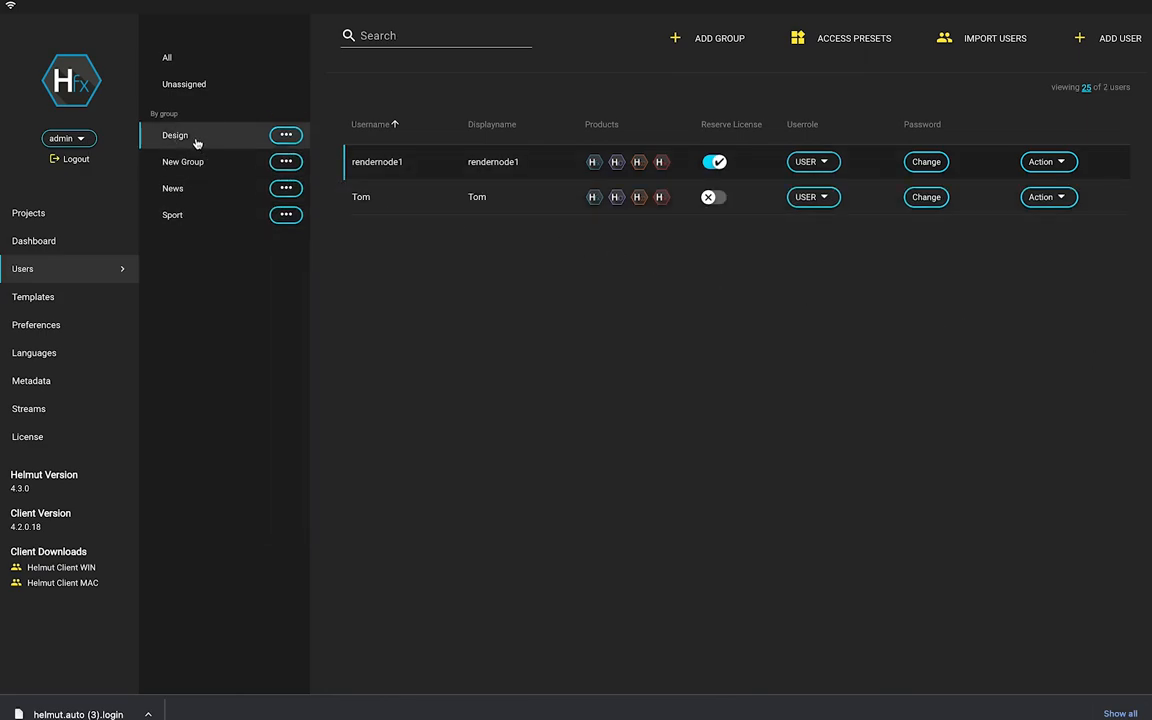
left_click(1100, 42)
left_click(476, 121)
type("New User")
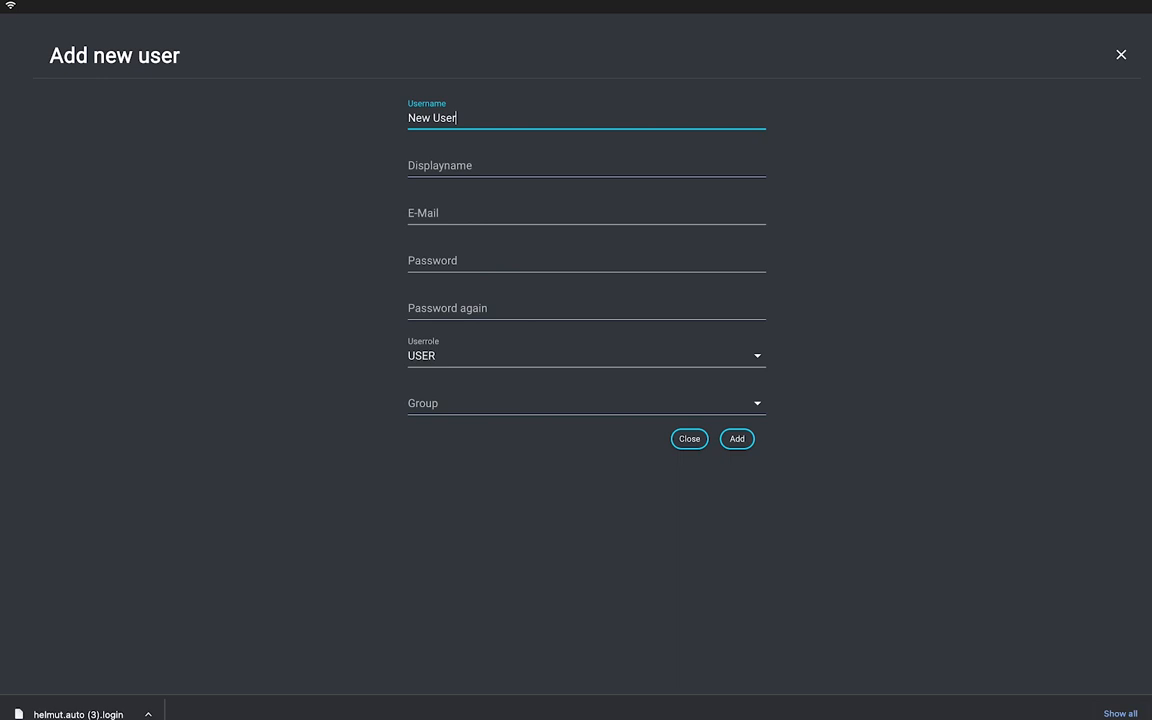
left_click(480, 172)
type("Peter 1234")
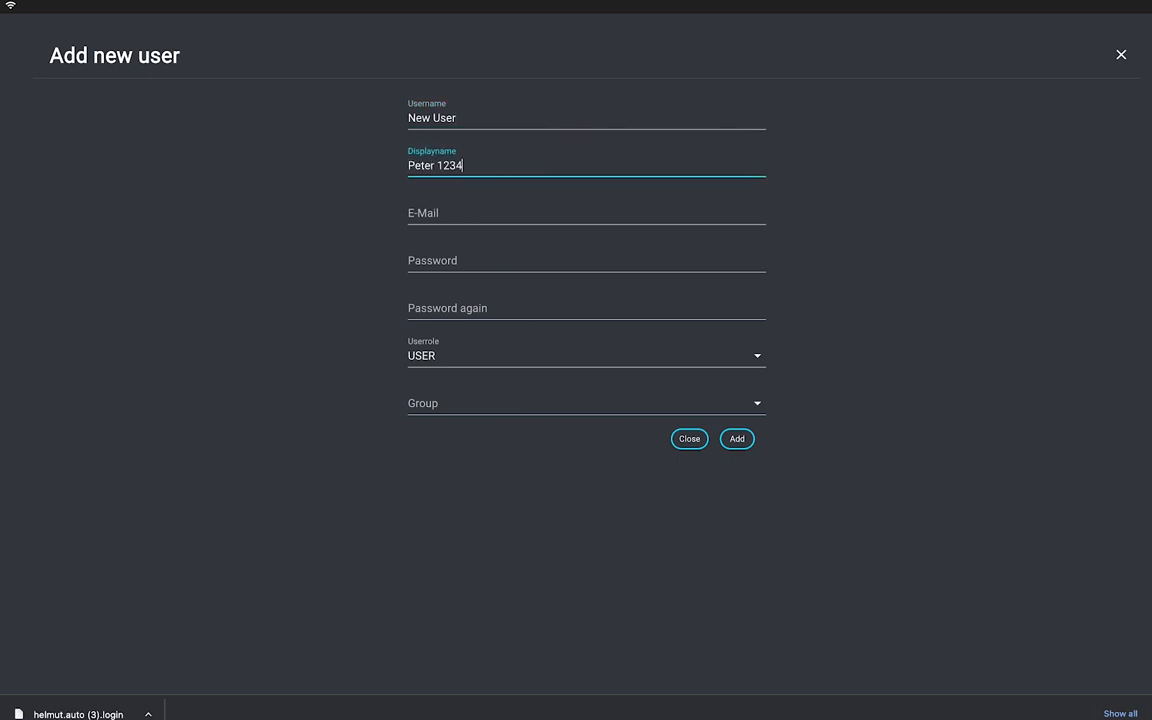
left_click(452, 208)
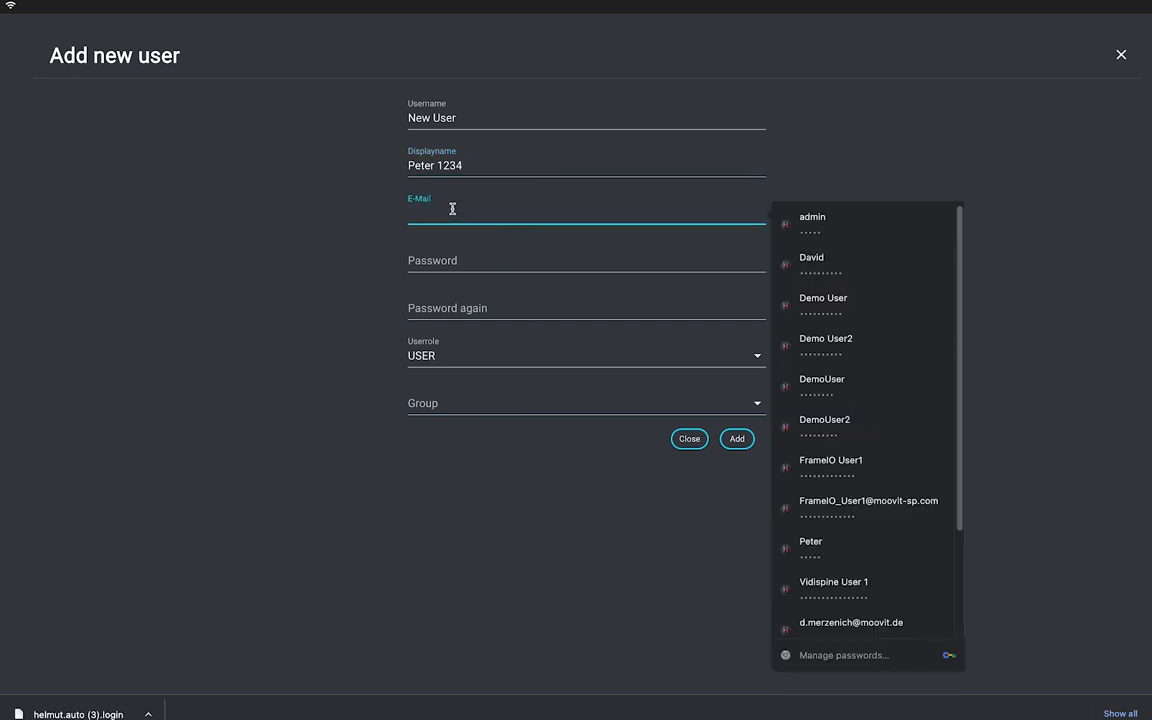
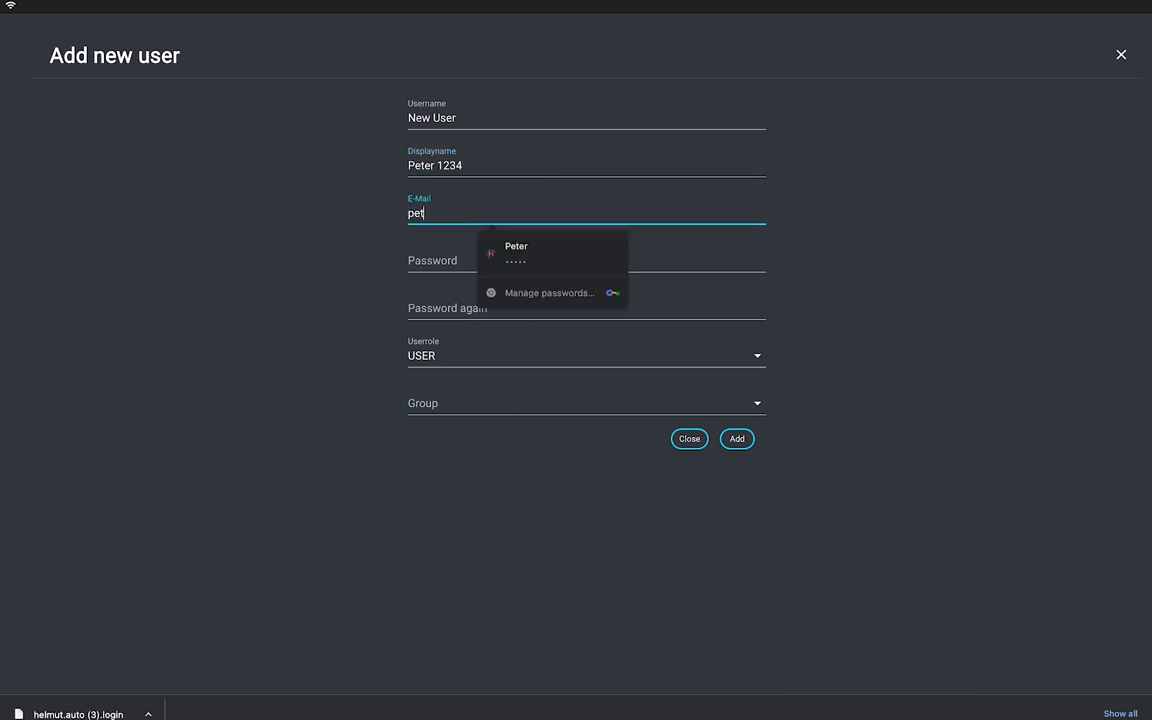
left_click(442, 256)
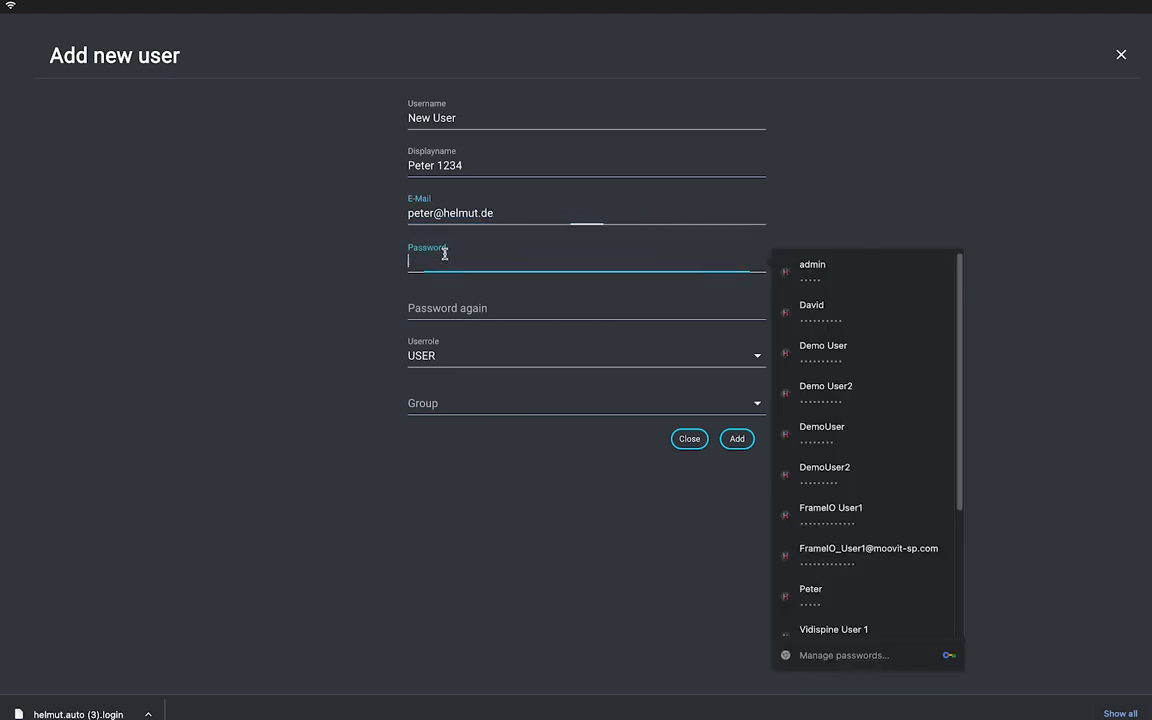
type("•••••••")
left_click(437, 305)
type("••••••••••")
left_click(450, 360)
left_click(393, 404)
left_click(425, 406)
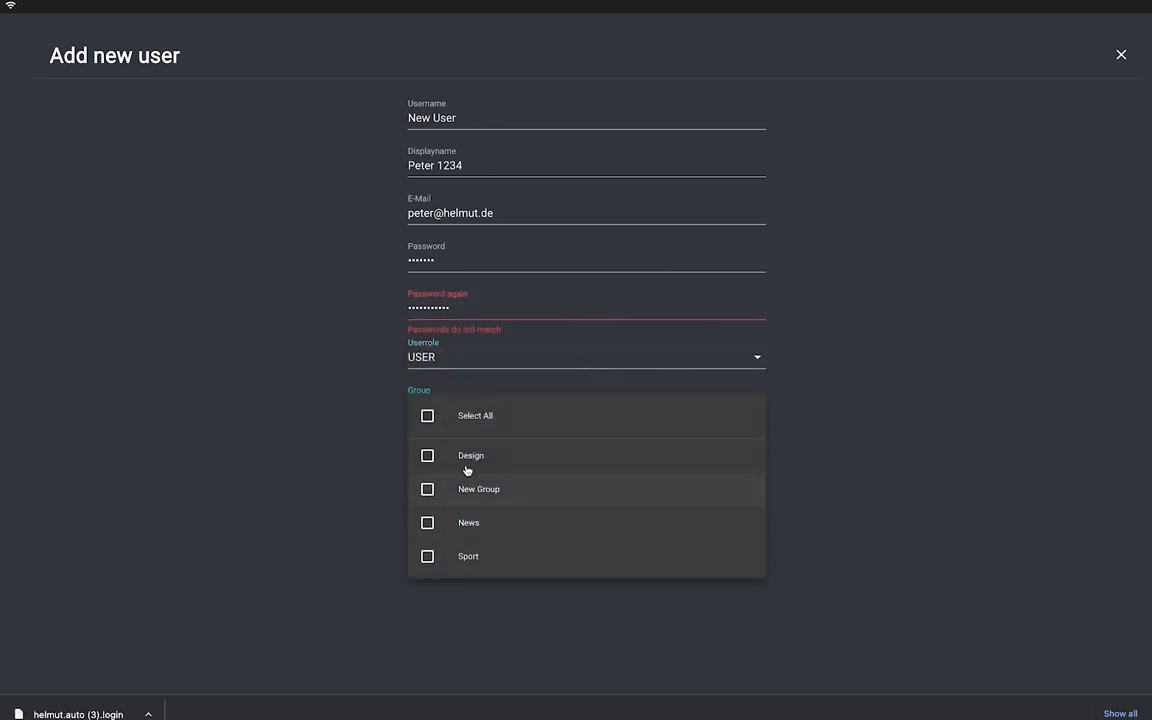
left_click(475, 418)
left_click(332, 427)
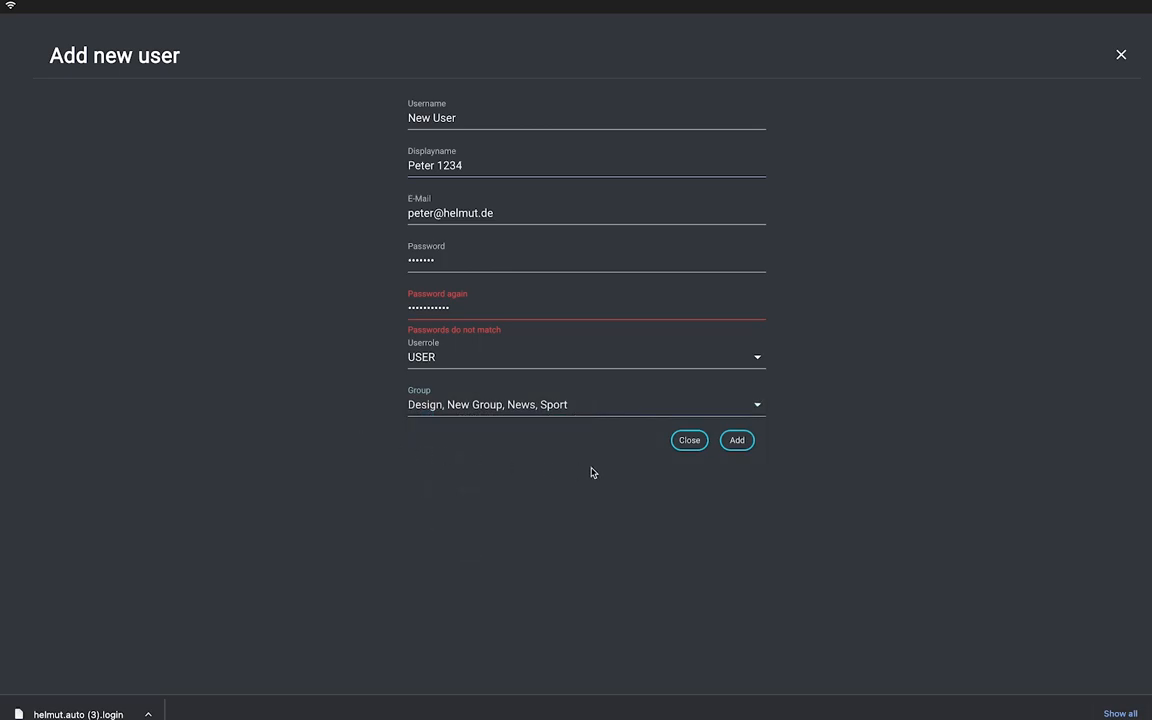
left_click(688, 441)
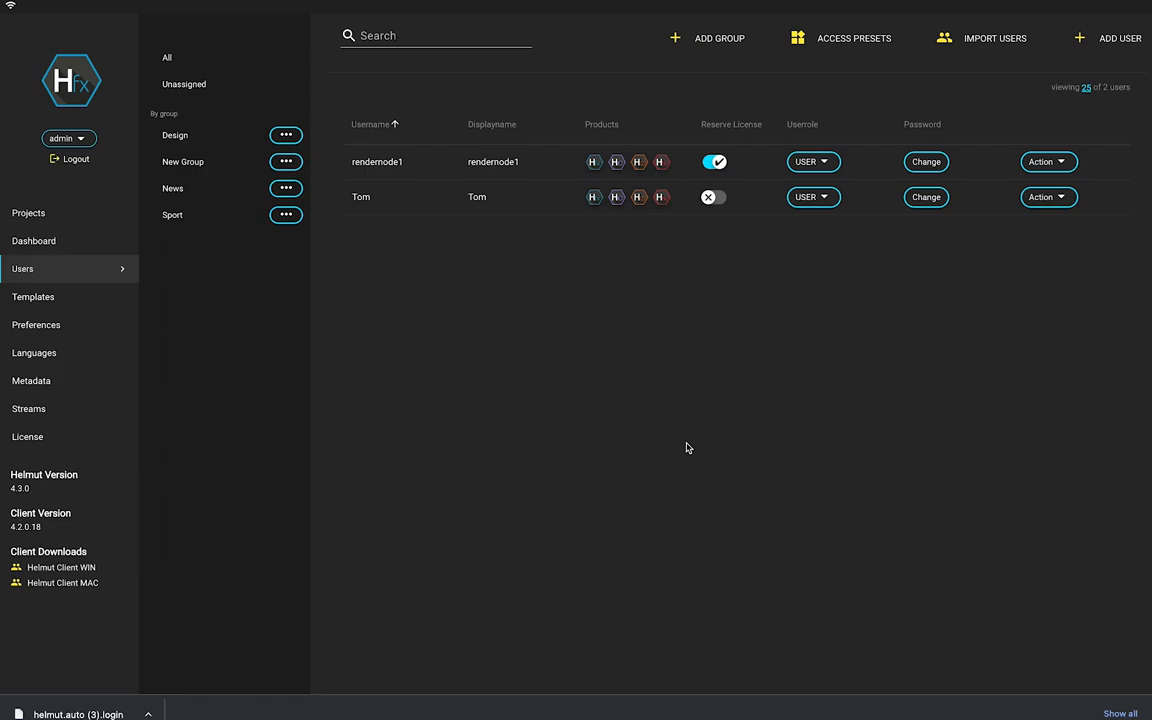
Expand and collapse the Standard Group and Standard User presets, then close the access presets.
left_click(823, 45)
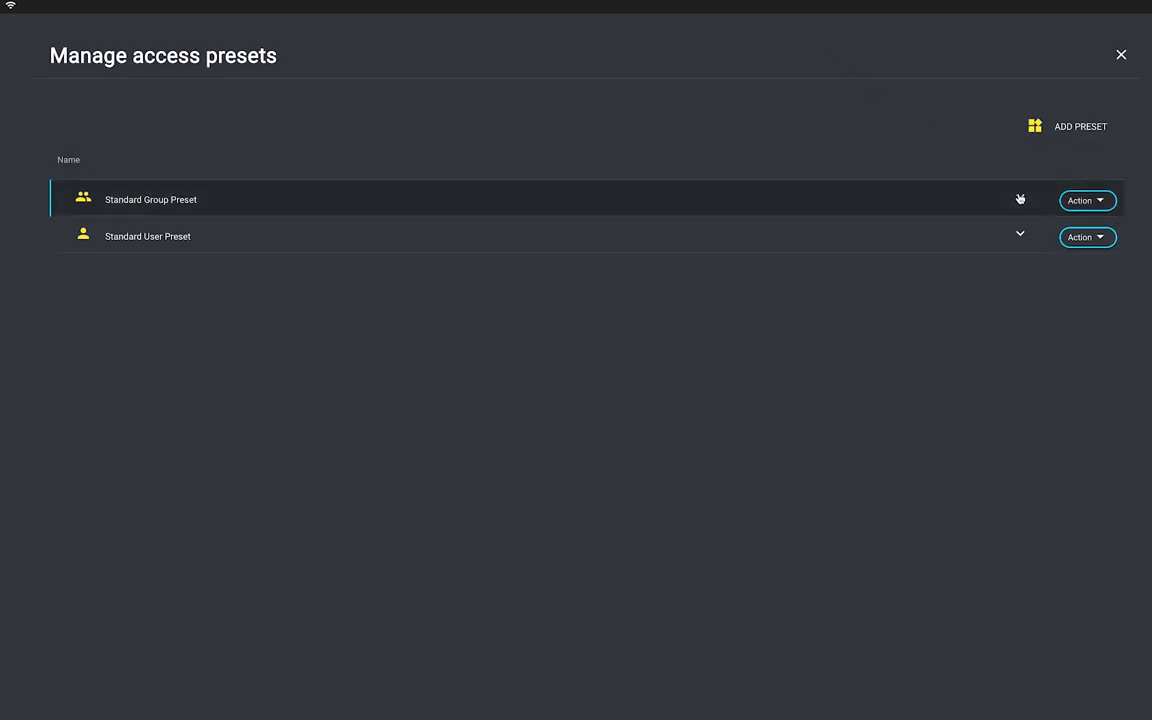
left_click(1020, 199)
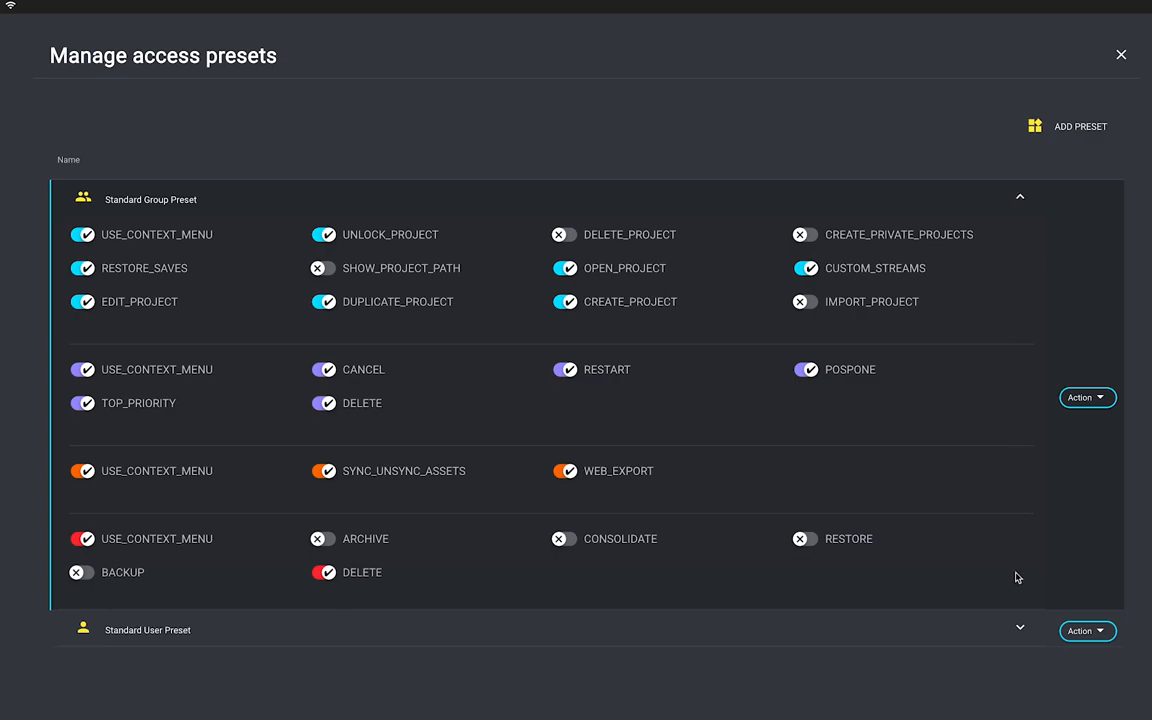
left_click(1020, 628)
scroll(985, 591, "down", 1)
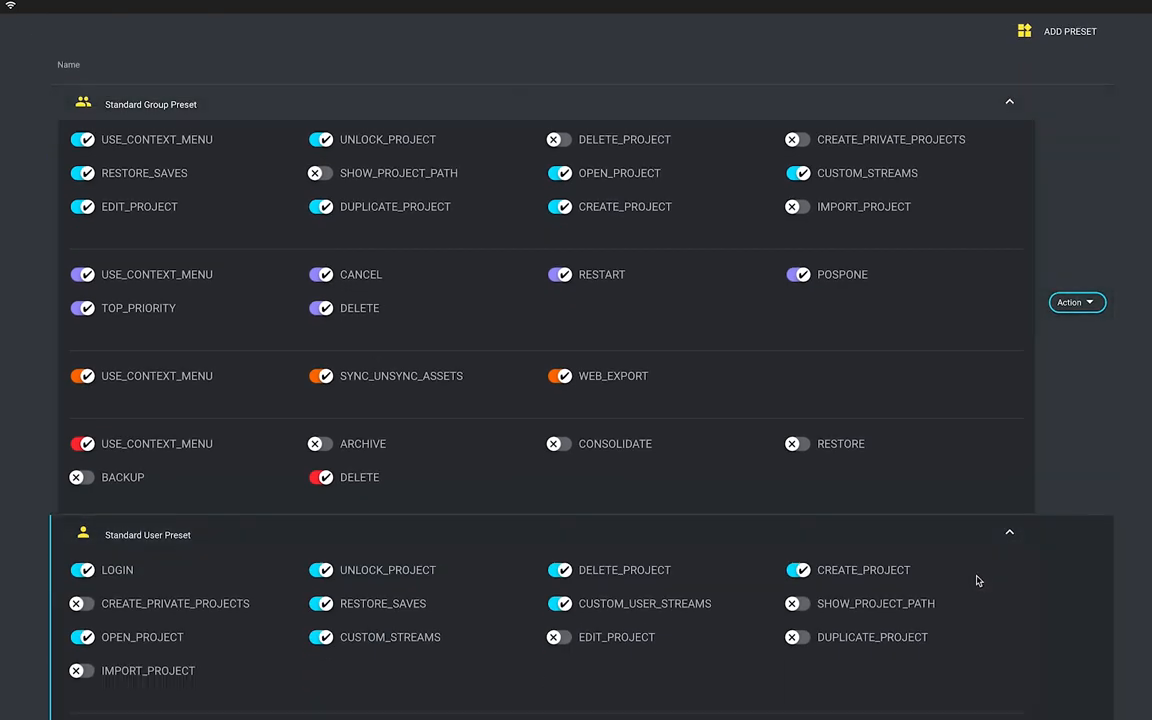
scroll(978, 580, "up", 1)
left_click(1007, 199)
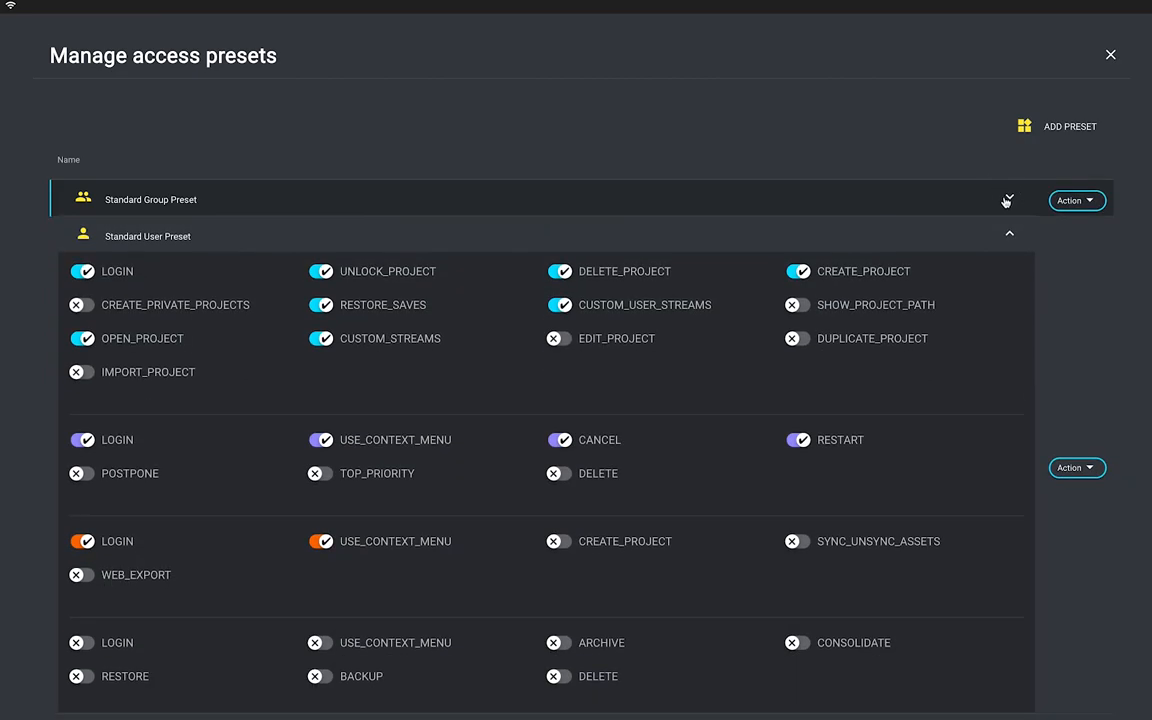
left_click(1010, 234)
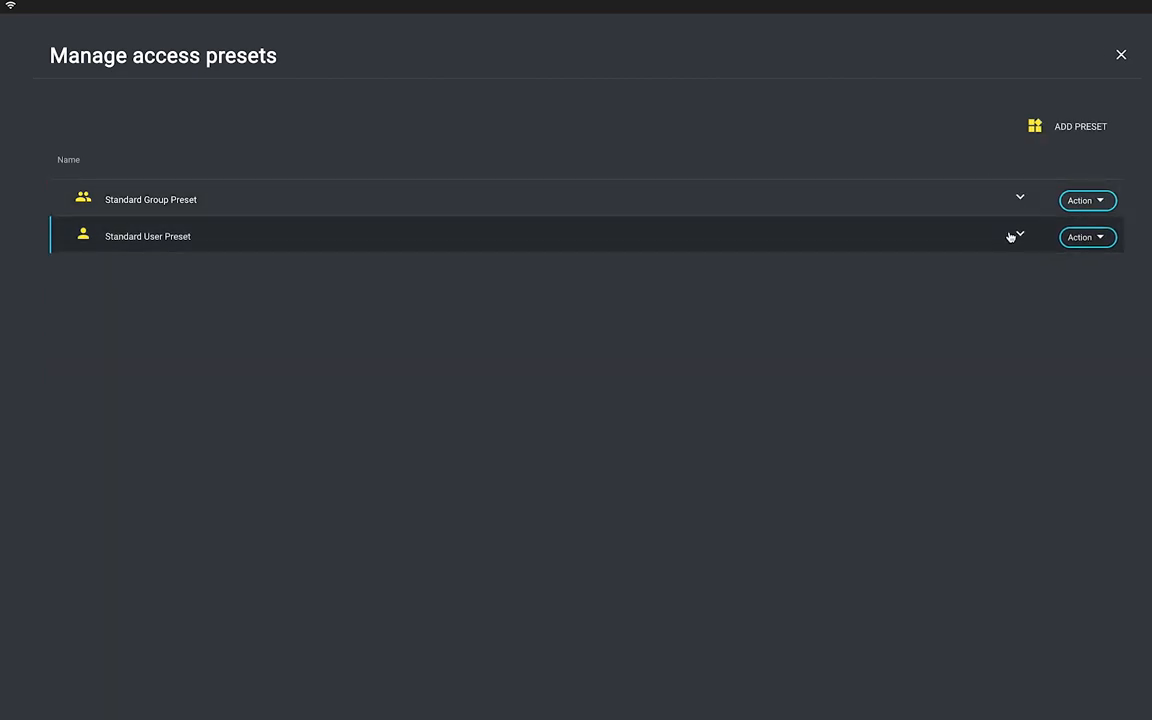
left_click(1119, 56)
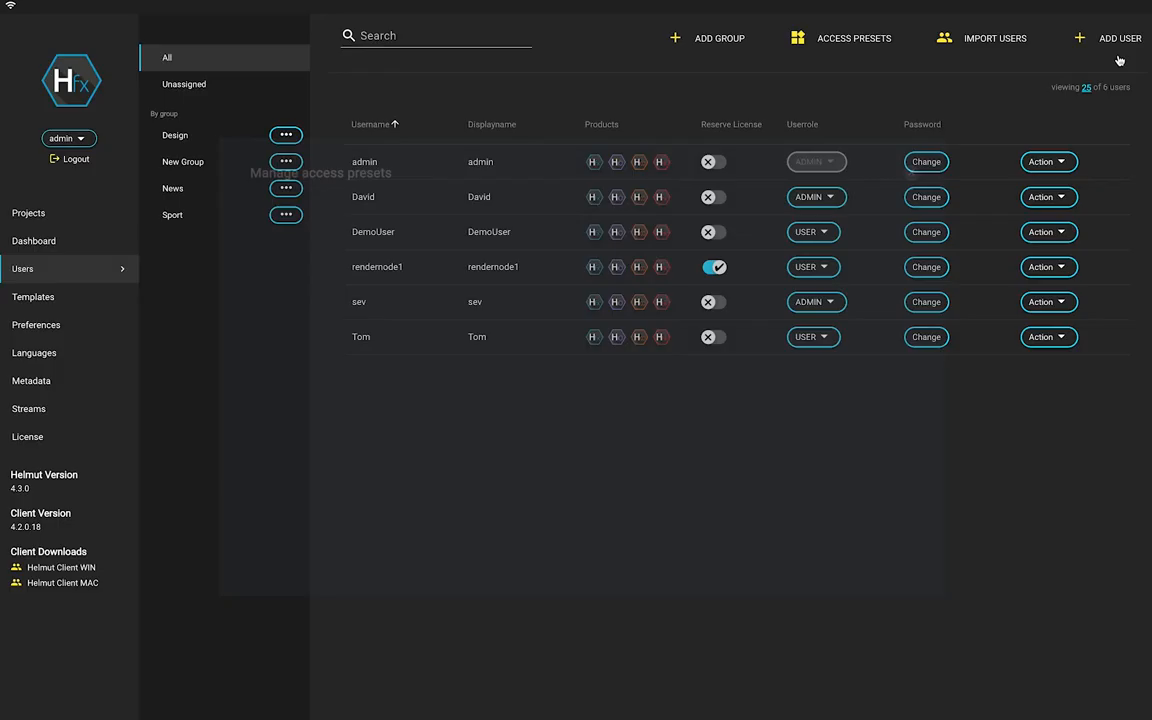
left_click(1050, 197)
left_click(1054, 258)
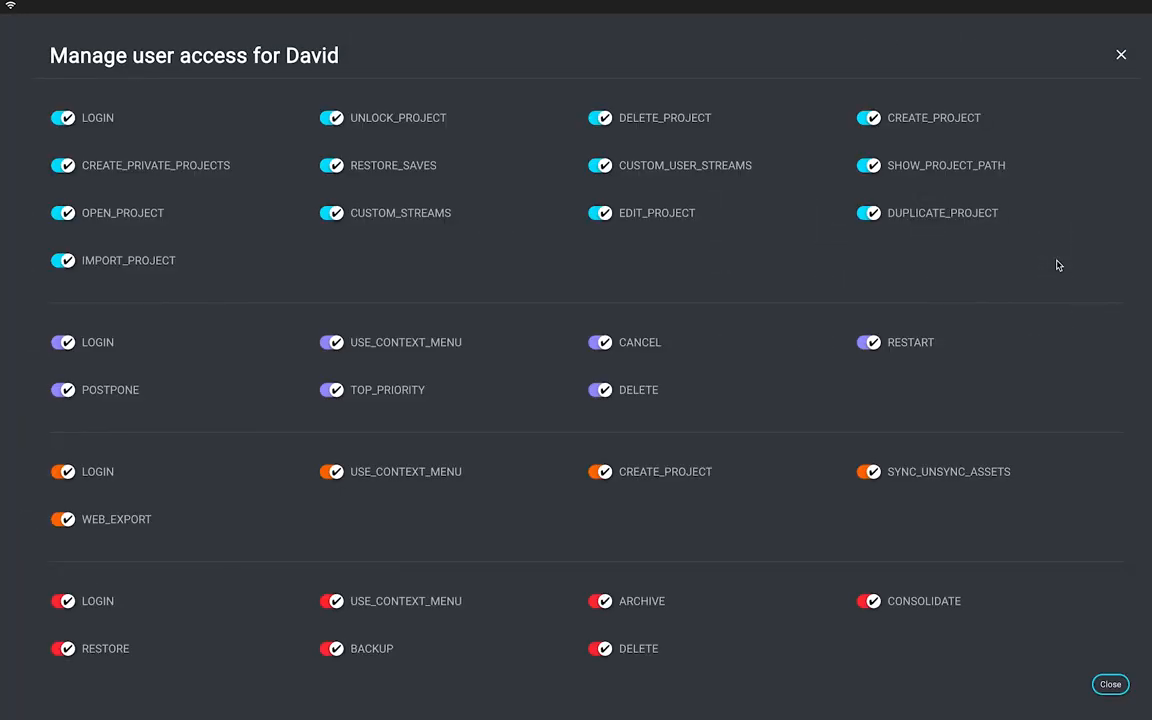
left_click(1120, 56)
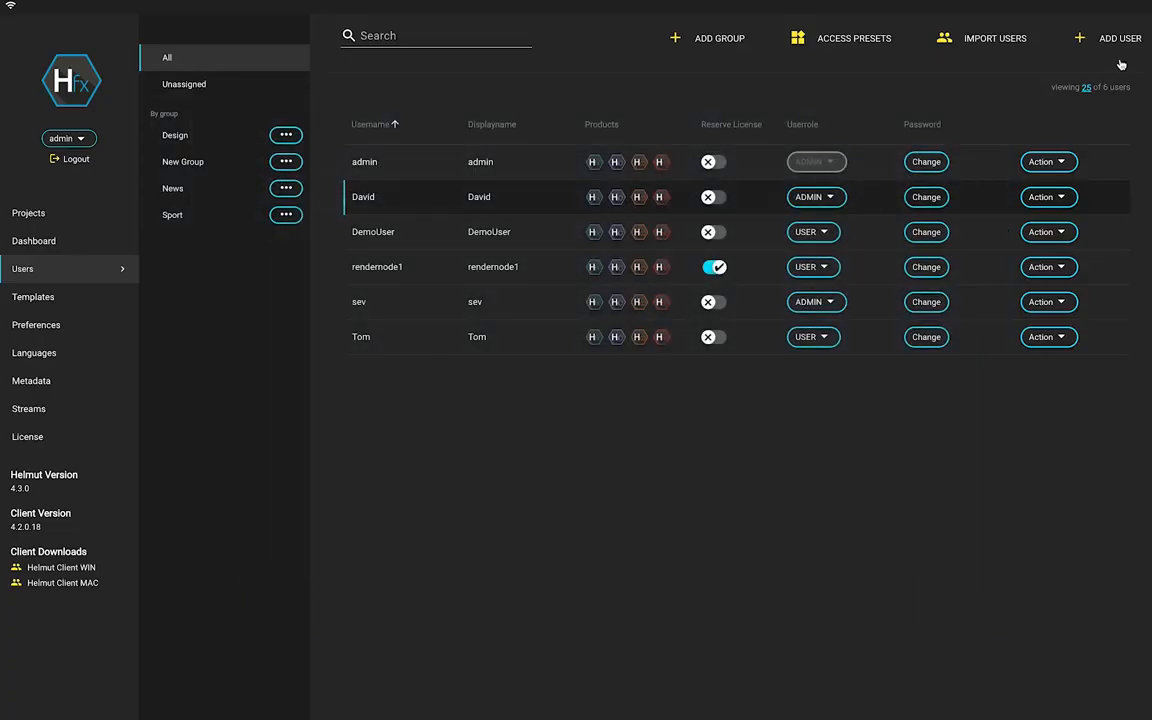
left_click(290, 162)
left_click(304, 218)
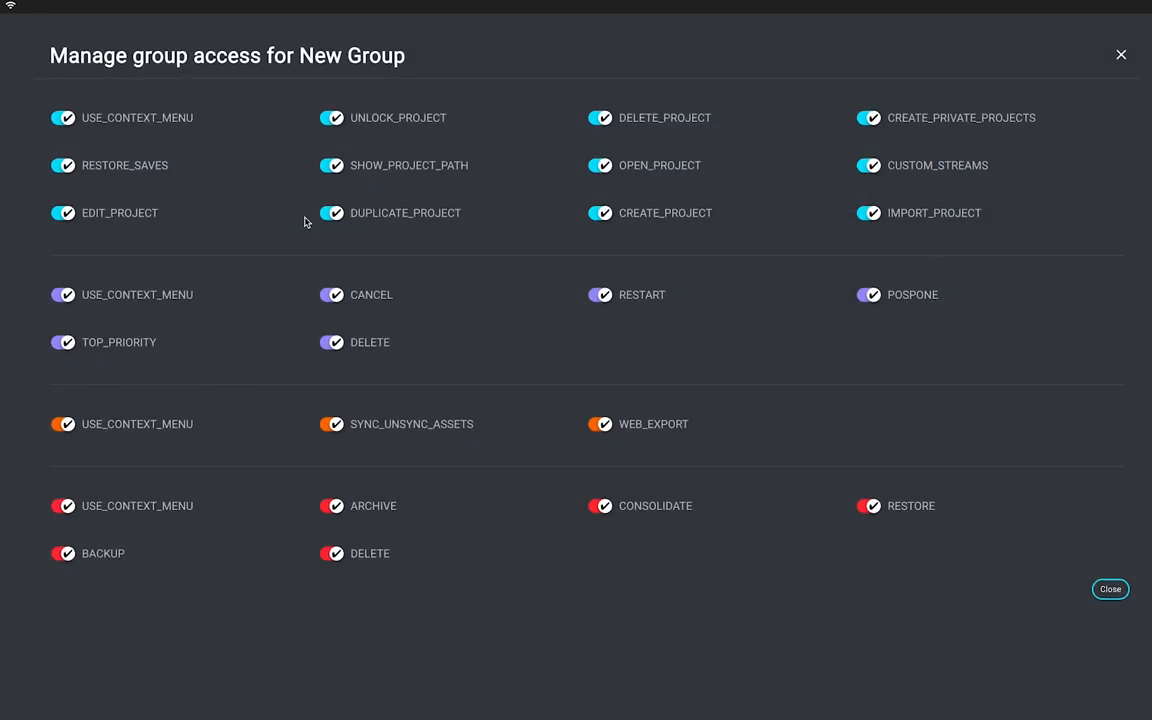
left_click(1120, 57)
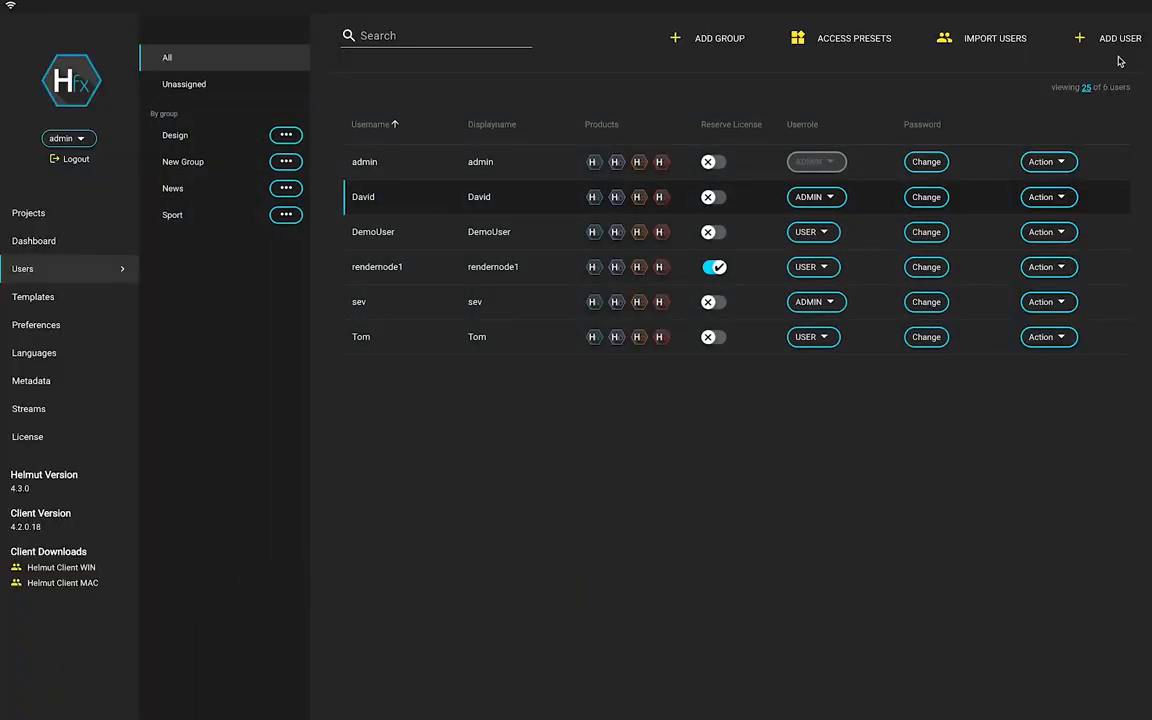
Create a USER access preset named 'My new preset'.
left_click(835, 40)
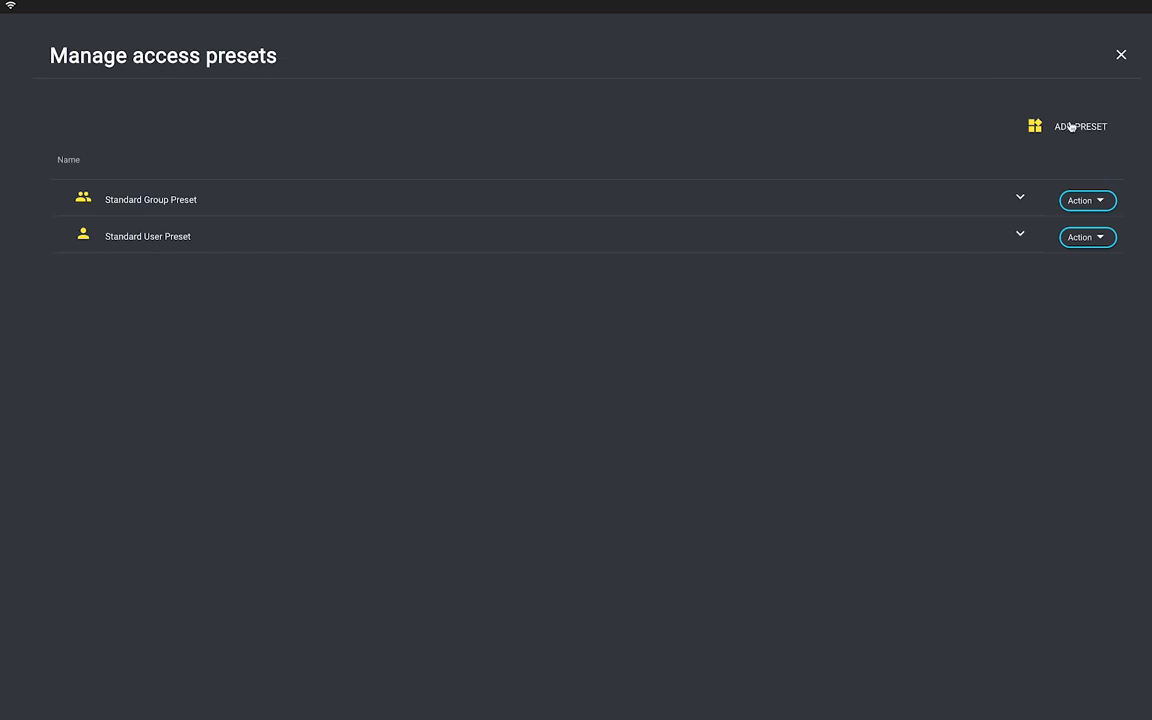
left_click(1075, 128)
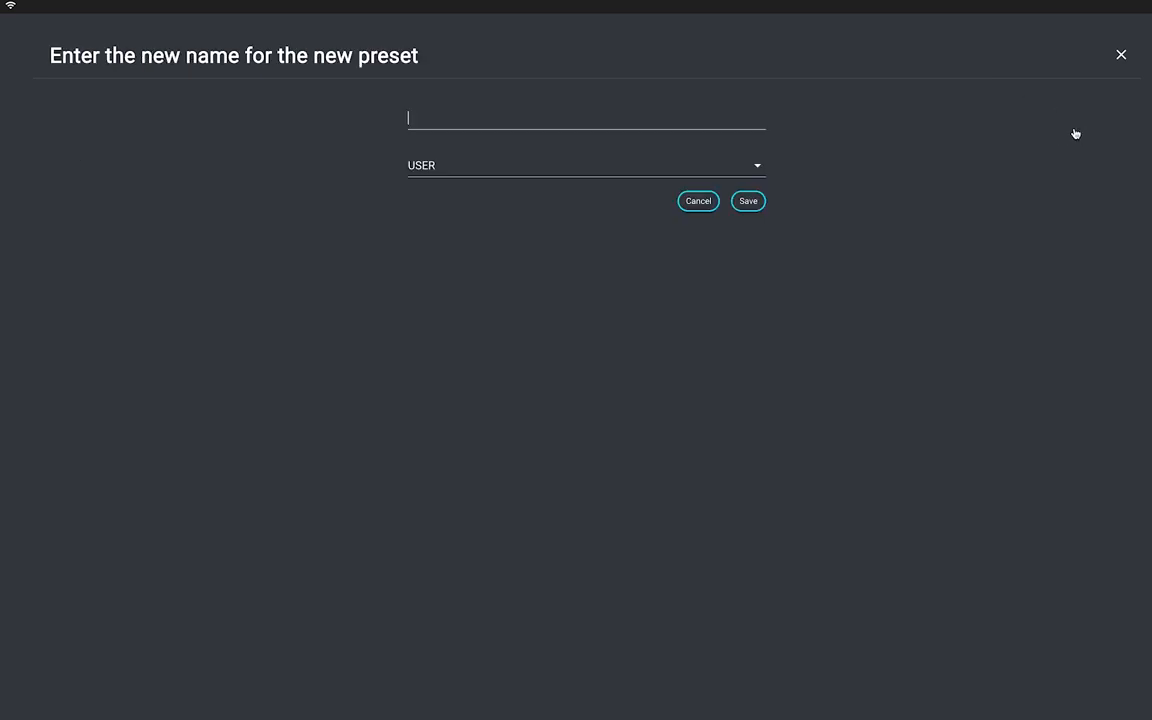
type("My new")
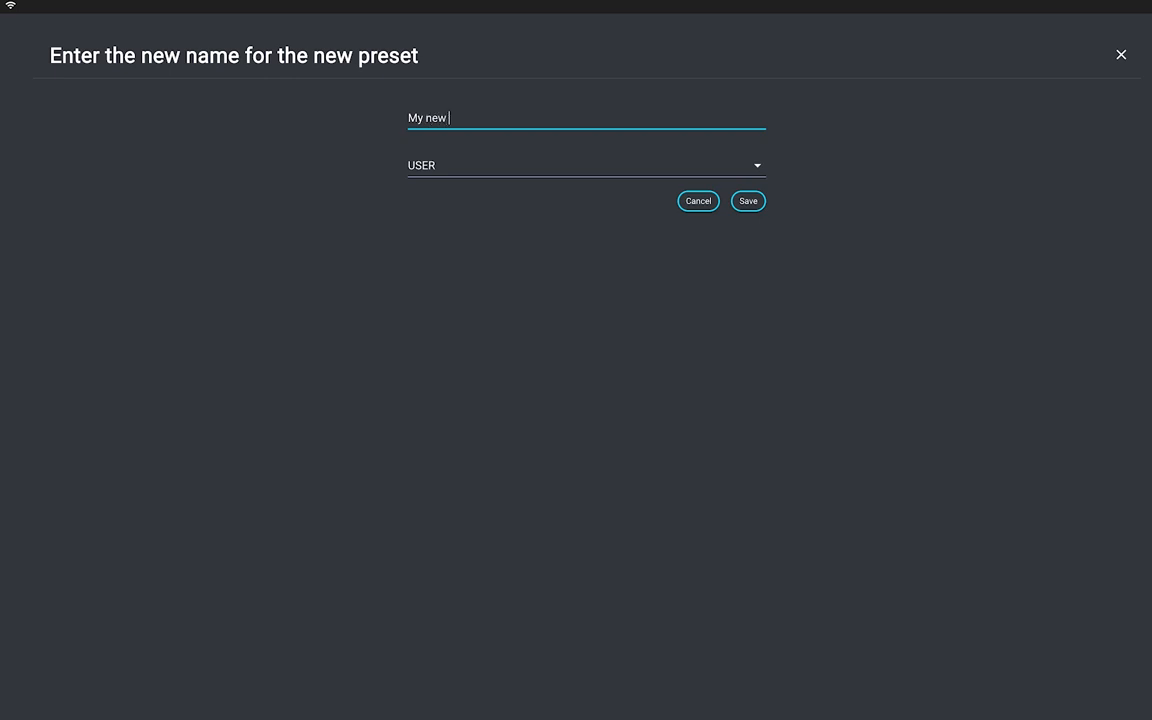
type(" preset")
left_click(571, 167)
left_click(563, 179)
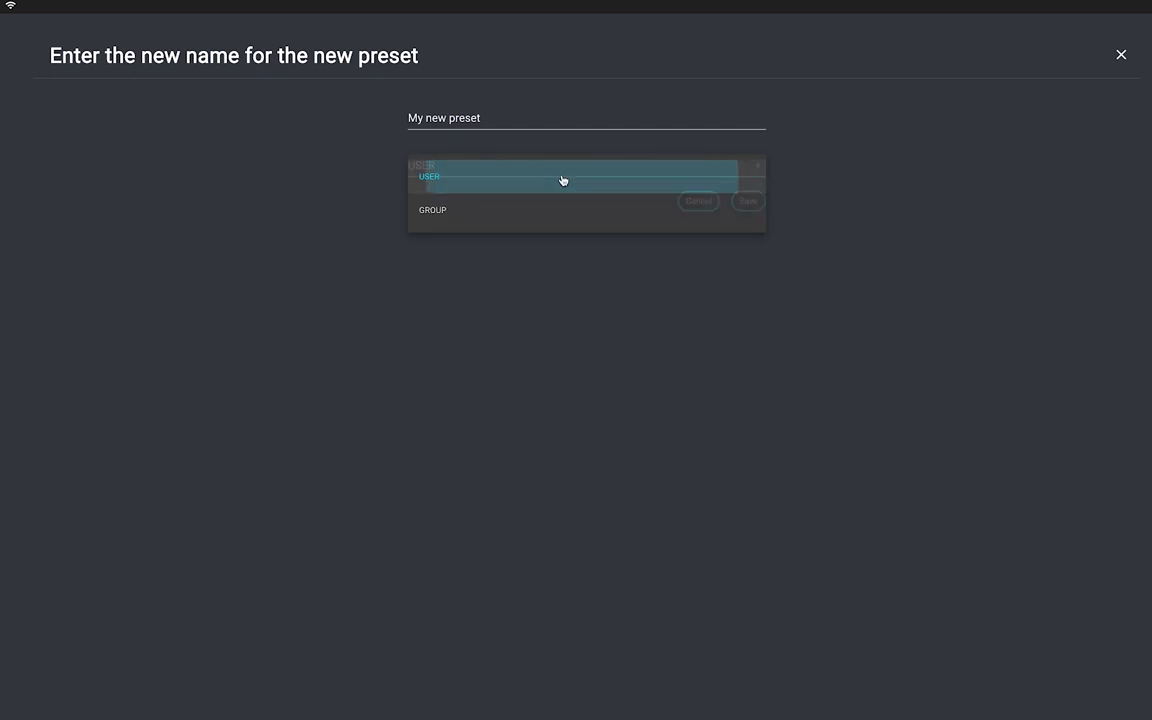
left_click(749, 204)
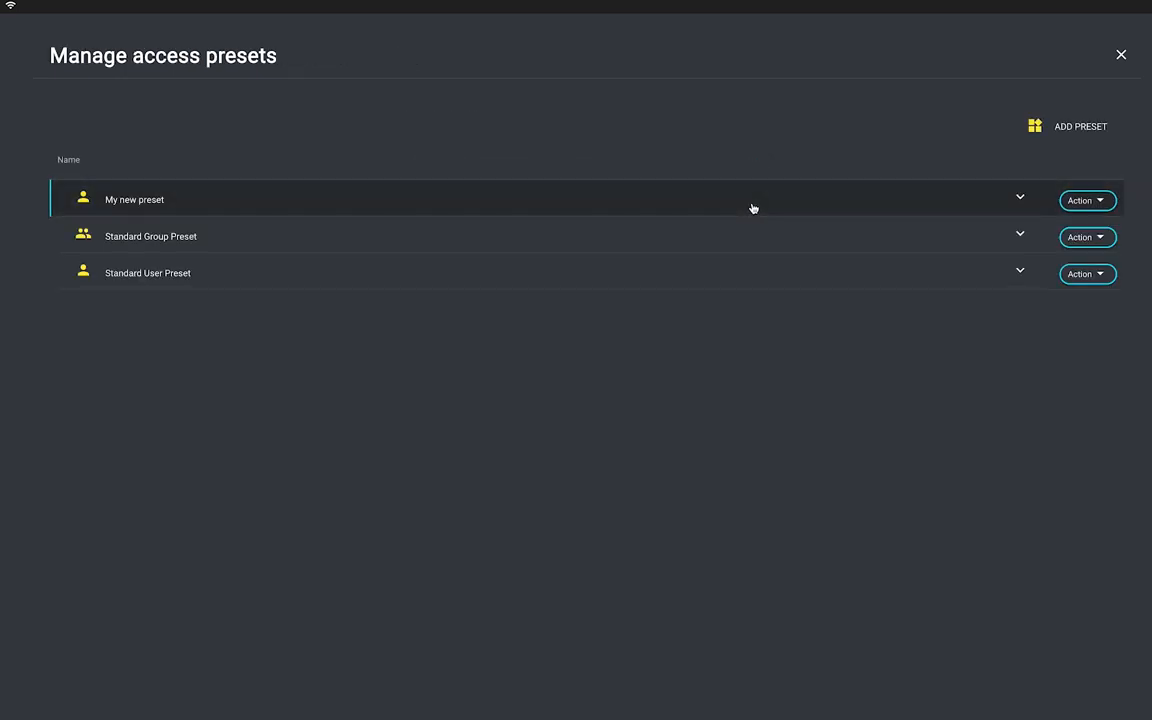
Turn off DELETE_PROJECT, both DELETE toggles and SYNC_UNSYNC_ASSETS, then choose Apply to users.
left_click(753, 208)
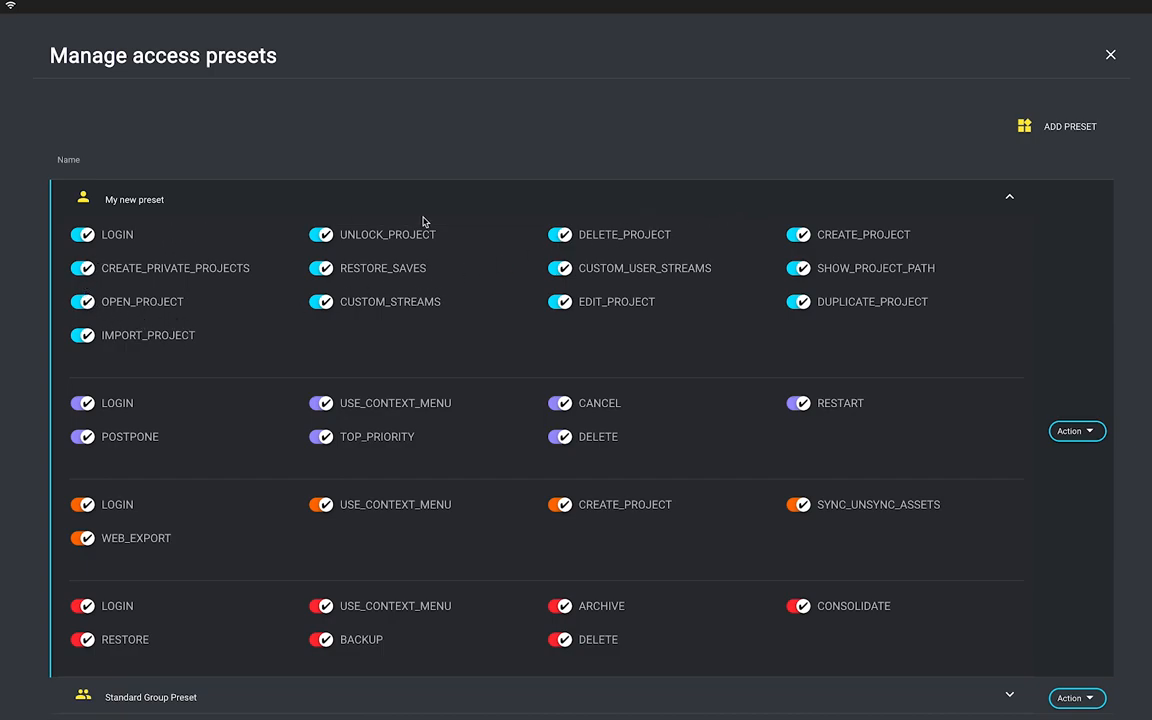
left_click(555, 235)
left_click(556, 437)
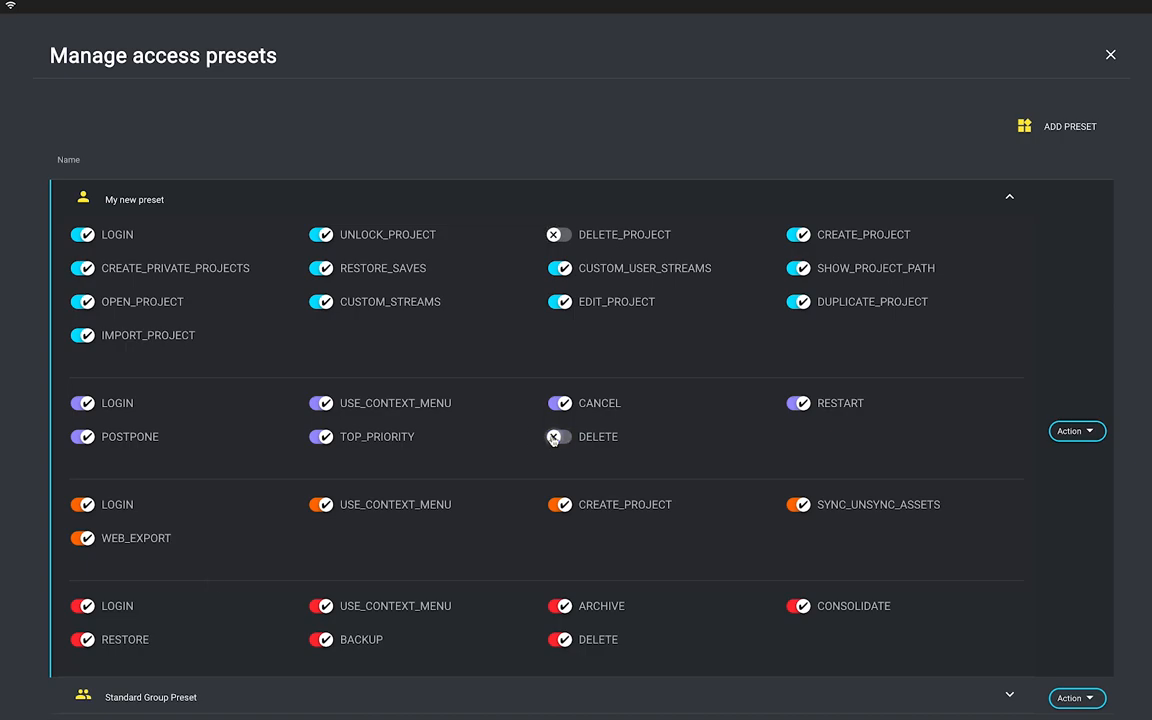
left_click(798, 508)
left_click(557, 639)
left_click(1074, 431)
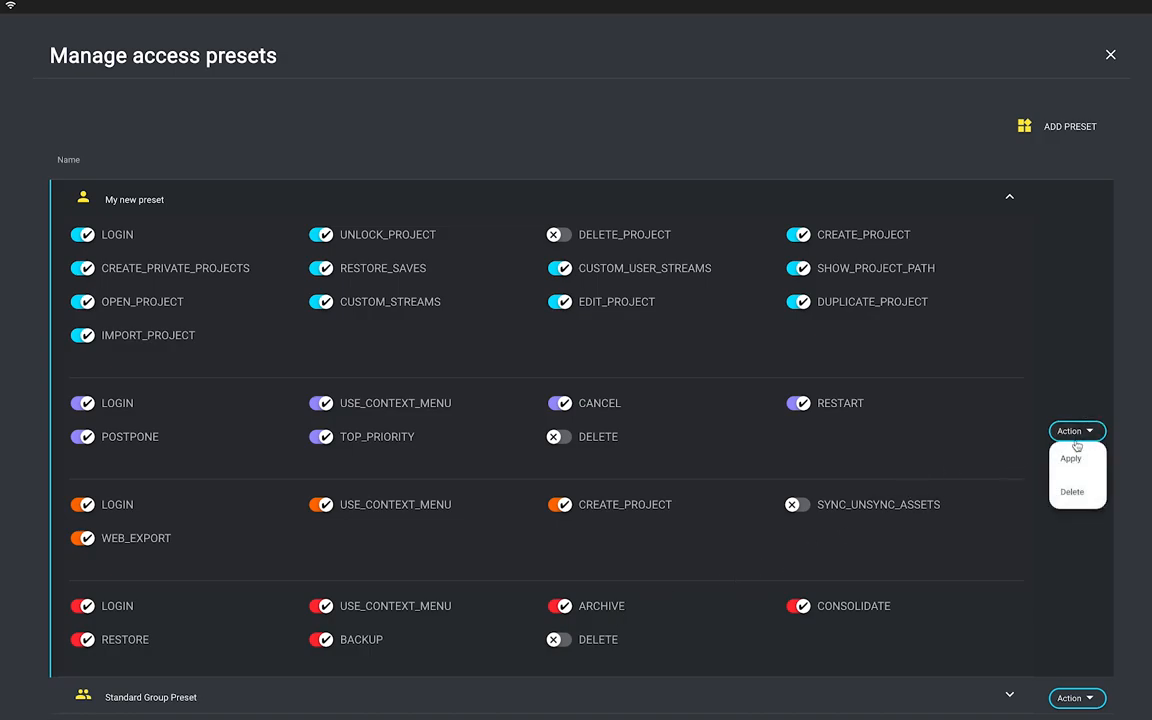
left_click(1071, 460)
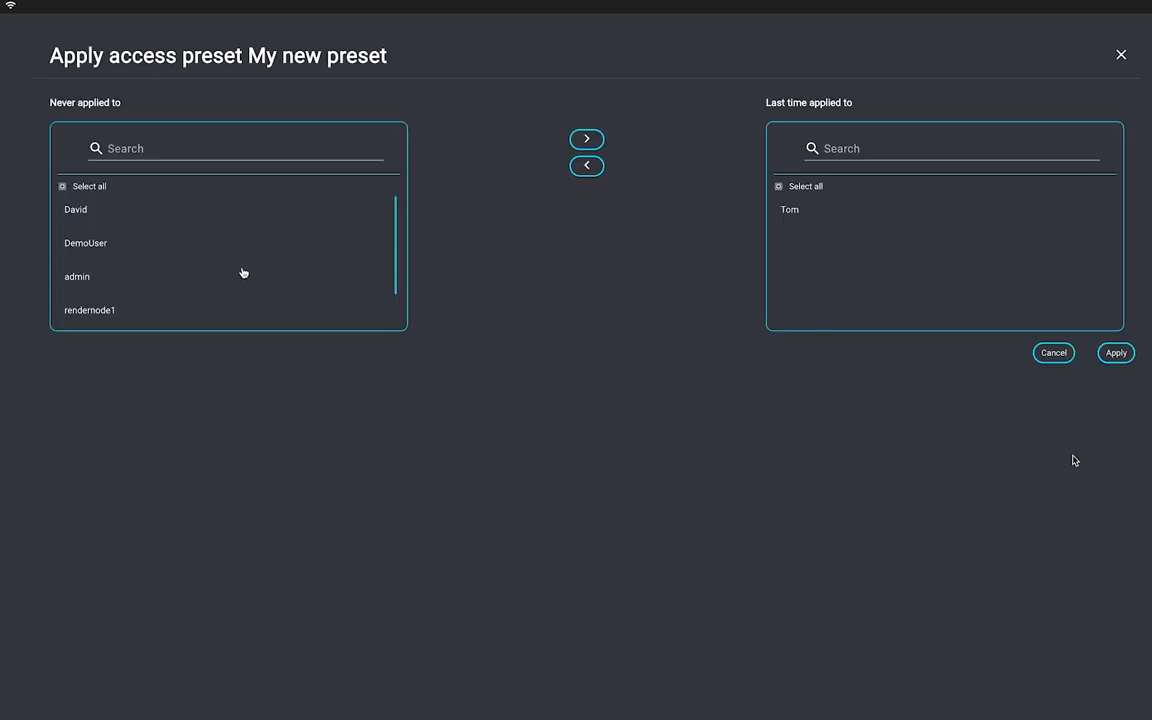
Move one more user into My new preset's applied list, apply it, then go to Templates.
scroll(145, 281, "down", 2)
left_click(110, 321)
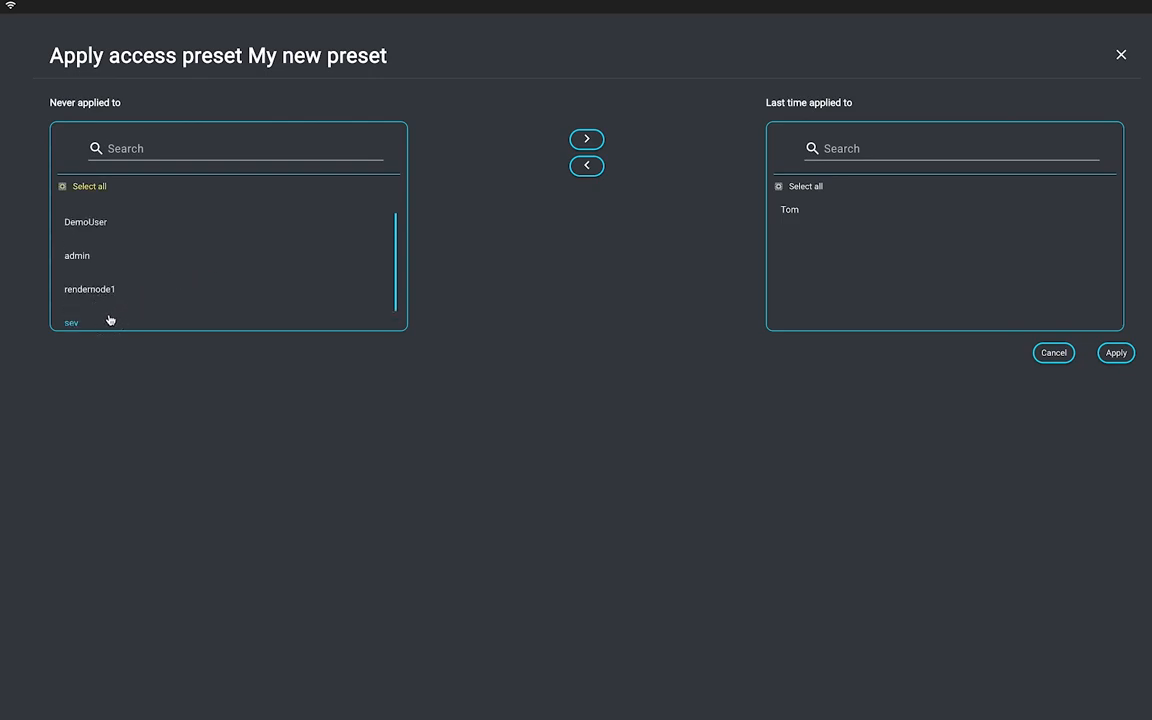
left_click(587, 139)
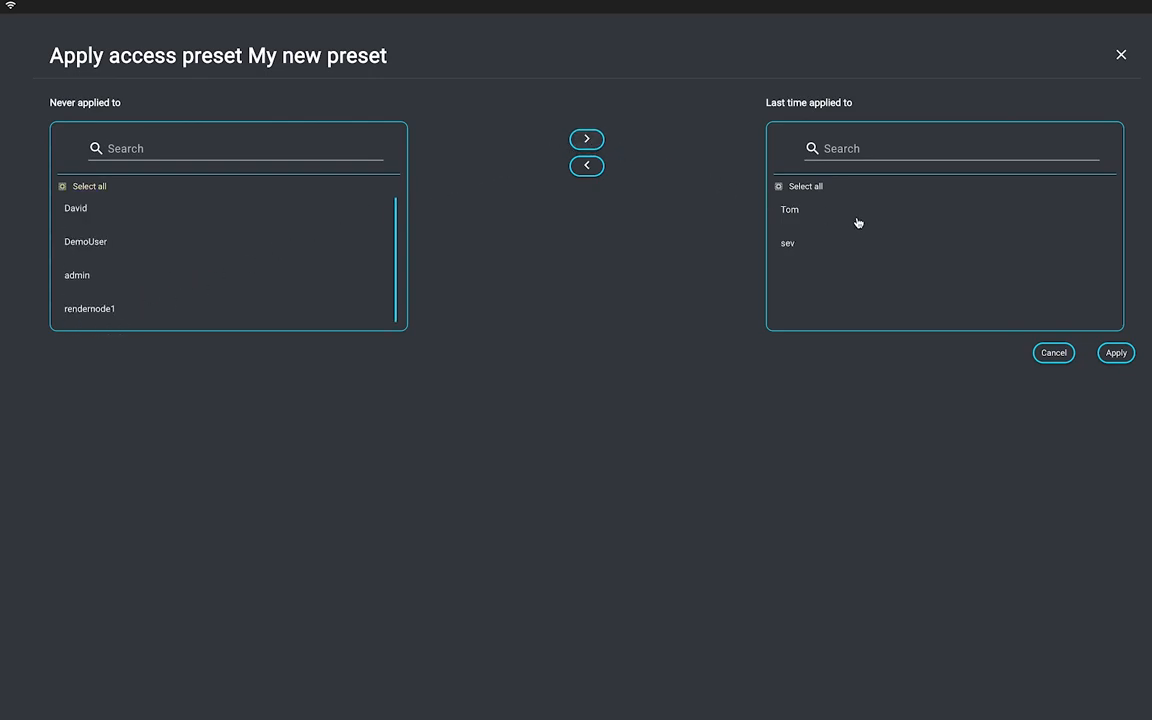
left_click(1115, 354)
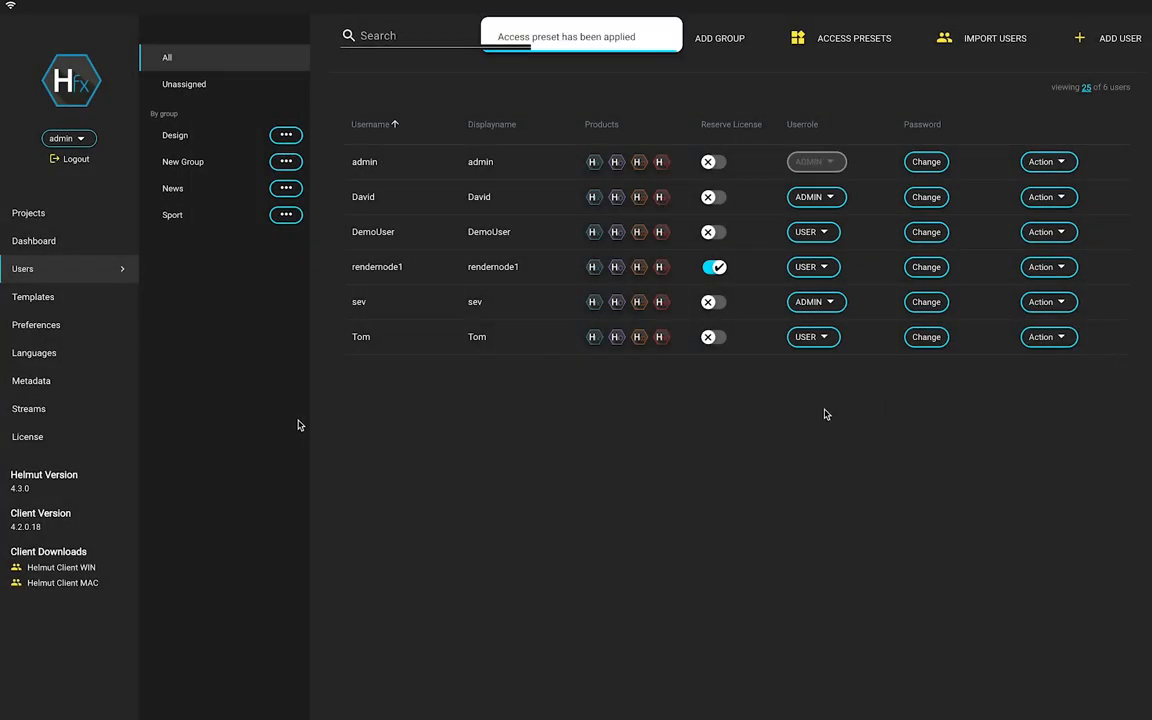
left_click(50, 300)
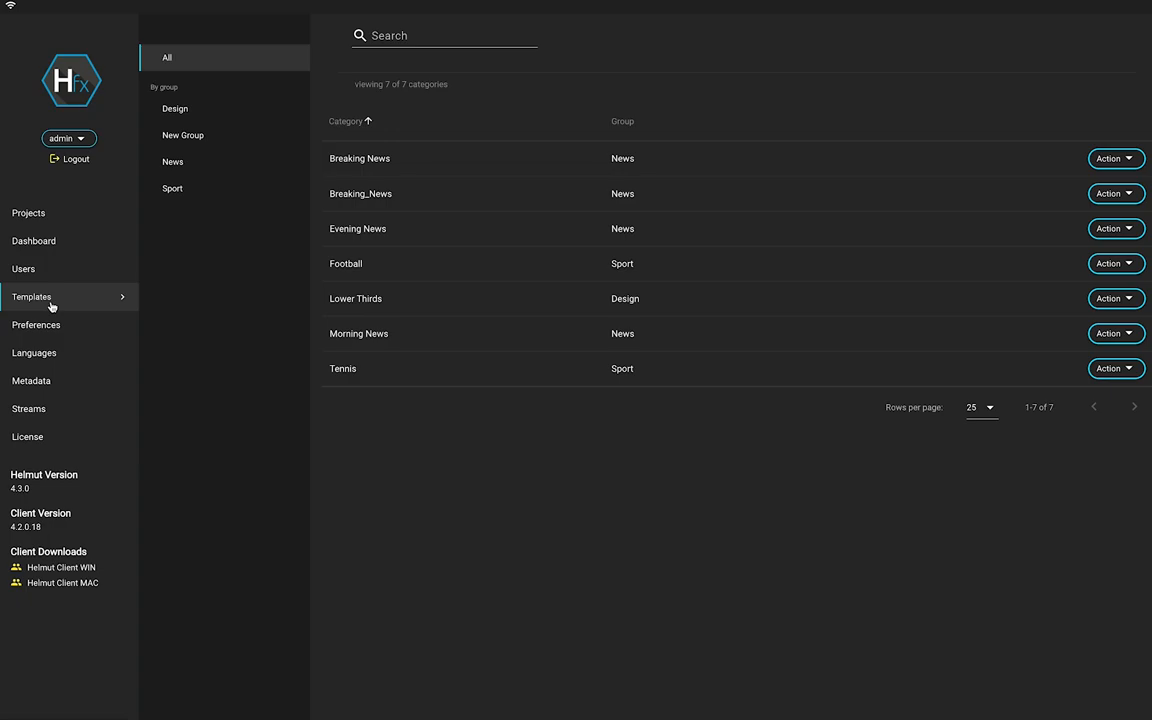
View the Evening News category's template files, then log out of the admin account.
left_click(419, 230)
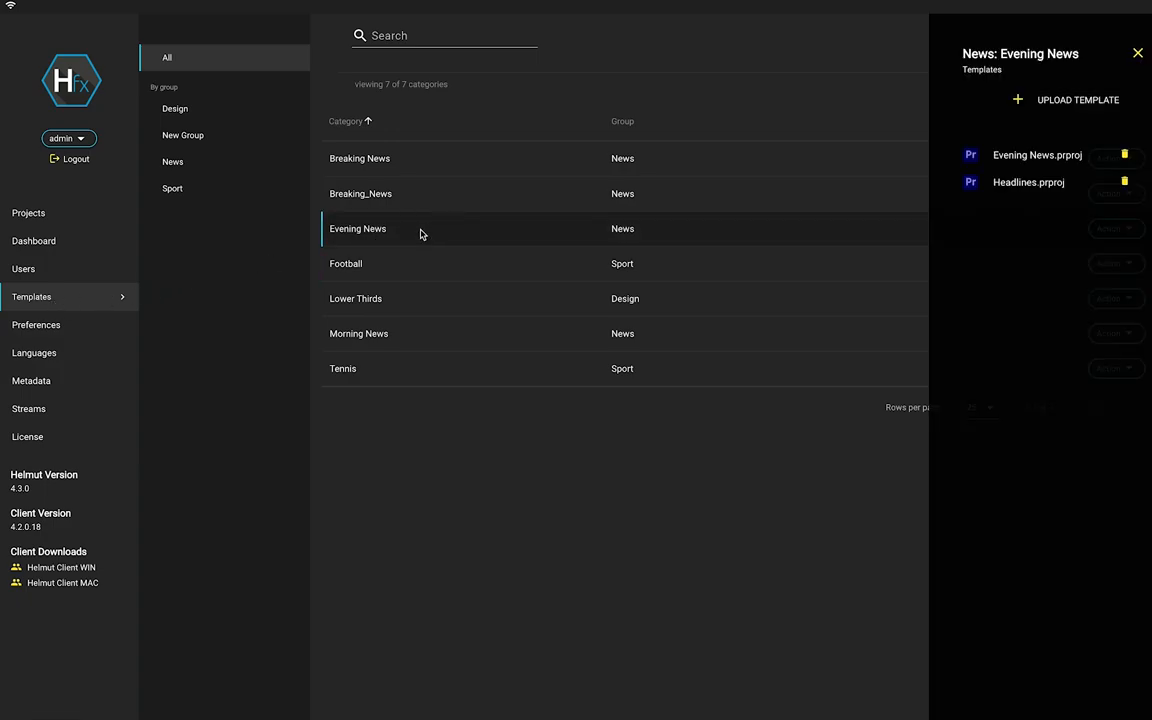
left_click(73, 158)
Log in with the regular user's username and password, and let Chrome save the login.
left_click(532, 370)
type("Mary")
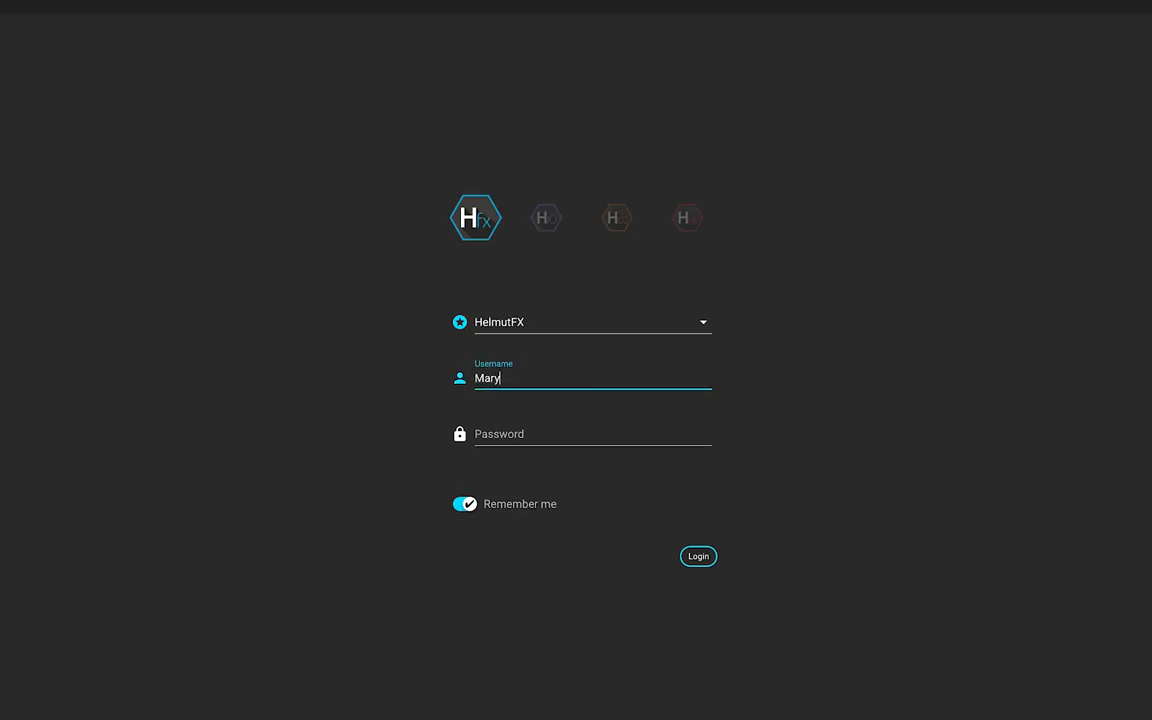
left_click(540, 434)
type("••")
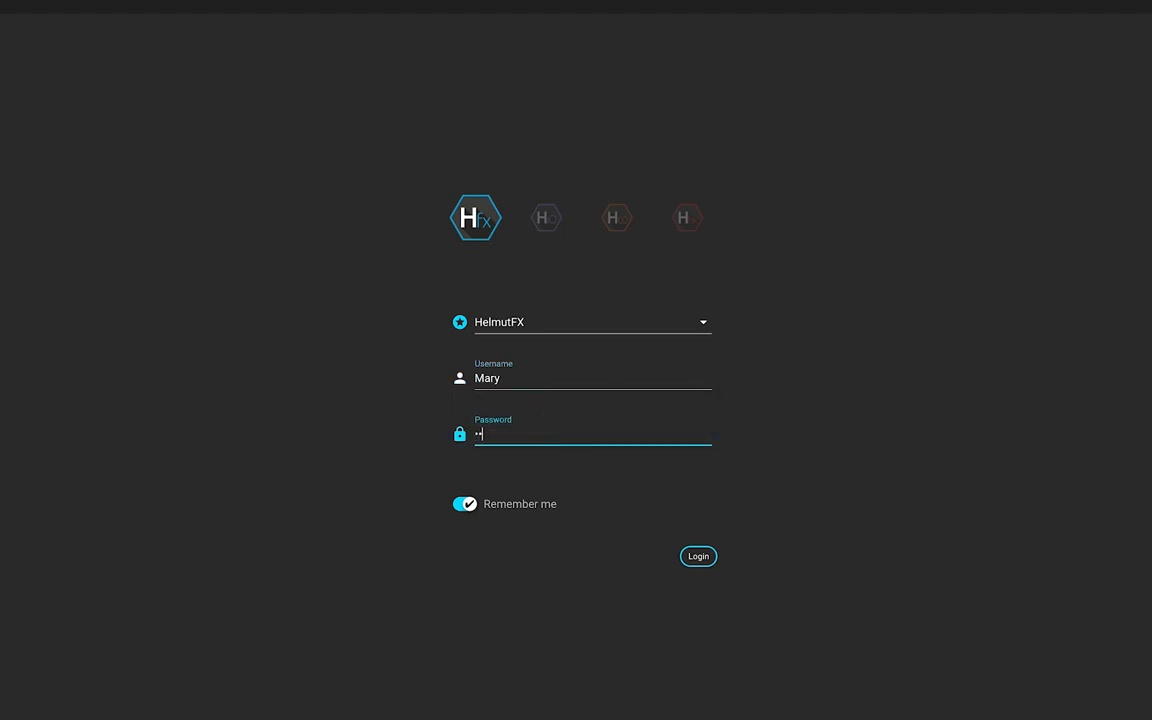
type("••")
key("Return")
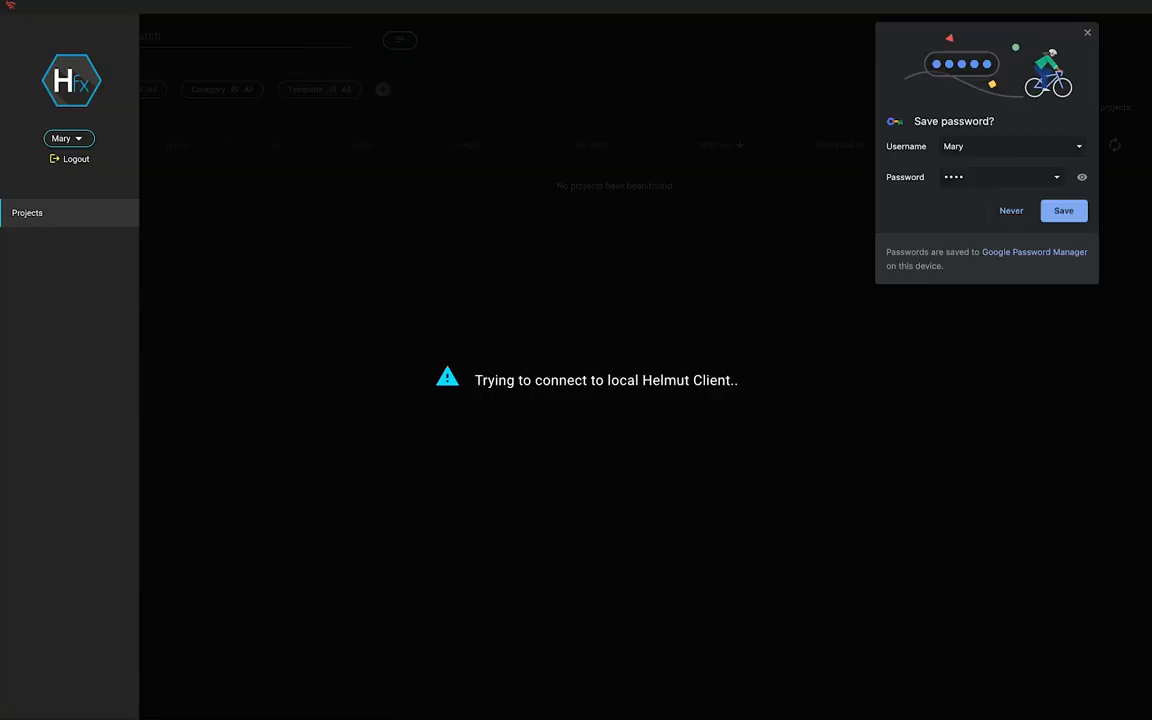
left_click(1059, 216)
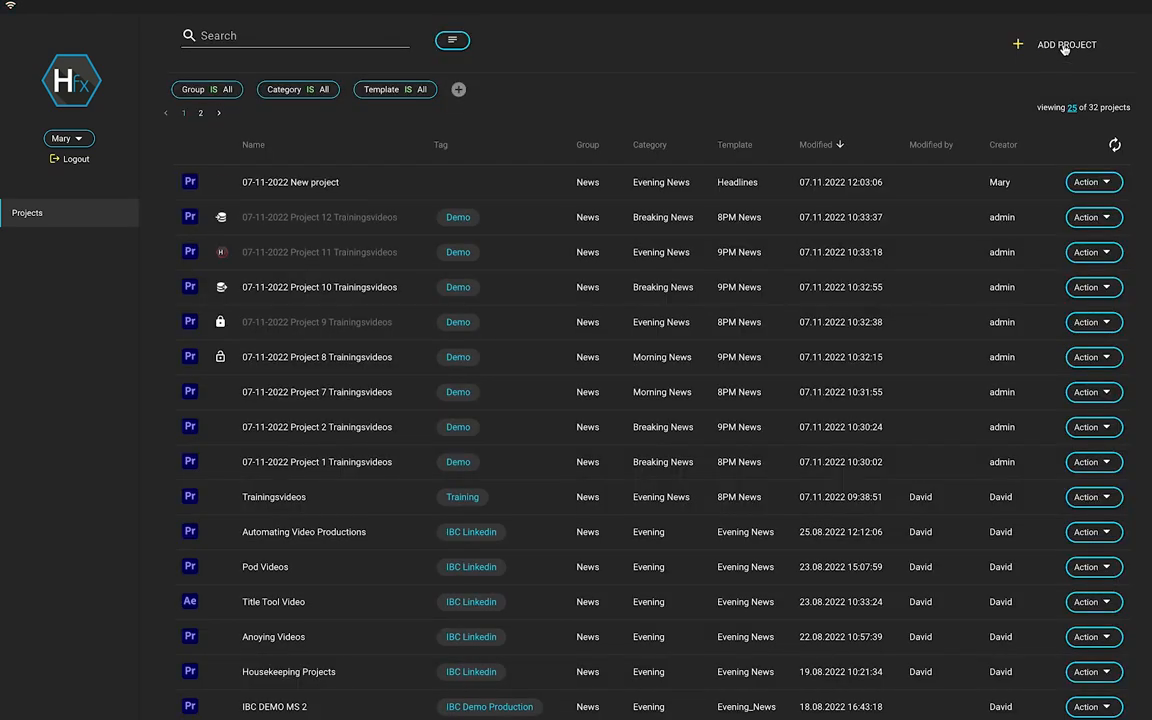
Add a project named 'New Project' with category Evening News and template Headlines.
left_click(1065, 49)
left_click(467, 122)
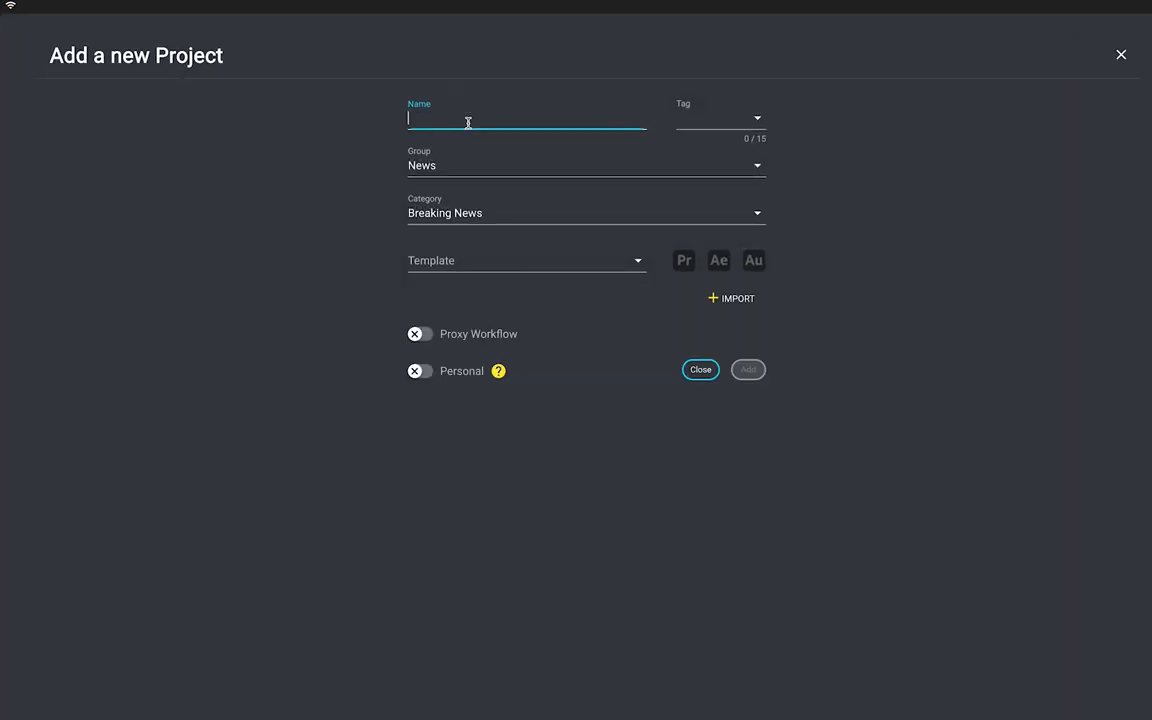
type("Ne")
type("ew Project")
left_click(442, 203)
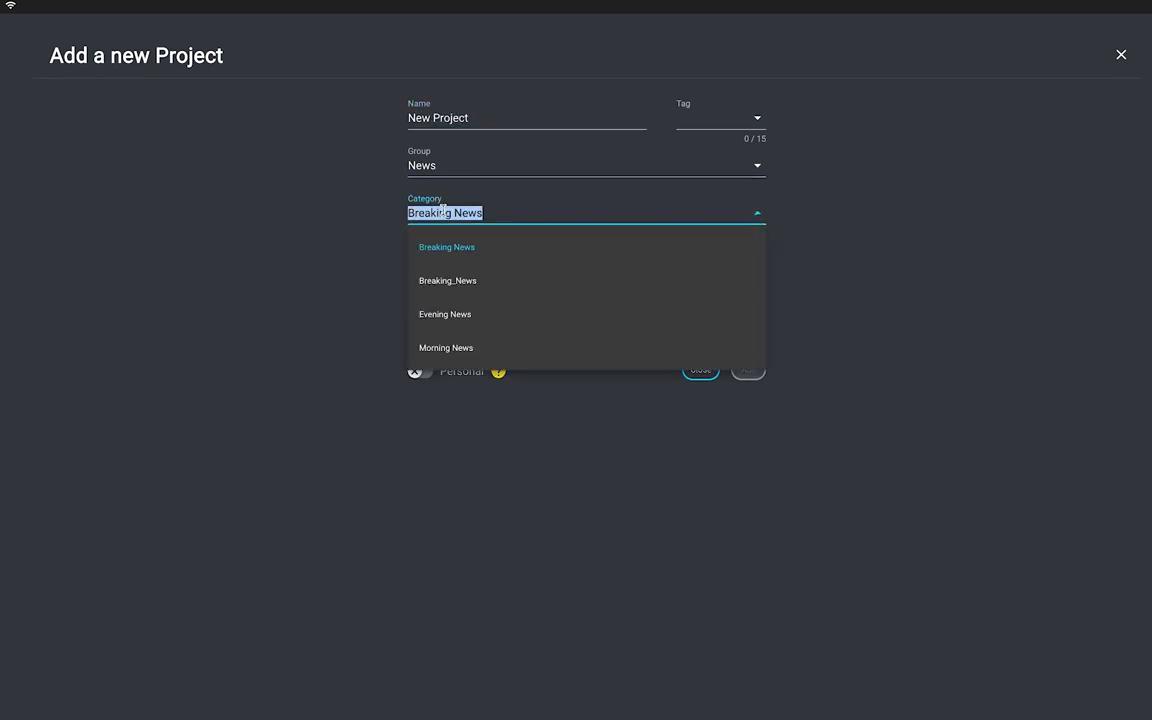
left_click(468, 315)
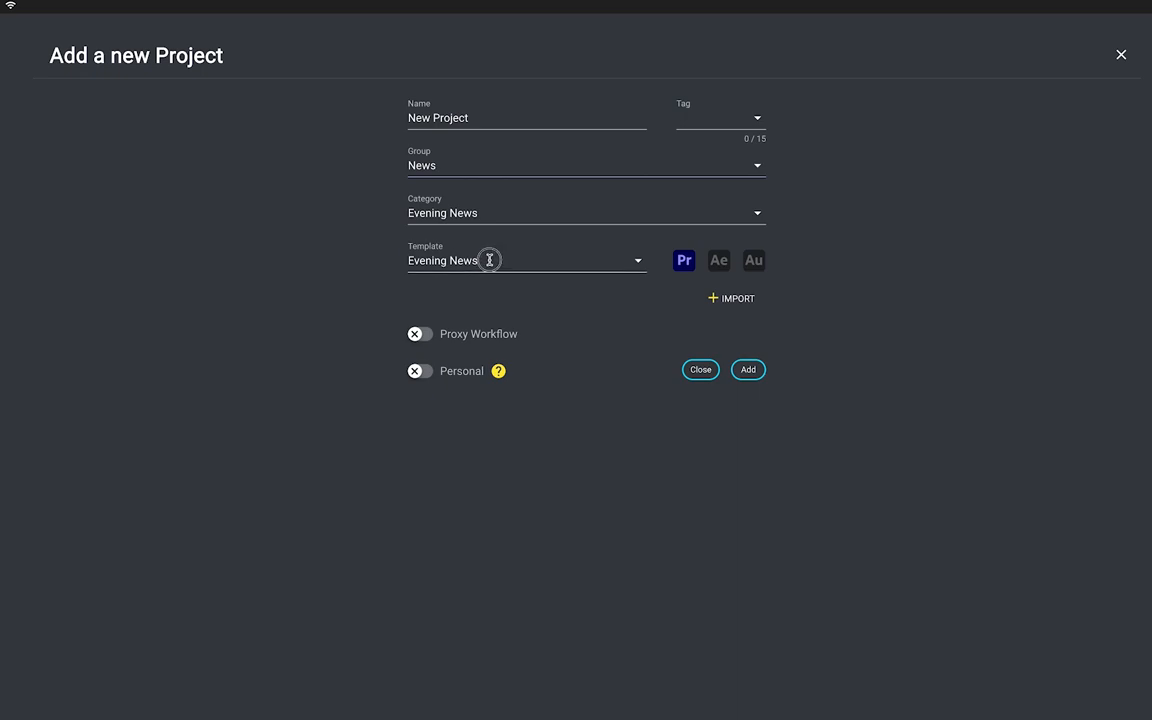
left_click(488, 260)
left_click(481, 327)
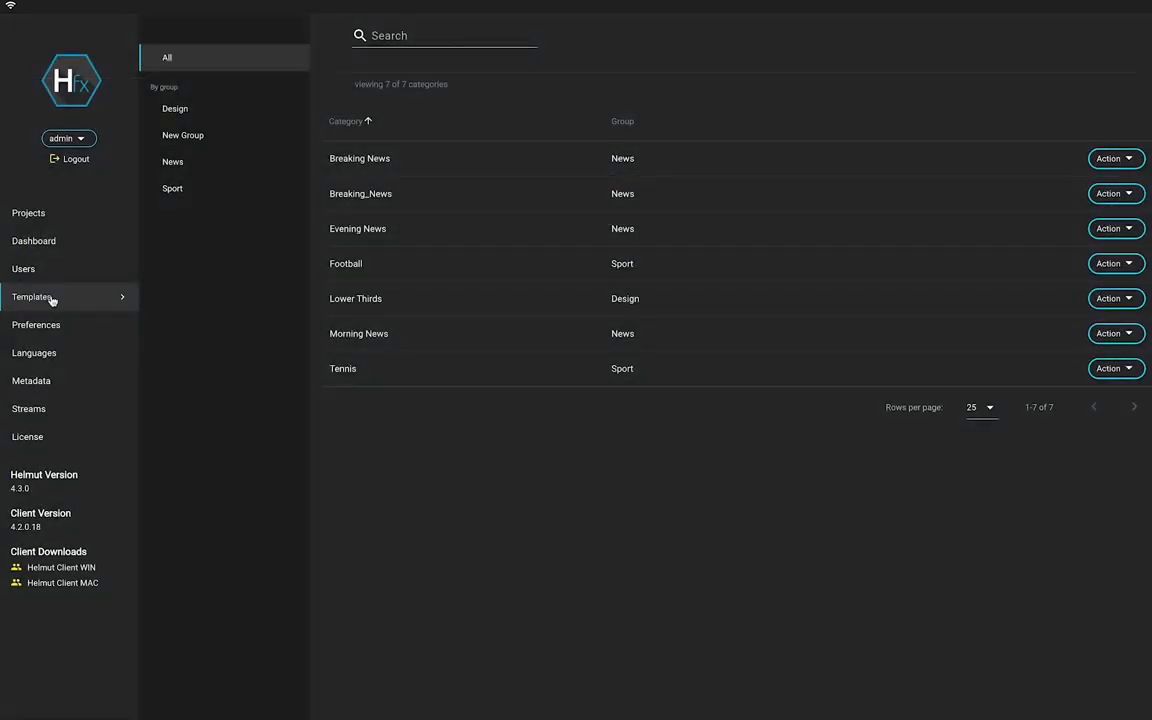
Filter Templates to New Group, add category 'New Category', and open its templates panel.
left_click(51, 298)
left_click(196, 140)
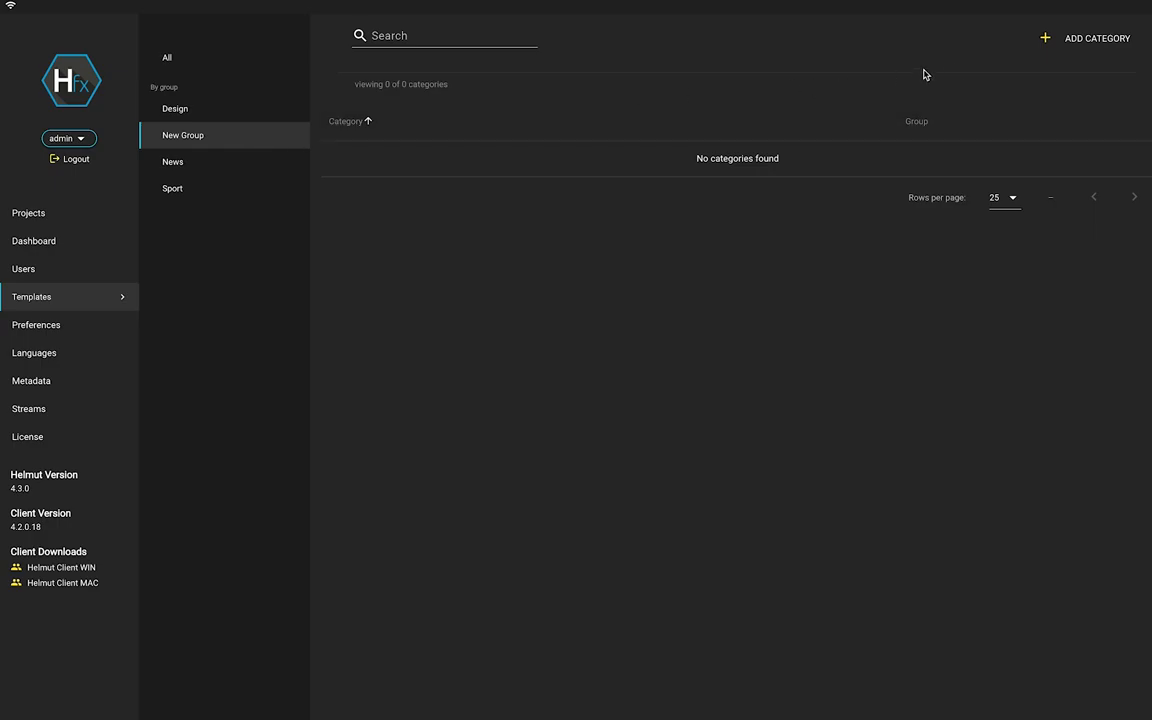
left_click(1091, 44)
type("New Category")
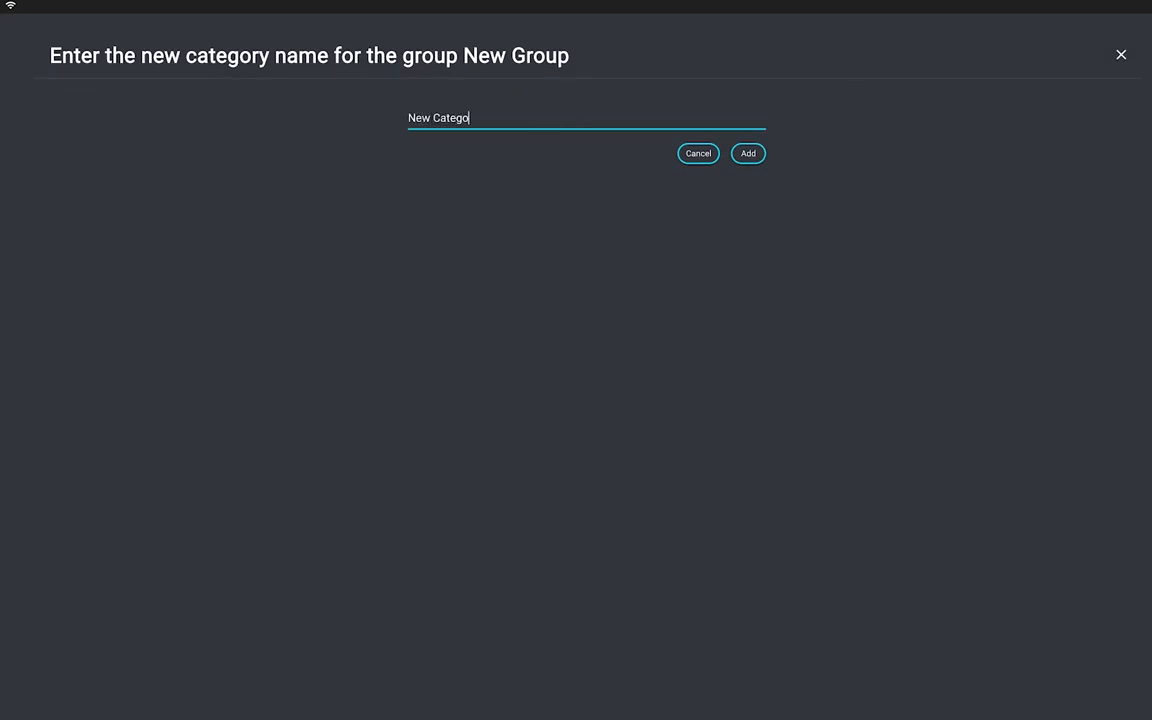
left_click(746, 157)
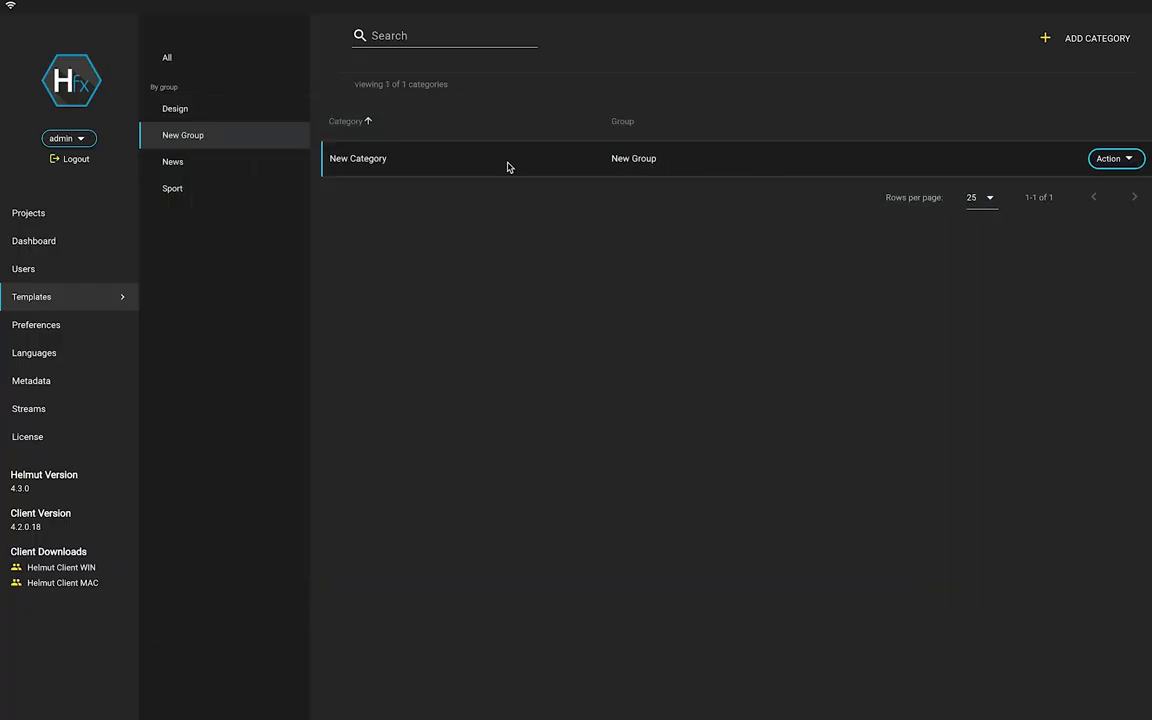
left_click(507, 166)
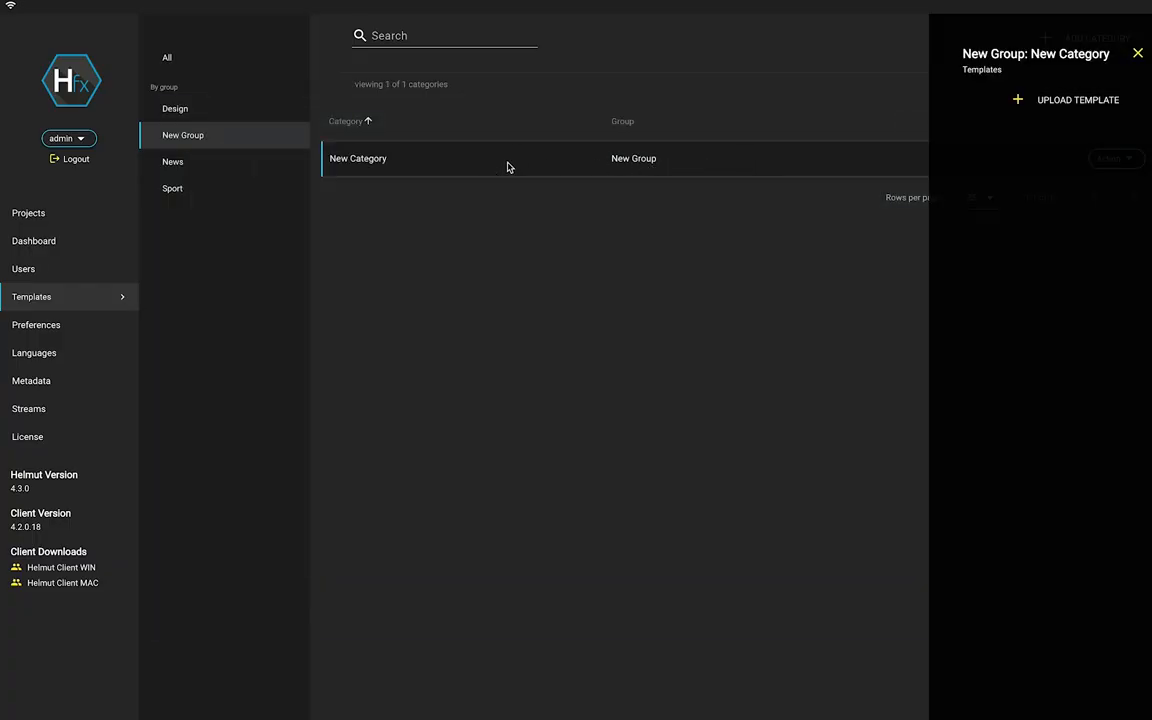
Upload Template.prproj from Documents to New Category and view its uploaded templates.
left_click(1073, 102)
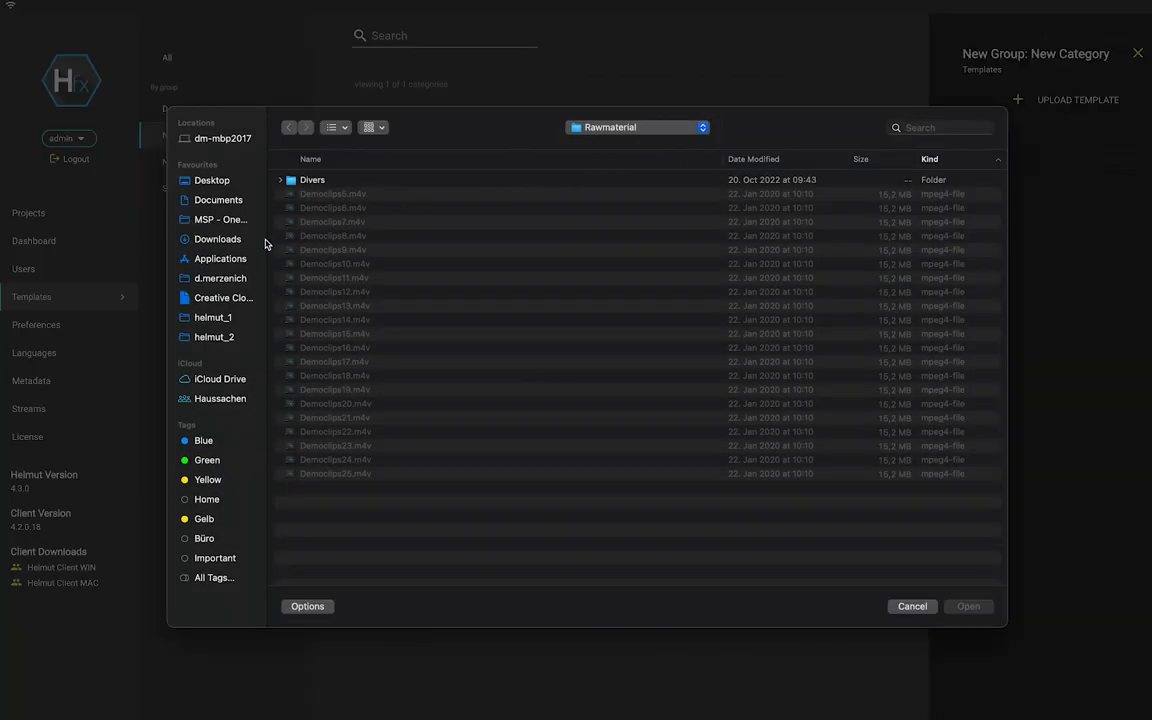
left_click(216, 202)
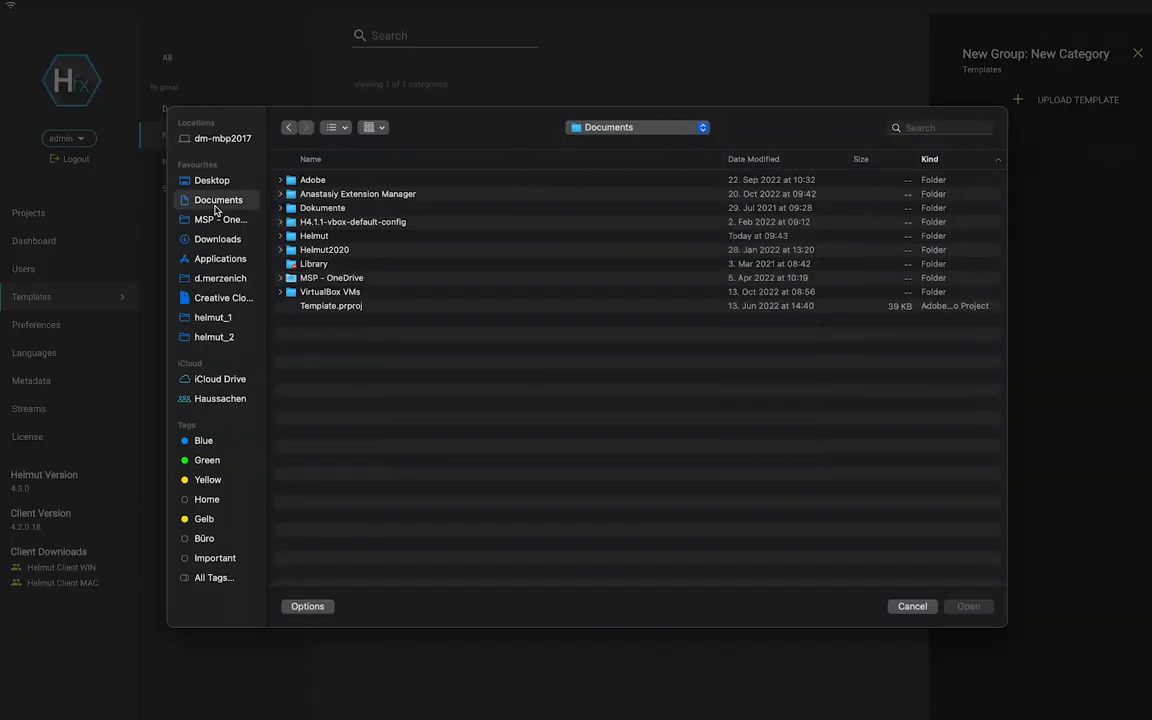
left_click(341, 308)
left_click(966, 606)
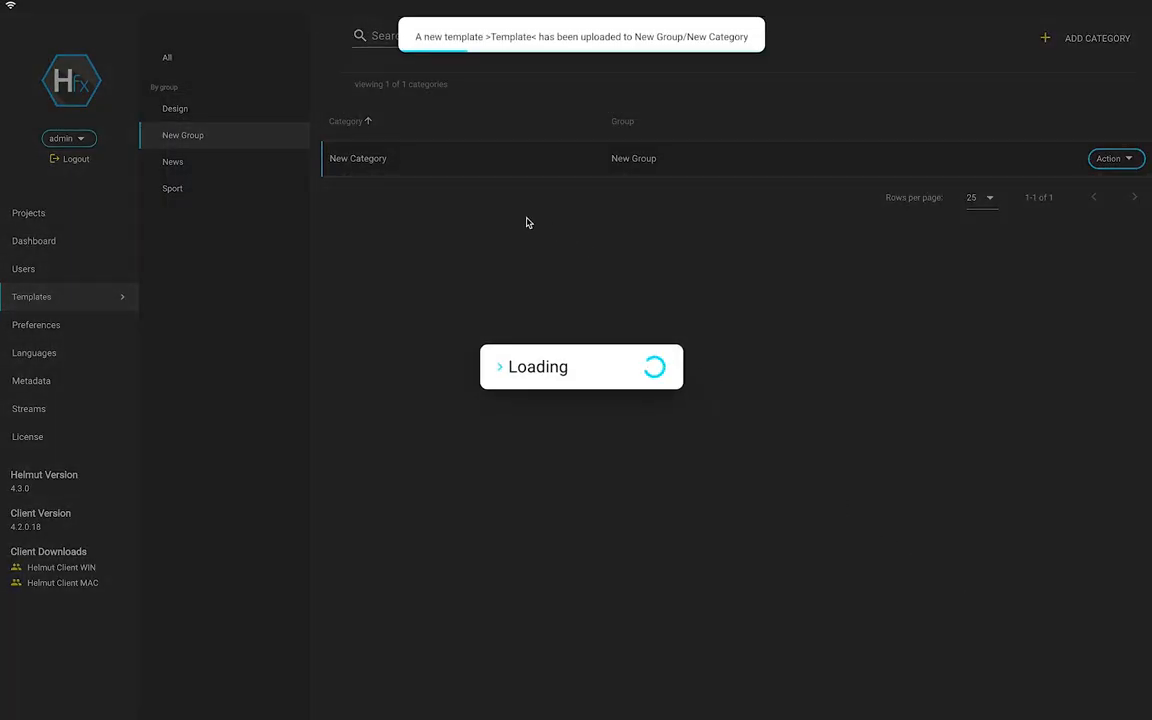
left_click(503, 160)
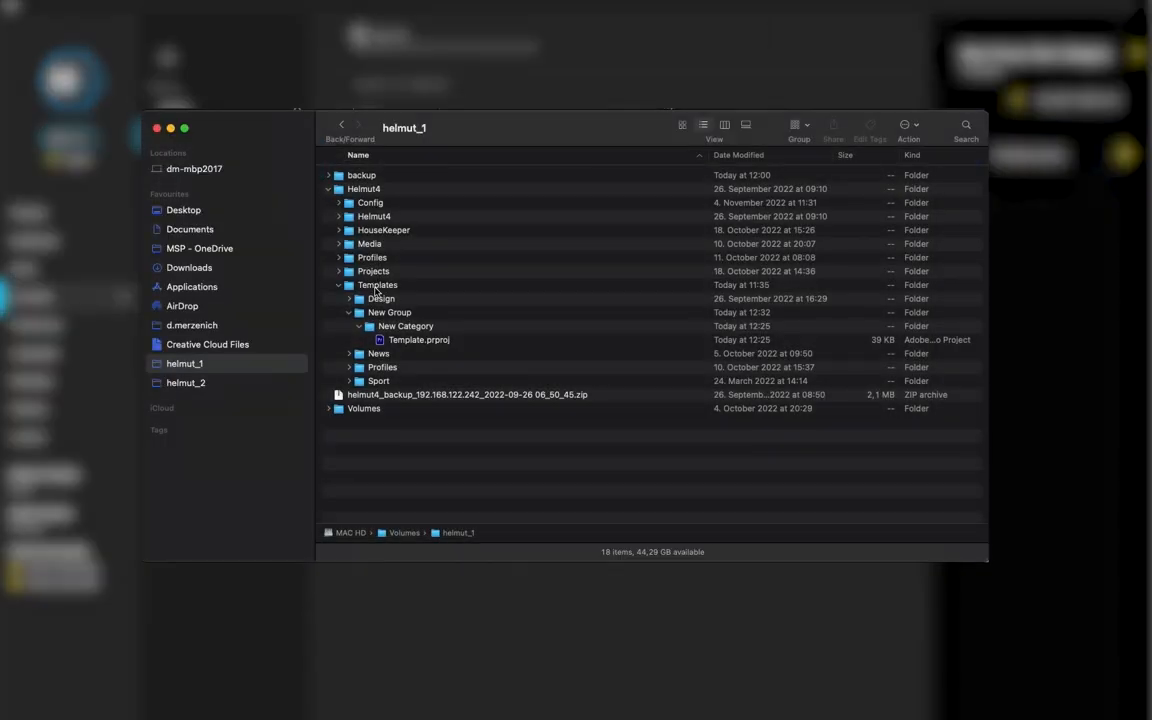
In Finder, create a folder 'New Category 2' inside Templates > Design > New Group.
left_click(378, 286)
left_click(379, 299)
left_click(381, 313)
double_click(381, 313)
right_click(370, 208)
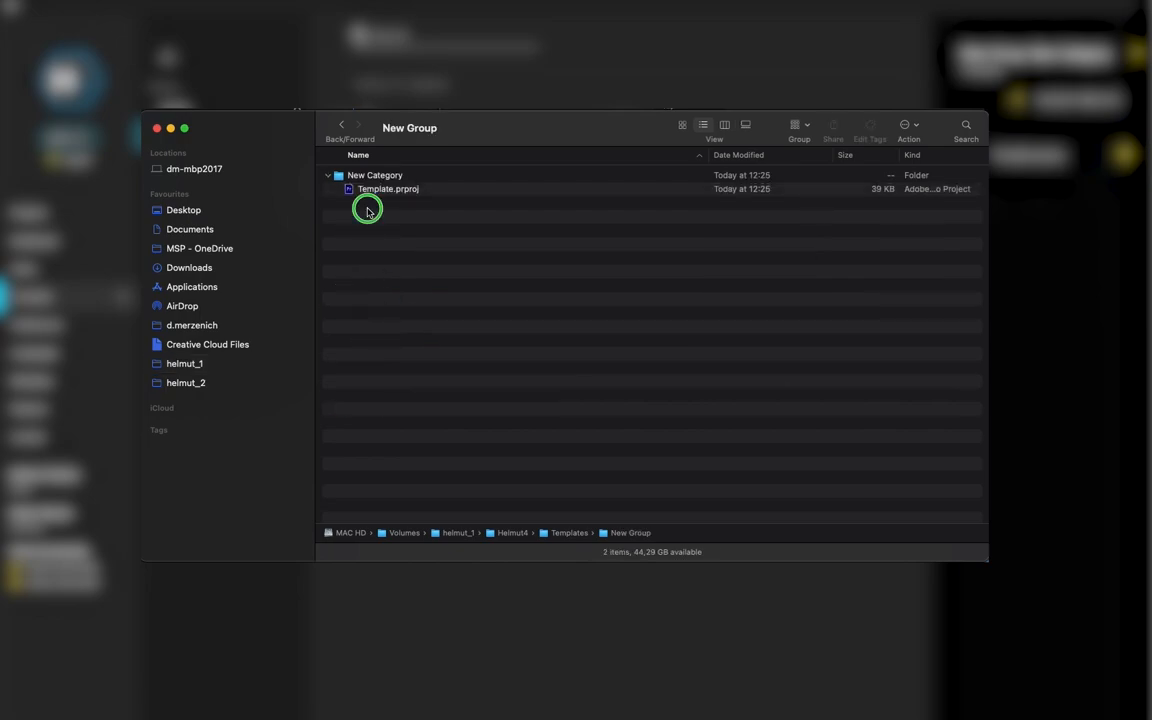
left_click(399, 215)
type("New")
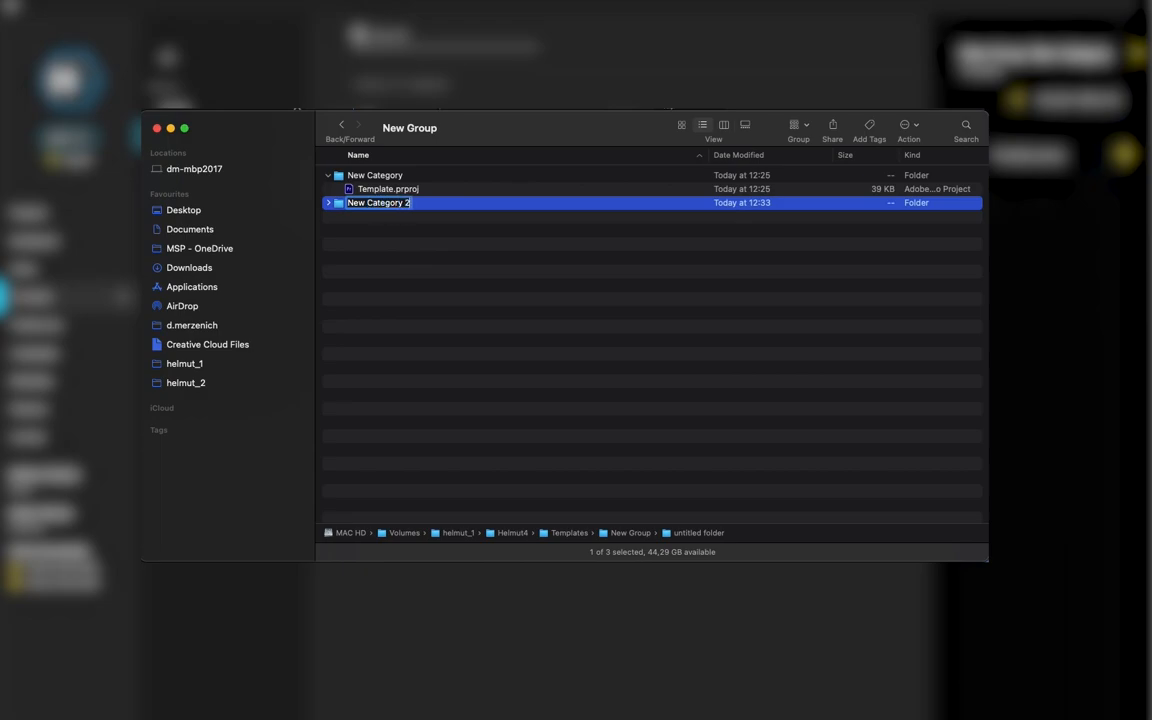
type(" Category 2")
left_click(368, 190)
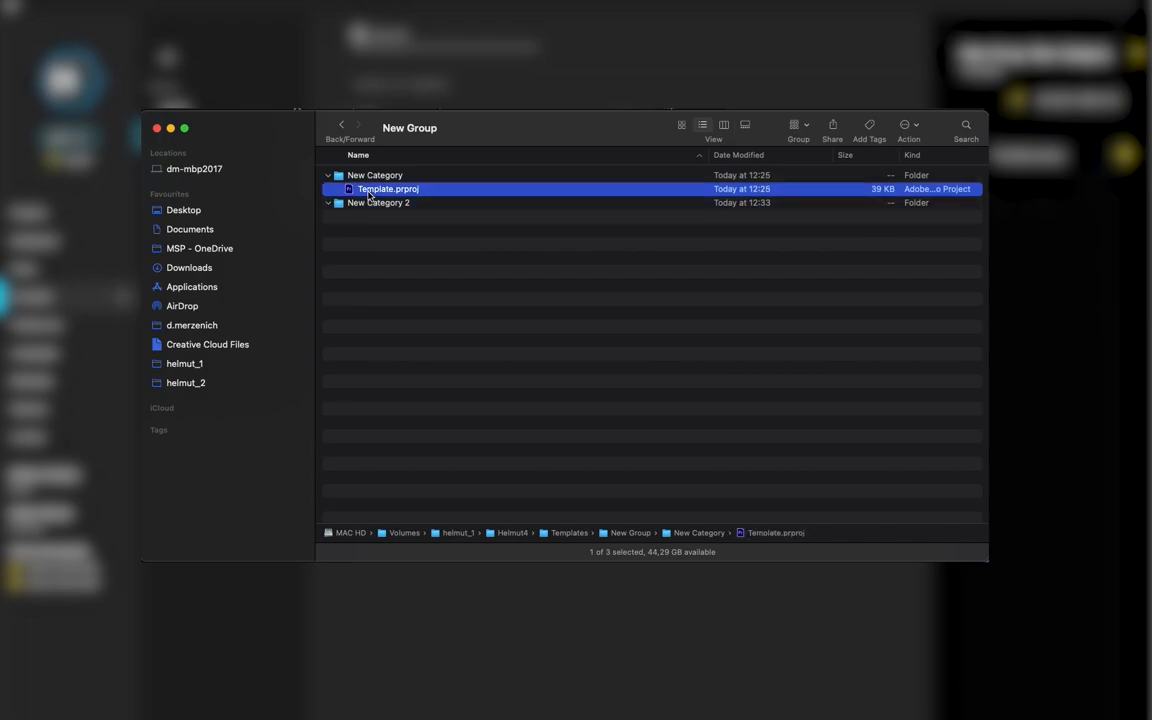
Copy Template.prproj into New Category 2 and rename the copy 'Template 2'.
left_click_drag(368, 196, 346, 216)
left_click(346, 216)
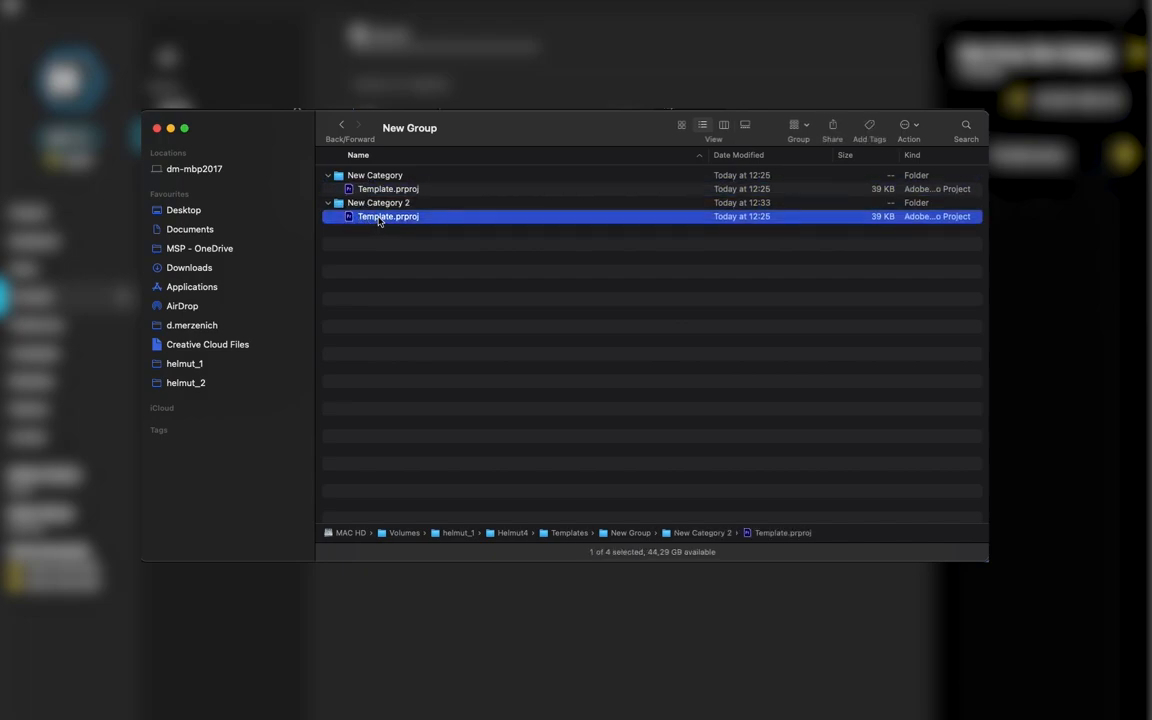
left_click(378, 216)
type("Template 2")
key("Return")
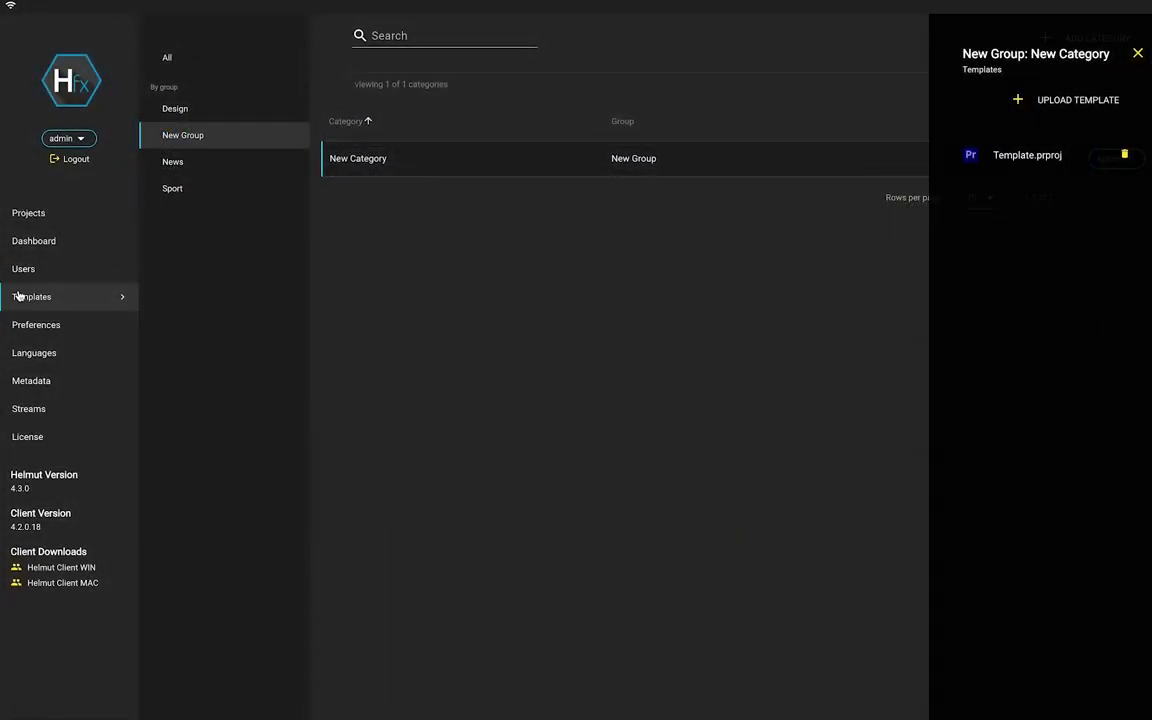
Filter Templates to New Group and view the templates of New Category and New Category 2.
left_click(24, 271)
left_click(31, 295)
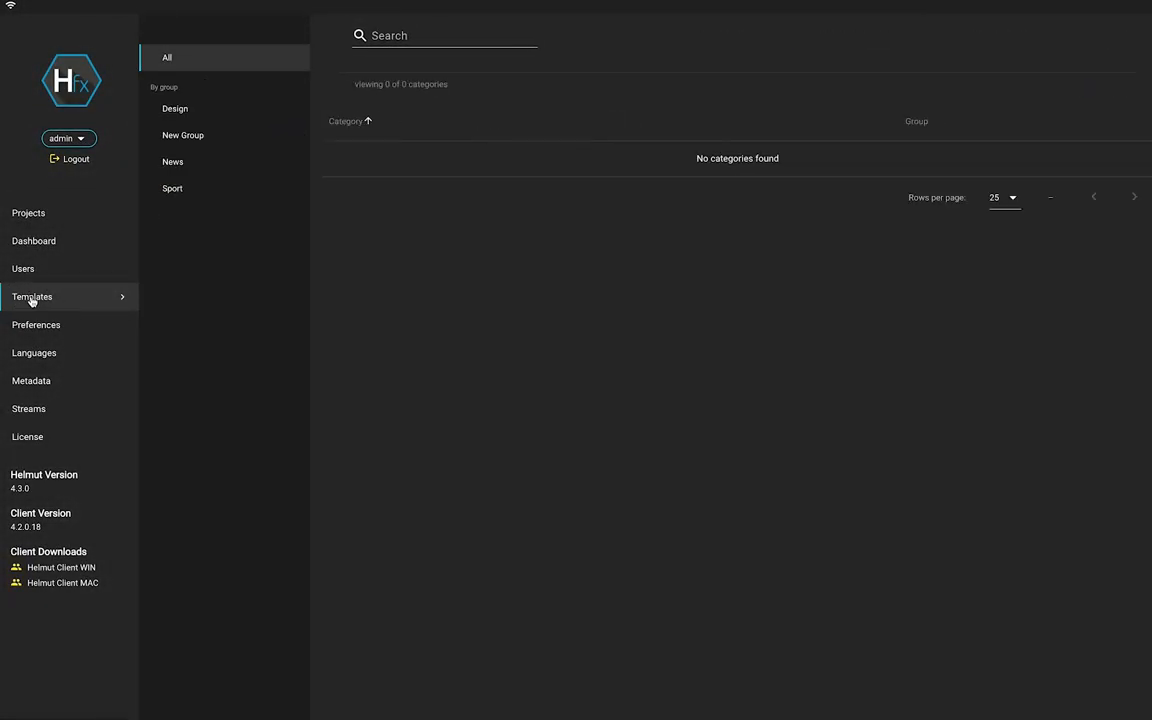
left_click(184, 140)
left_click(443, 170)
left_click(455, 193)
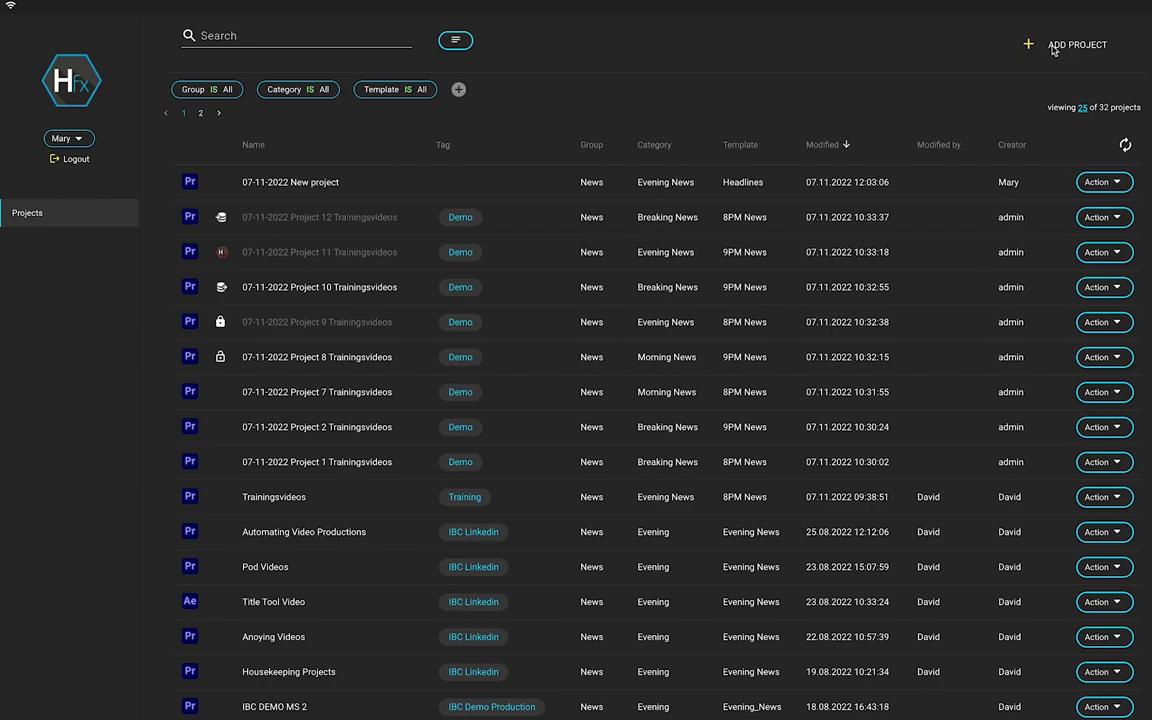
Start a new project with group New Group, category New Category 2 and template Template 2.
left_click(1040, 46)
left_click(469, 164)
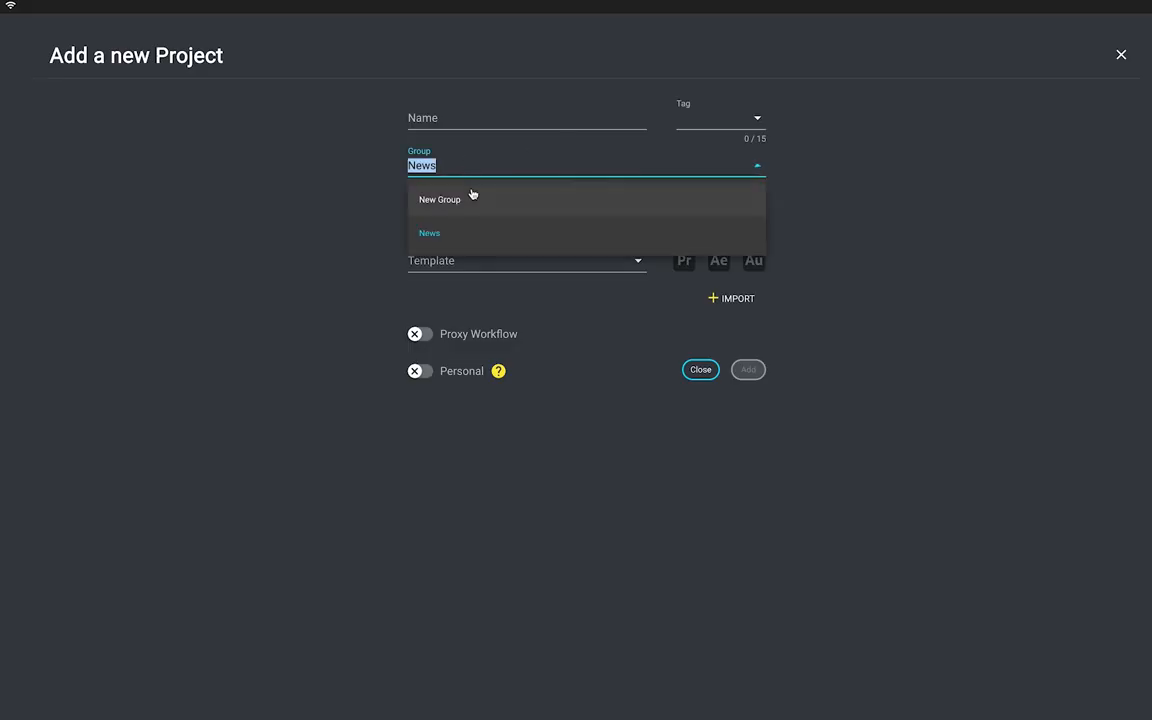
left_click(471, 195)
left_click(485, 213)
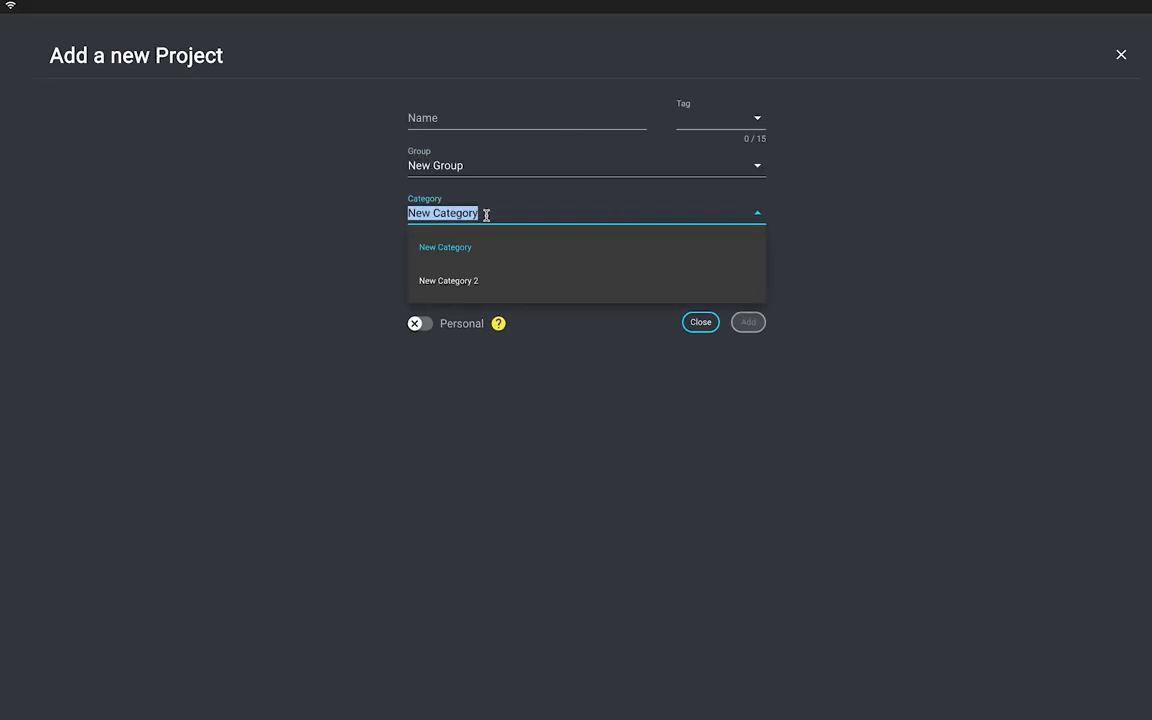
left_click(486, 280)
left_click(487, 259)
left_click(489, 290)
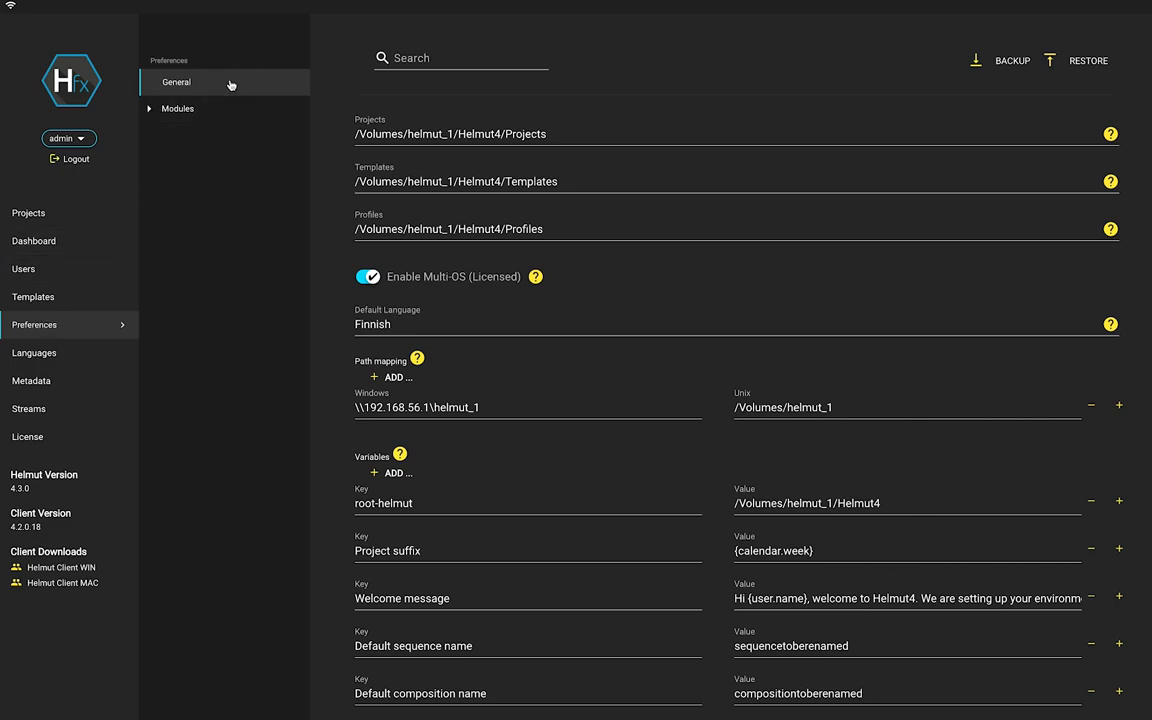
Expand the Modules list to show Flow, QScan and ActiveDirectory, and review the General variables.
left_click(150, 110)
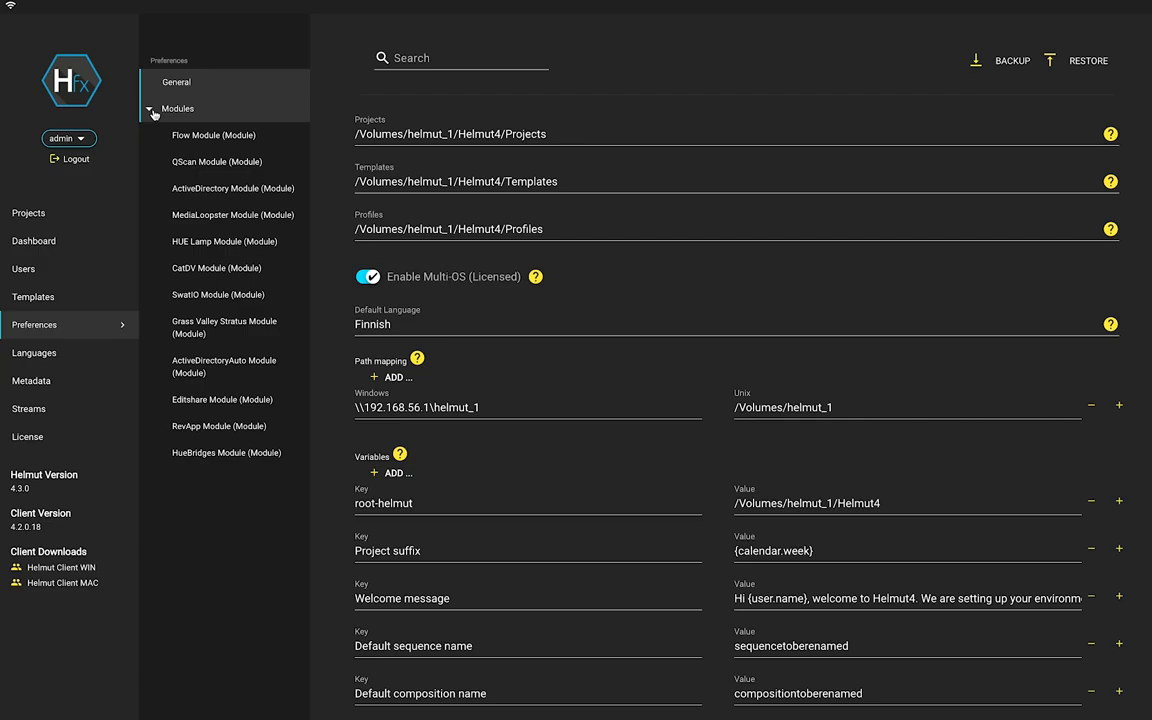
scroll(590, 300, "down", 5)
scroll(586, 306, "down", 2)
scroll(587, 310, "down", 2)
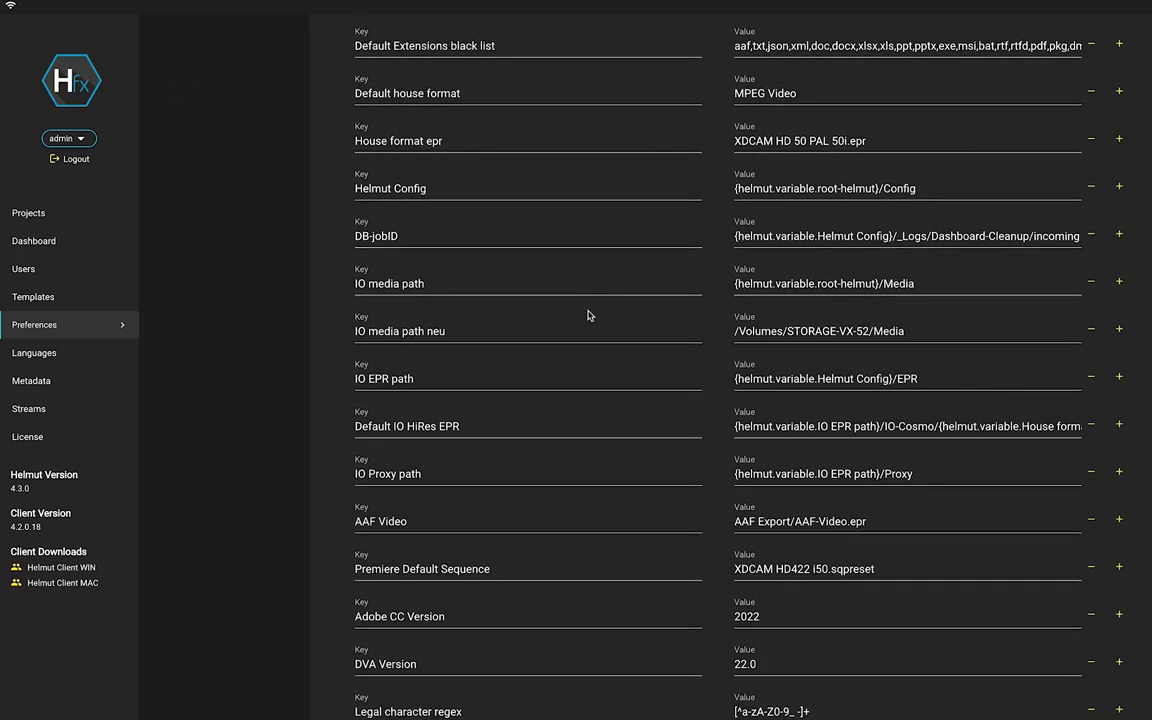
scroll(588, 316, "up", 10)
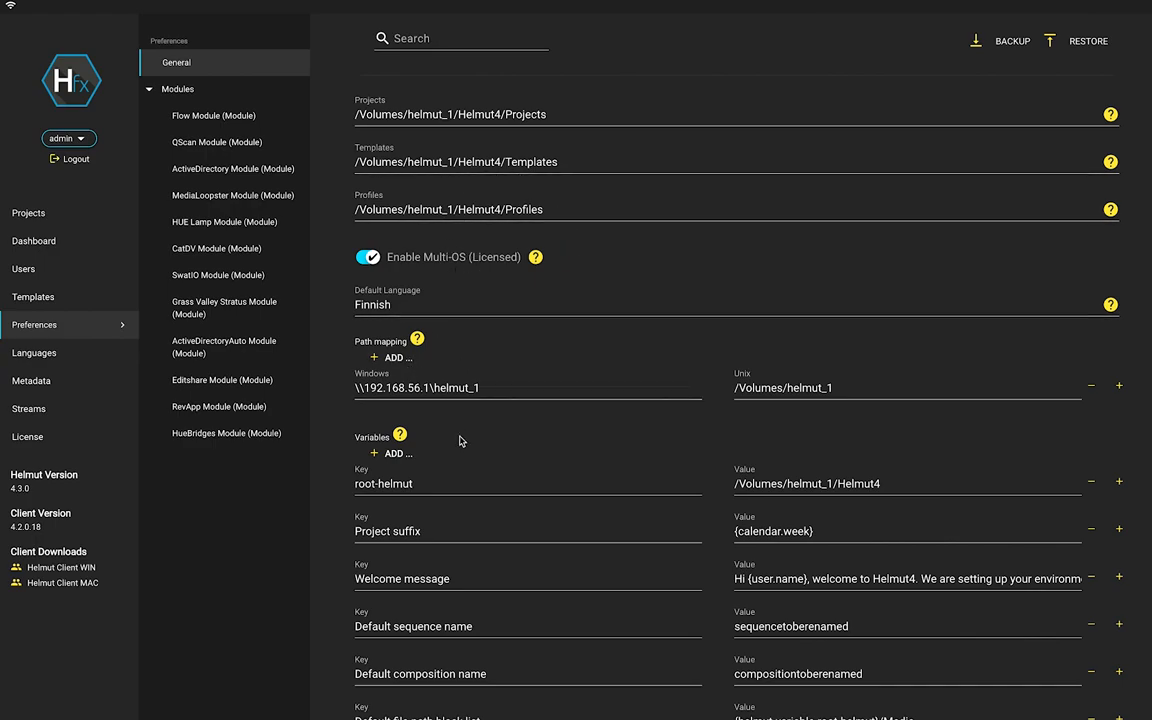
scroll(420, 447, "up", 1)
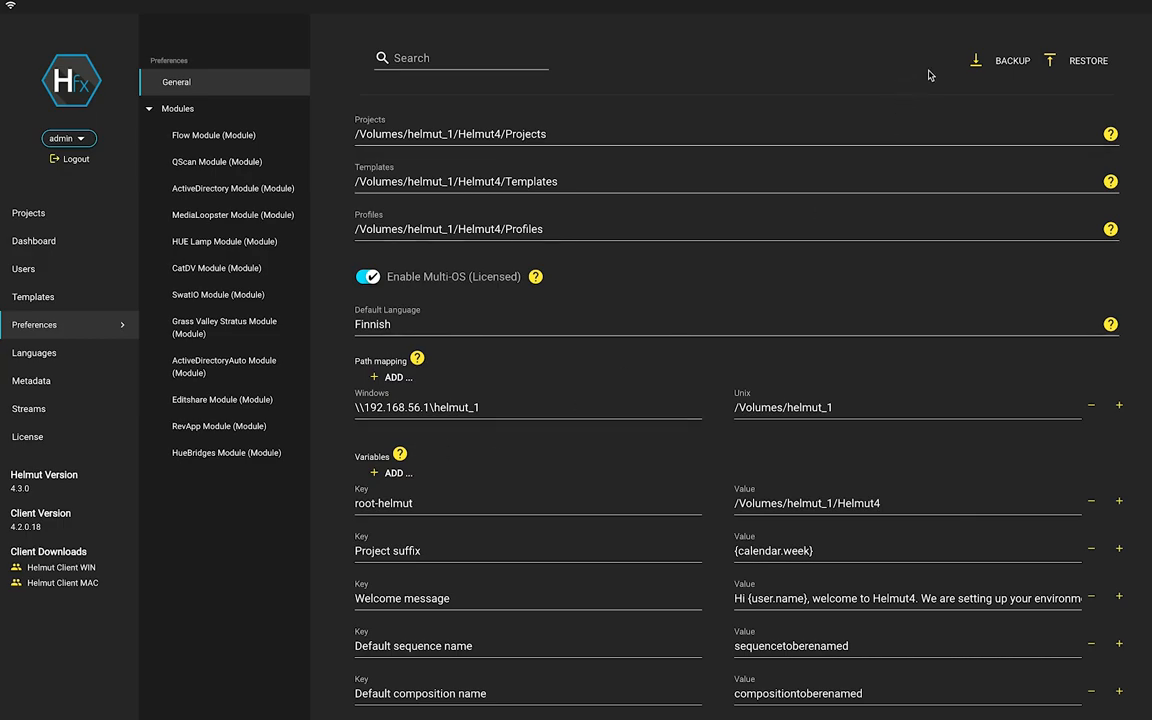
Create a full backup with every section from Projects through License switched on.
left_click(1004, 66)
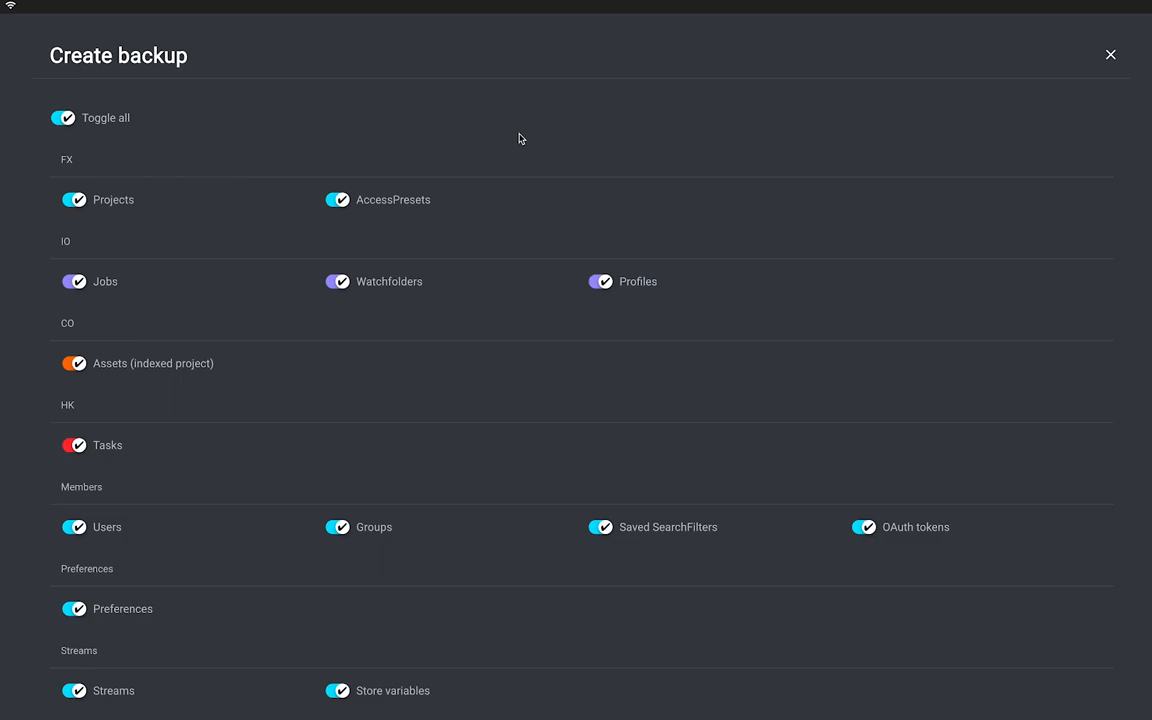
scroll(519, 139, "down", 4)
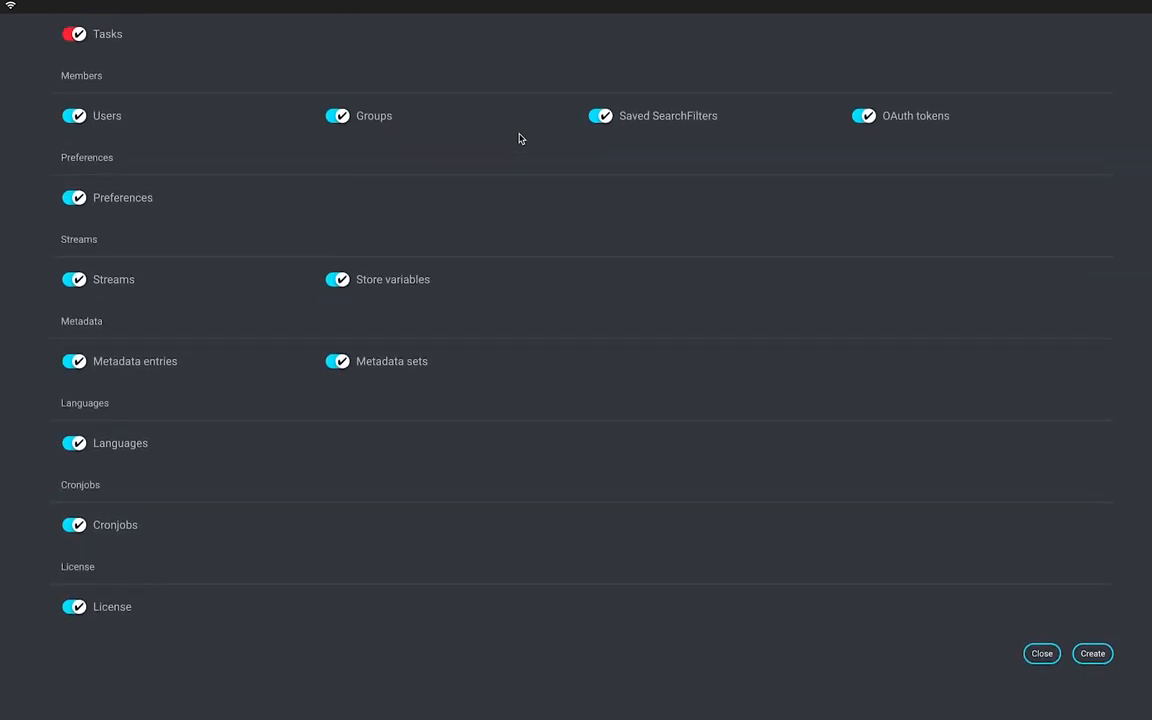
scroll(519, 139, "up", 4)
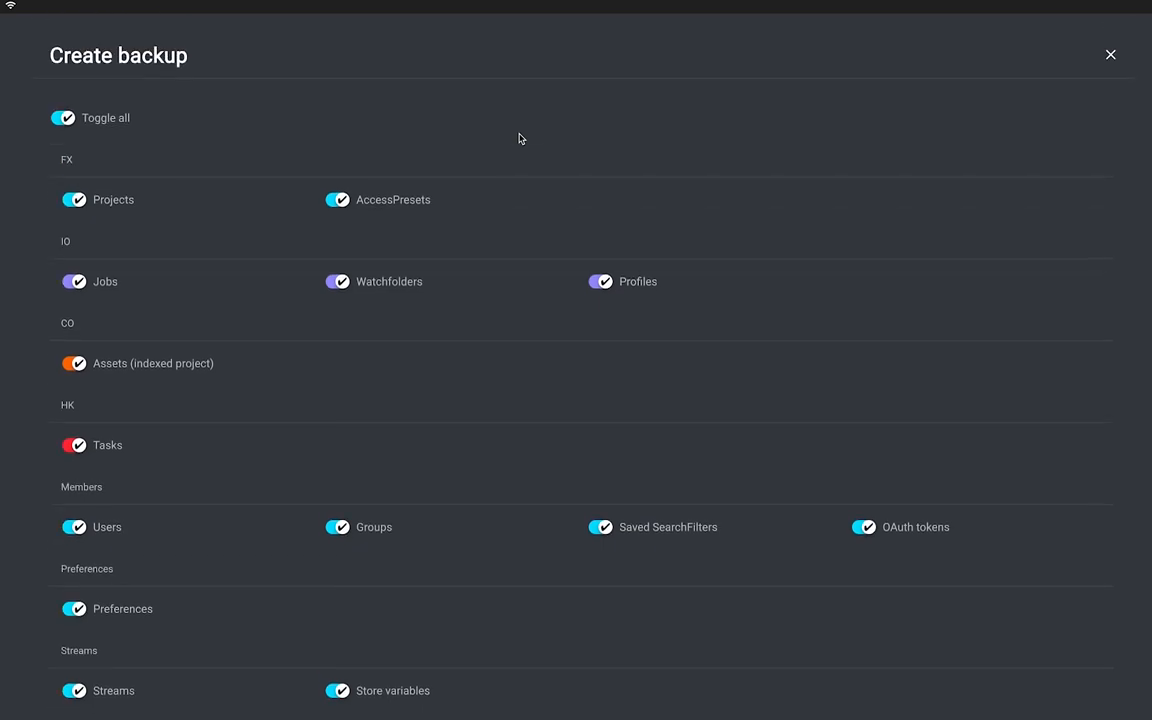
left_click(60, 119)
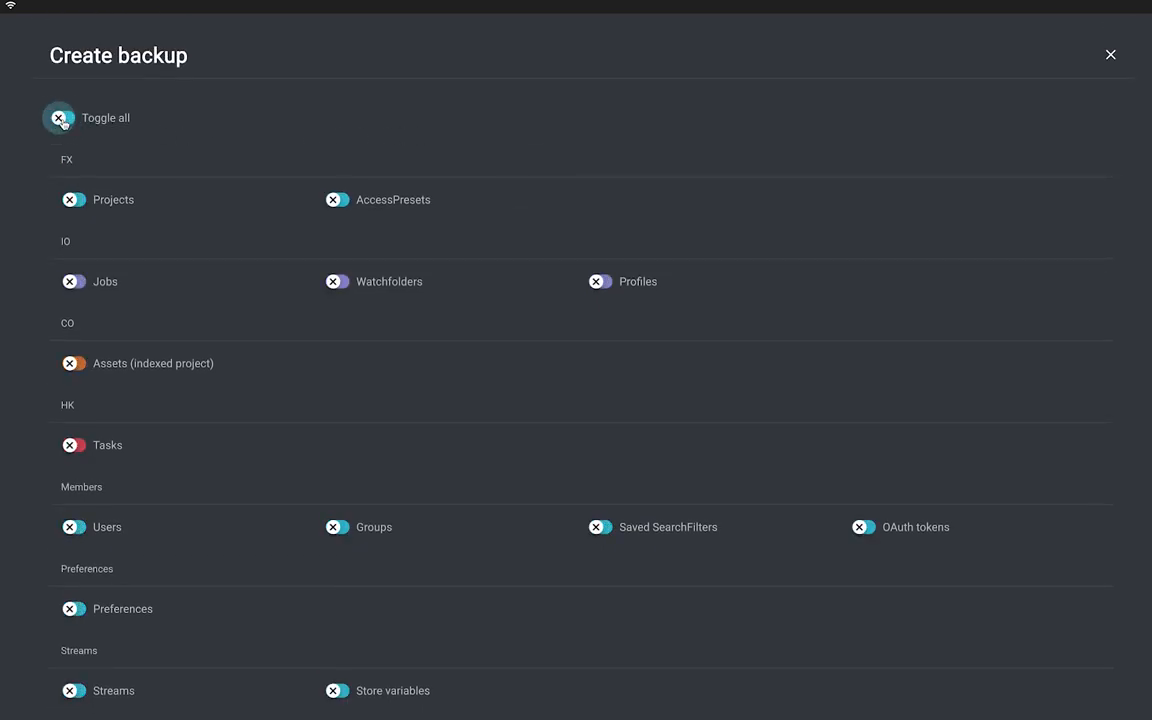
left_click(60, 119)
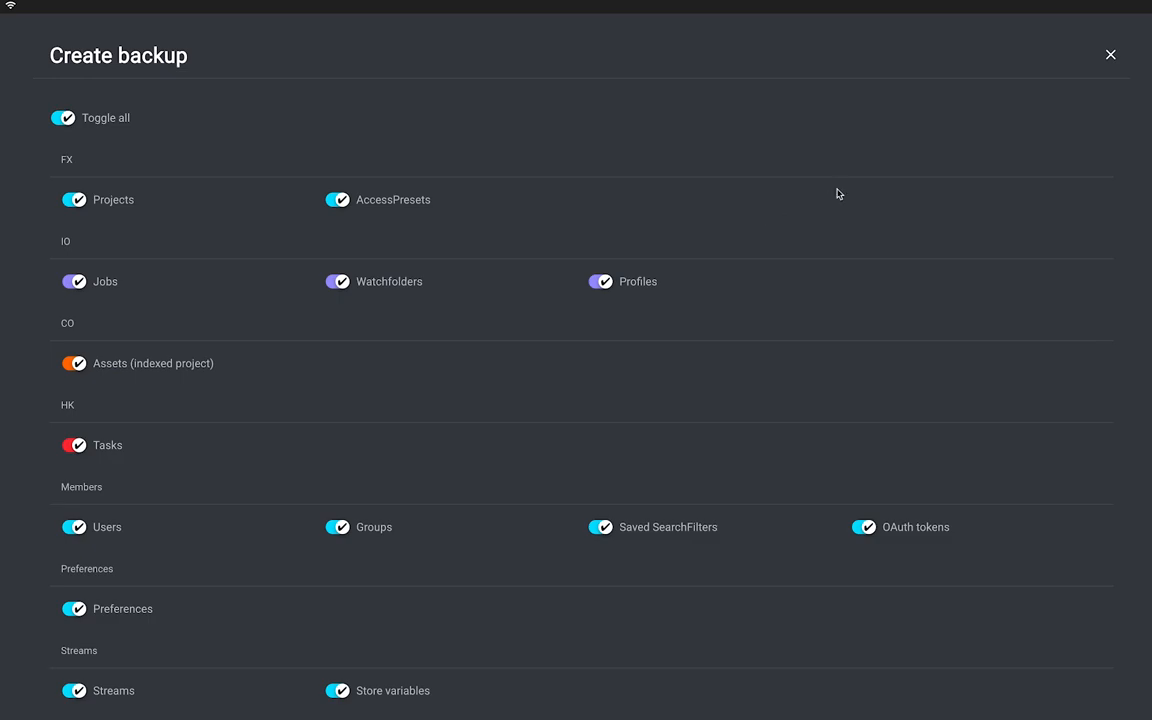
scroll(834, 215, "down", 3)
scroll(834, 219, "down", 2)
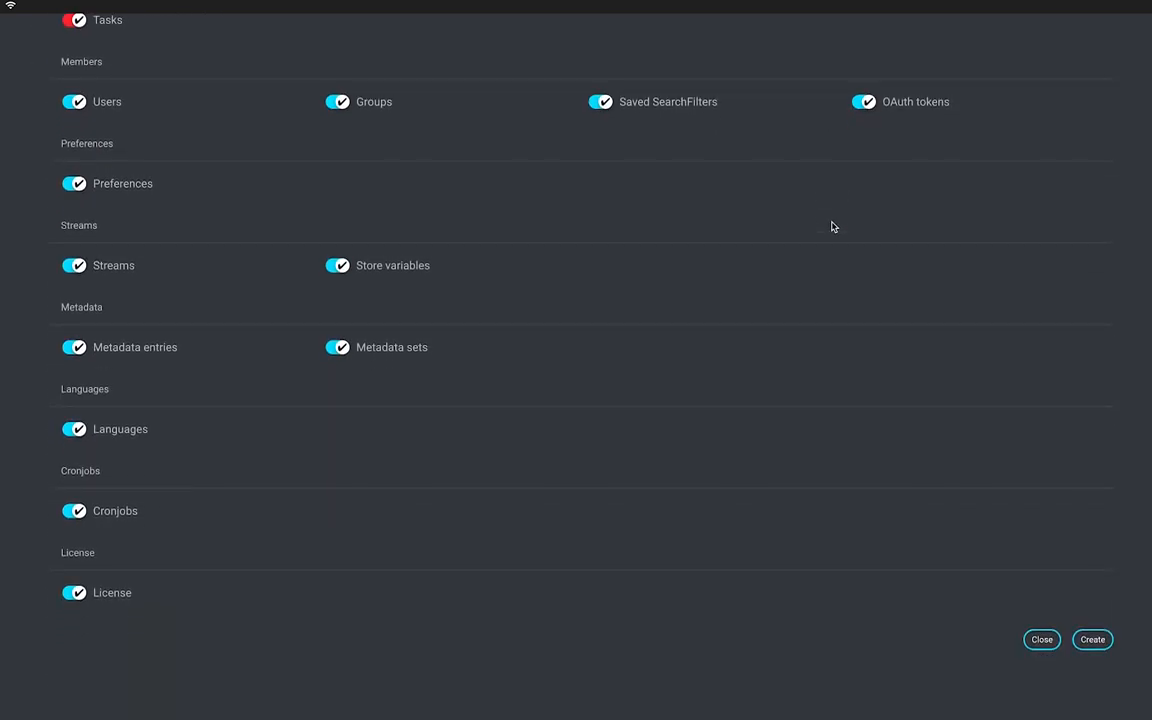
left_click(1083, 640)
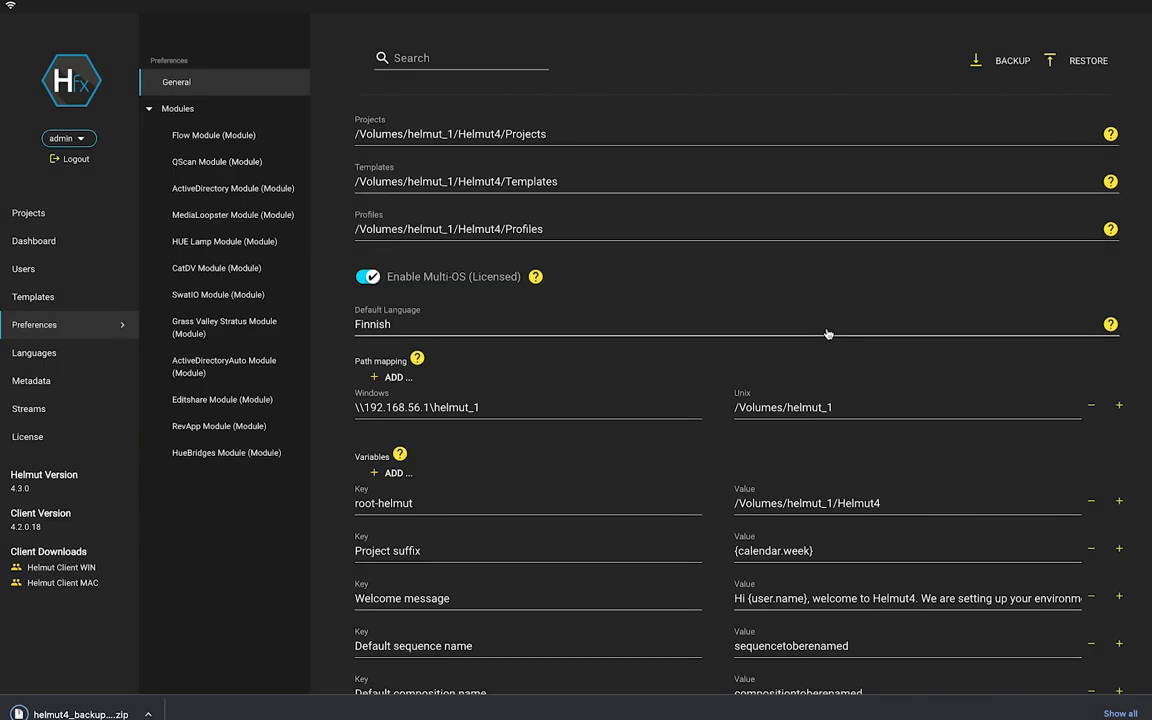
Pick the 2022-11-07 helmut4 backup zip from Downloads to restore, then decline the confirmation.
left_click(1089, 61)
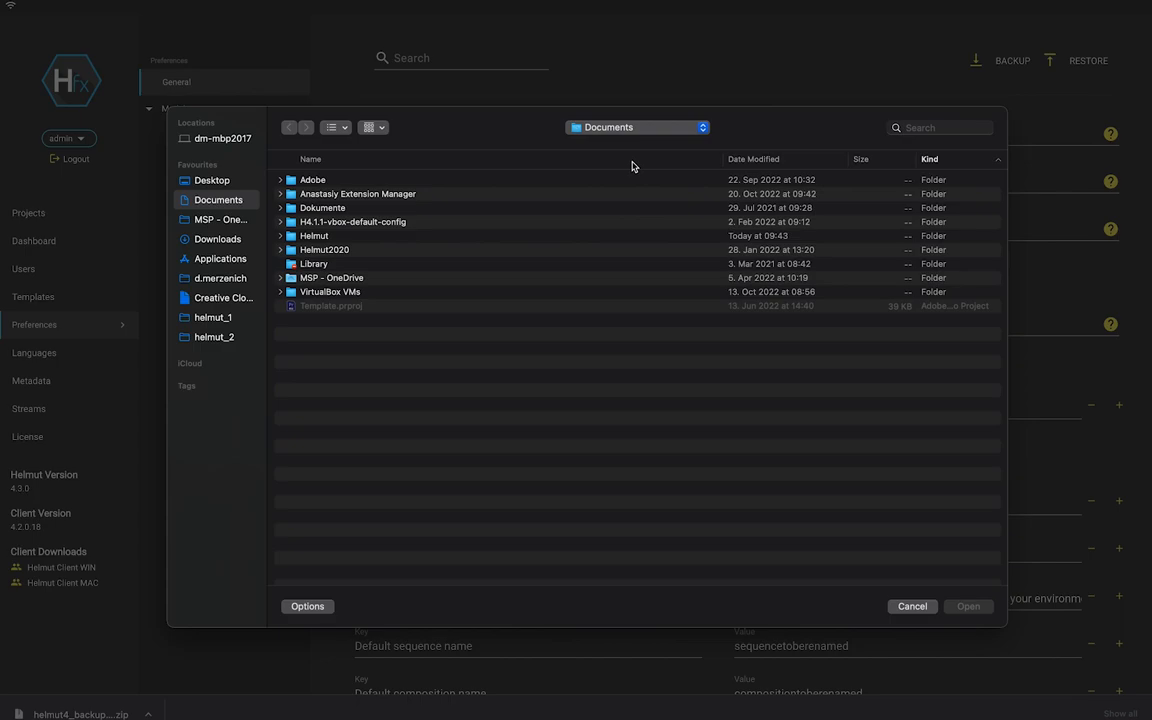
left_click(215, 238)
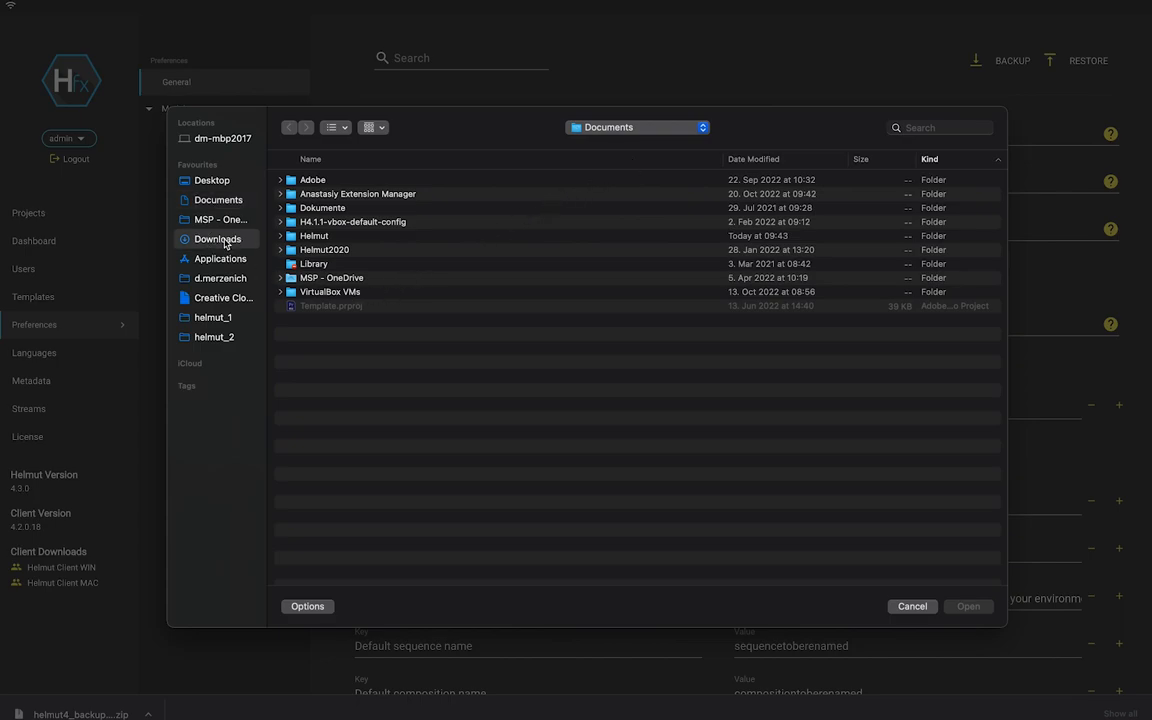
scroll(375, 396, "down", 3)
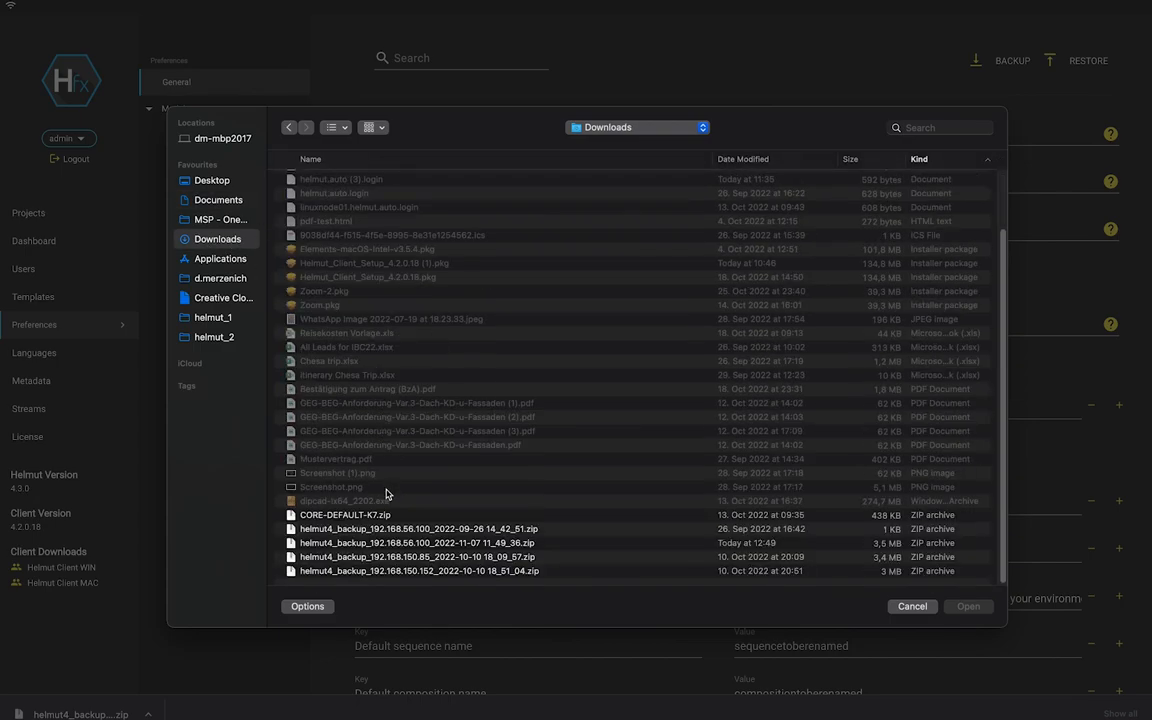
left_click(366, 570)
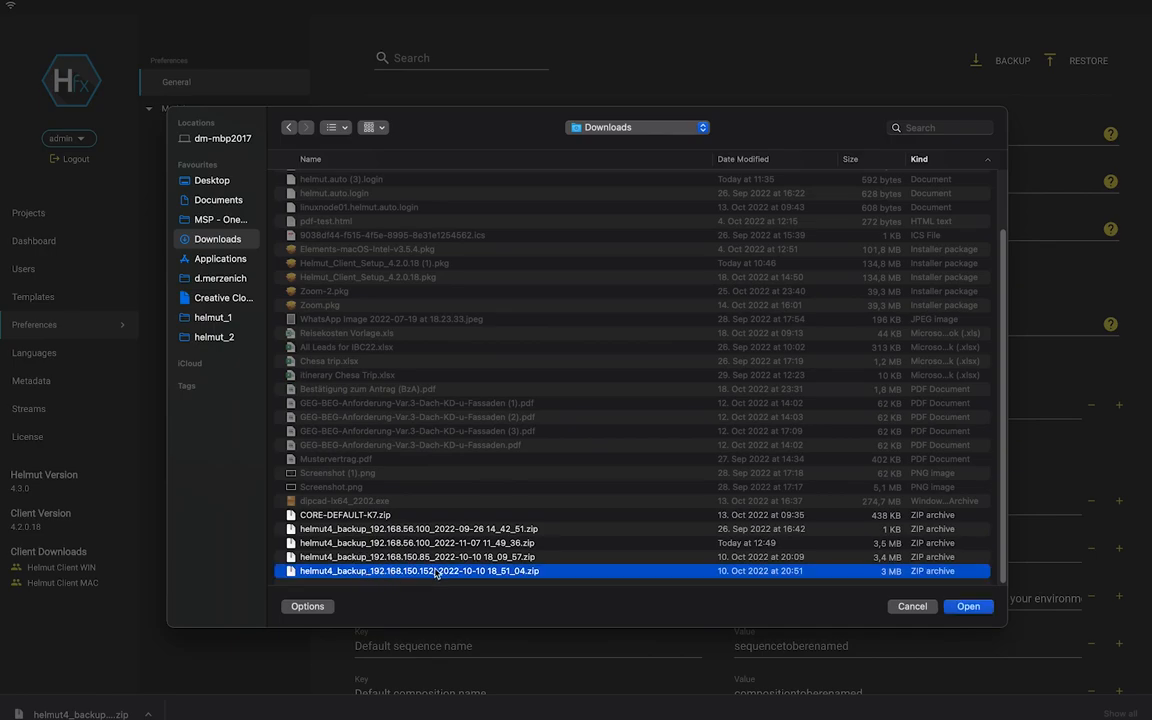
left_click(591, 546)
double_click(591, 546)
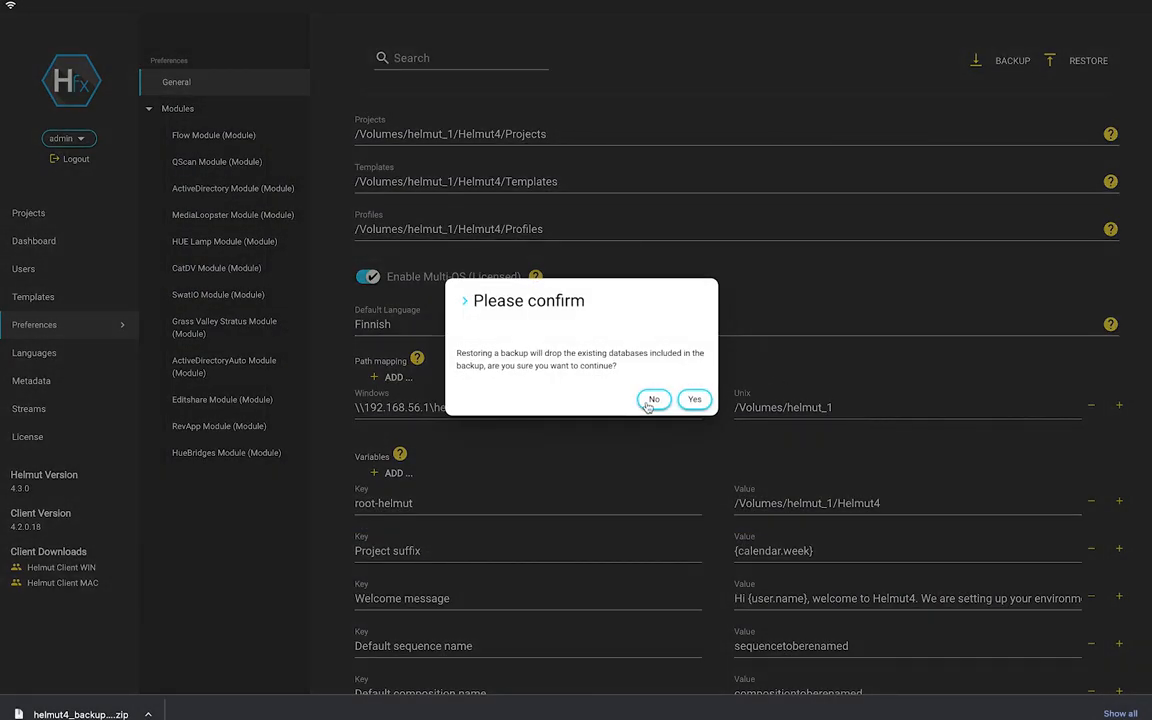
left_click(654, 402)
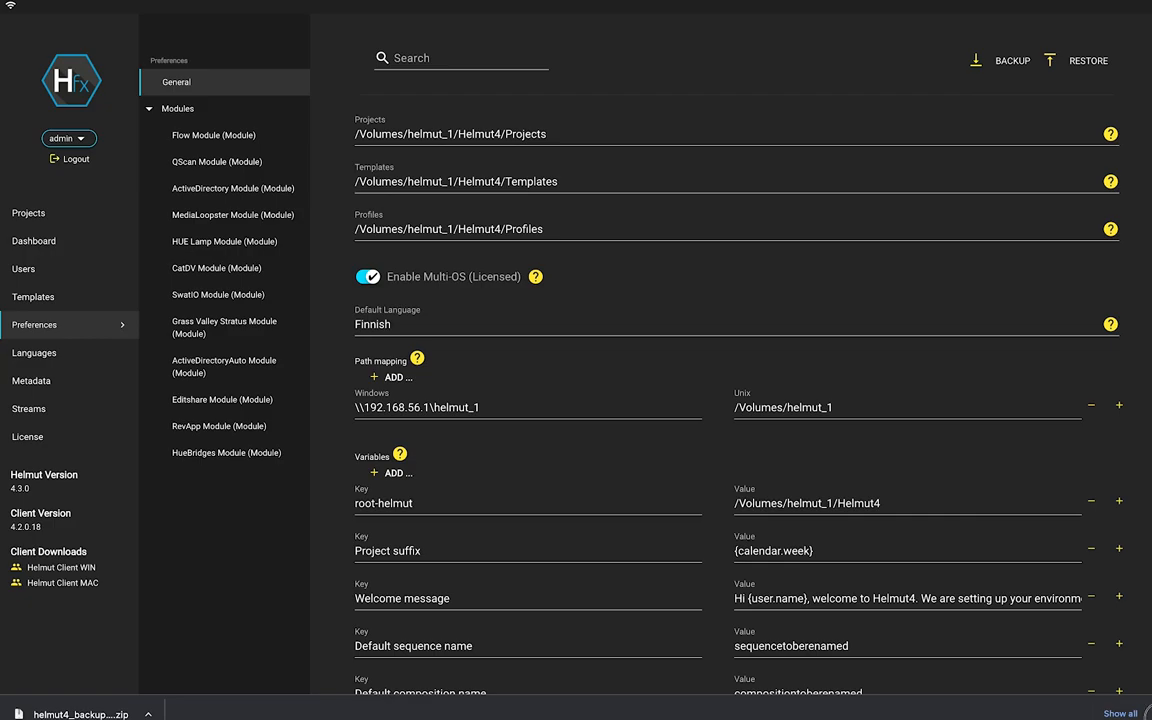
triple_click(603, 138)
triple_click(609, 178)
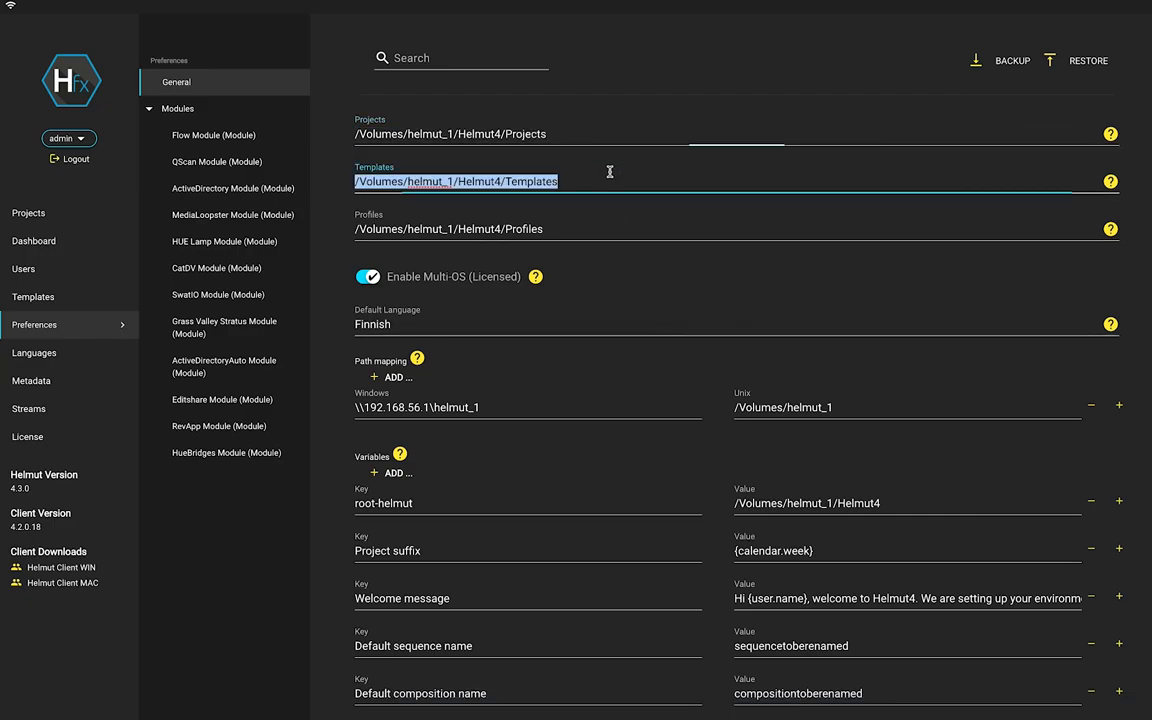
triple_click(605, 228)
left_click(615, 276)
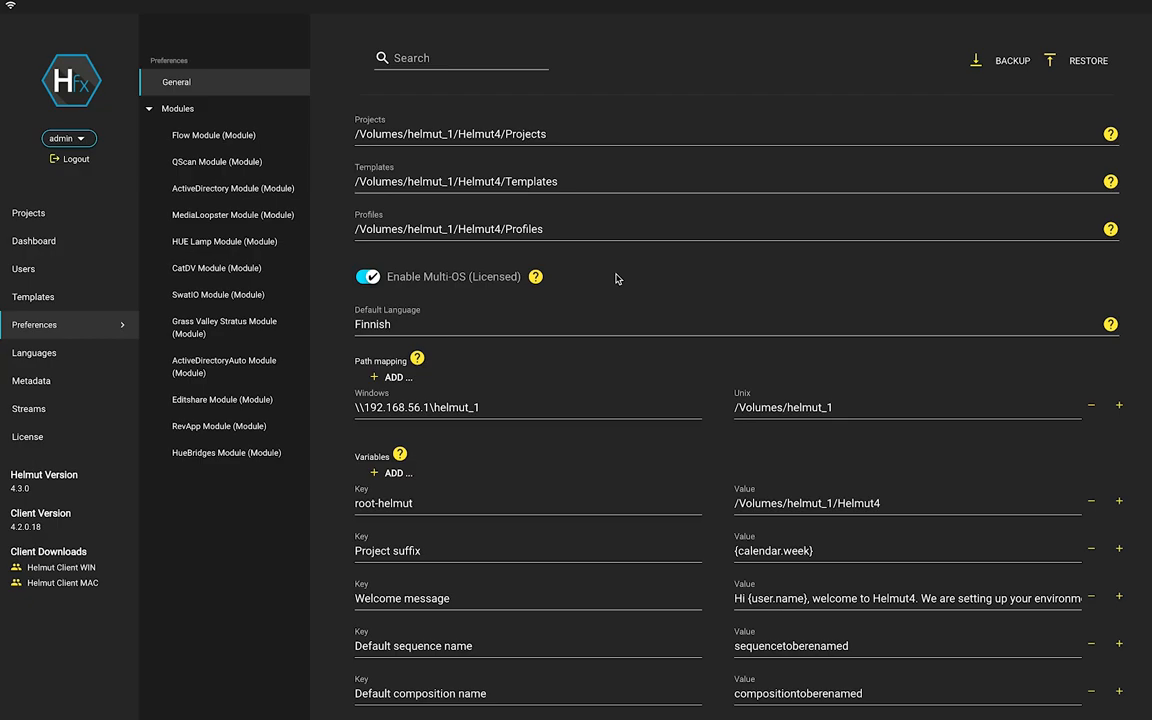
left_click(370, 278)
left_click(372, 279)
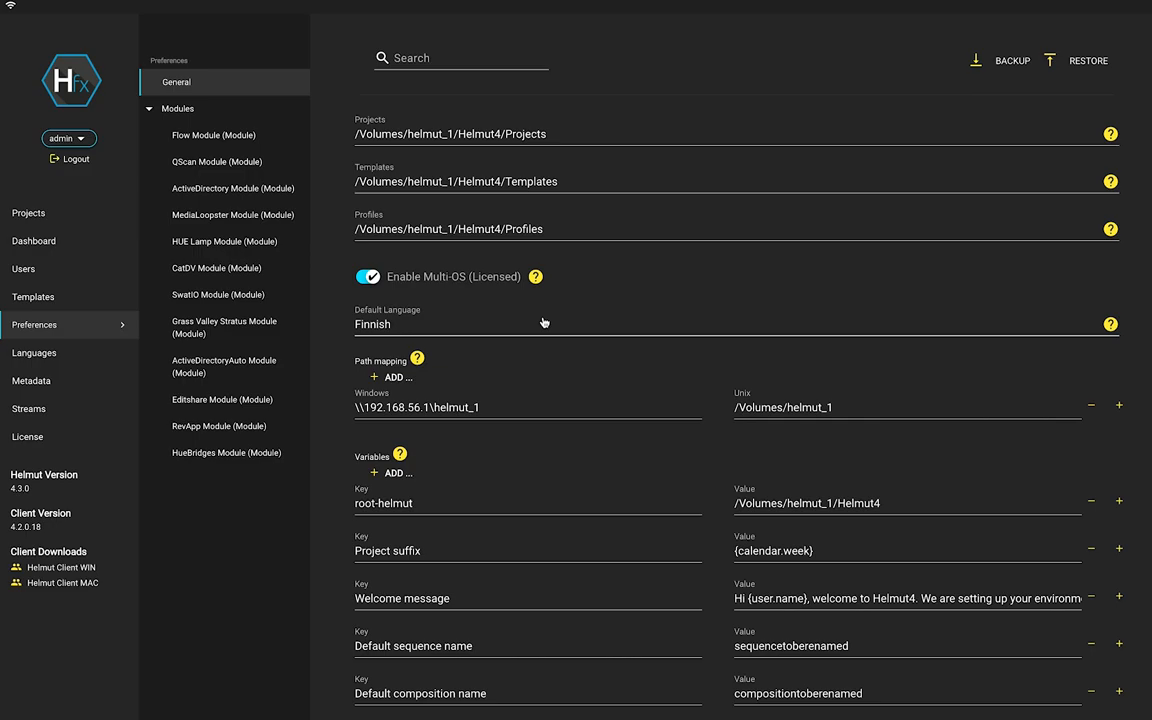
left_click(489, 404)
left_click(831, 407)
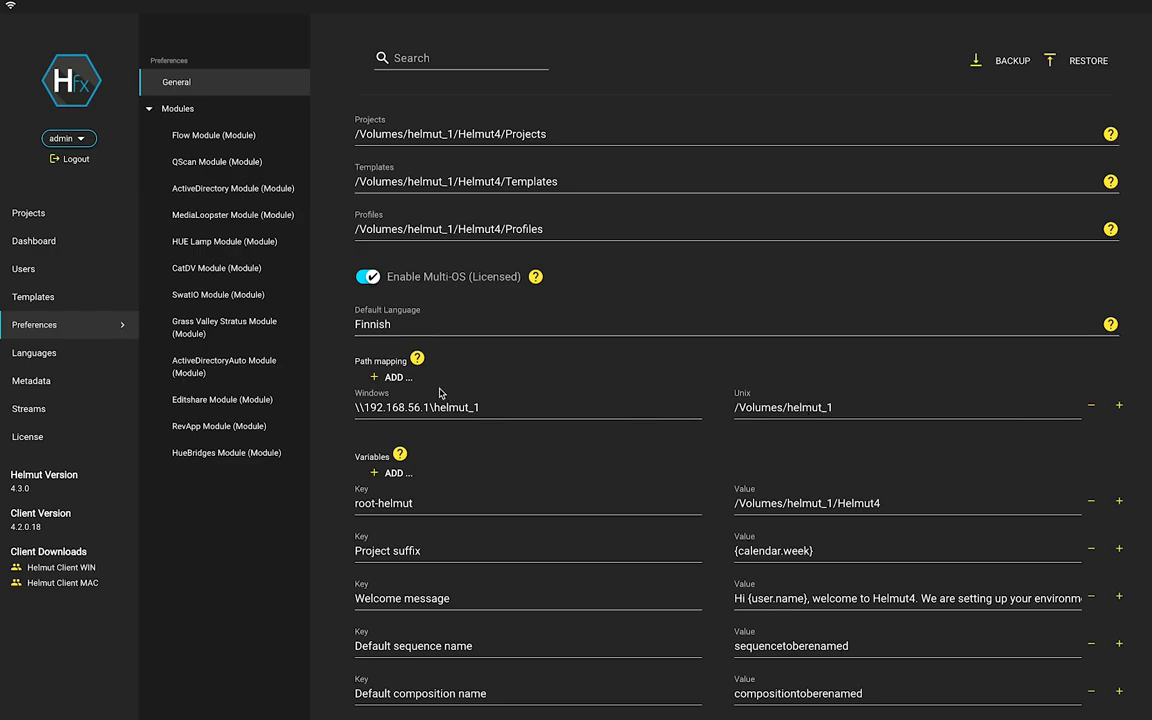
scroll(439, 393, "down", 2)
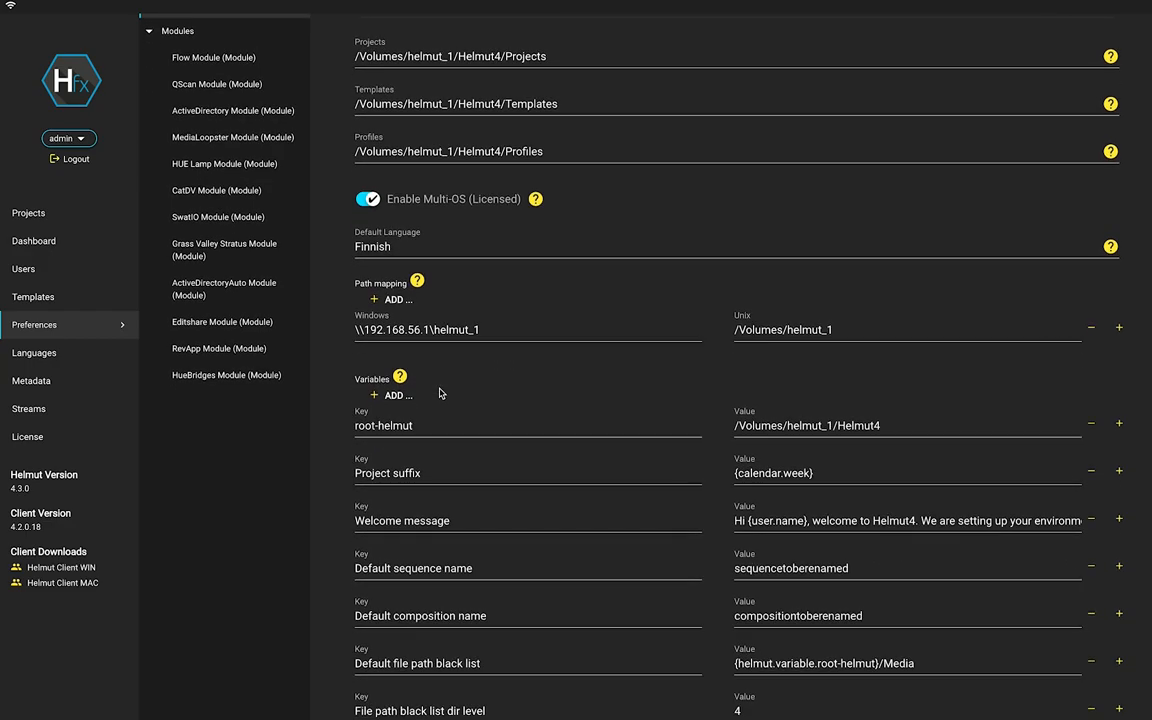
Switch the Default Language from Finnish to English and review the preference variables below.
left_click(455, 246)
left_click(452, 268)
left_click(452, 274)
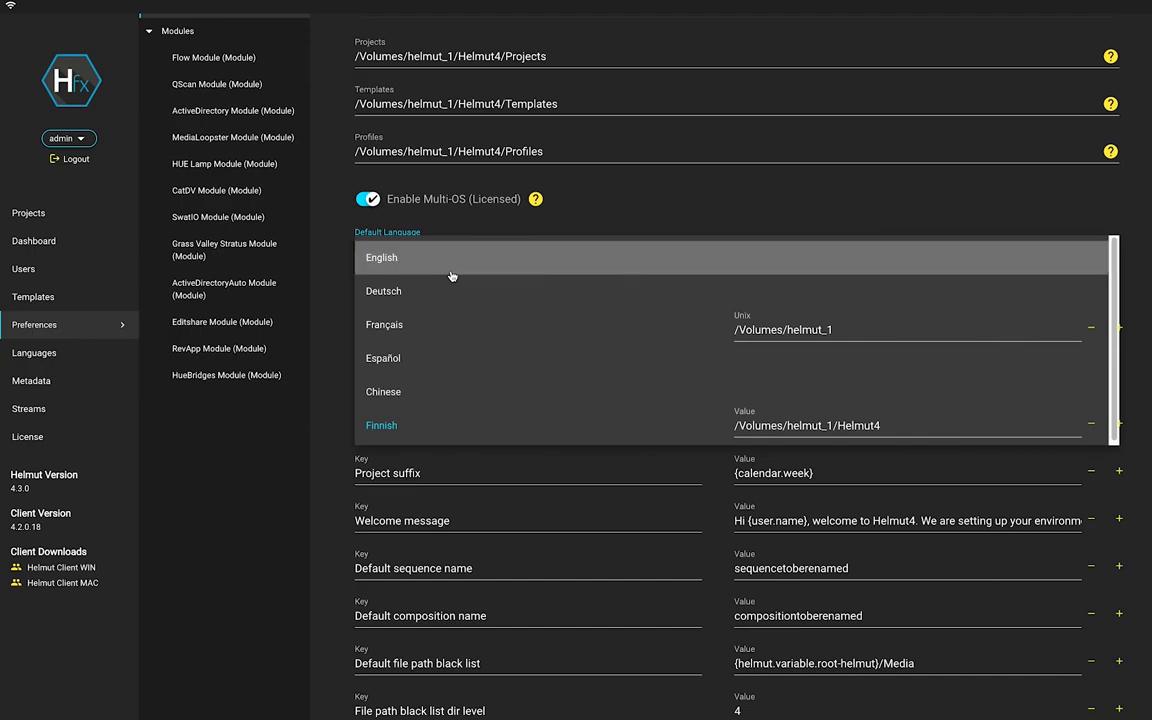
left_click(452, 258)
left_click(452, 258)
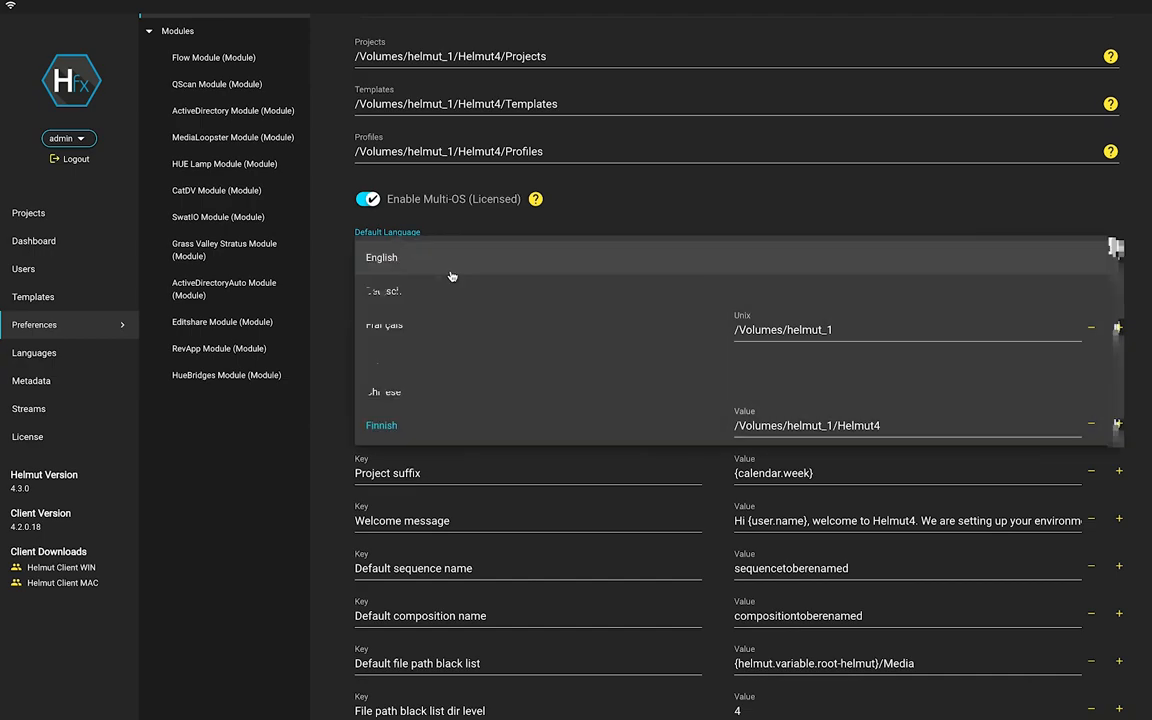
left_click(455, 262)
left_click(483, 250)
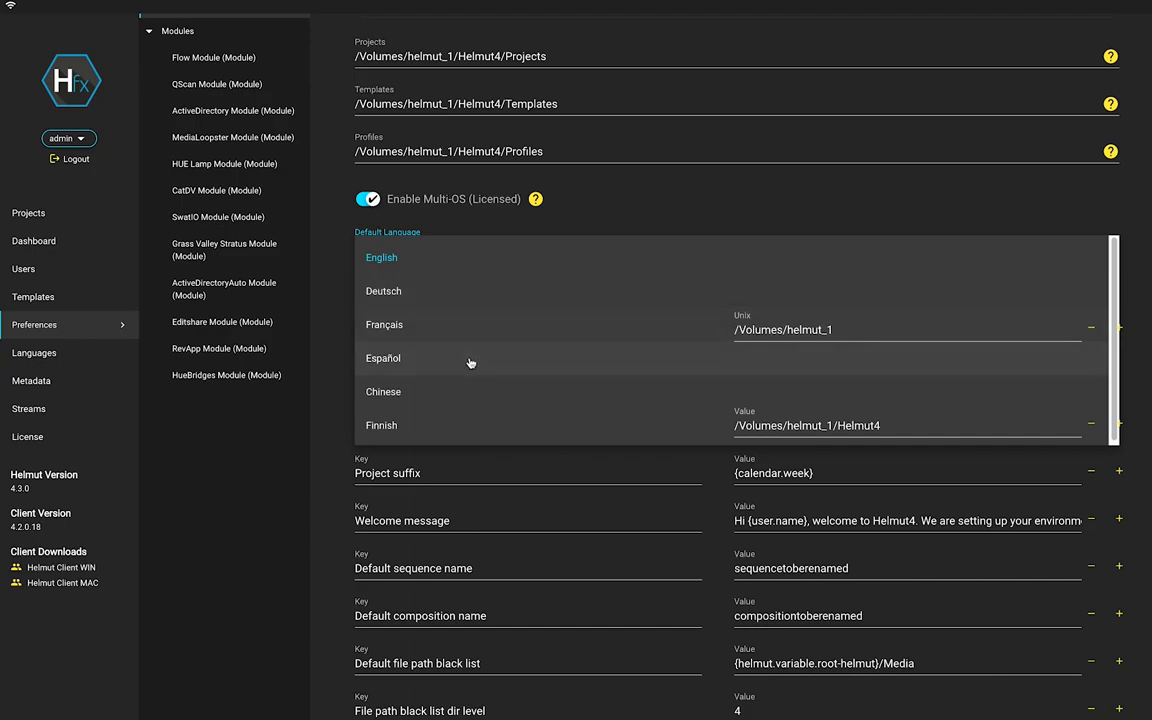
left_click(616, 209)
scroll(574, 289, "down", 5)
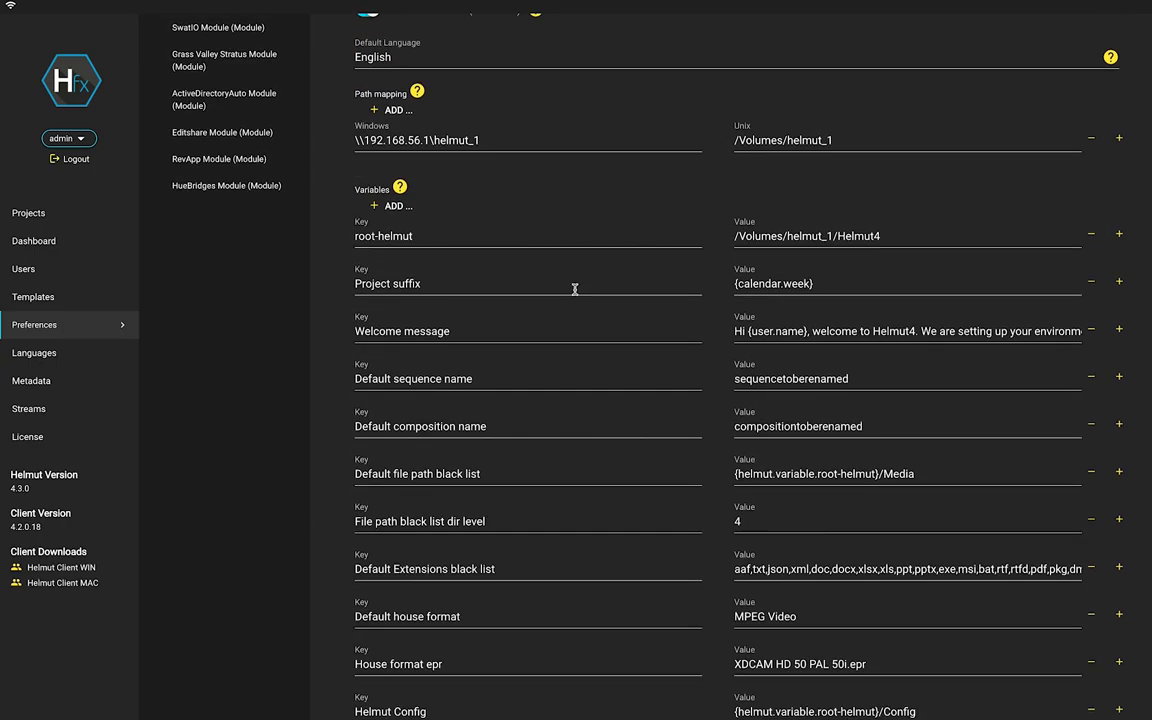
scroll(574, 289, "up", 2)
scroll(574, 289, "down", 9)
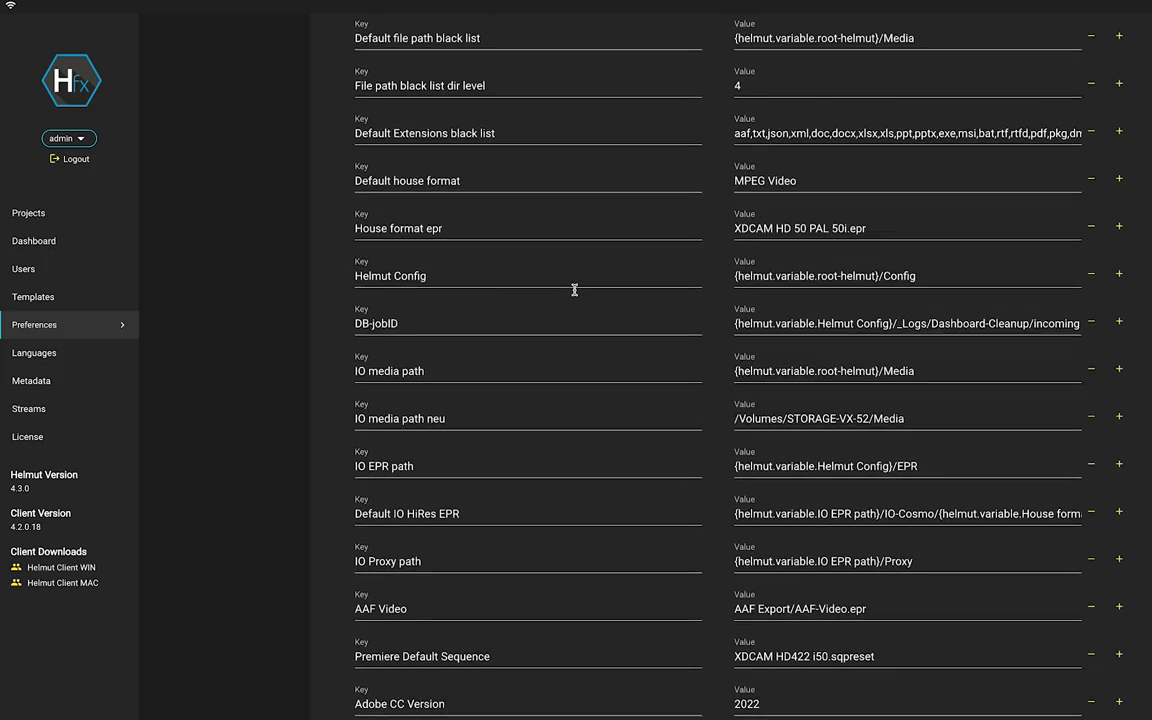
scroll(574, 289, "down", 3)
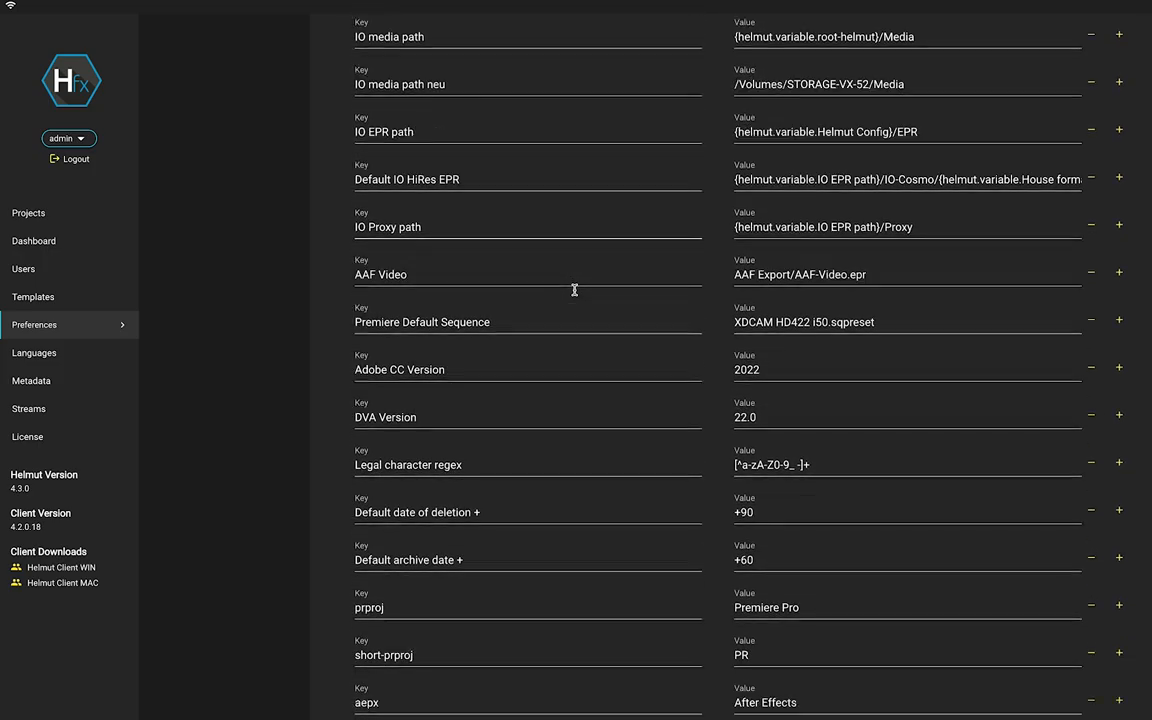
scroll(574, 289, "down", 10)
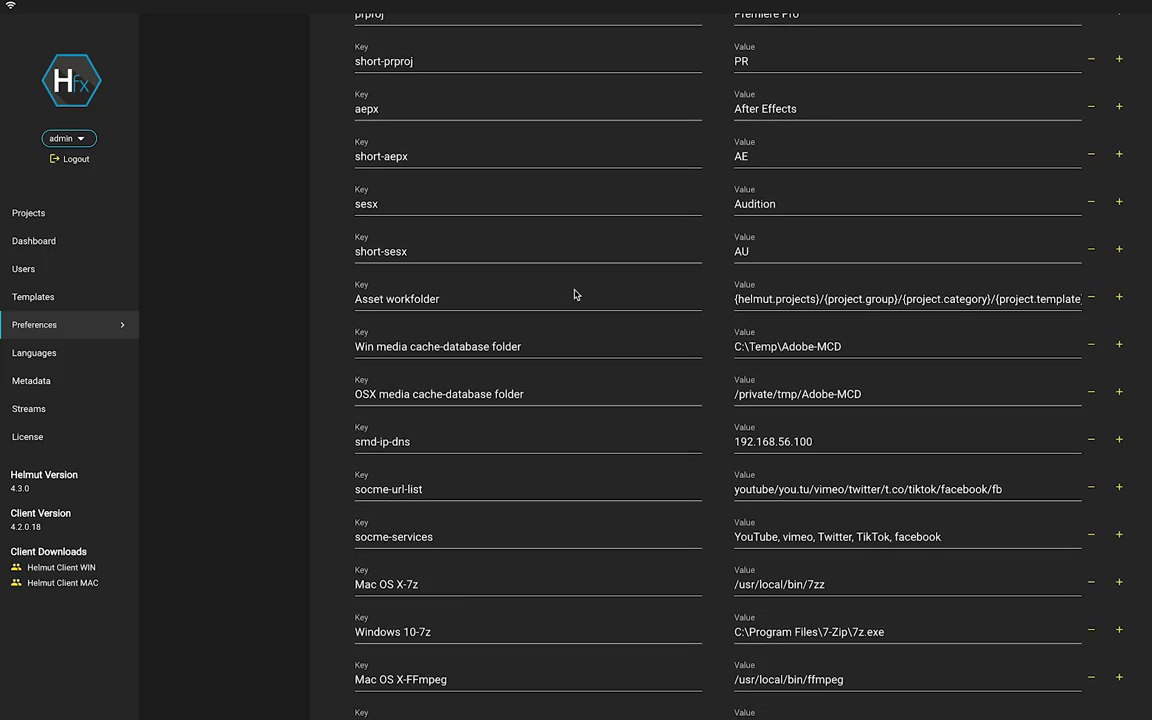
scroll(574, 289, "down", 10)
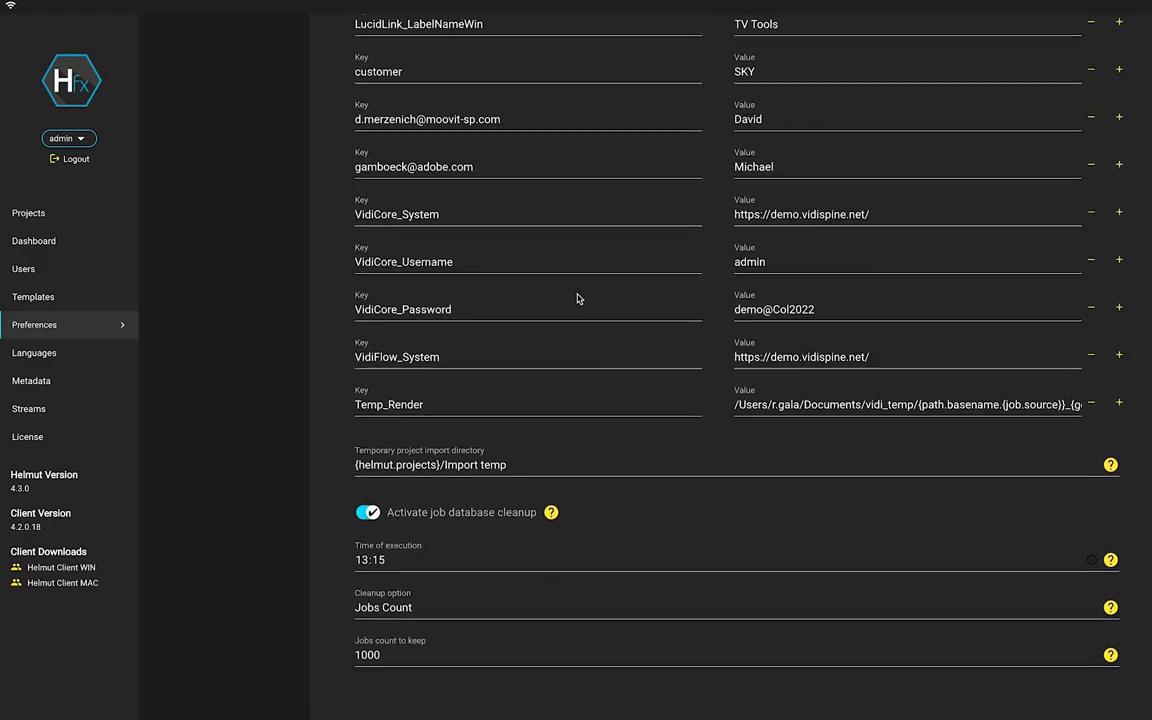
Select the temporary project import directory value, then toggle job database cleanup off and on.
triple_click(532, 464)
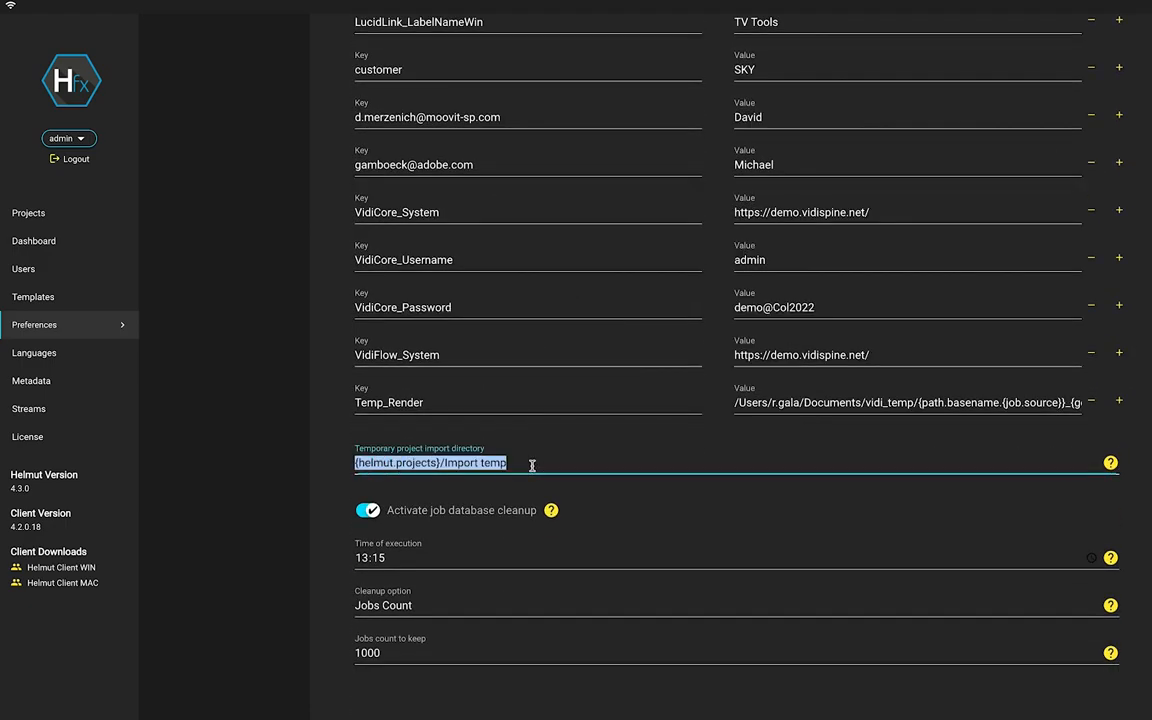
left_click(532, 464)
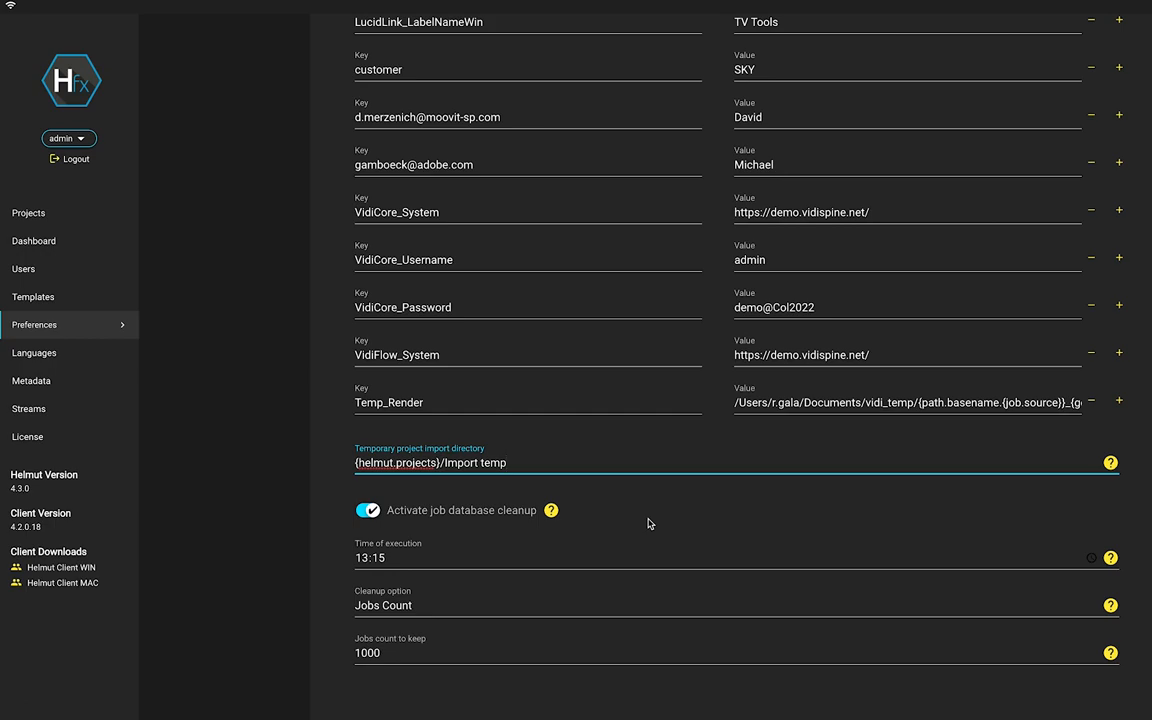
left_click(368, 511)
left_click(368, 511)
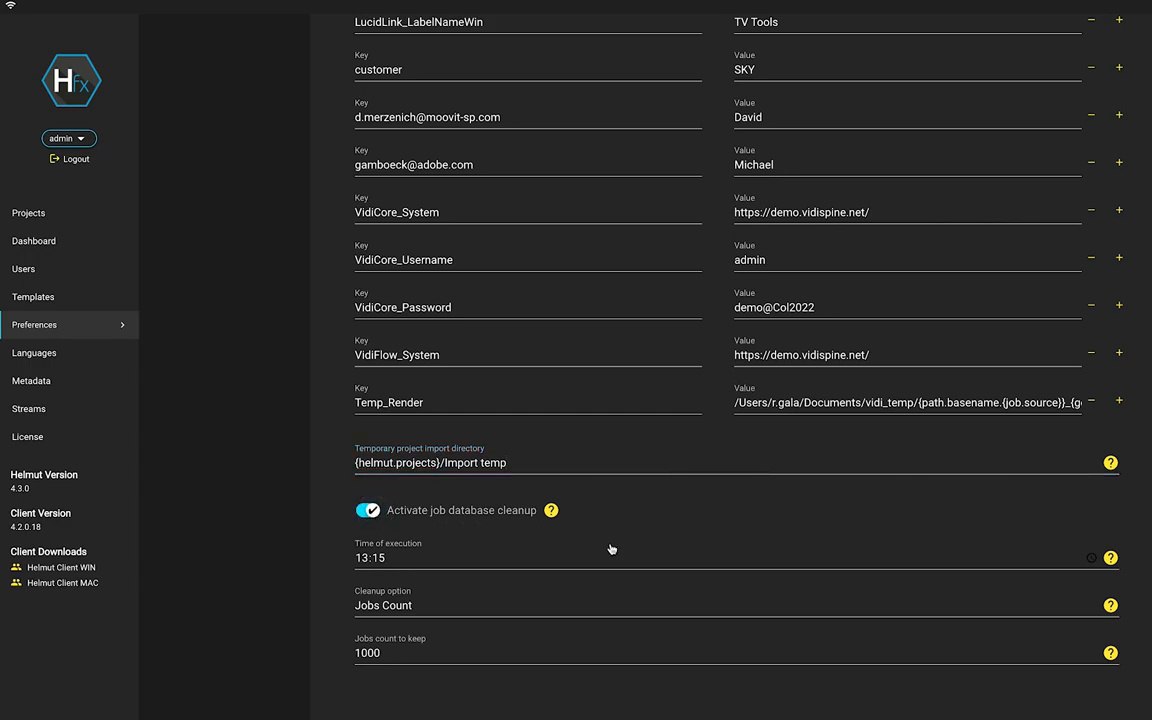
Keep the cleanup execution time at 13:15 and Jobs Count as the cleanup option.
left_click(576, 555)
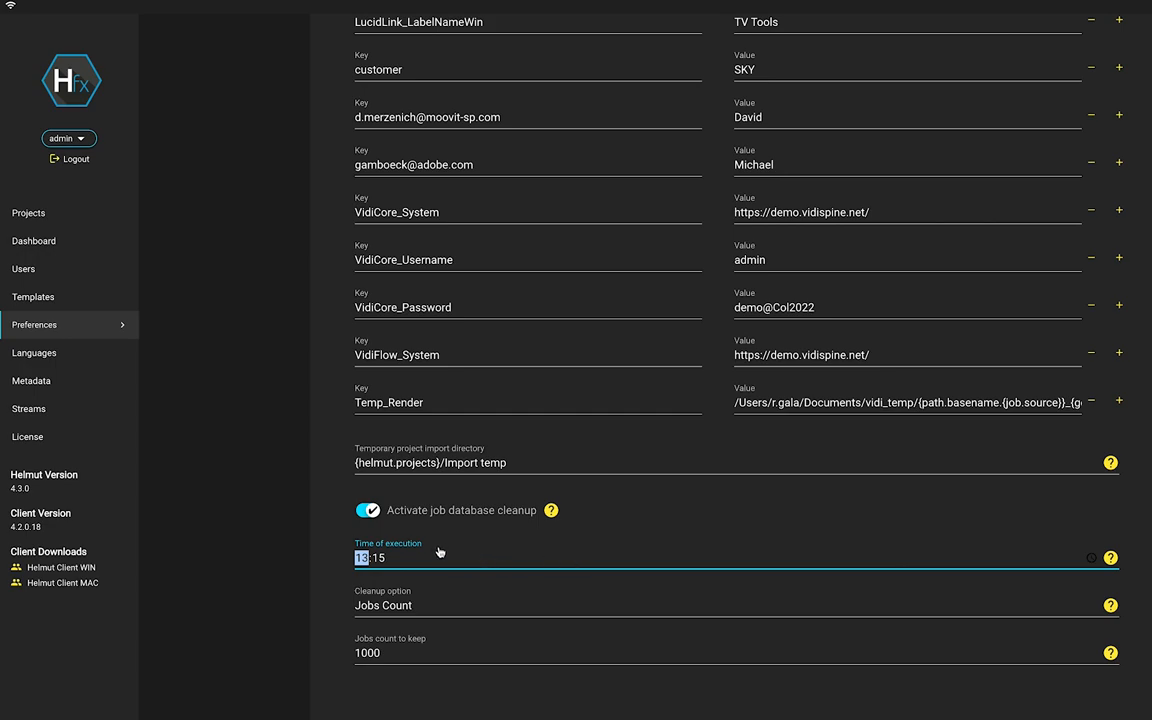
left_click(565, 555)
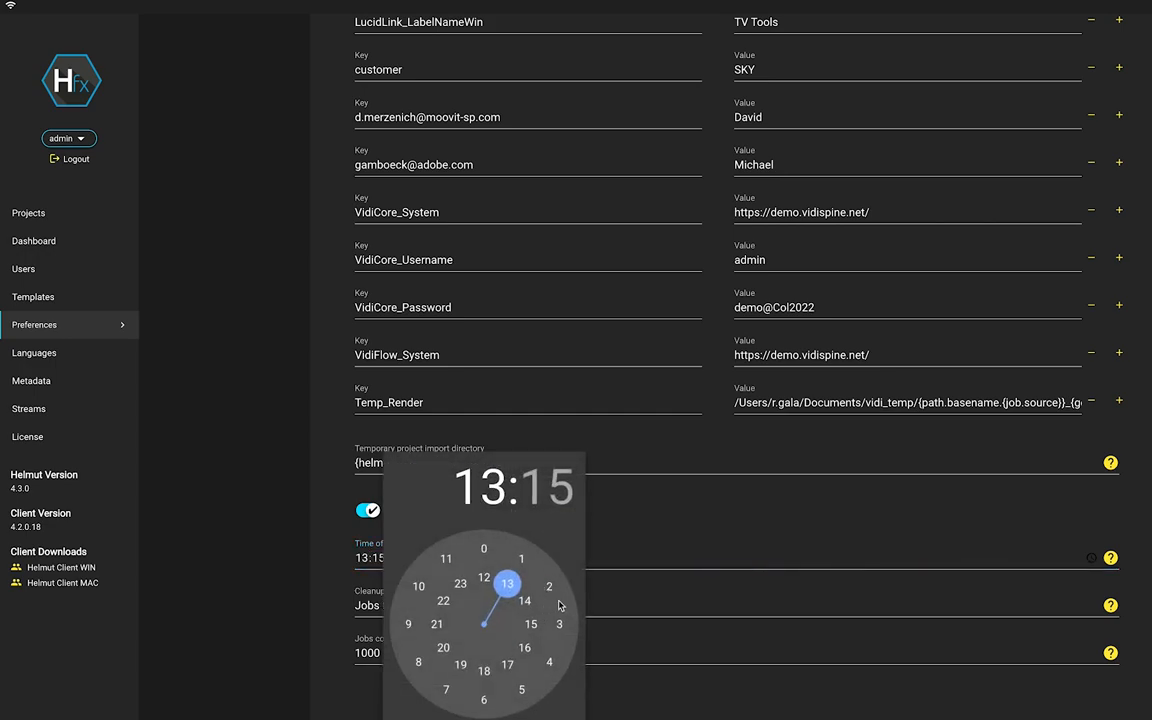
left_click(672, 516)
left_click(637, 605)
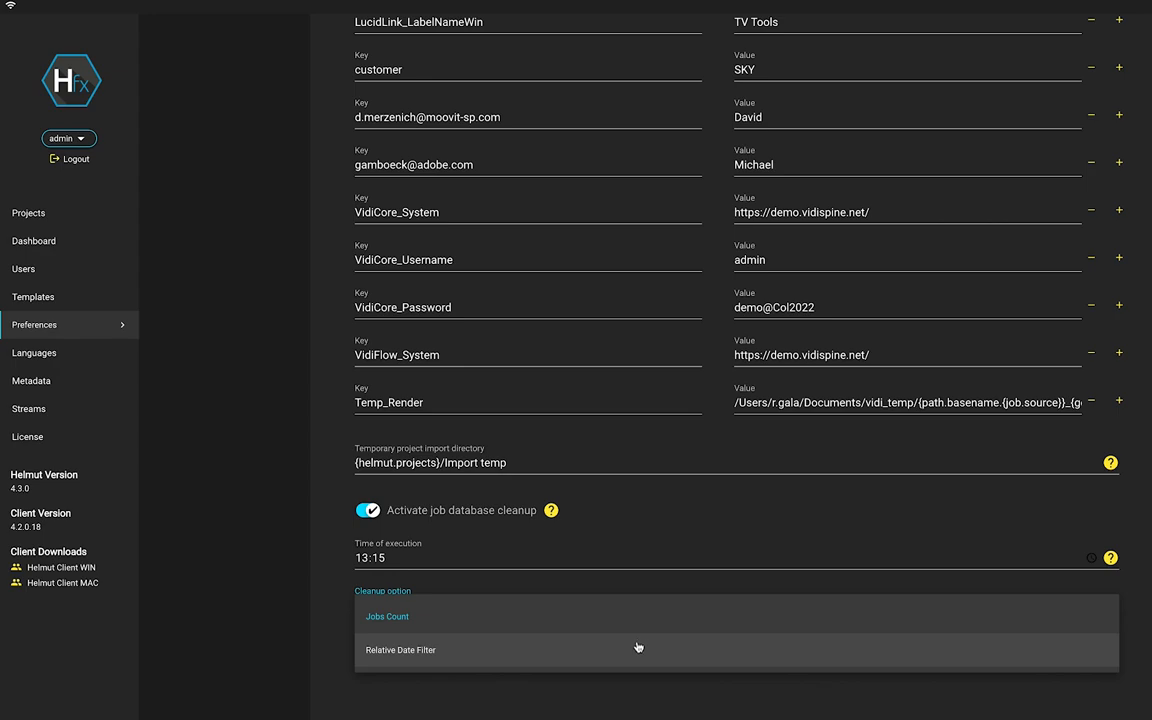
left_click(617, 614)
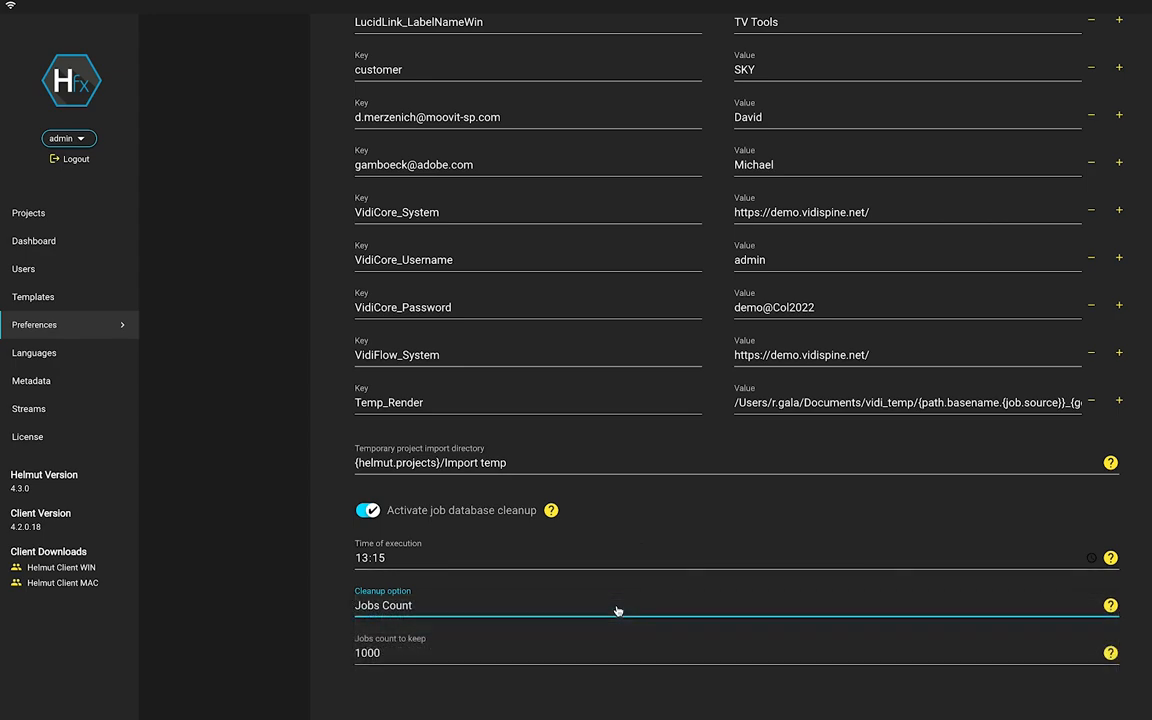
left_click(551, 648)
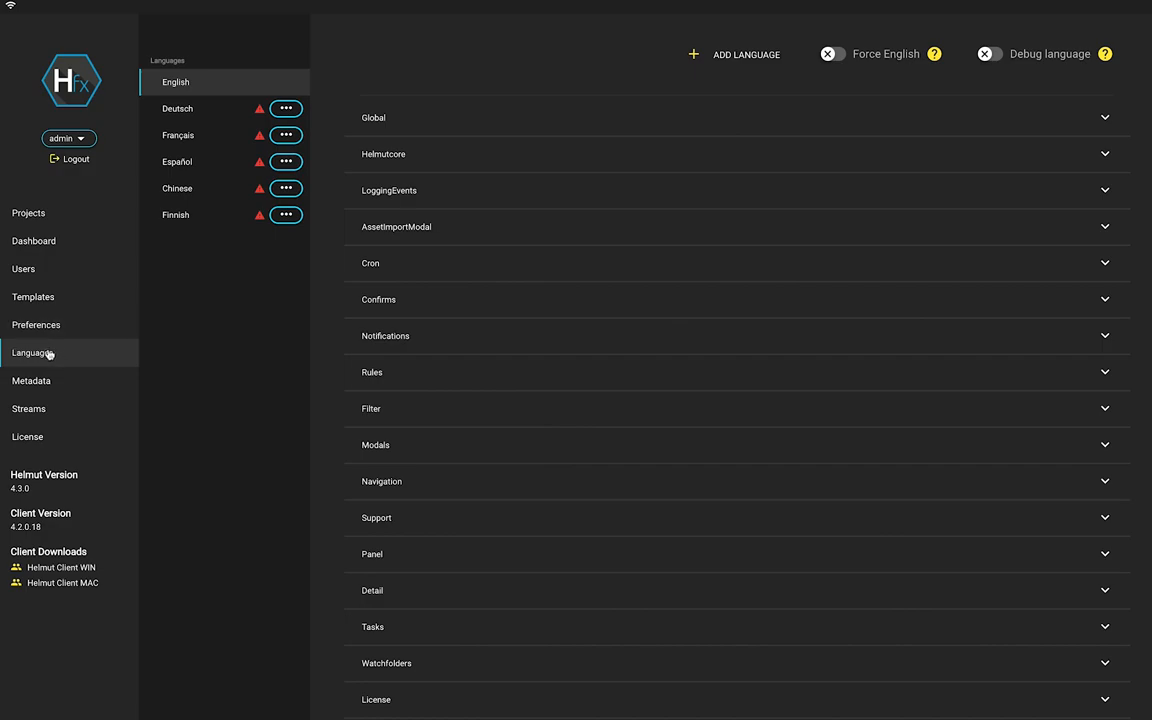
Add a language named 'Espanol' to the Languages list.
left_click(44, 356)
left_click(752, 60)
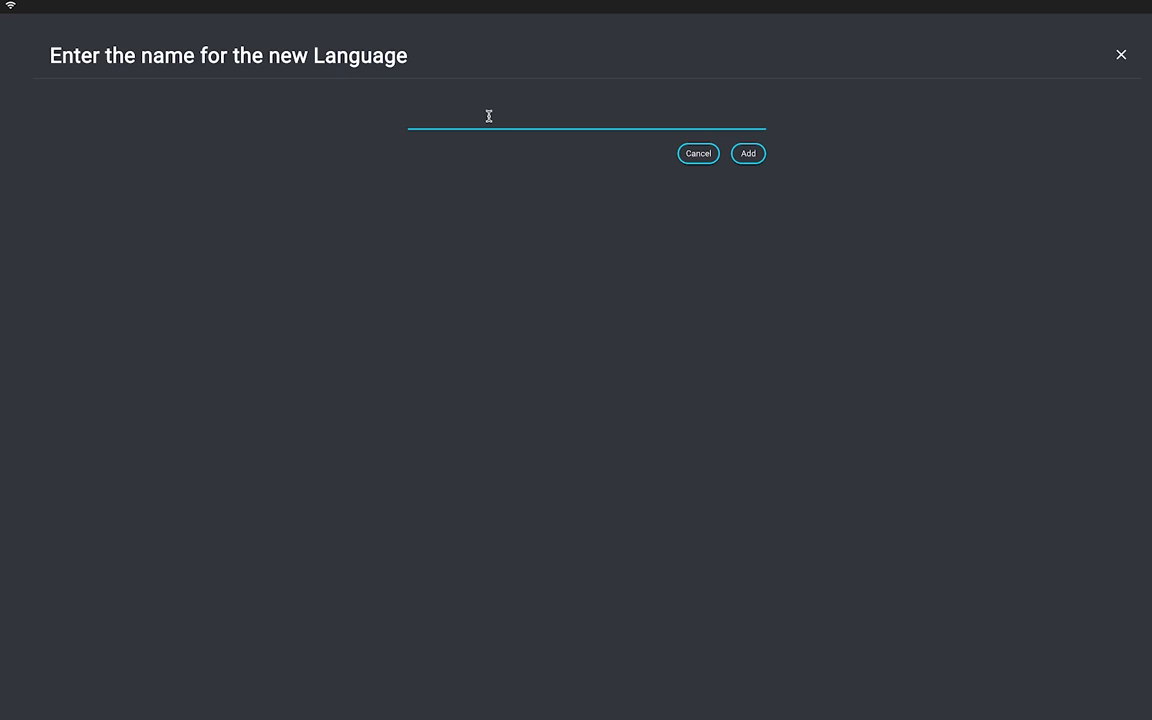
type("Espanol")
left_click(748, 155)
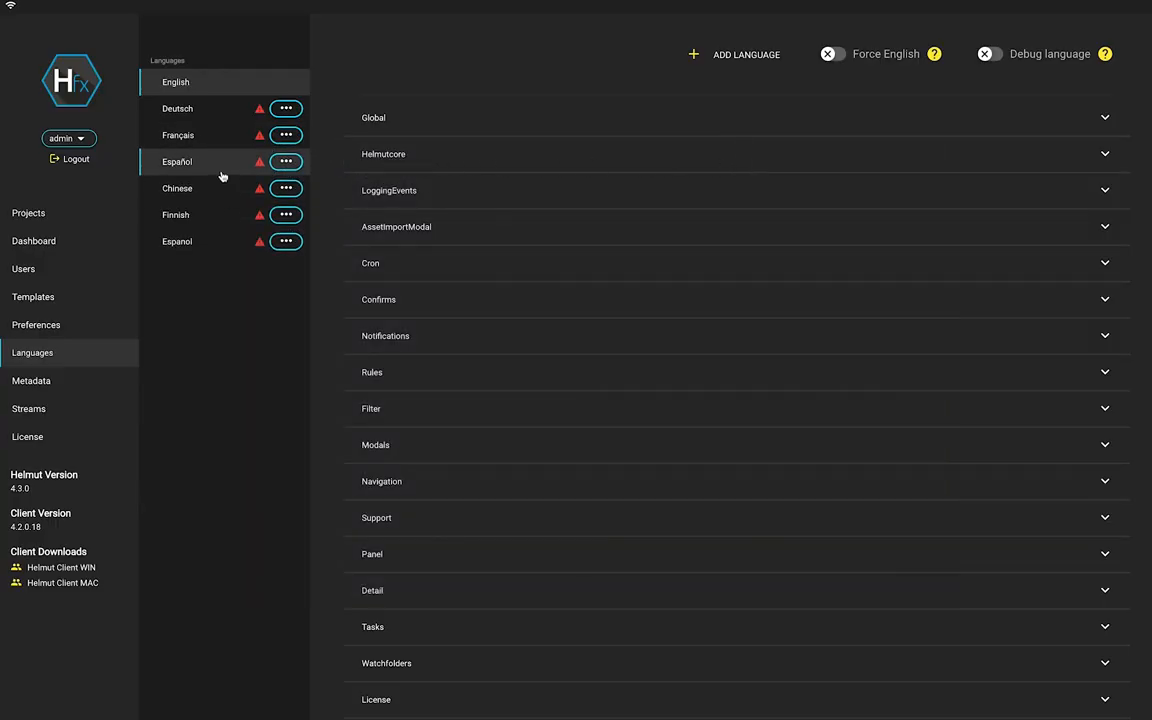
left_click(206, 251)
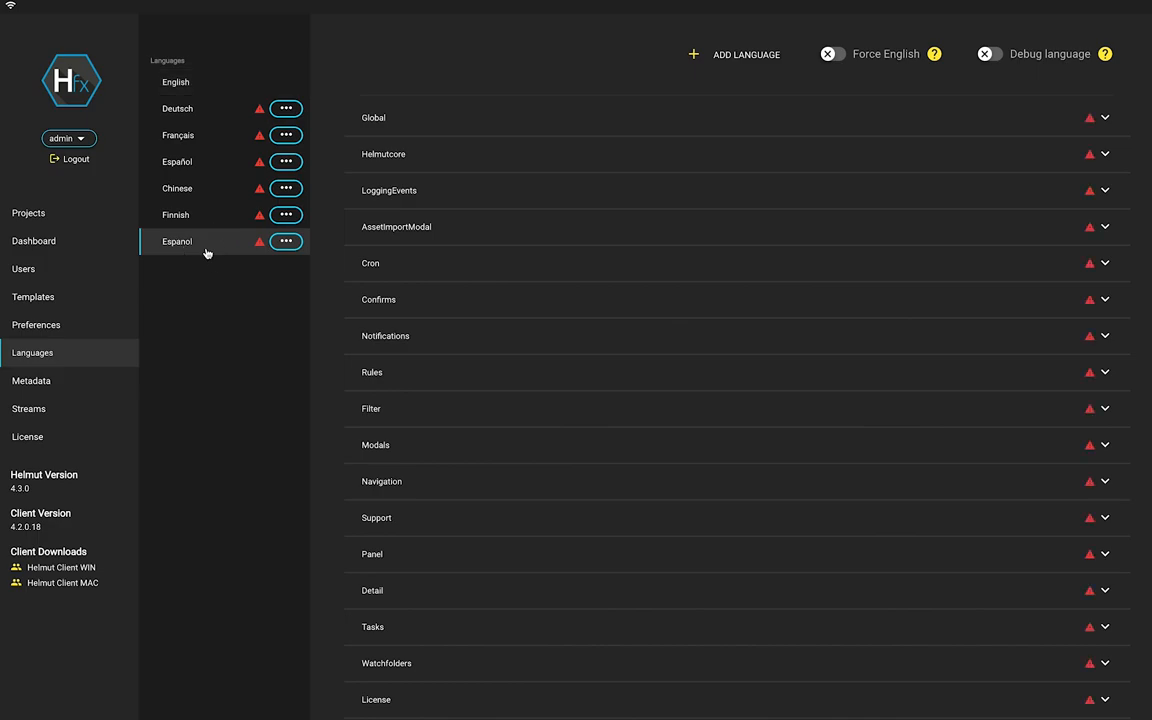
left_click(1105, 118)
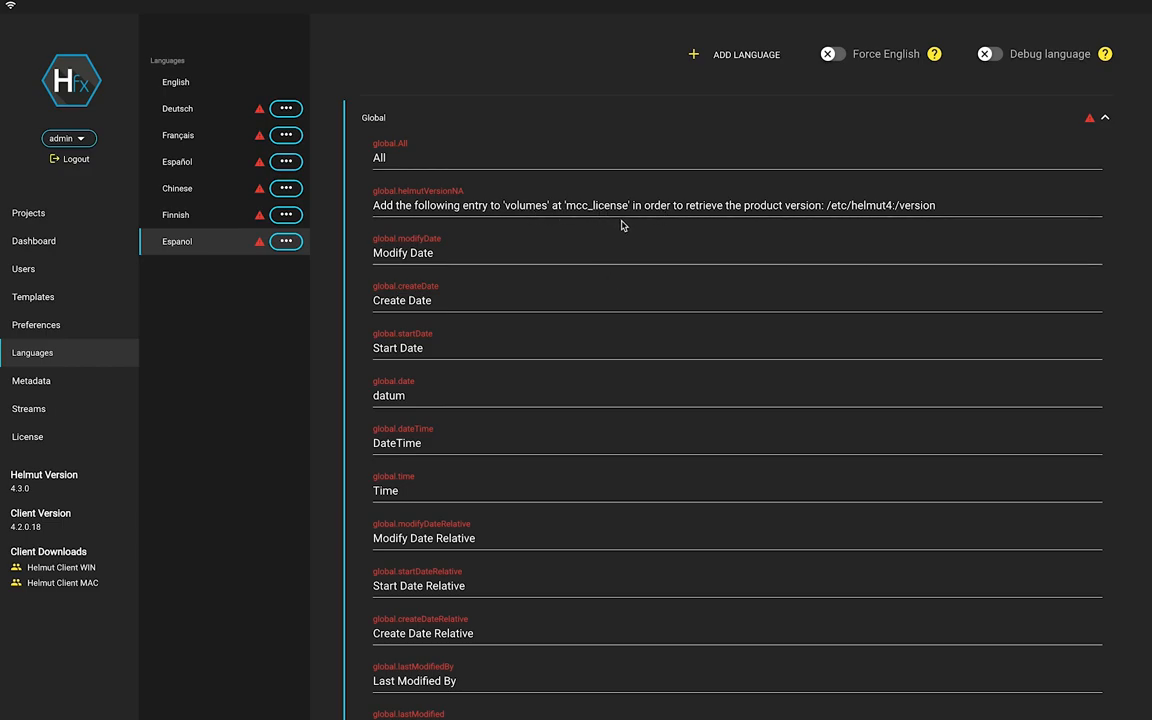
left_click(472, 163)
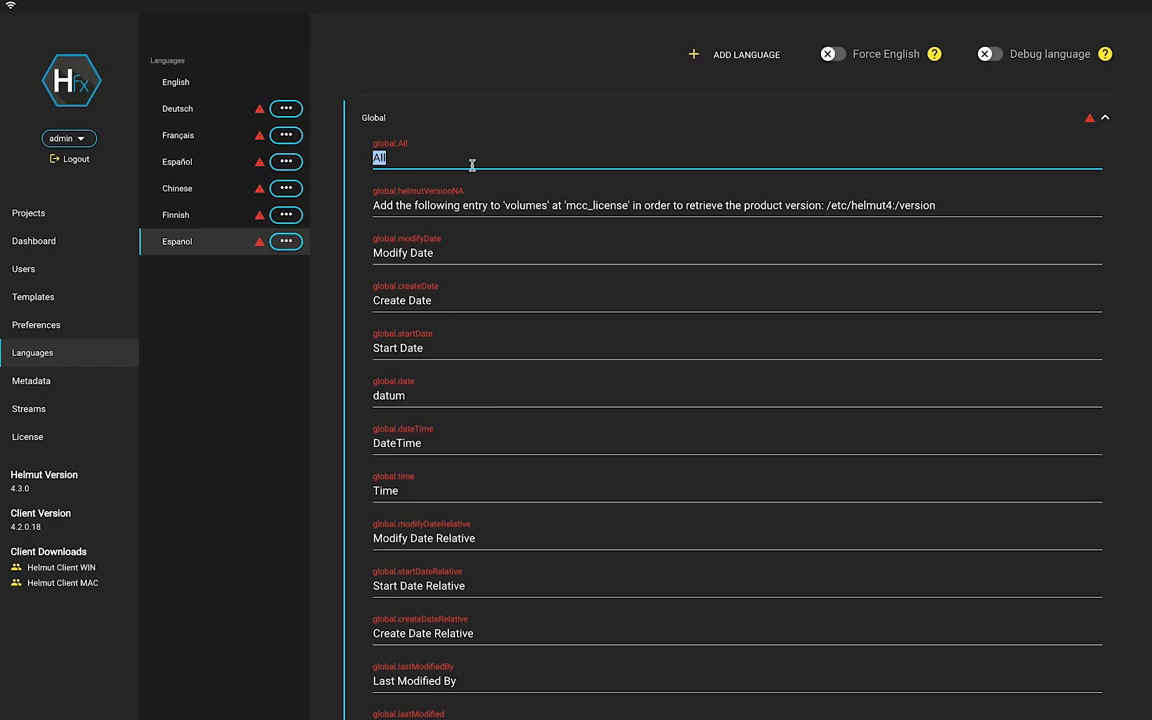
type("All")
key("Return")
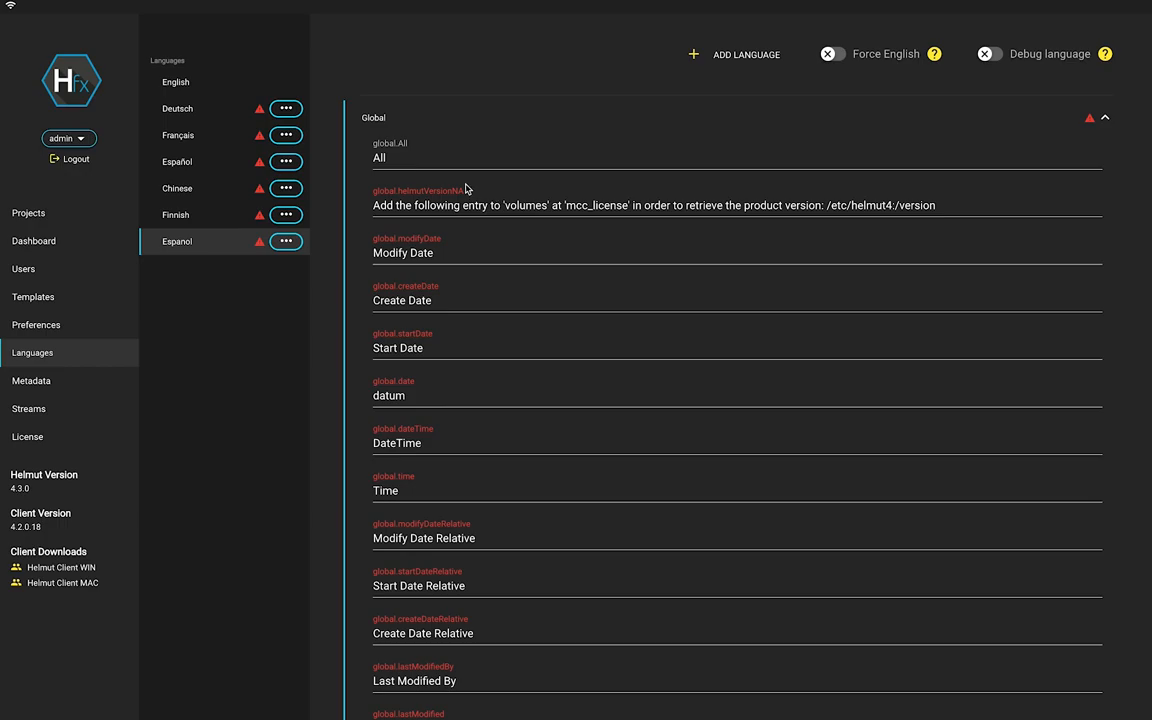
left_click(271, 216)
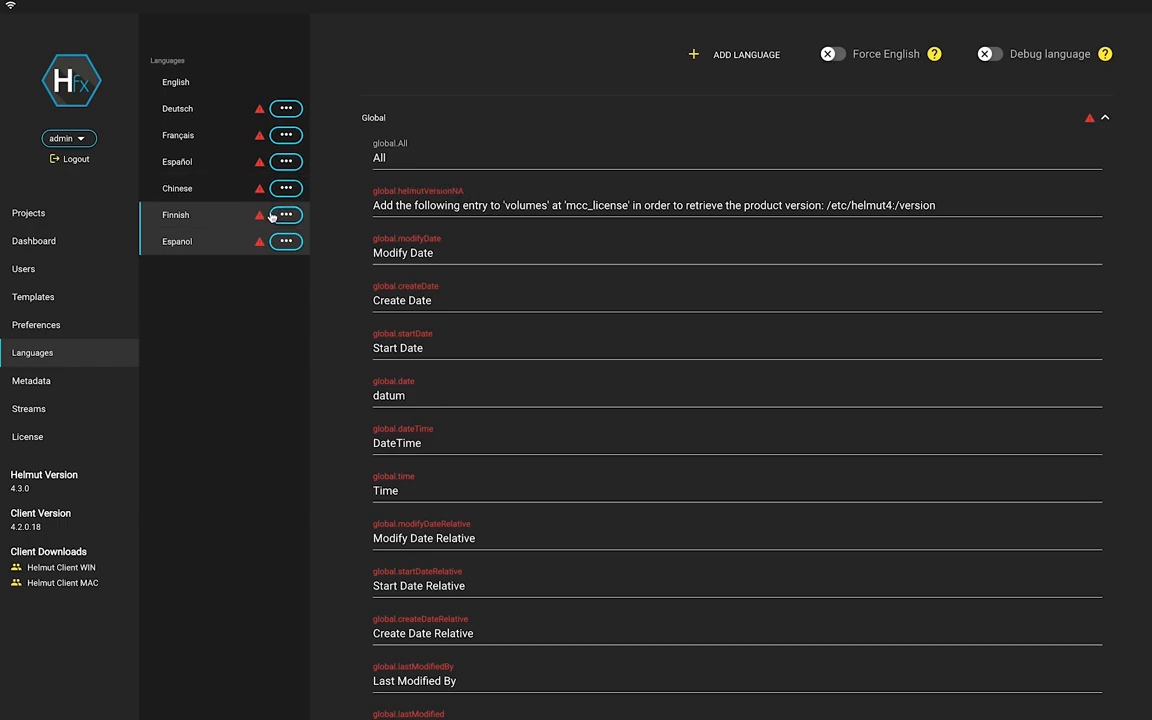
left_click(986, 54)
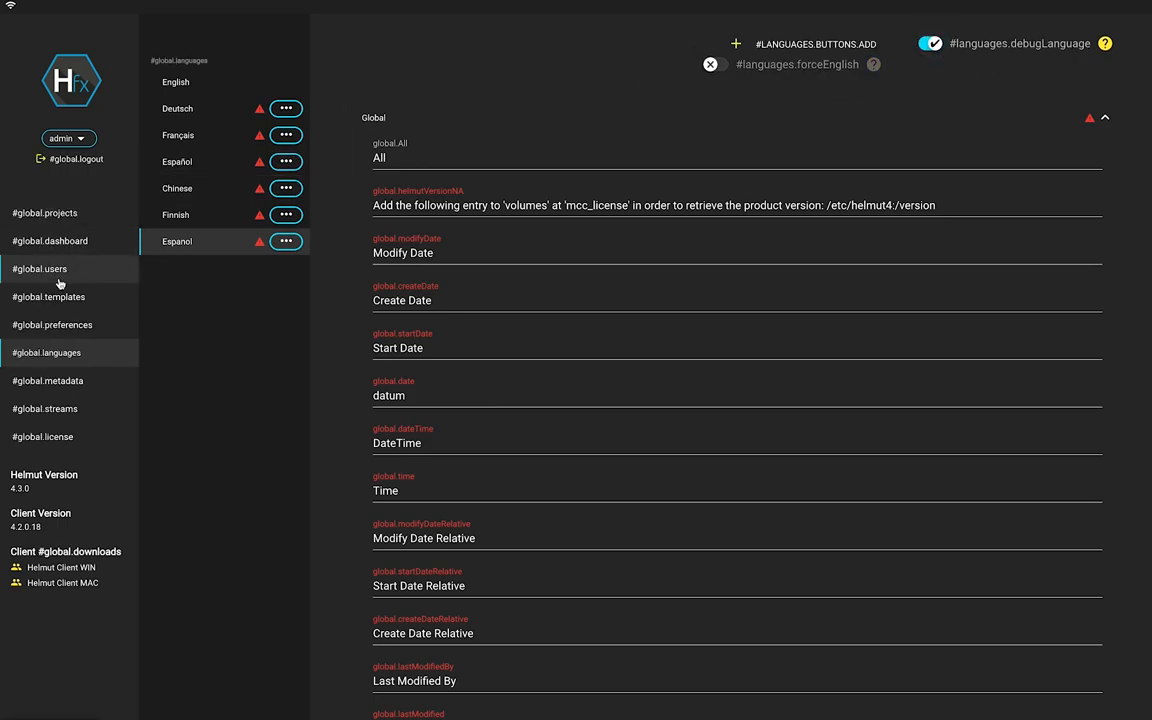
left_click(929, 43)
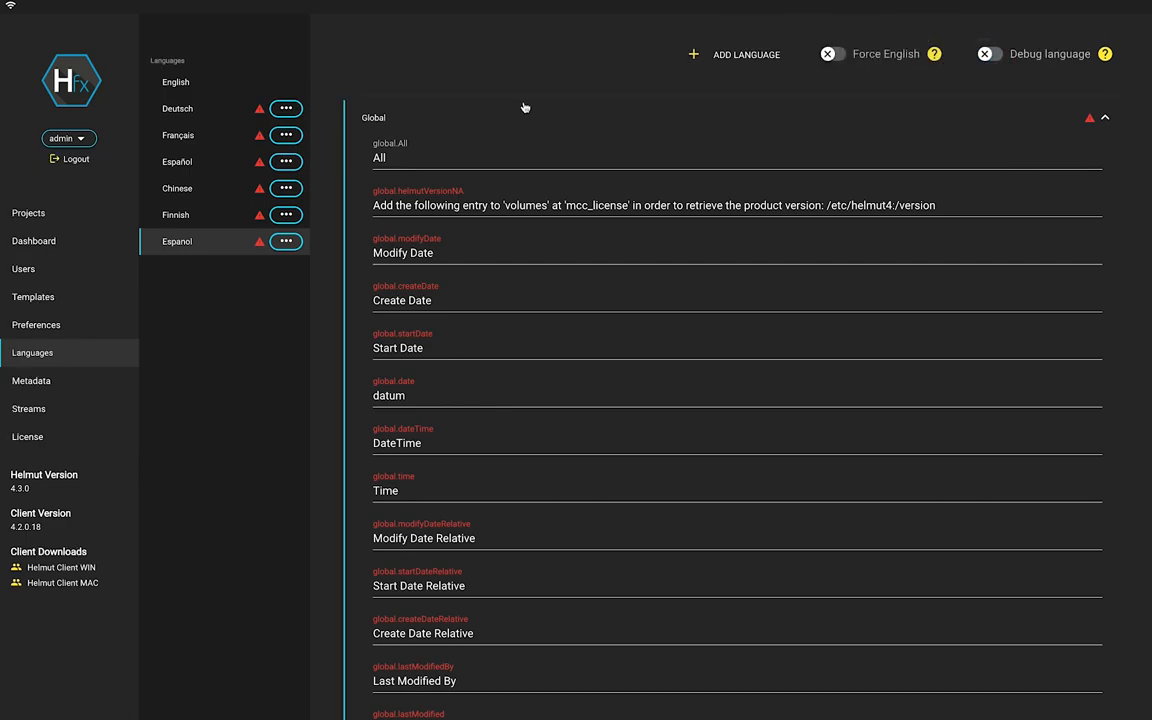
left_click(835, 57)
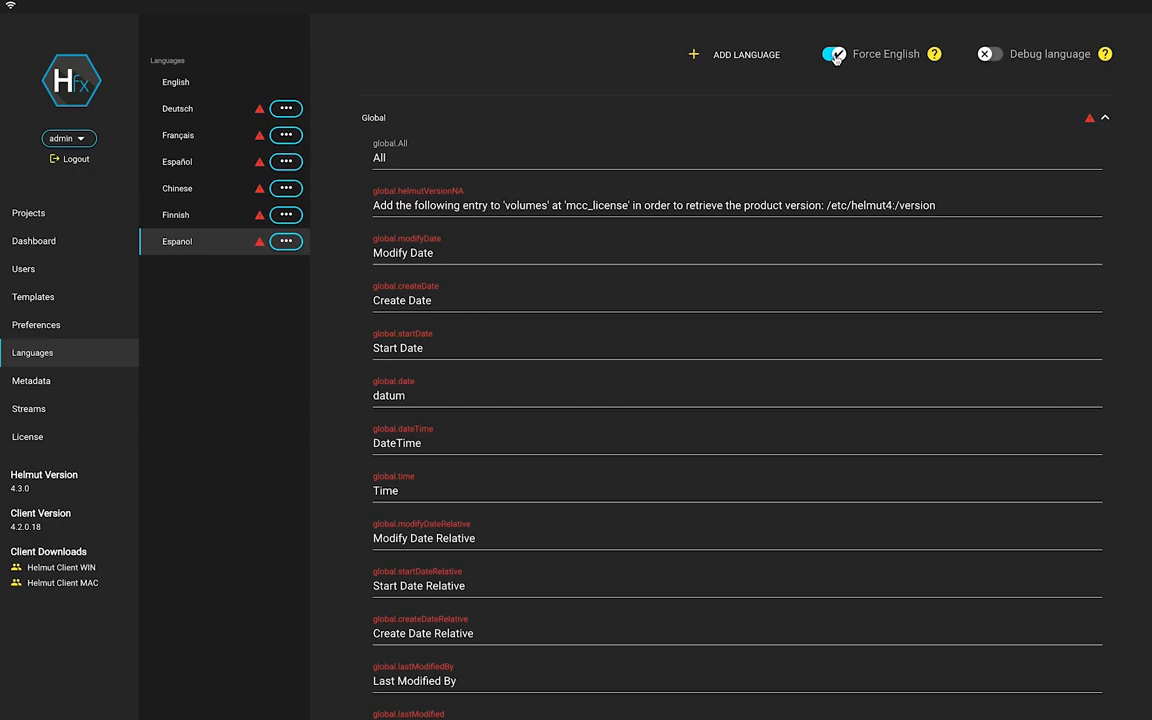
left_click(835, 57)
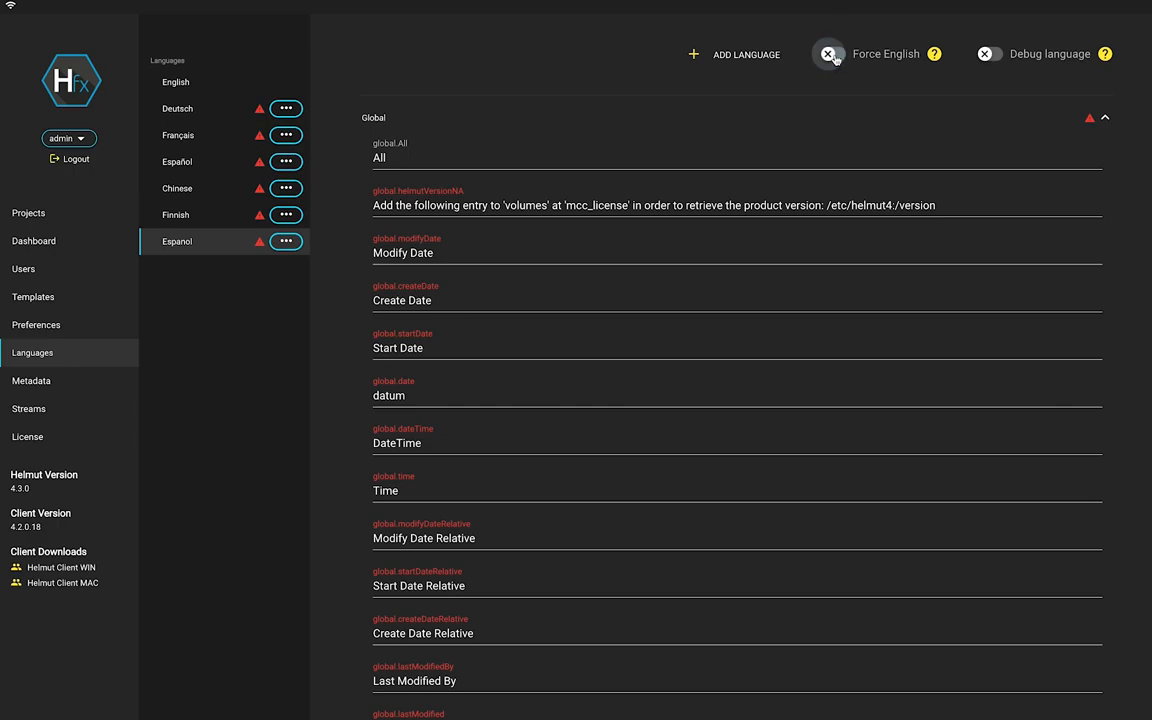
On the Metadata page, view the Design, New Group, News and Sport groups' fields in turn.
left_click(63, 391)
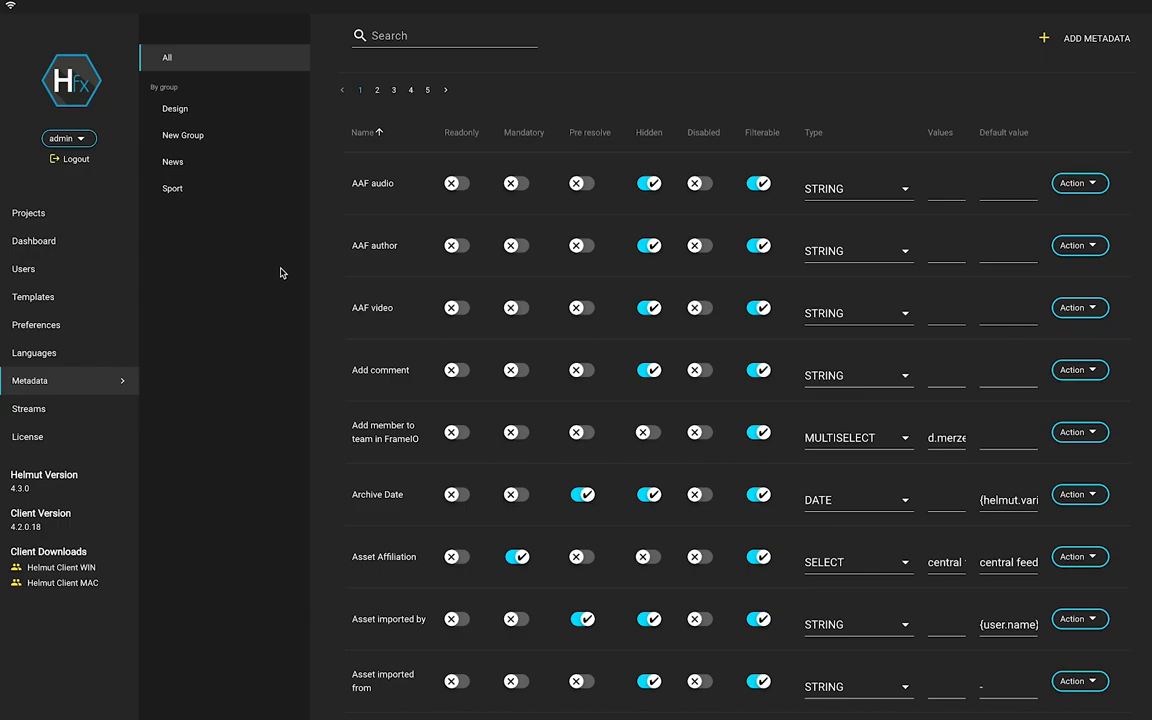
left_click(199, 119)
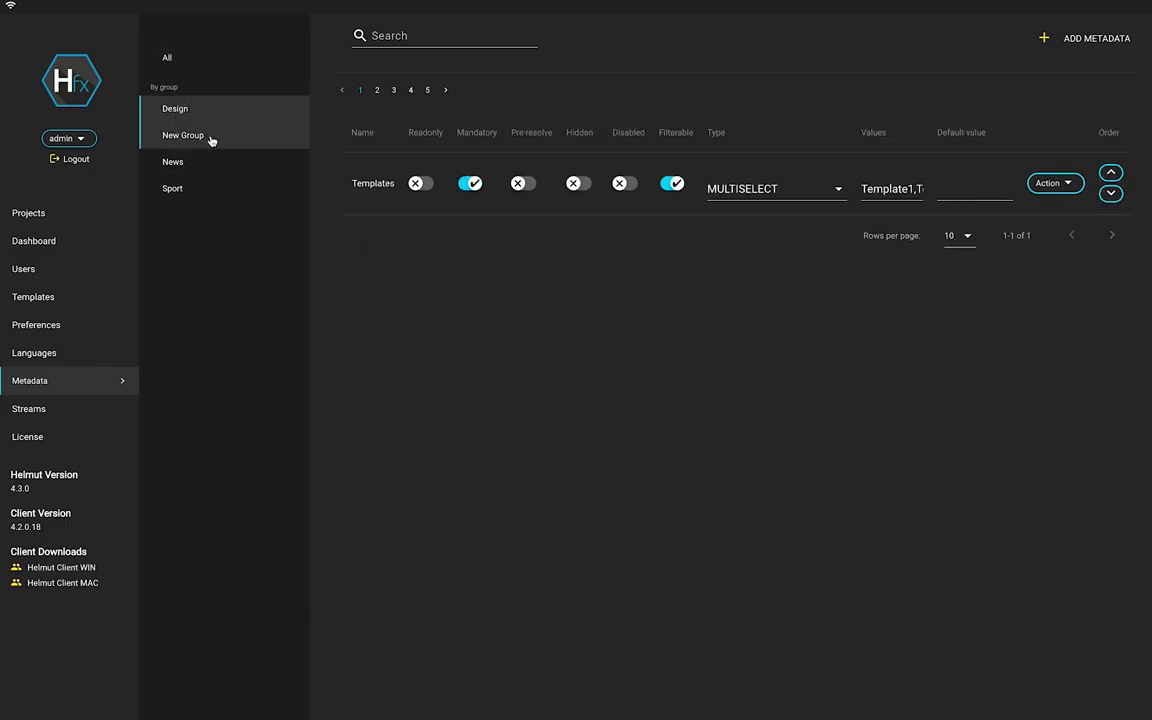
left_click(194, 133)
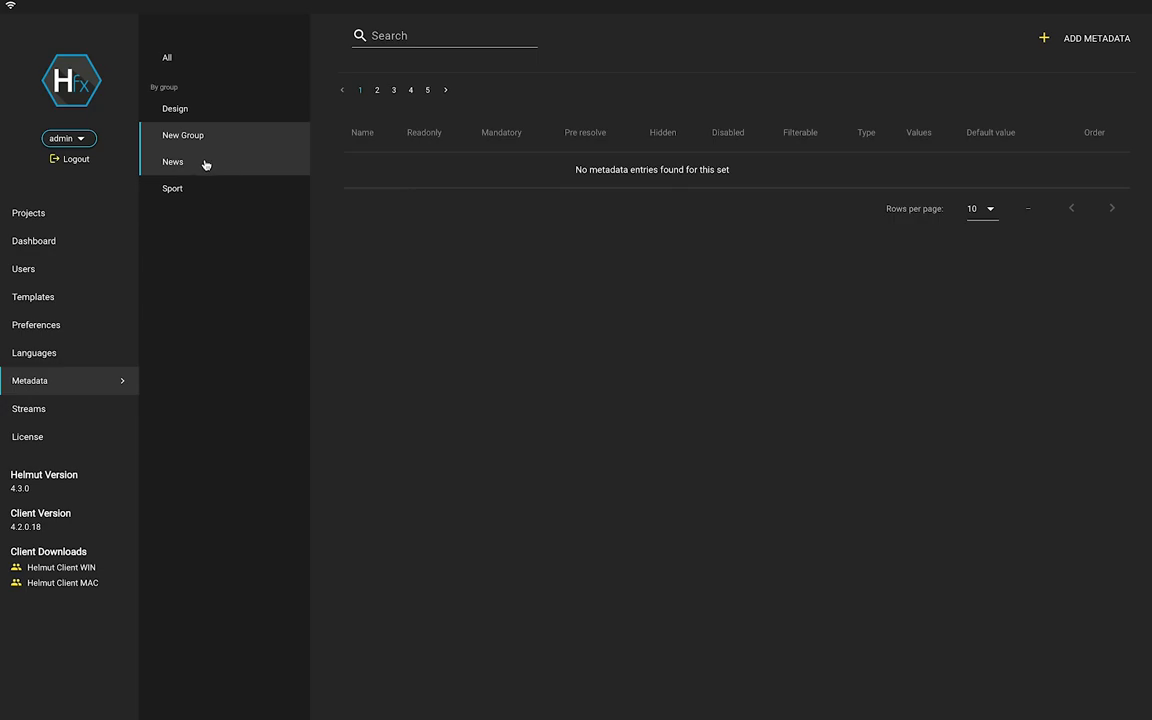
left_click(205, 164)
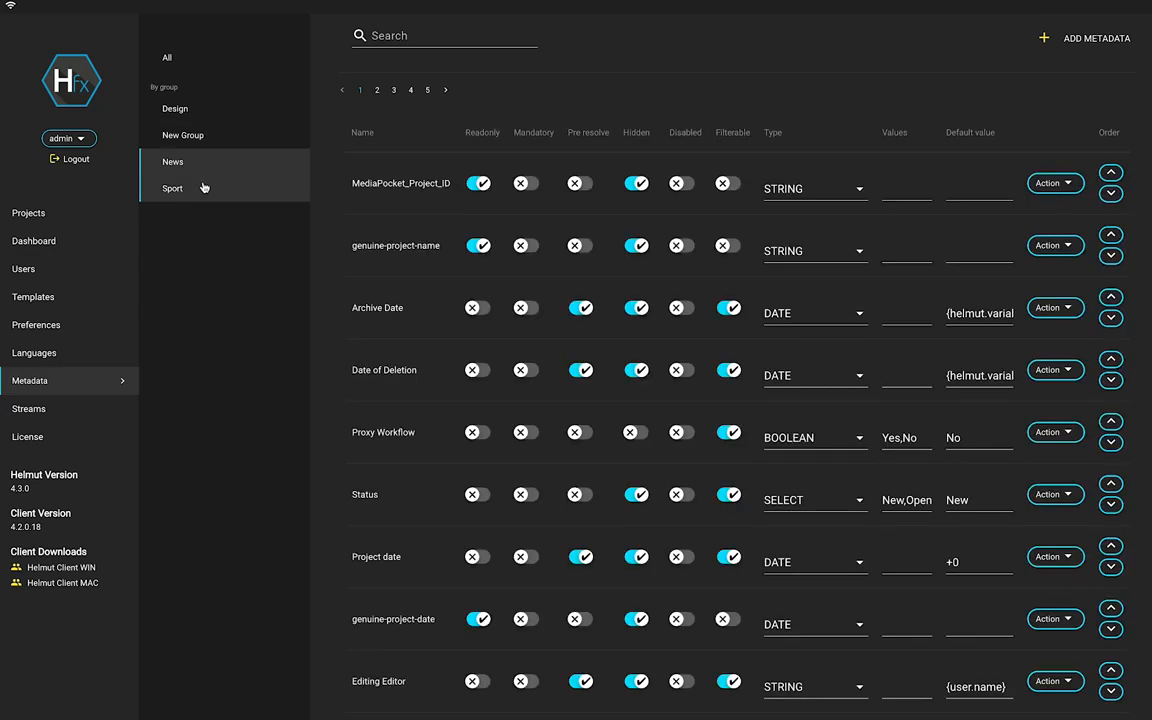
left_click(203, 187)
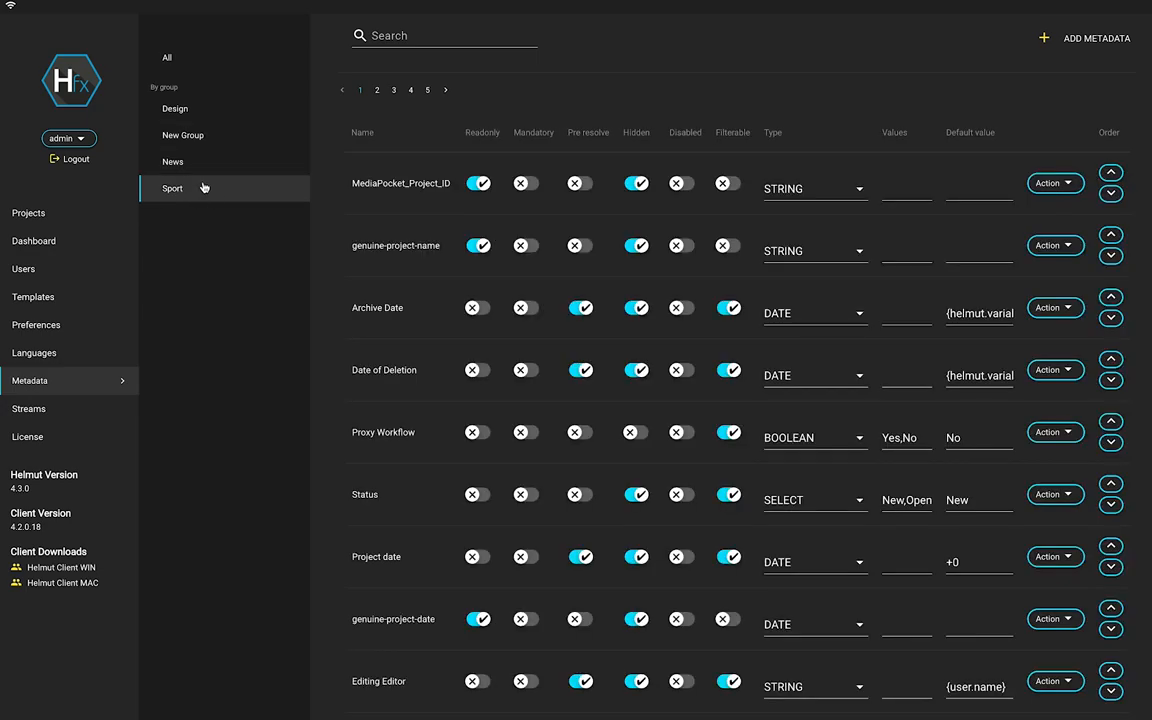
Add a metadata entry named 'New FIELD'.
left_click(1070, 44)
type("New FIELD")
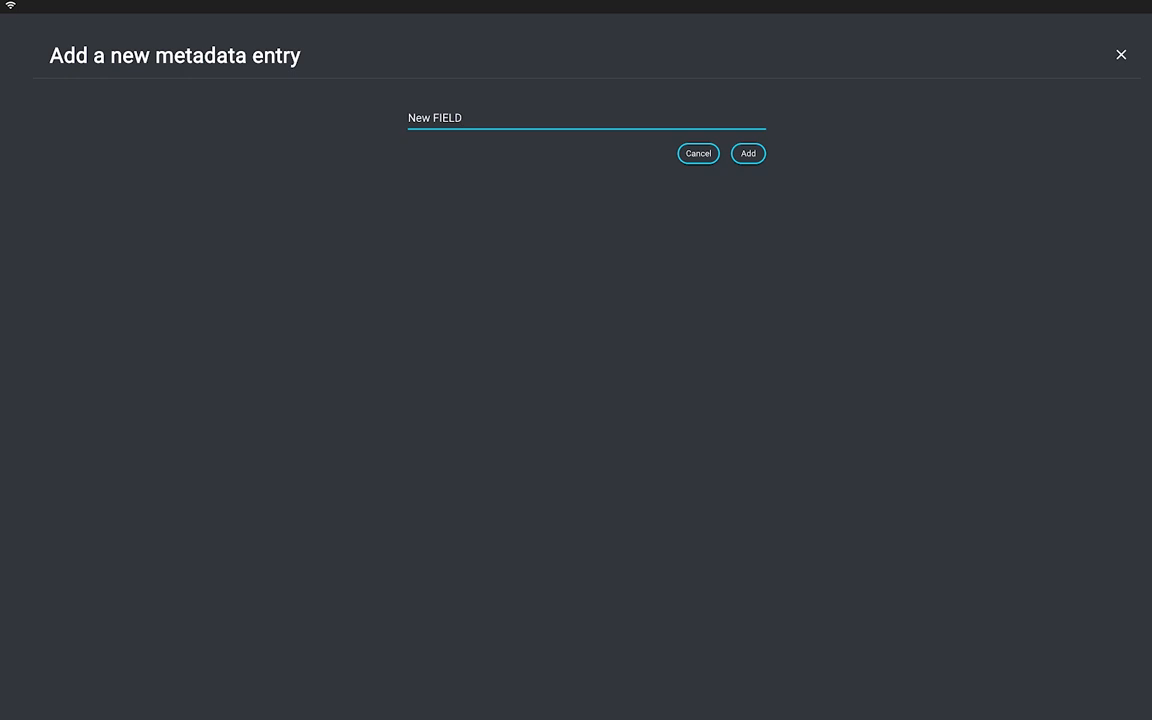
left_click(763, 155)
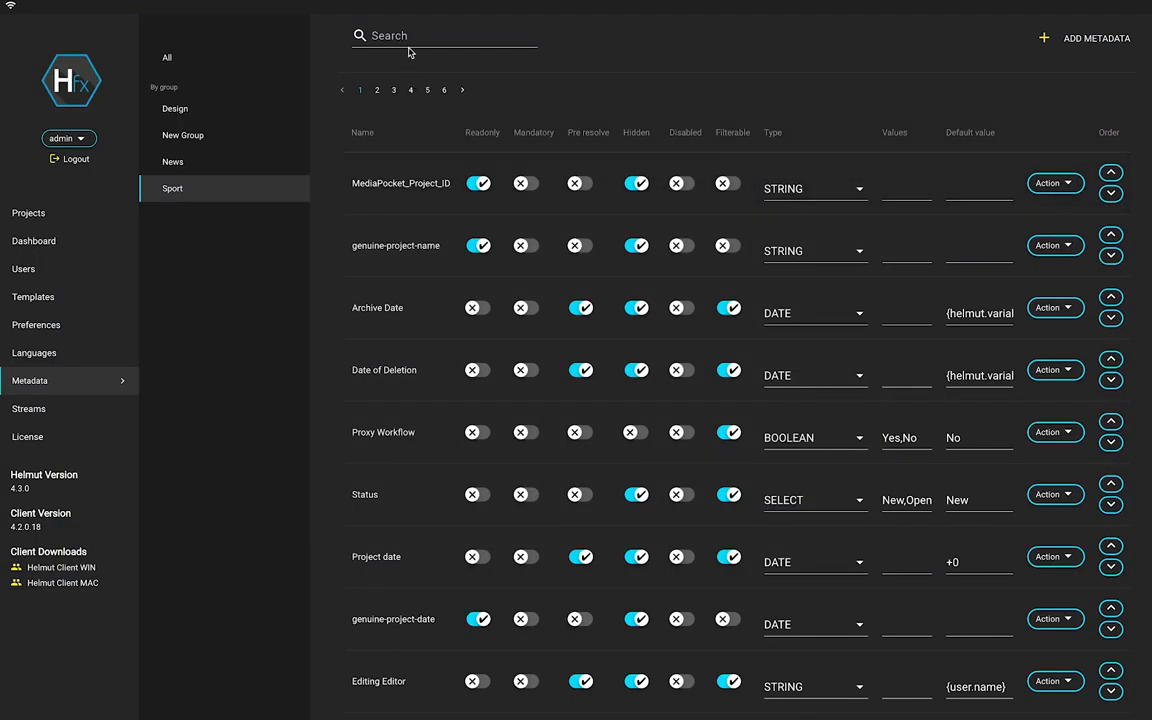
Search the metadata for 'NEW' across All groups.
left_click(404, 35)
type("NEW")
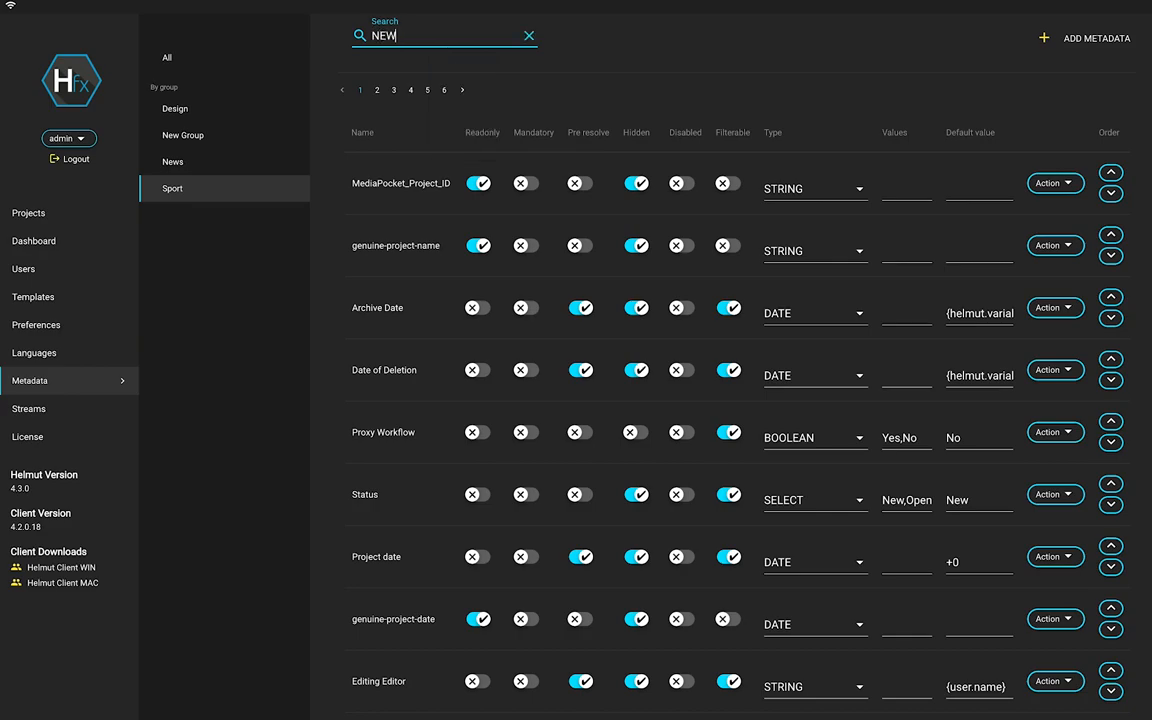
left_click(265, 62)
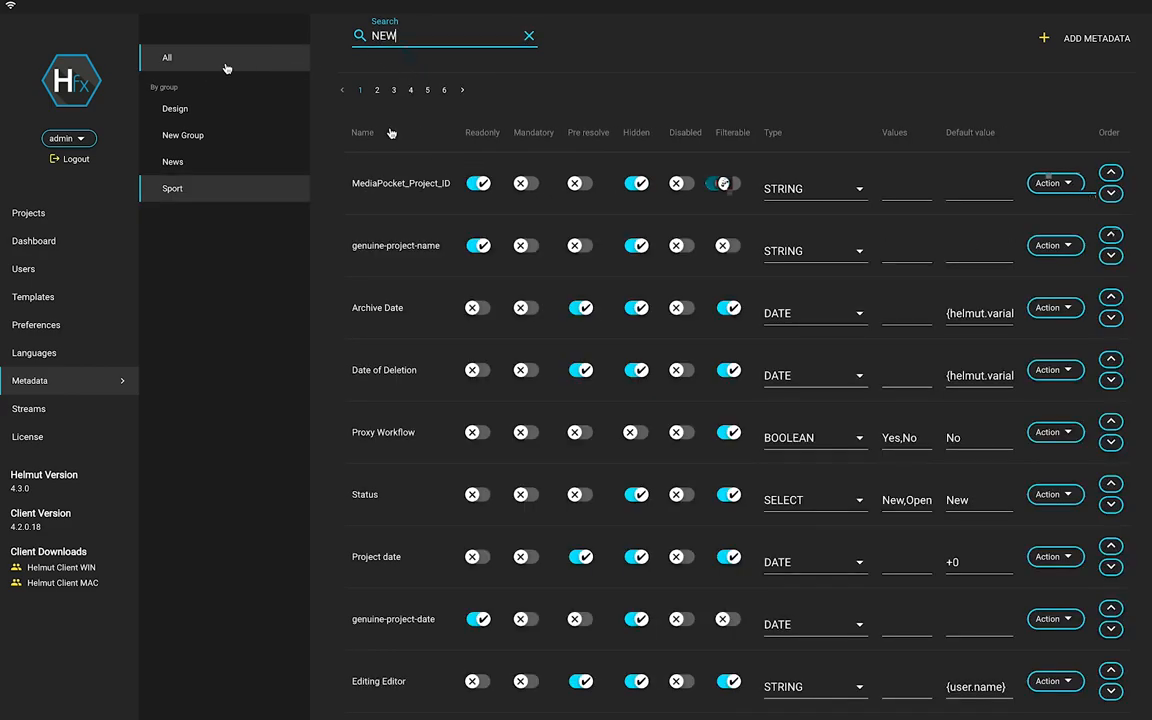
Check New FIELD's group membership and change its type to INTEGER.
left_click(394, 196)
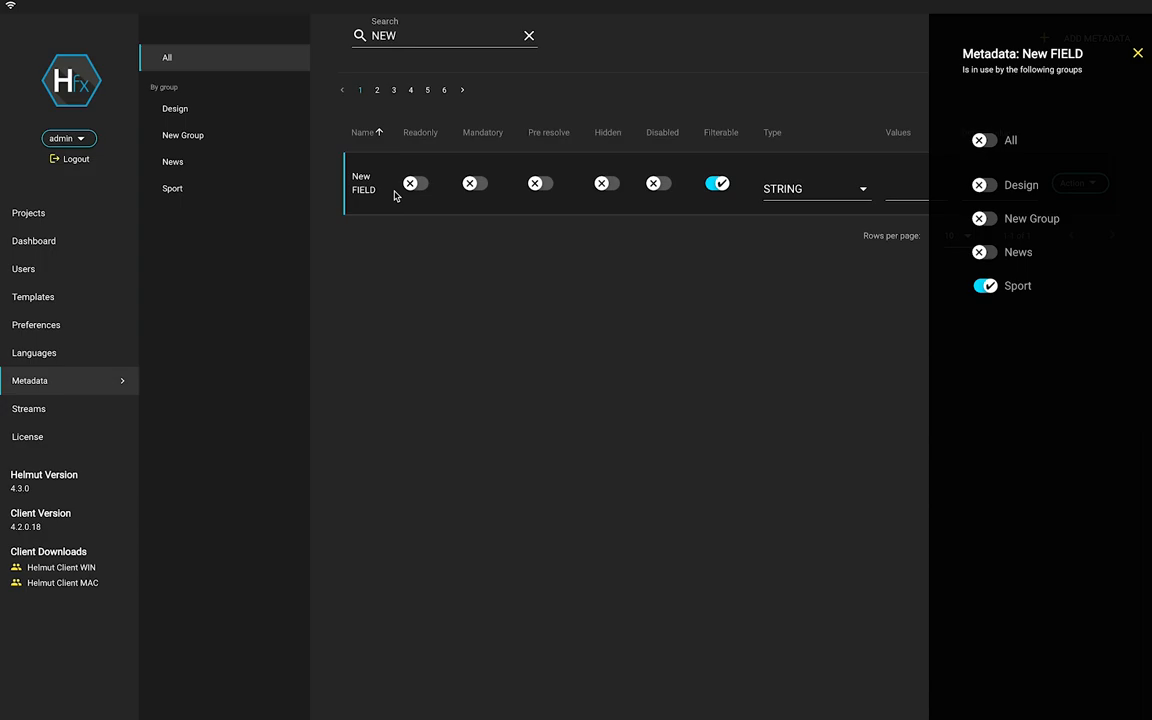
left_click(394, 196)
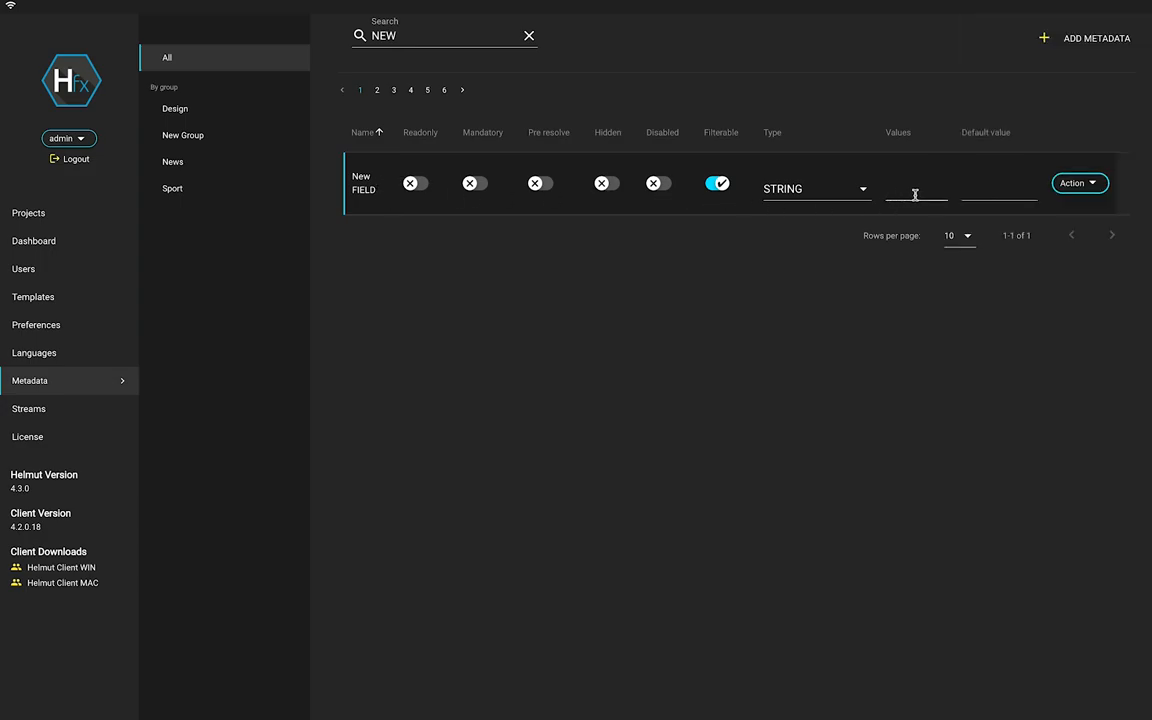
left_click(585, 190)
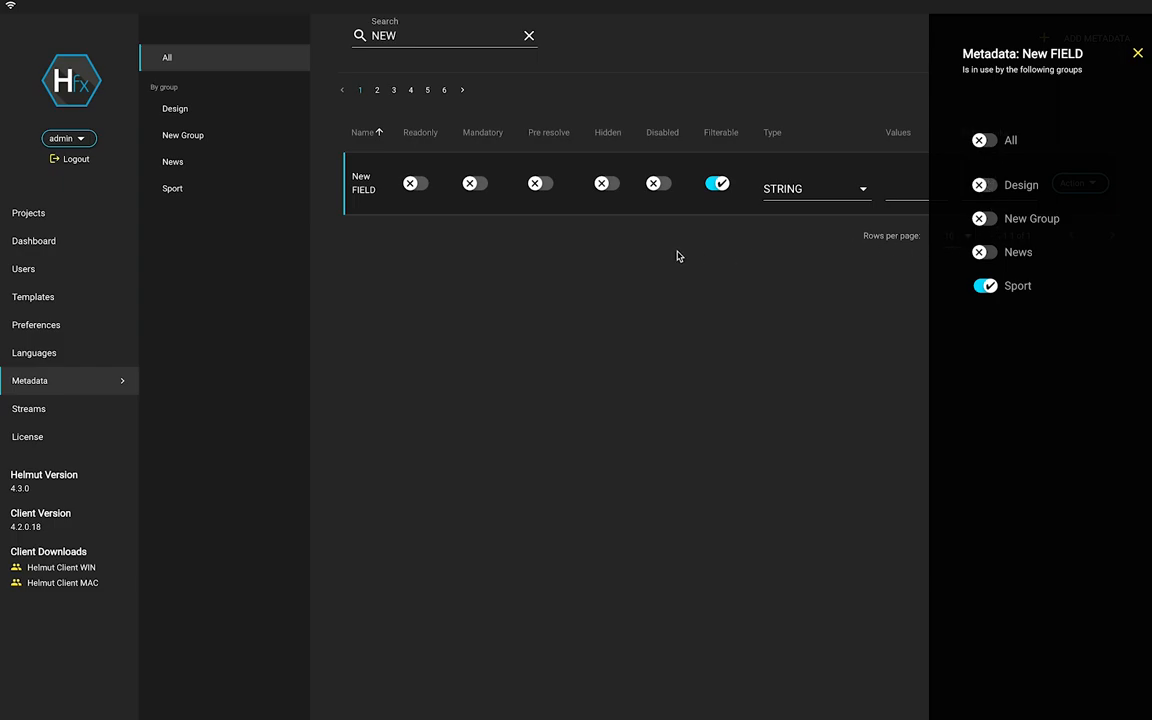
left_click(821, 189)
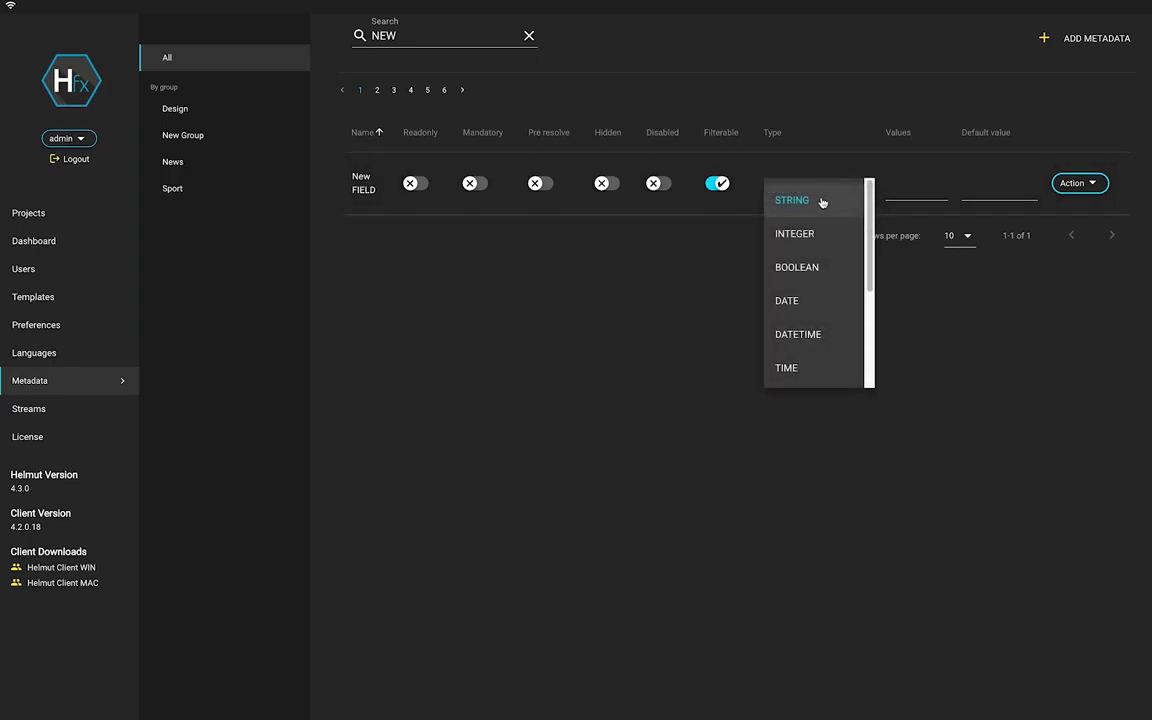
left_click(815, 230)
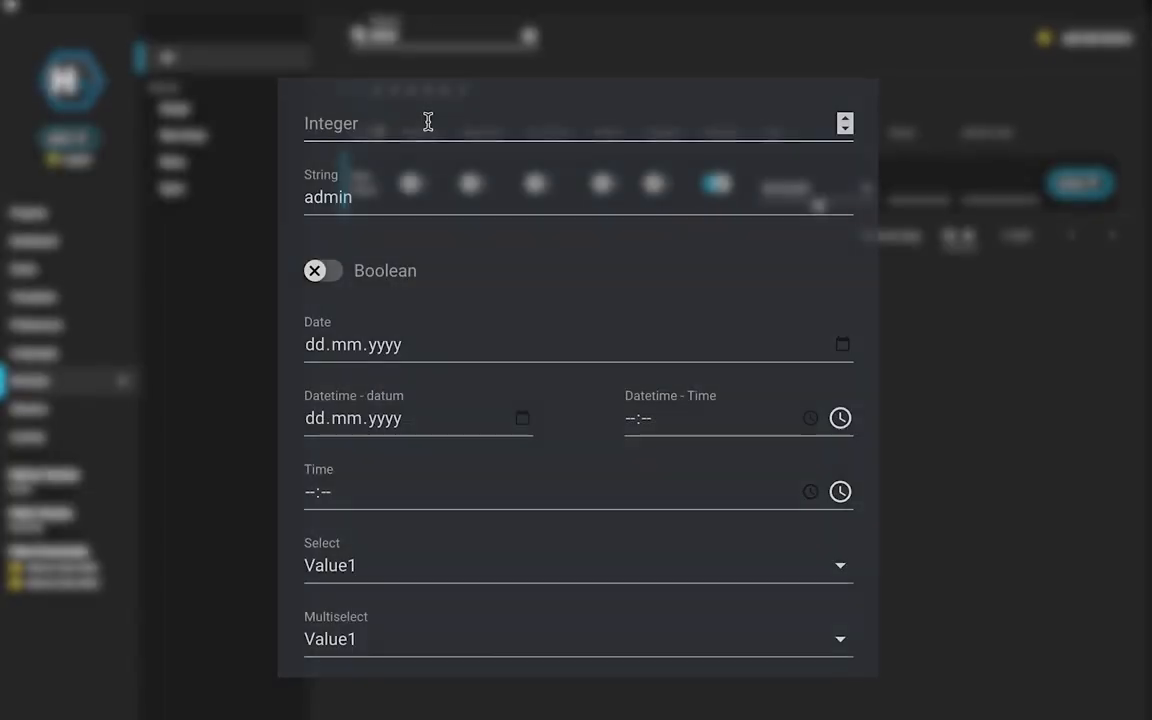
In the preview, nudge the Integer value up and back to 0, and toggle Boolean.
left_click(607, 125)
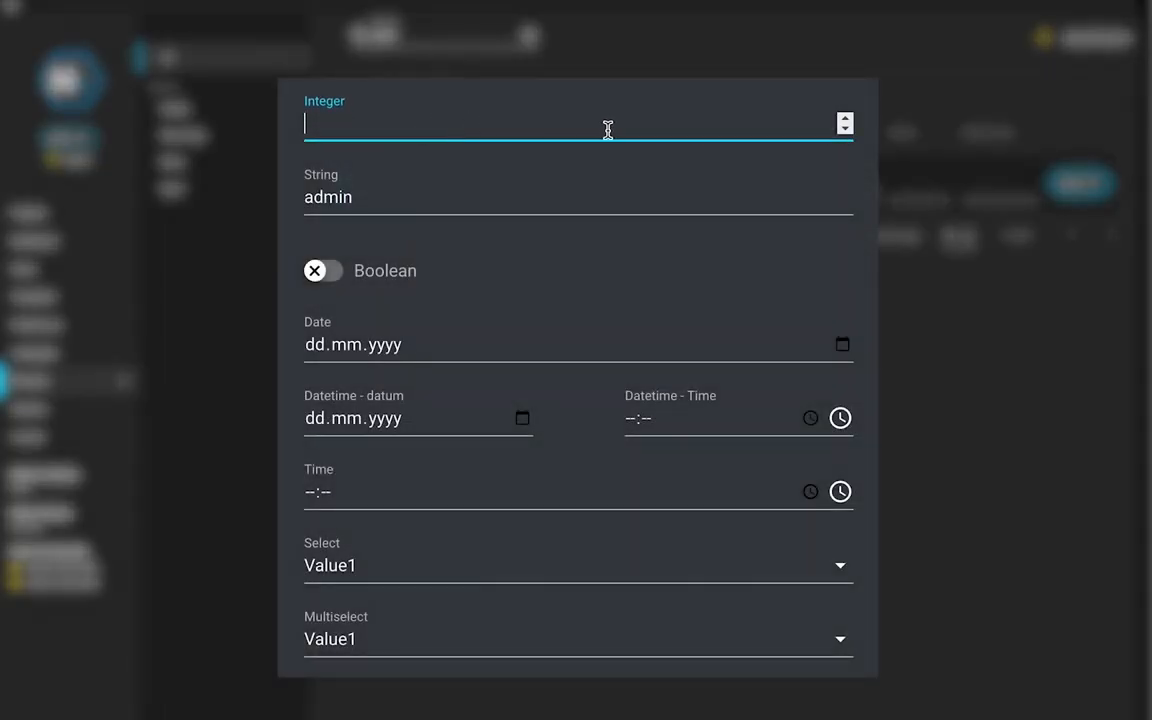
left_click(845, 118)
left_click(845, 118)
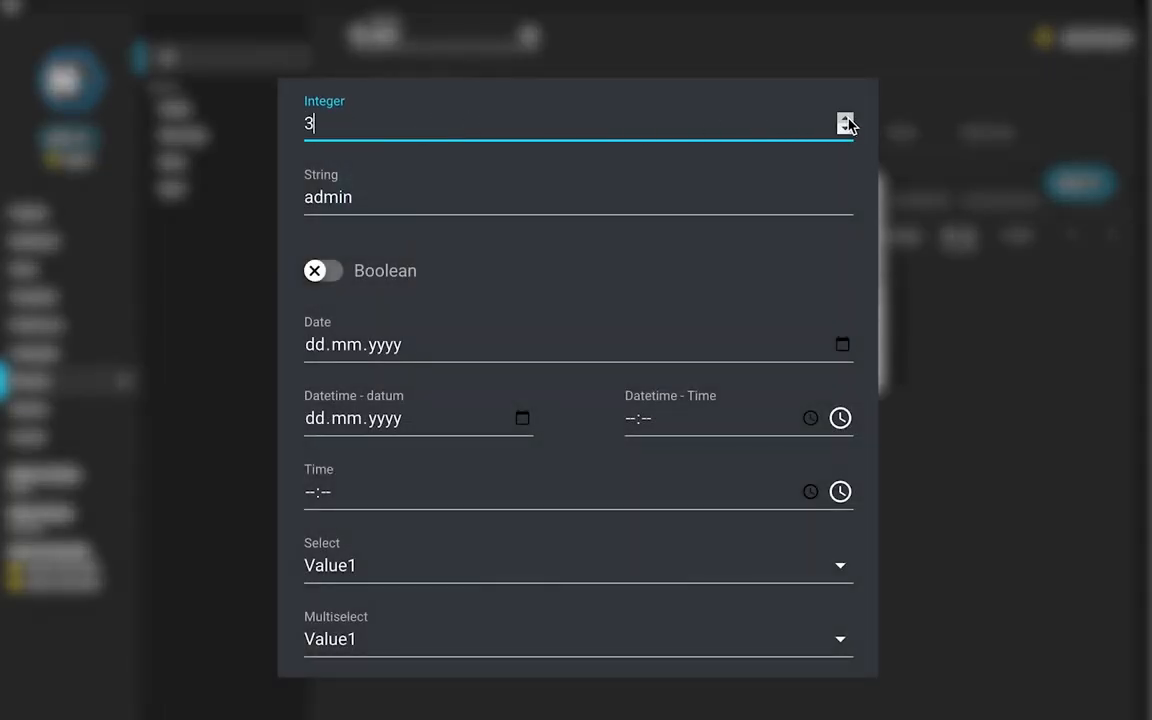
left_click(845, 127)
left_click(845, 127)
left_click(845, 127)
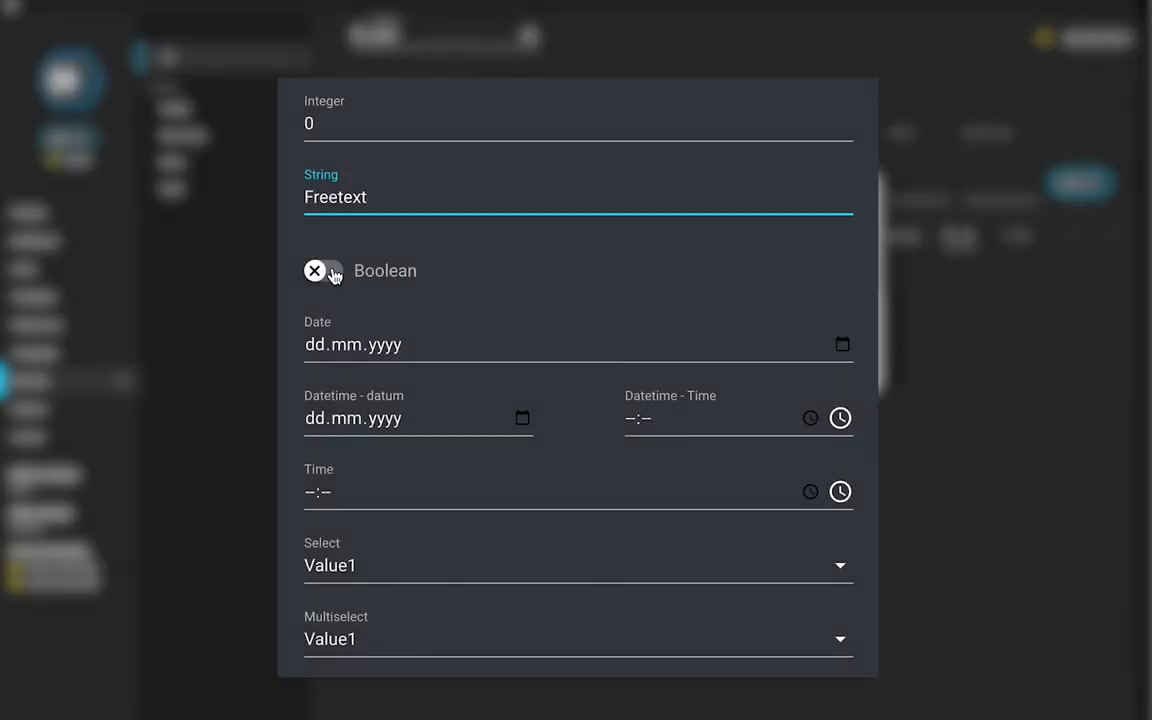
left_click(327, 274)
left_click(329, 286)
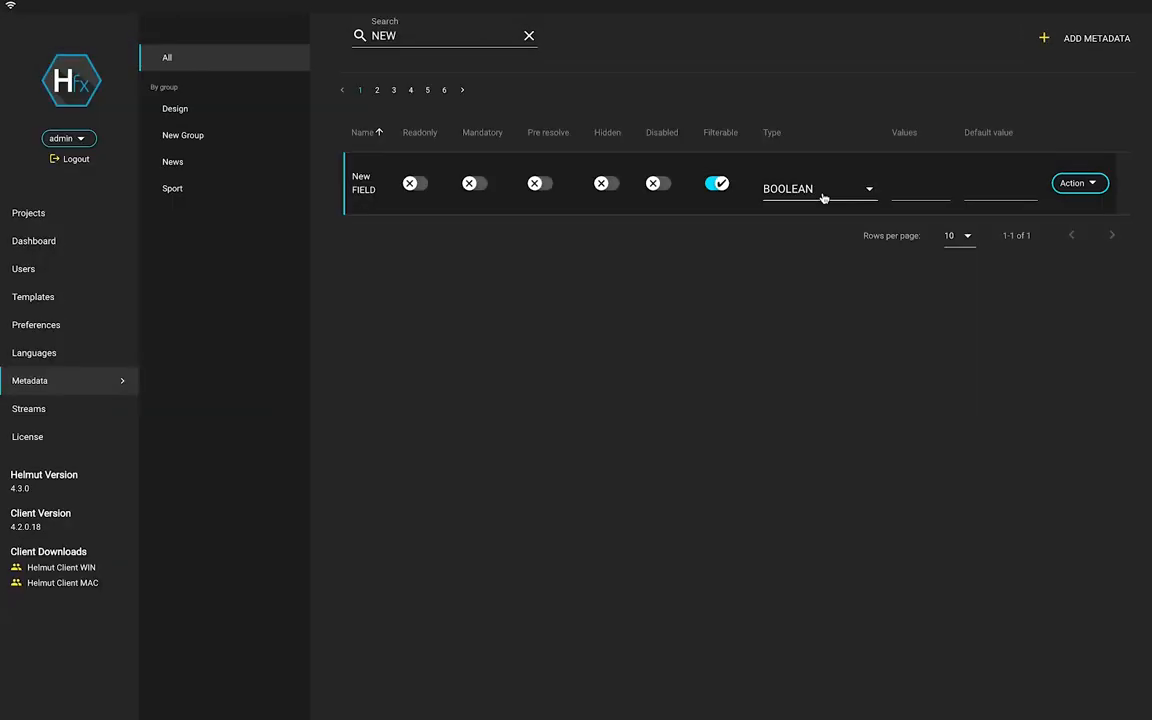
Change the type to DATE and test 29.04.1981, then the 26th from the calendar.
left_click(823, 198)
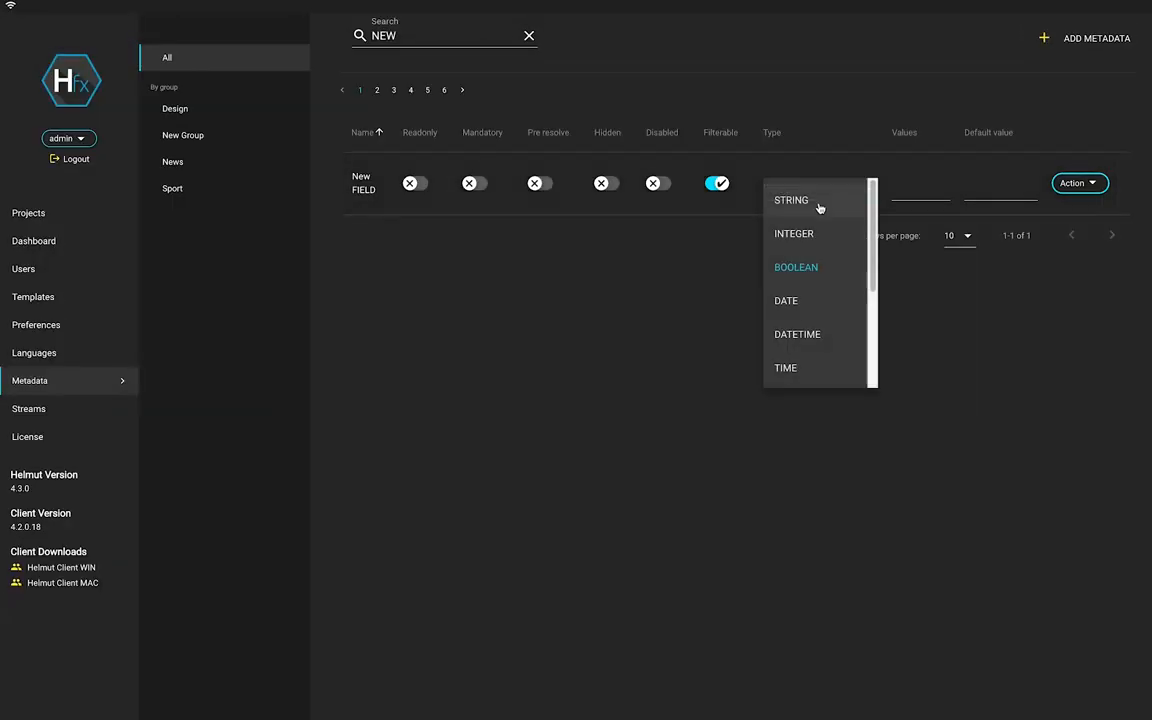
left_click(825, 297)
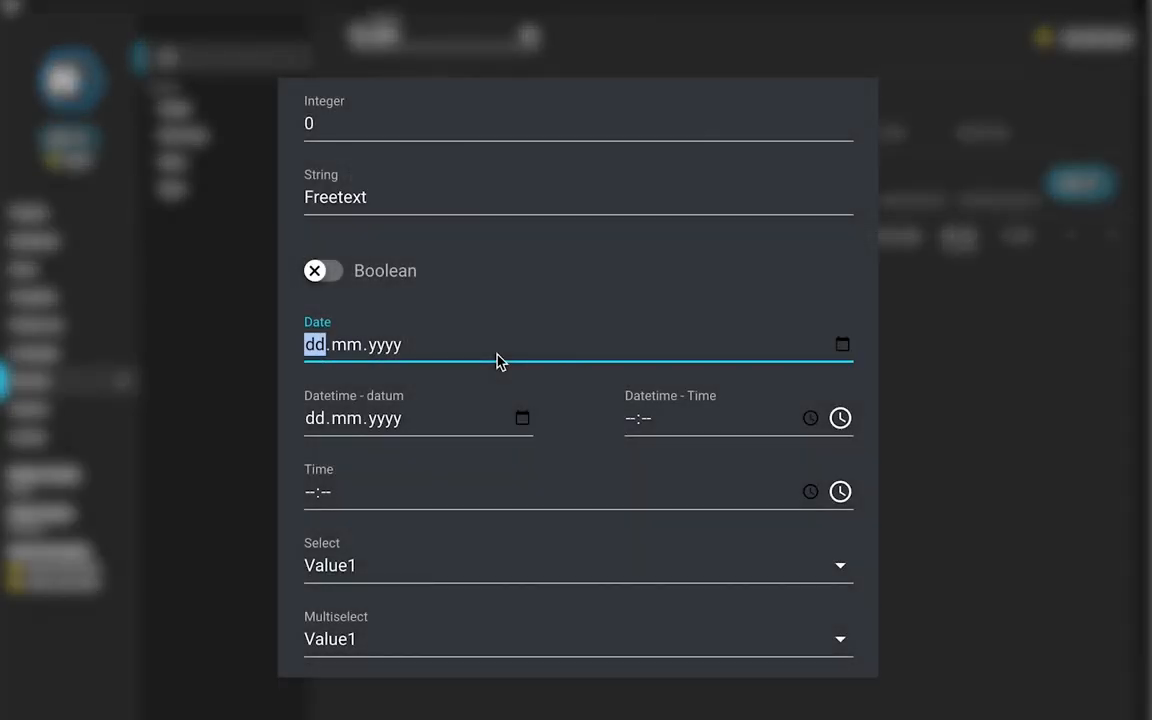
type("29.04.1981")
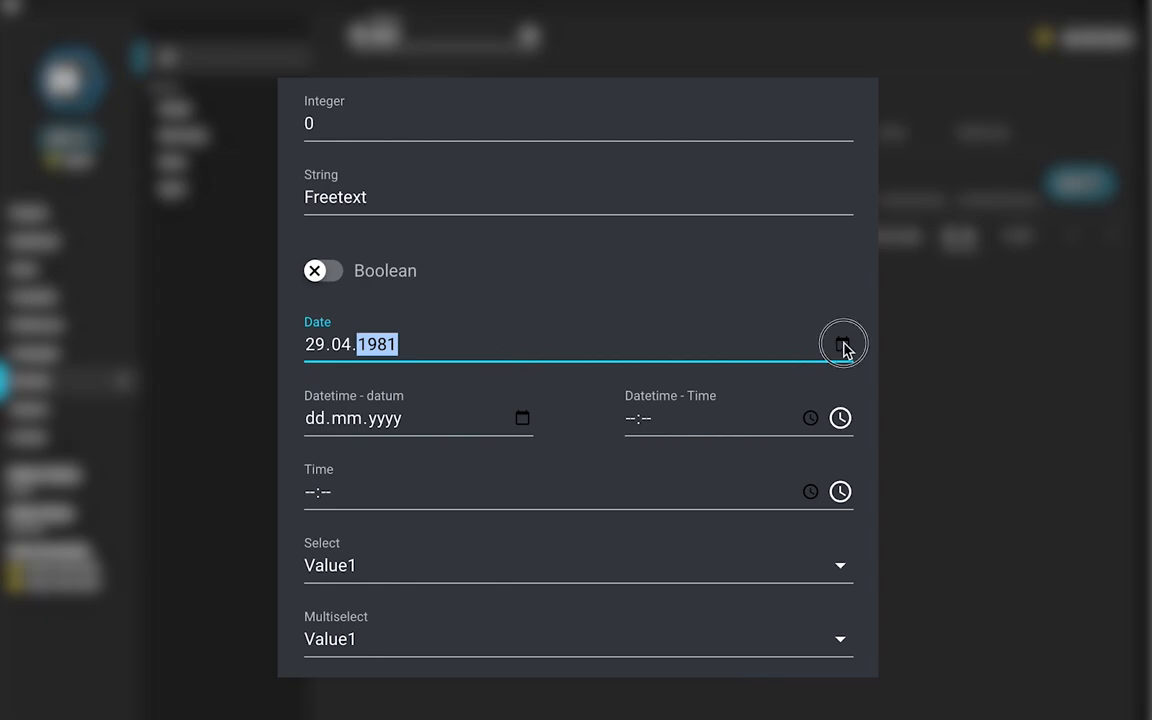
left_click(842, 344)
left_click(512, 549)
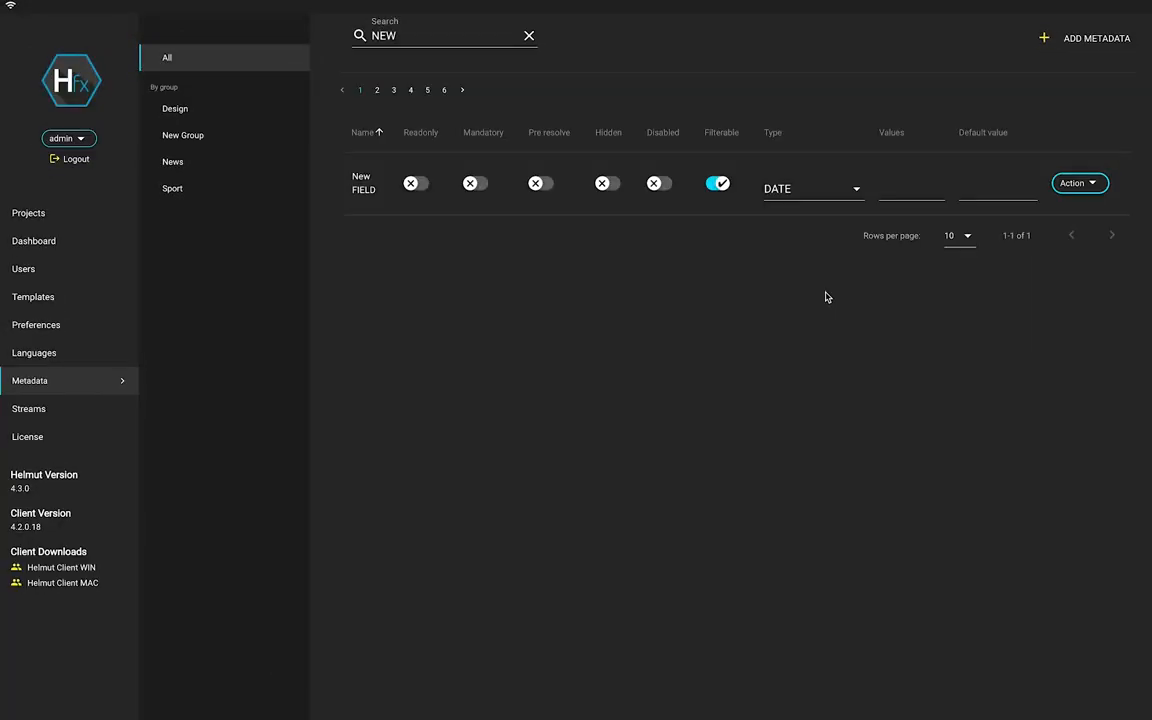
Change the type to DATETIME and test 10:20, then 11:23 from the time picker.
left_click(813, 188)
left_click(818, 332)
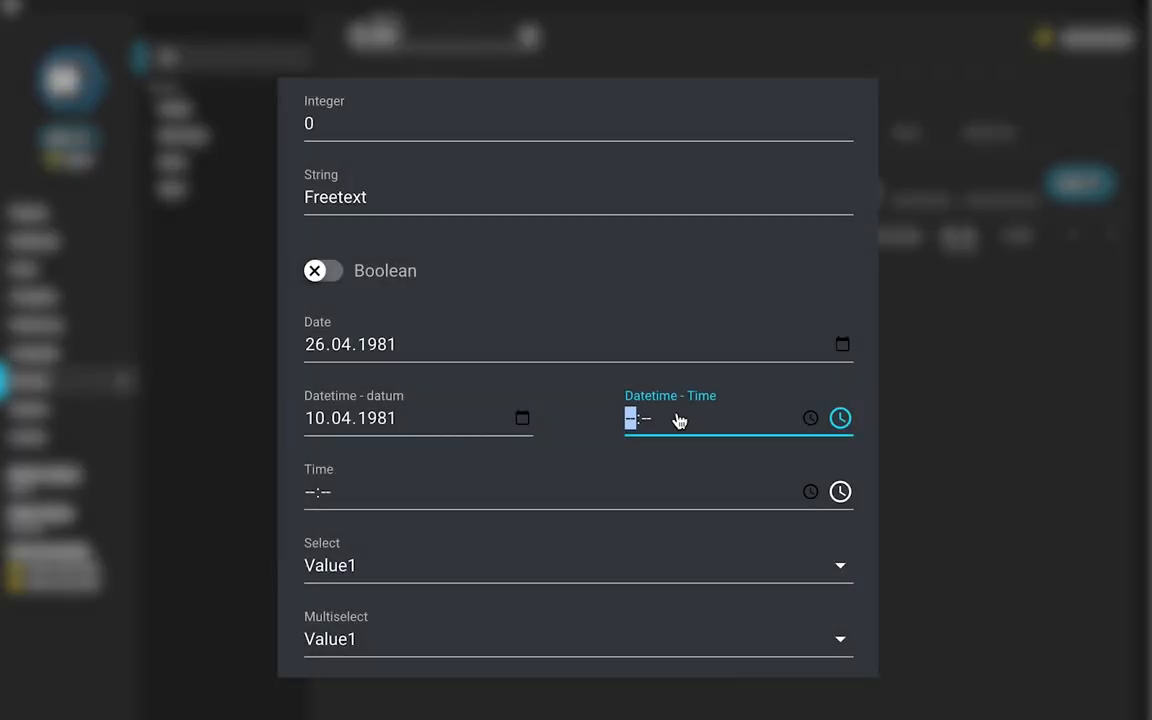
type("10:20")
left_click(811, 420)
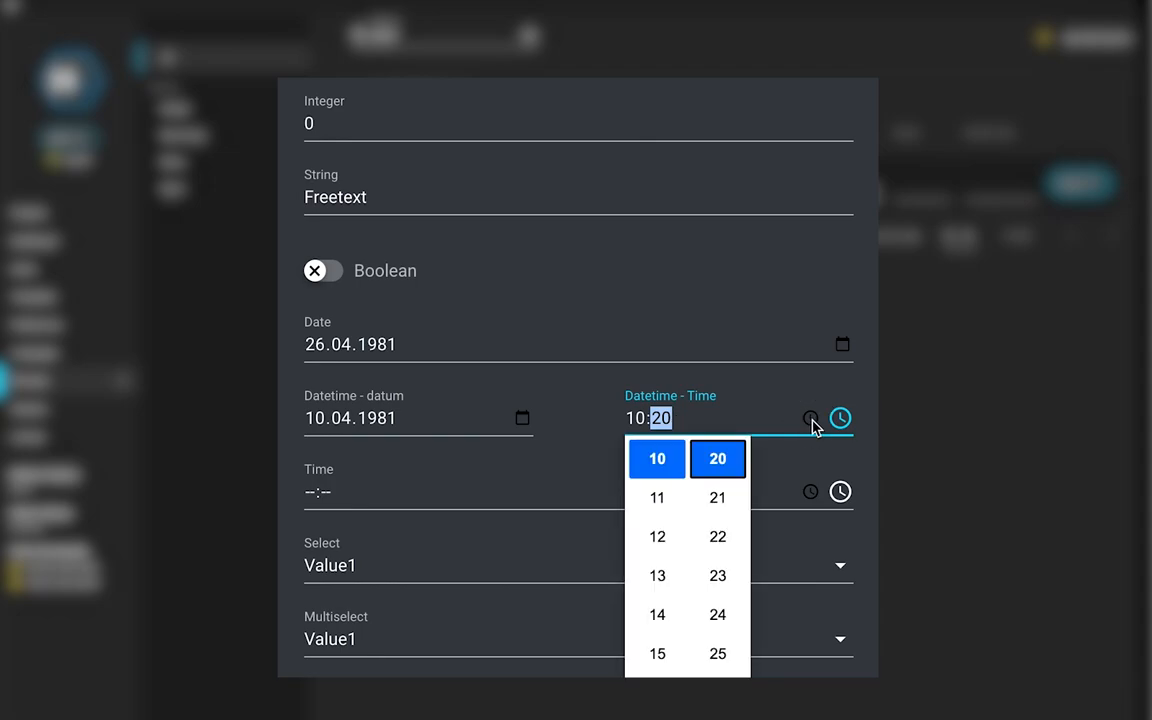
left_click(655, 500)
left_click(722, 578)
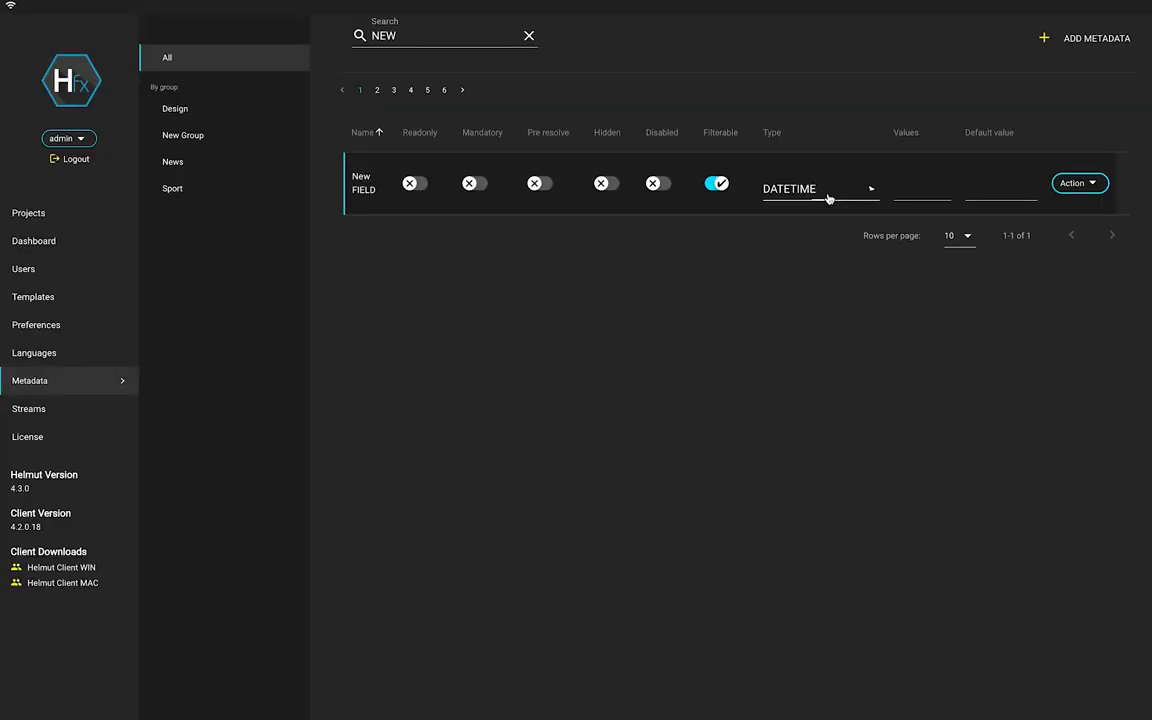
Change the type to TIME and test entering 10 and the clock picker.
left_click(828, 199)
scroll(815, 298, "down", 1)
left_click(818, 309)
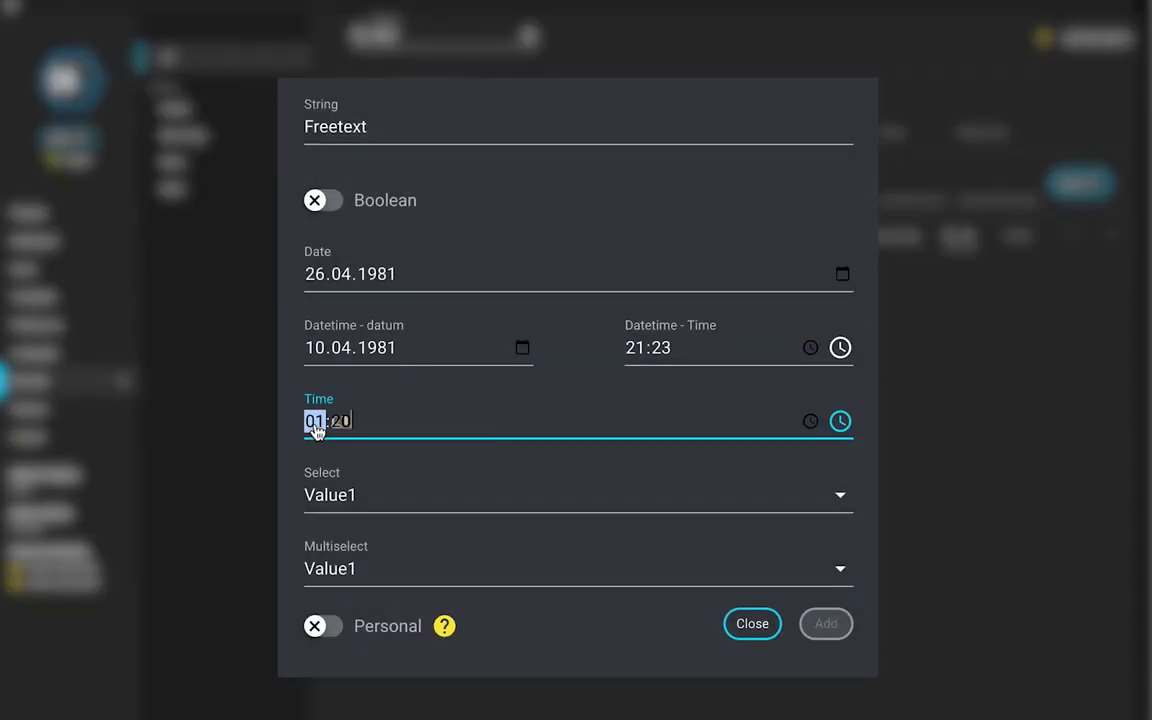
type("10:20")
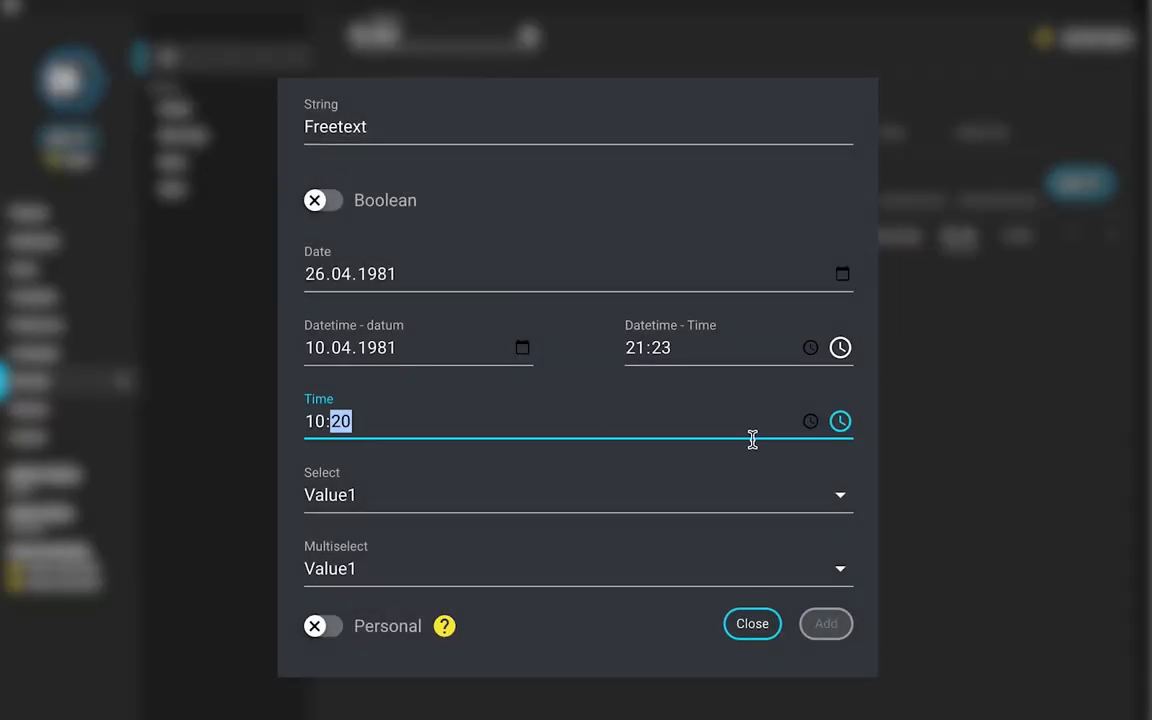
left_click(810, 423)
left_click(808, 424)
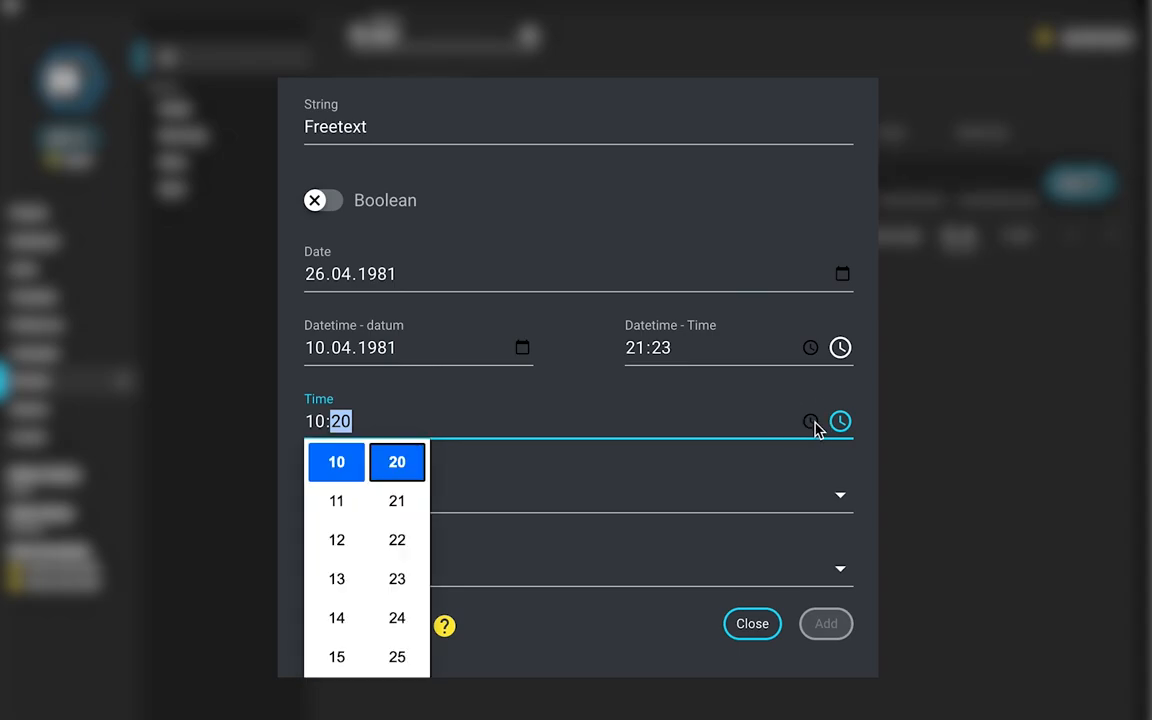
left_click(841, 427)
left_click(841, 427)
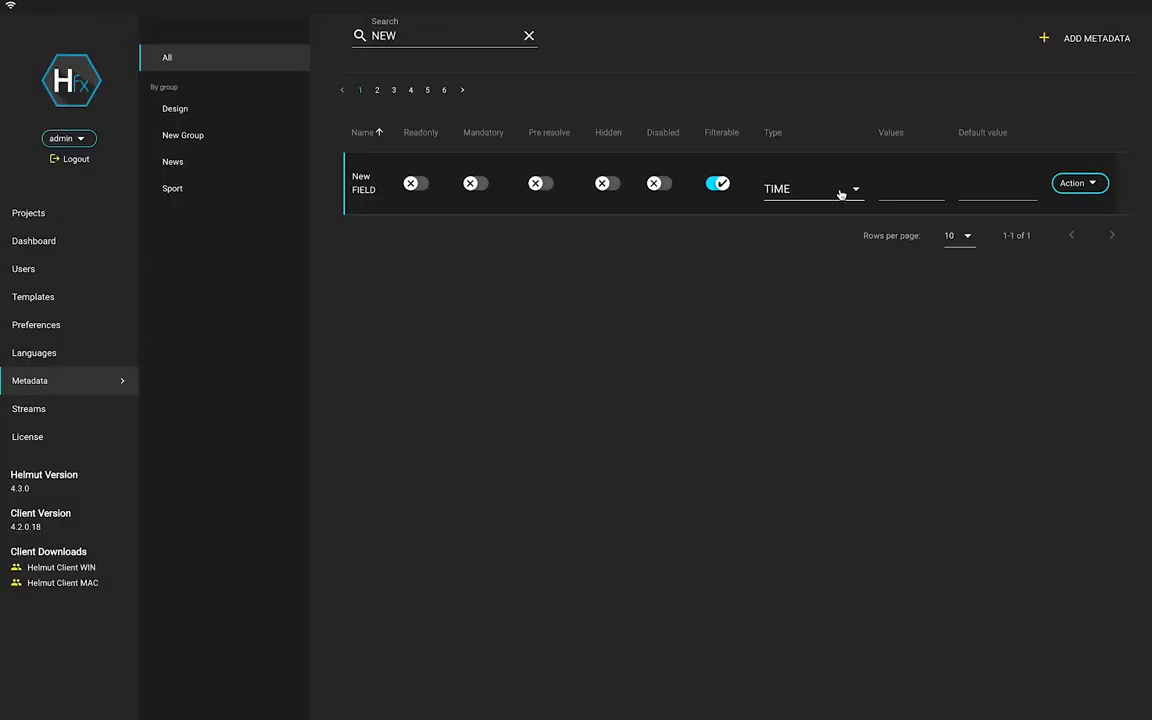
Set New FIELD's type to SELECT.
left_click(841, 193)
scroll(833, 300, "down", 1)
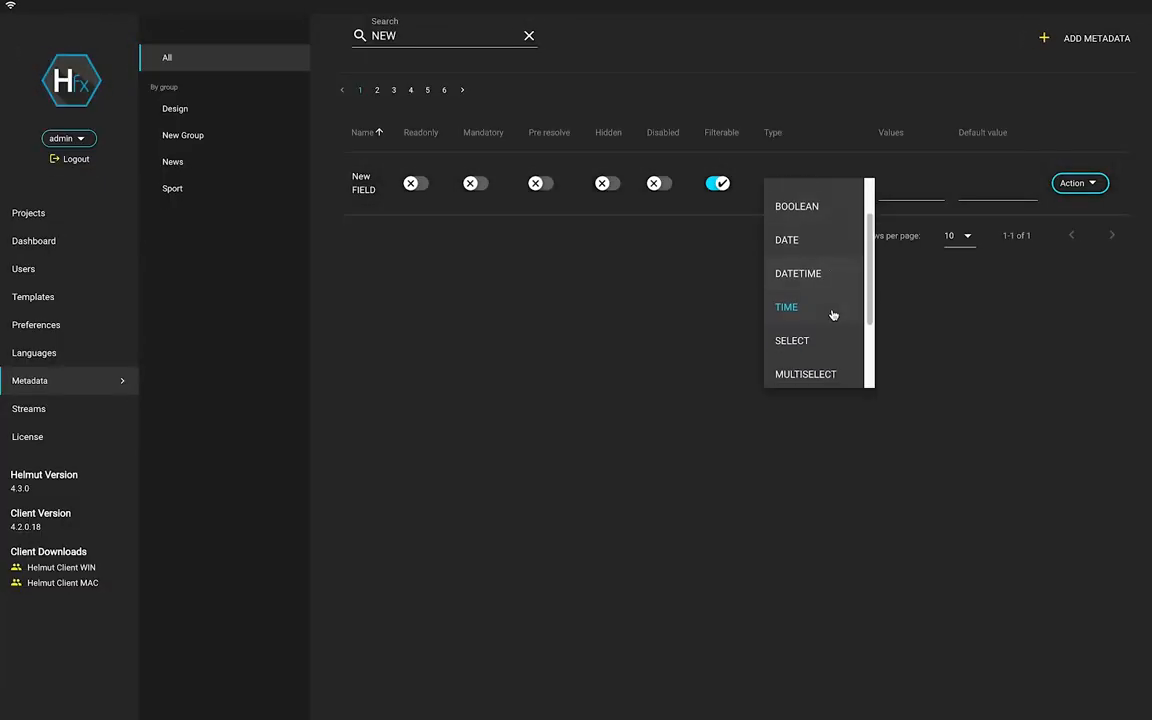
left_click(830, 339)
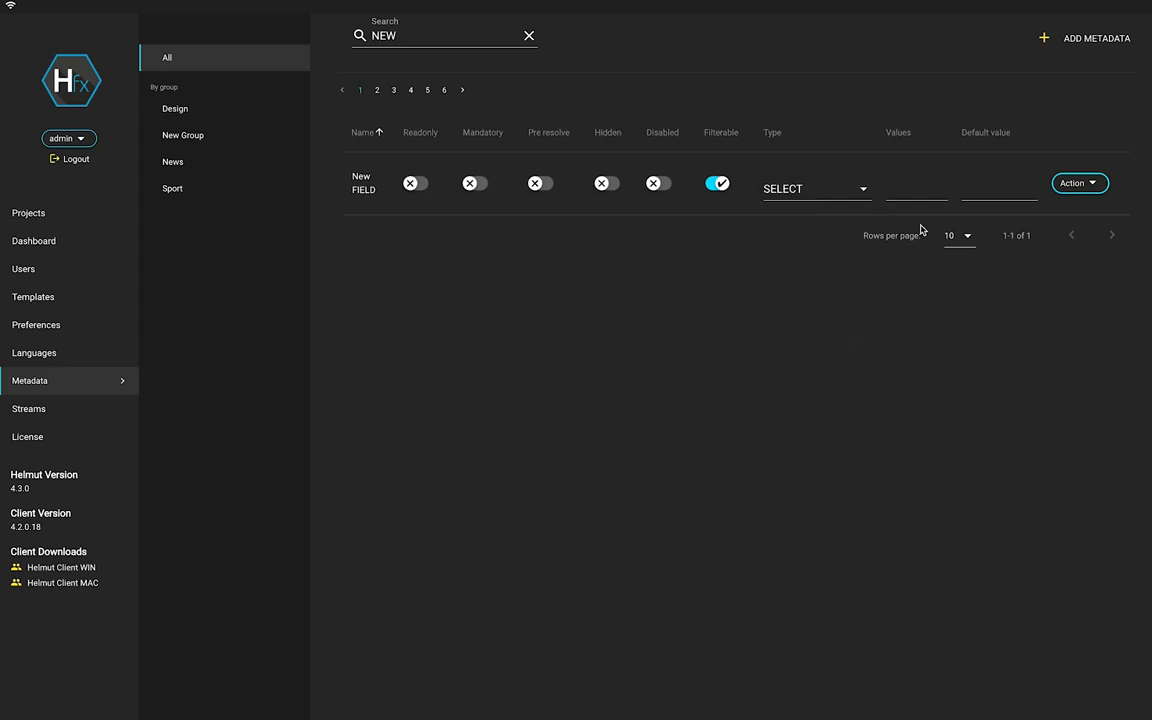
Enter Value1,Value2,Value3 as New FIELD's values.
left_click(936, 188)
left_click(936, 188)
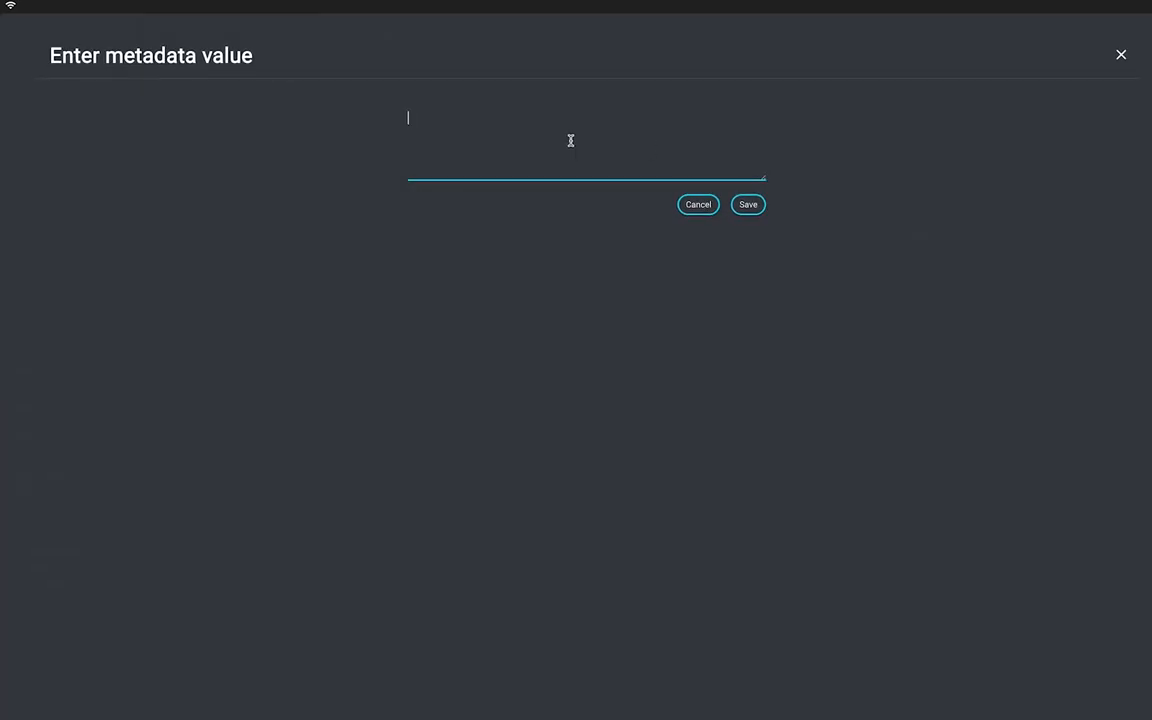
type("Value1,Value2,Value3")
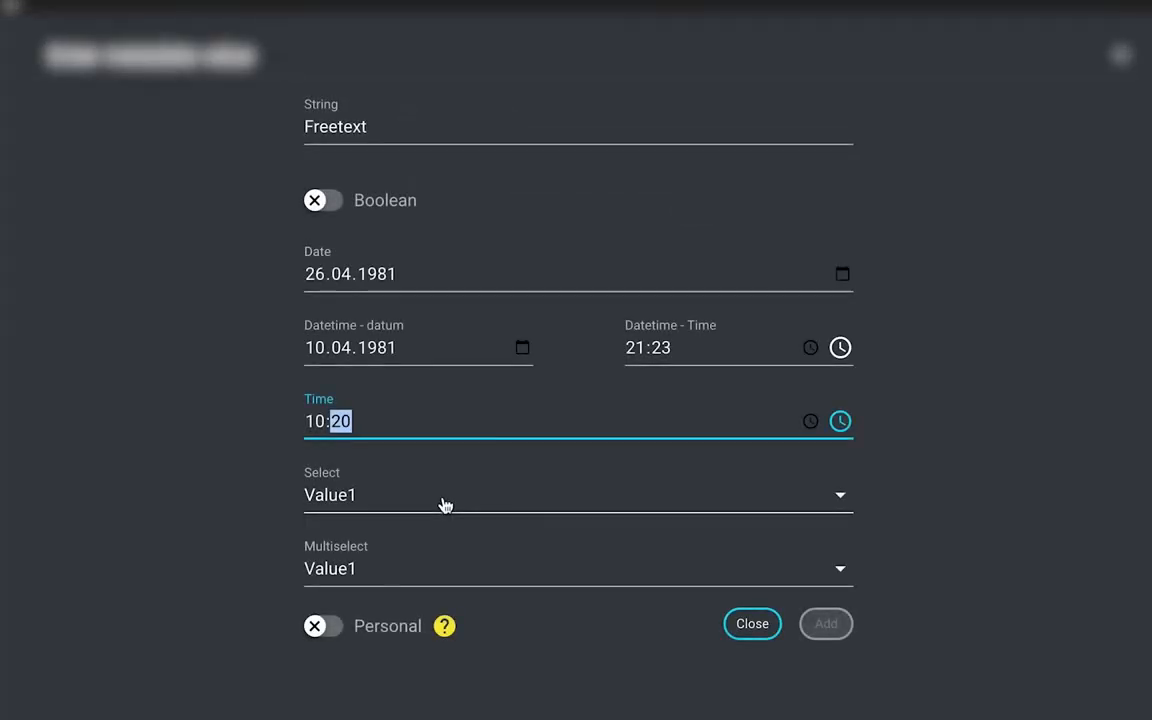
In the preview, pick Value2 then Value3 in Select, and tick Value2 in Multiselect.
left_click(442, 504)
left_click(417, 578)
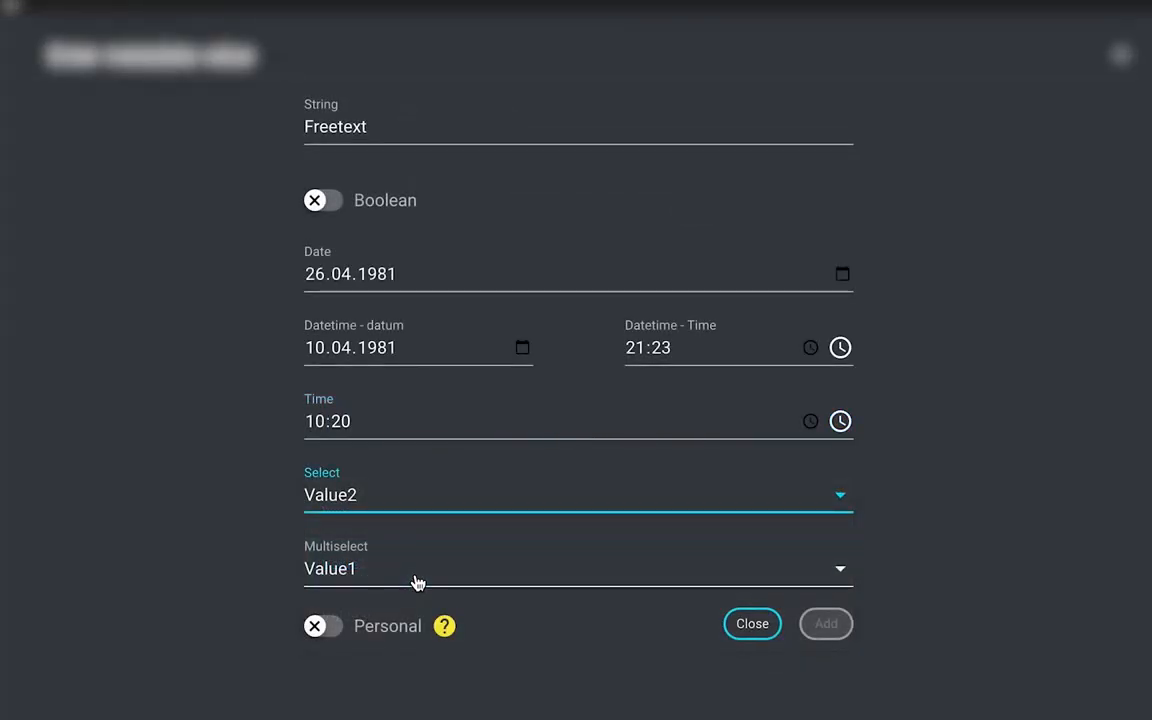
left_click(443, 503)
left_click(424, 612)
left_click(427, 585)
left_click(410, 643)
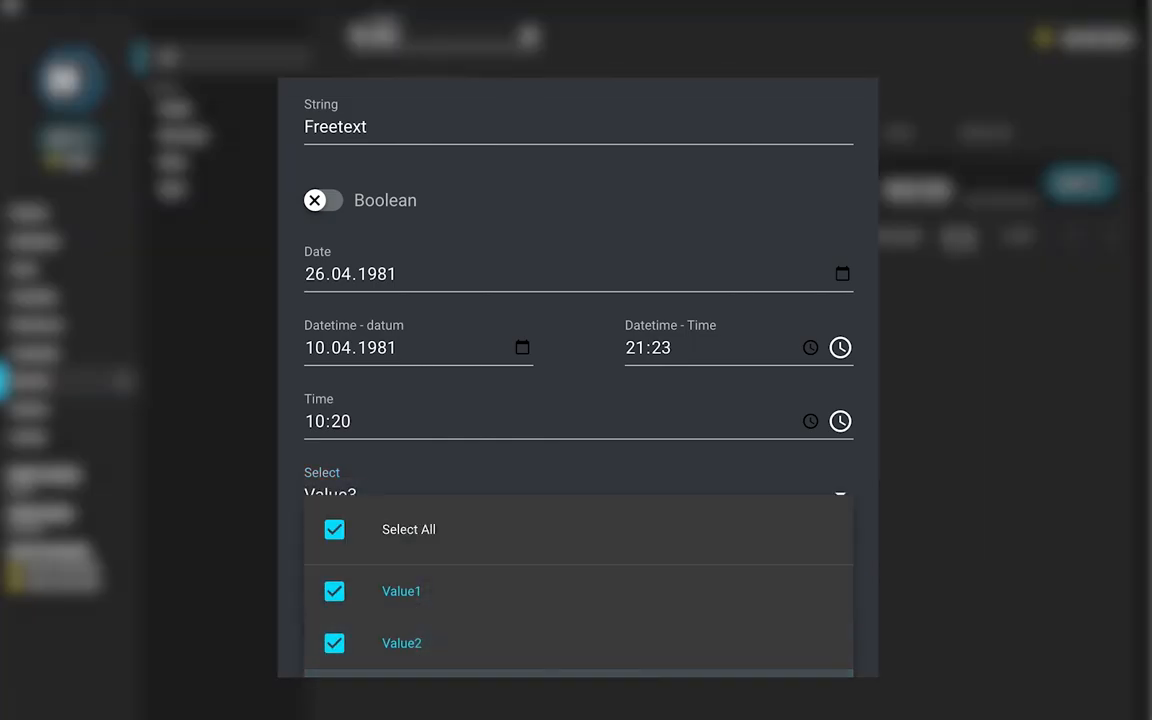
key("Escape")
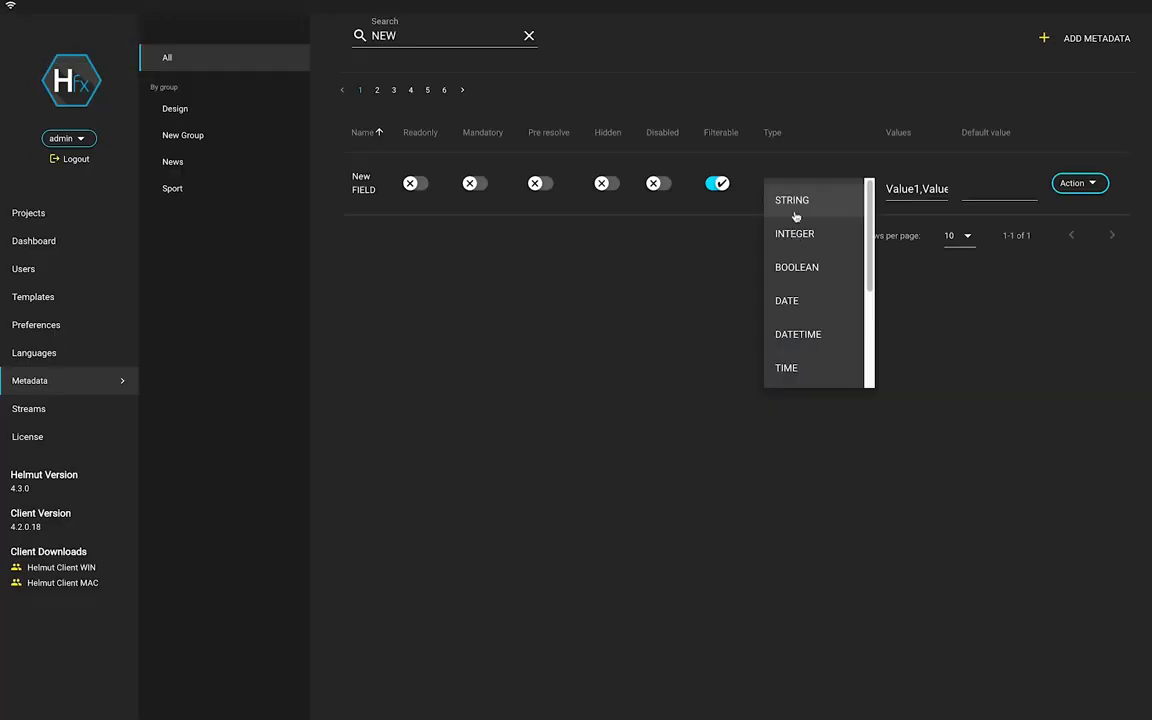
Make New FIELD a read-only MULTISELECT with Value1 as the default value.
scroll(797, 300, "down", 3)
left_click(818, 288)
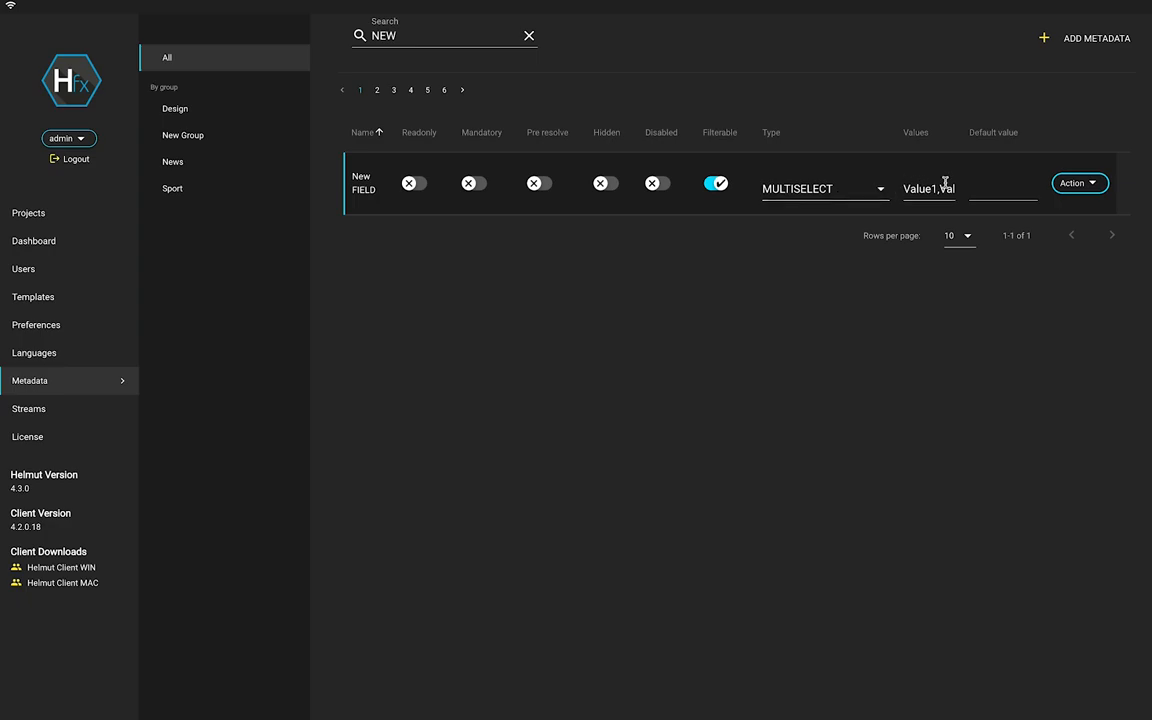
left_click(984, 188)
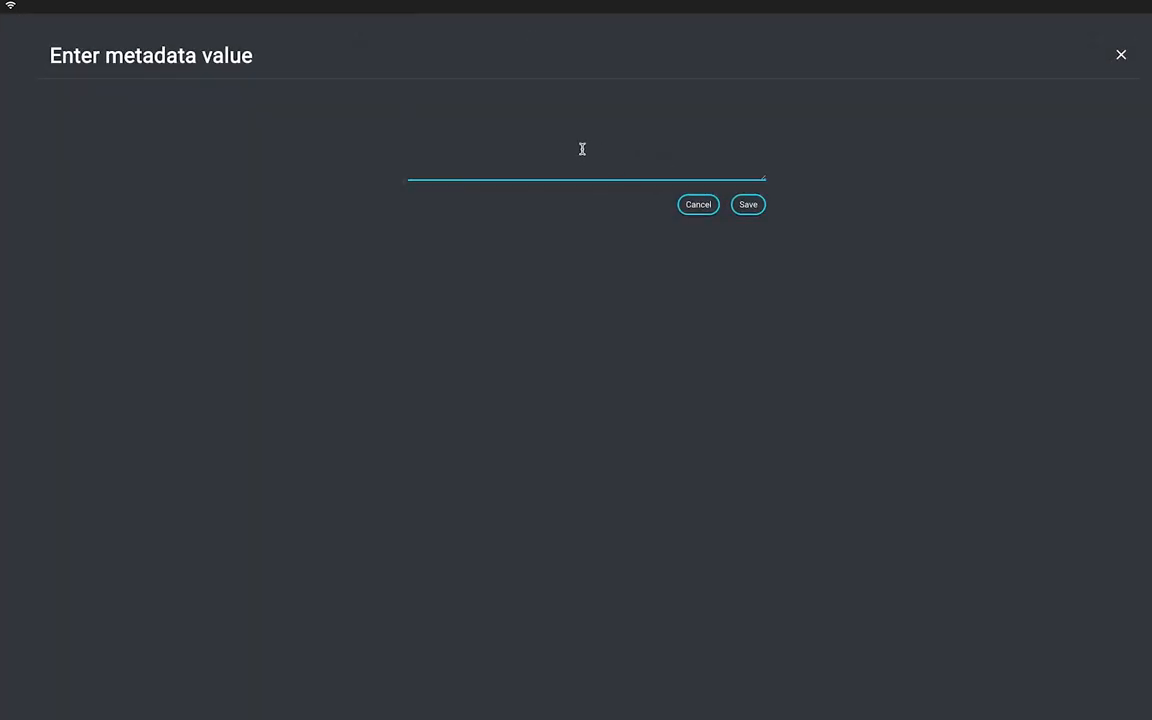
type("Value1")
left_click(761, 210)
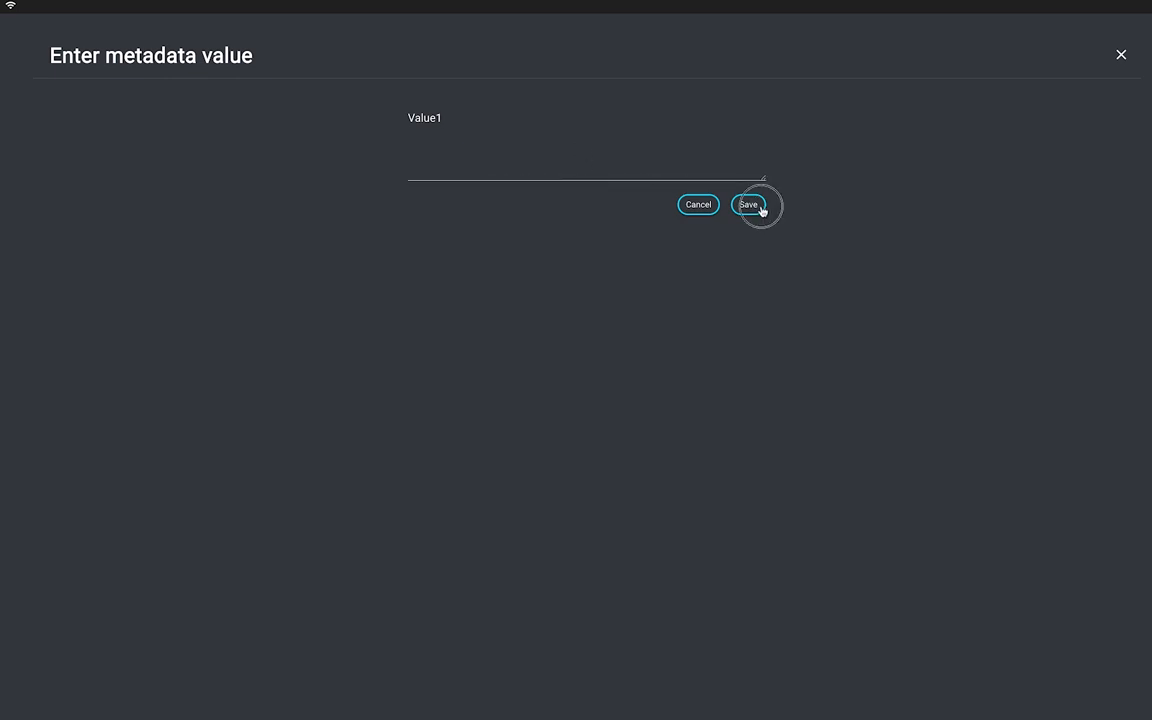
left_click(418, 191)
Turn Read-only off, try Mandatory on and off, and switch Pre resolve on for New FIELD.
left_click(418, 191)
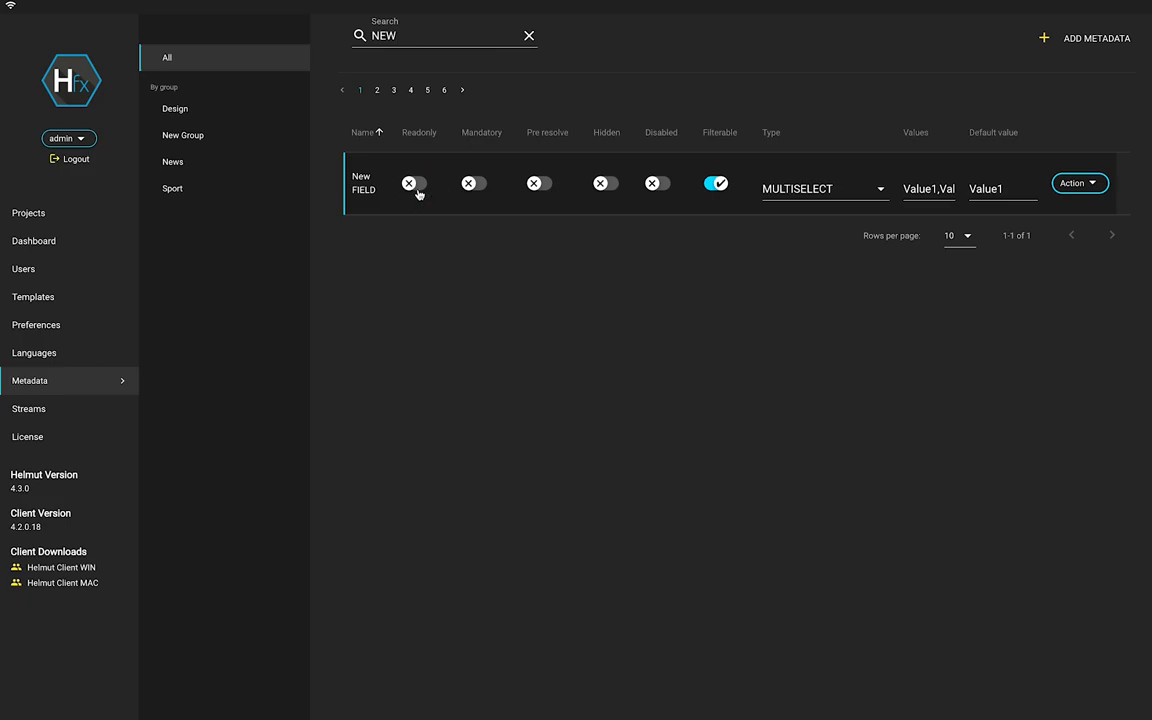
left_click(472, 189)
left_click(475, 186)
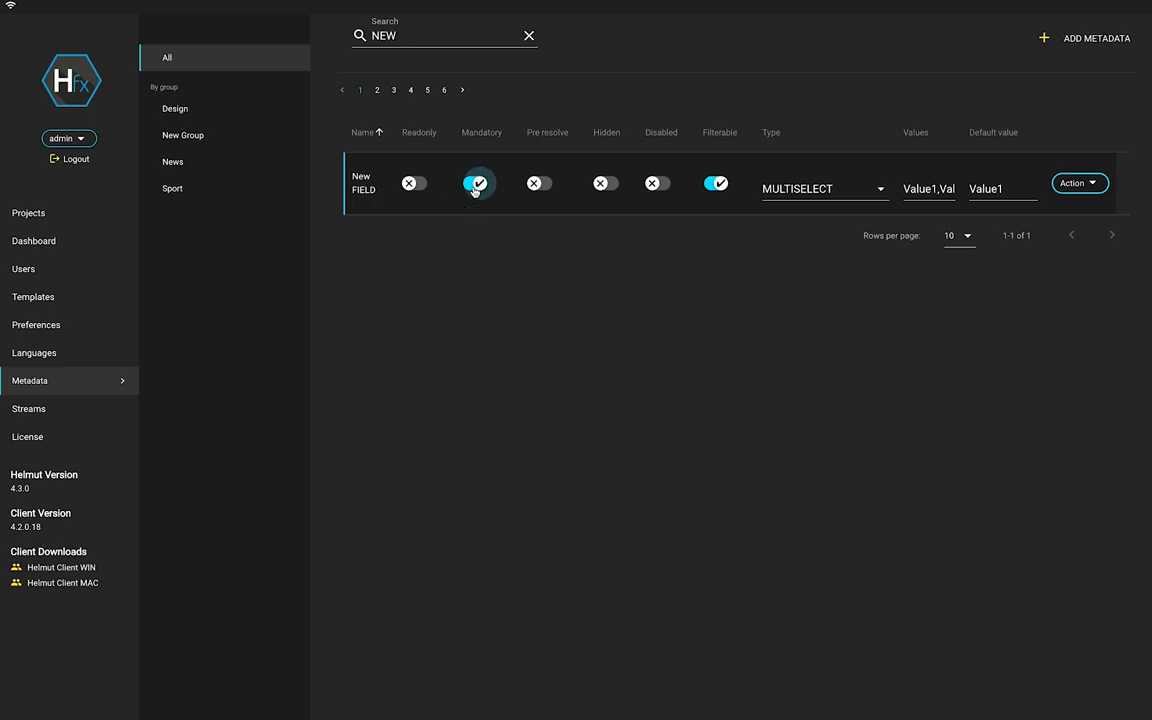
left_click(538, 187)
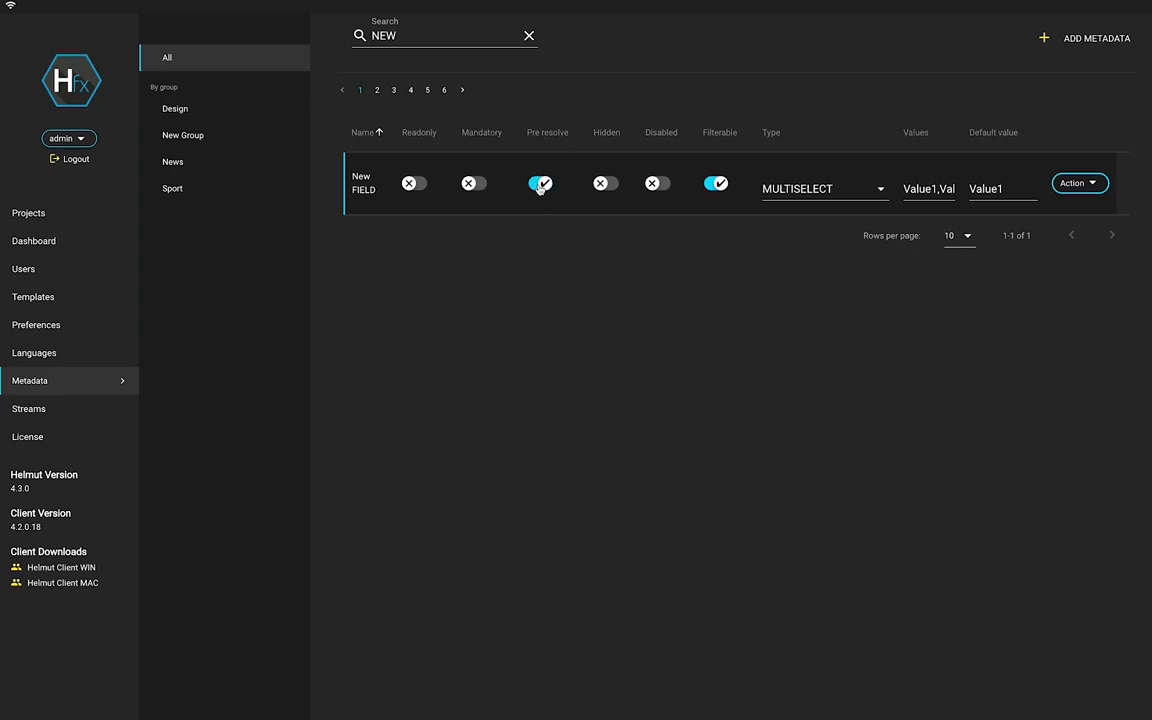
Replace the default value Value1 with {user.name} and check it resolves to admin in the preview.
left_click(1000, 188)
left_click_drag(494, 124, 408, 121)
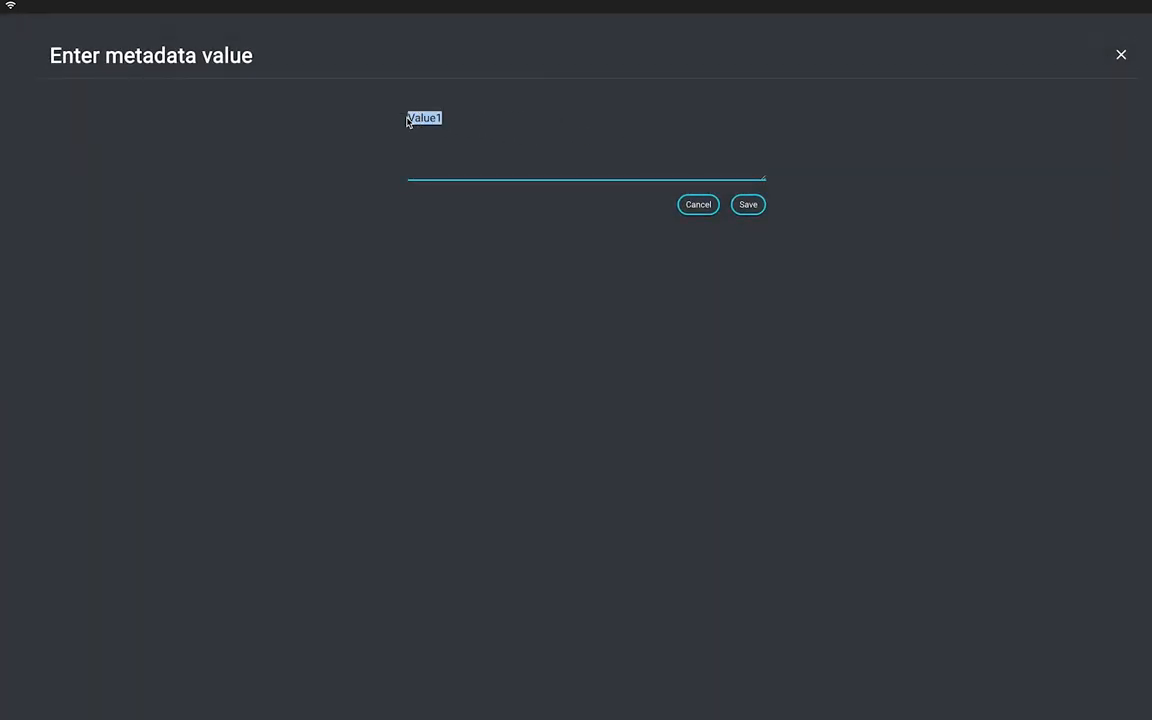
key("BackSpace")
type("{user.name}")
left_click(746, 205)
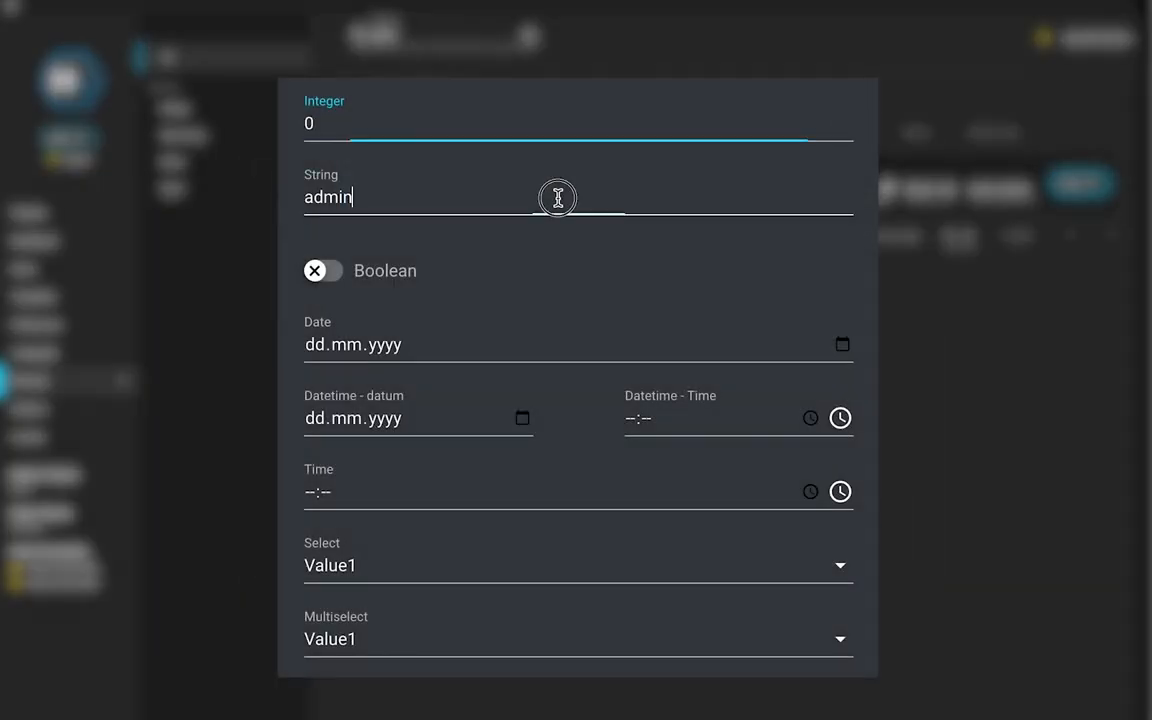
double_click(558, 197)
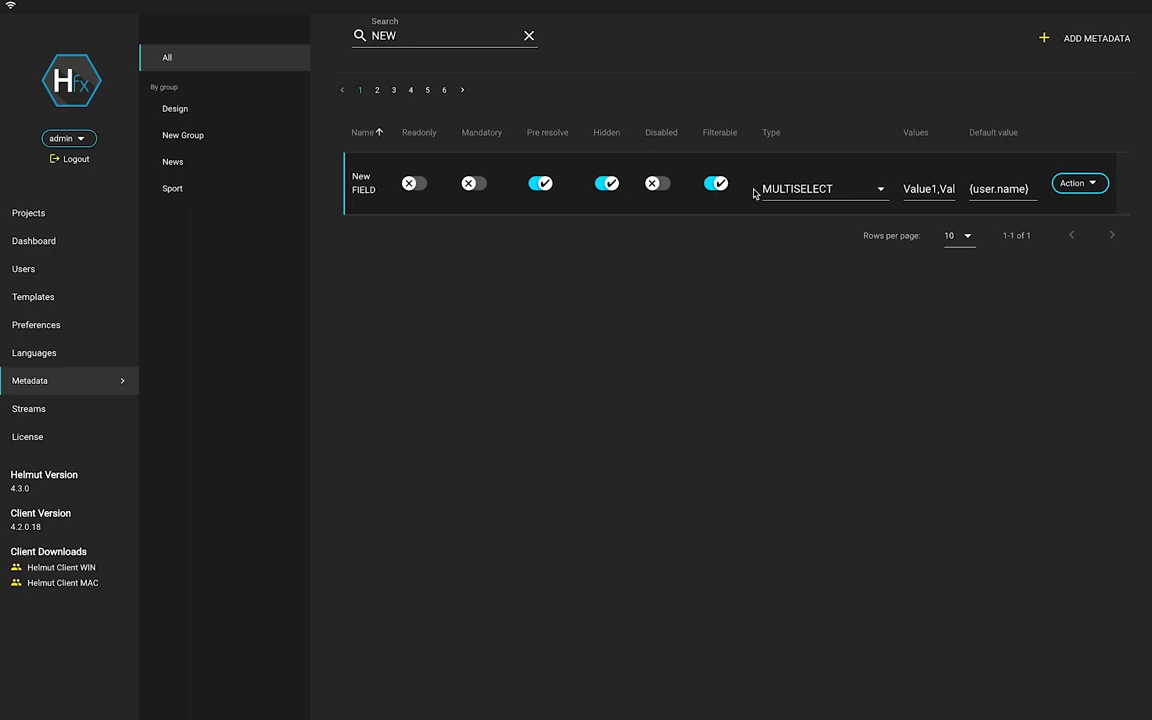
Change New FIELD's type to STRING, unhide it, and toggle Disabled on then back off.
left_click(797, 187)
left_click(800, 202)
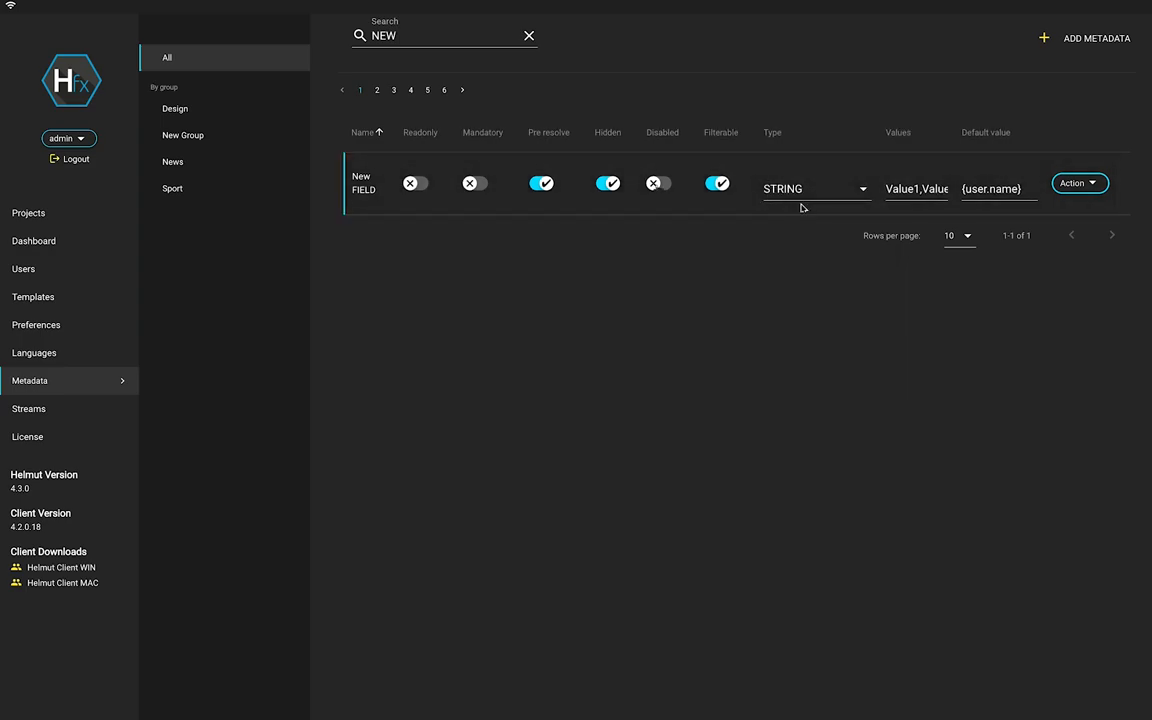
left_click(608, 187)
left_click(655, 186)
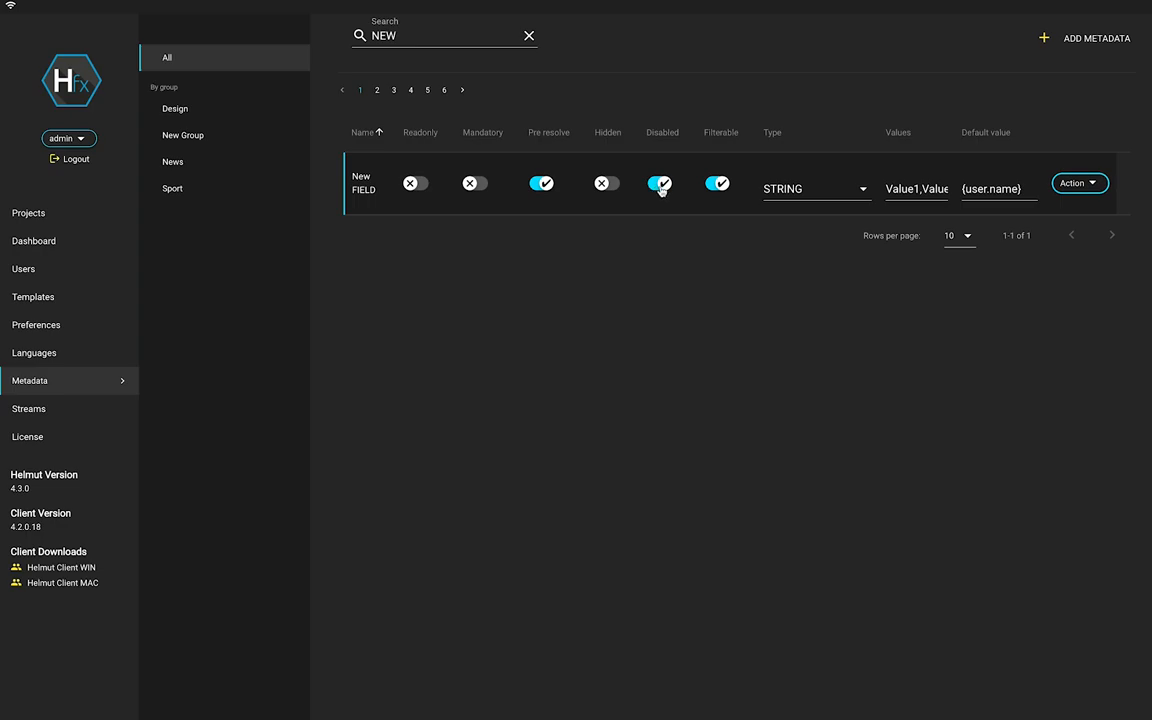
left_click(661, 186)
Toggle Filterable off and back on, then delete New FIELD and confirm with Yes.
left_click(717, 190)
left_click(717, 190)
left_click(1077, 187)
left_click(1076, 212)
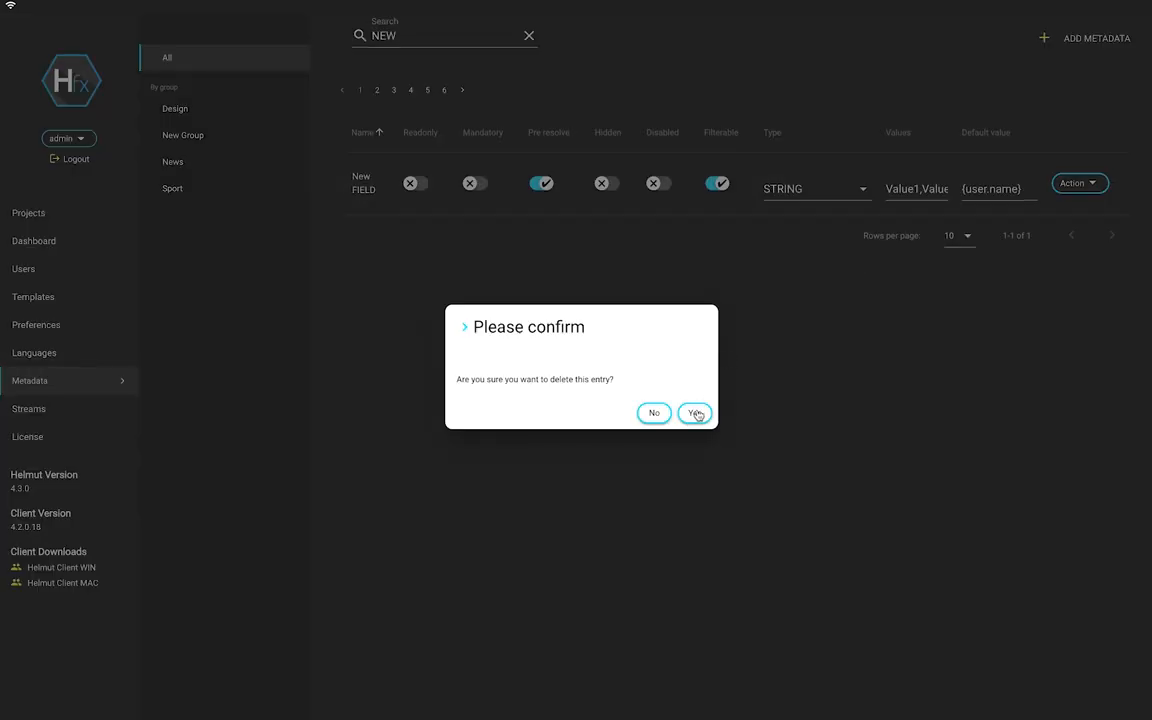
left_click(697, 414)
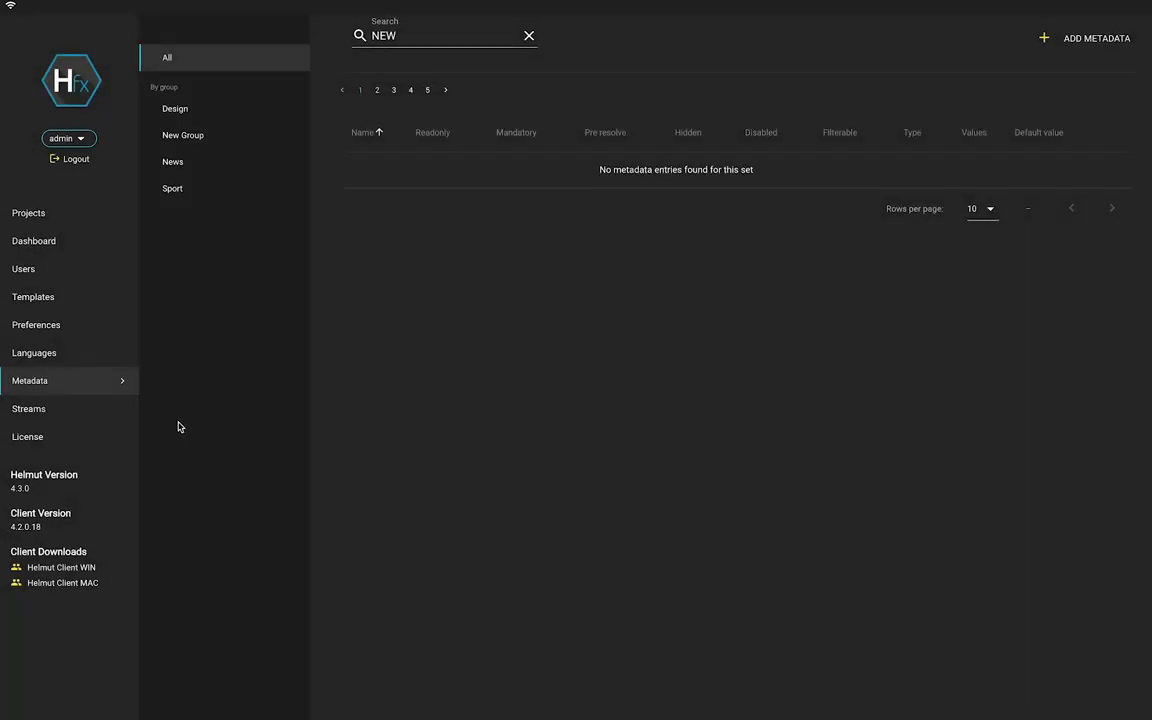
Browse the Streams list, then view the License page: 3 licenses expiring 01.01.2030.
left_click(113, 413)
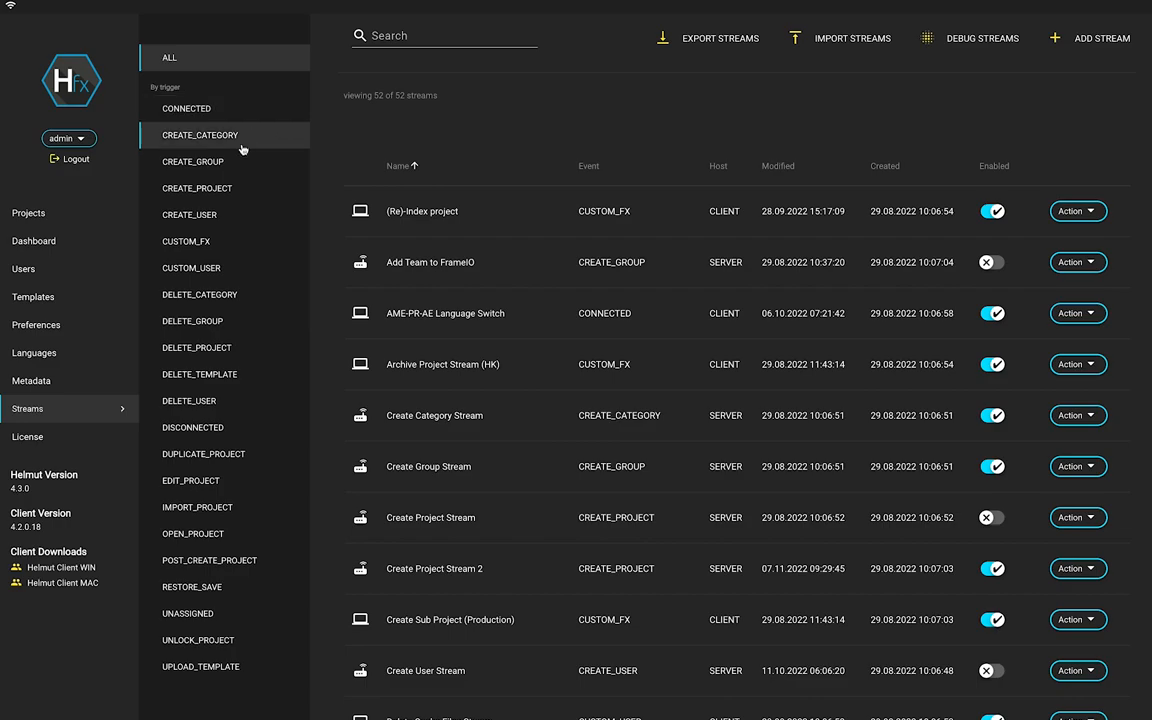
left_click(56, 441)
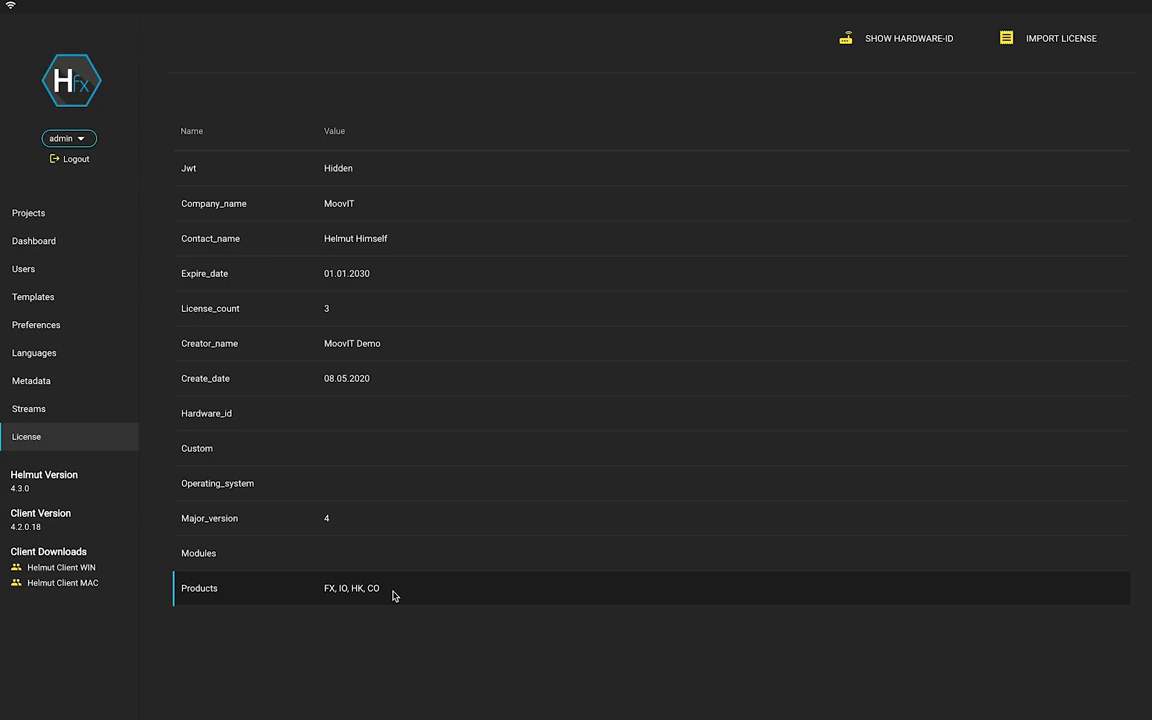
left_click(1038, 42)
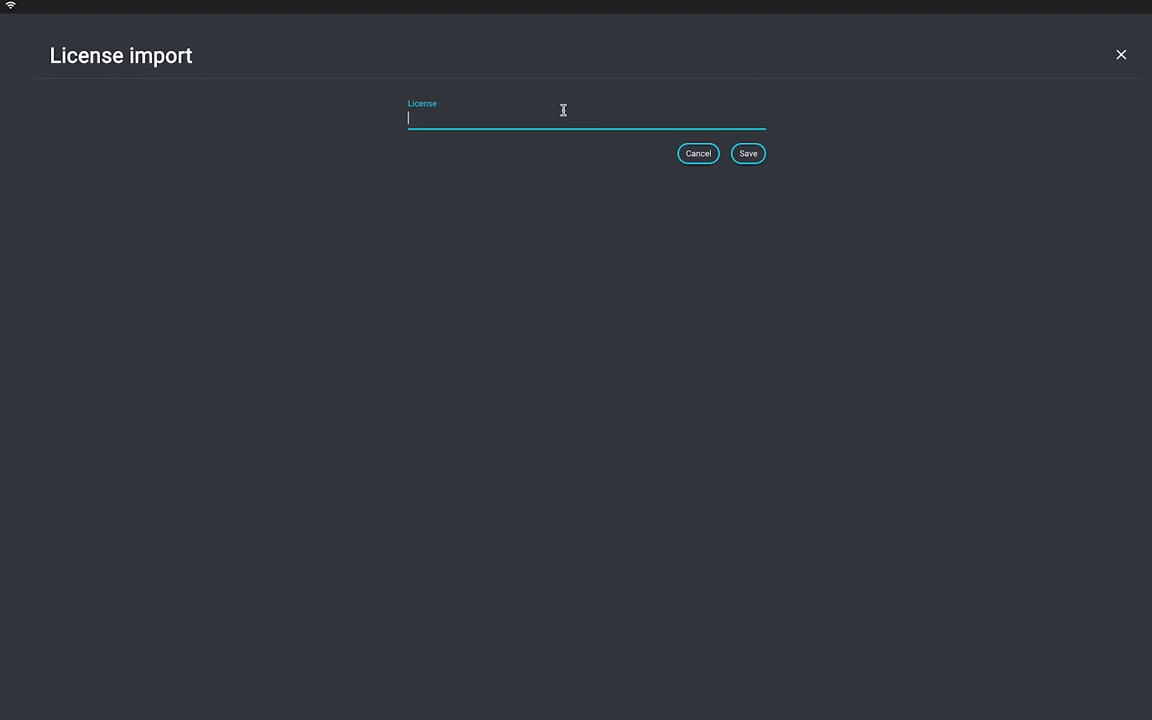
type("dhfjkglihoöijpäü+ü")
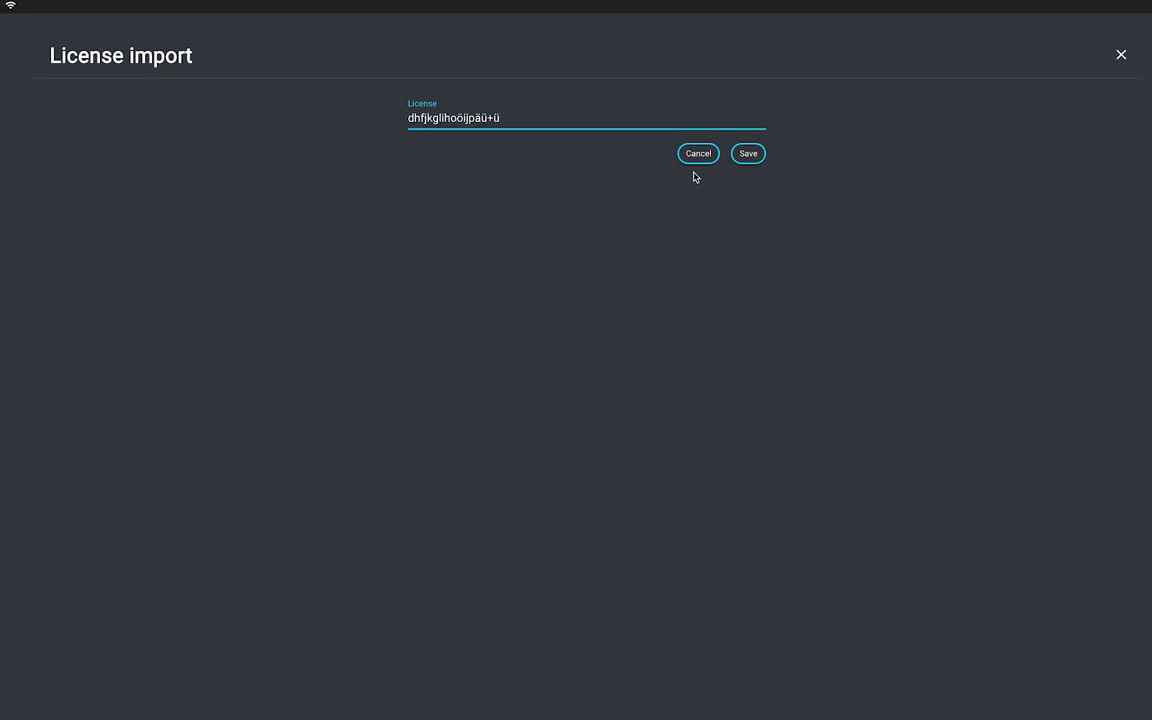
left_click(698, 155)
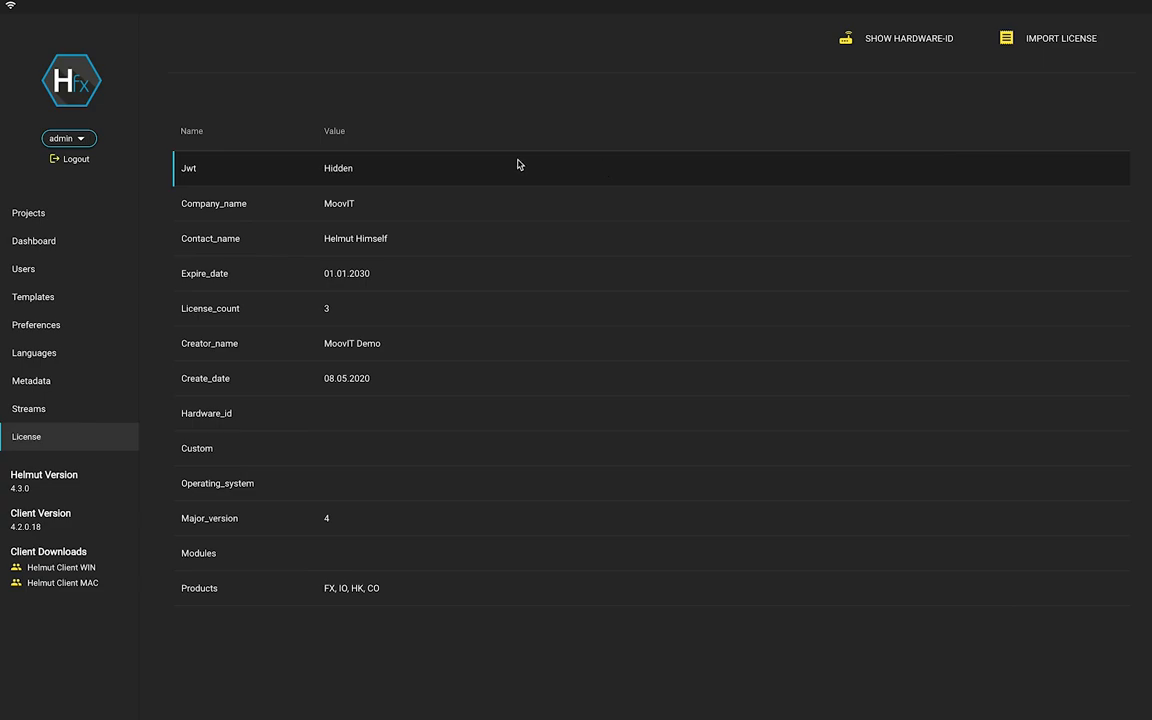